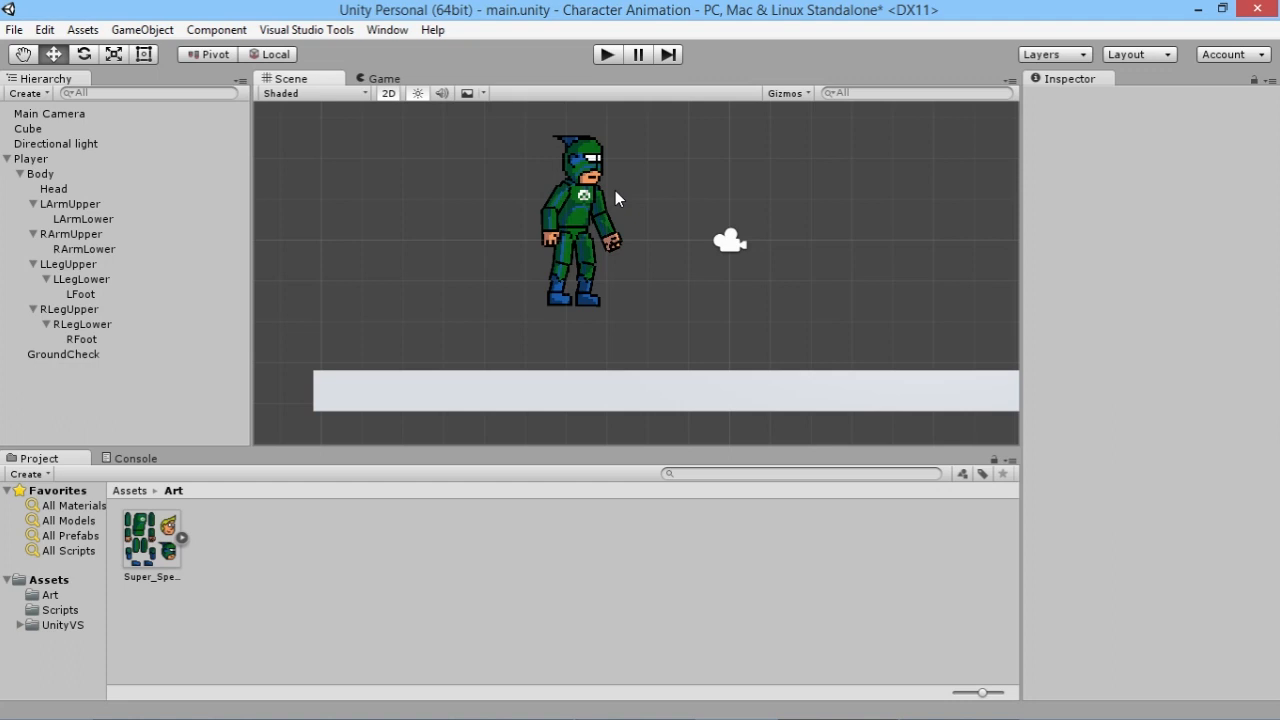
Move the Player down until it stands on the platform, at about Y -1.22.
{"action": "middle_click_drag", "start_coordinate": [652, 169], "coordinate": [646, 203]}
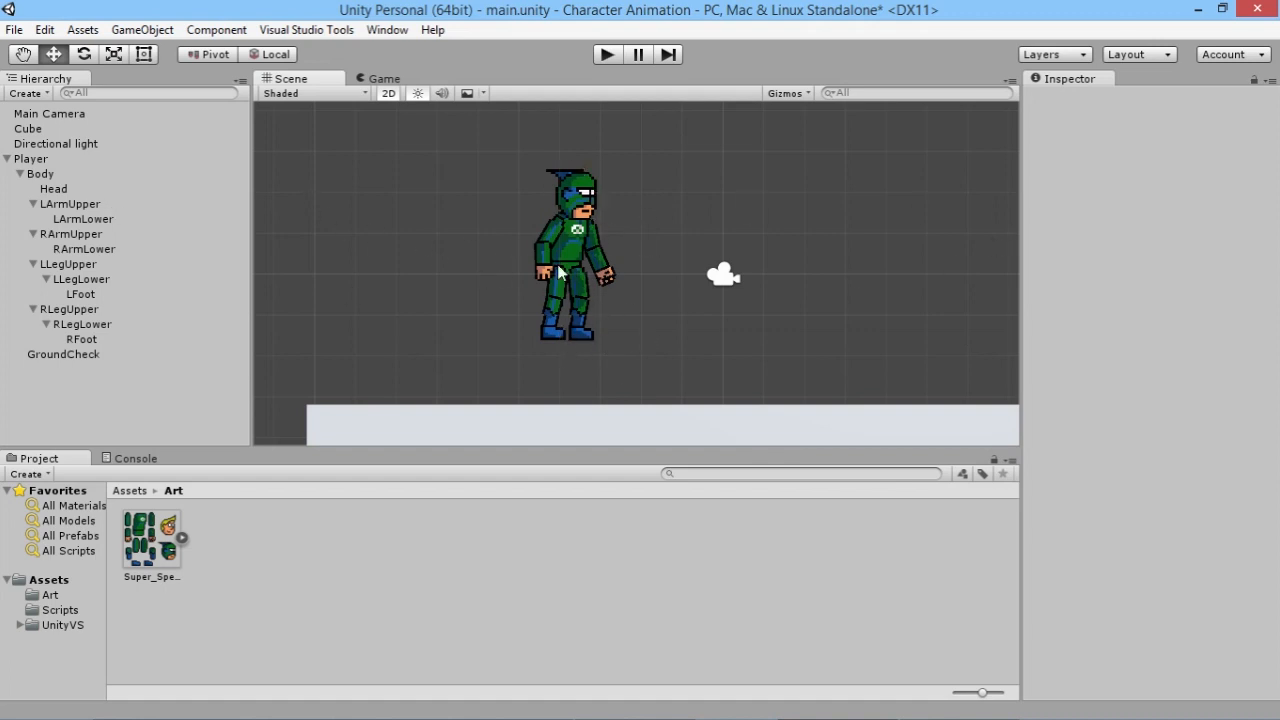
{"action": "left_click", "coordinate": [48, 160]}
{"action": "middle_click_drag", "start_coordinate": [638, 355], "coordinate": [619, 308]}
{"action": "left_click_drag", "start_coordinate": [545, 219], "coordinate": [542, 261]}
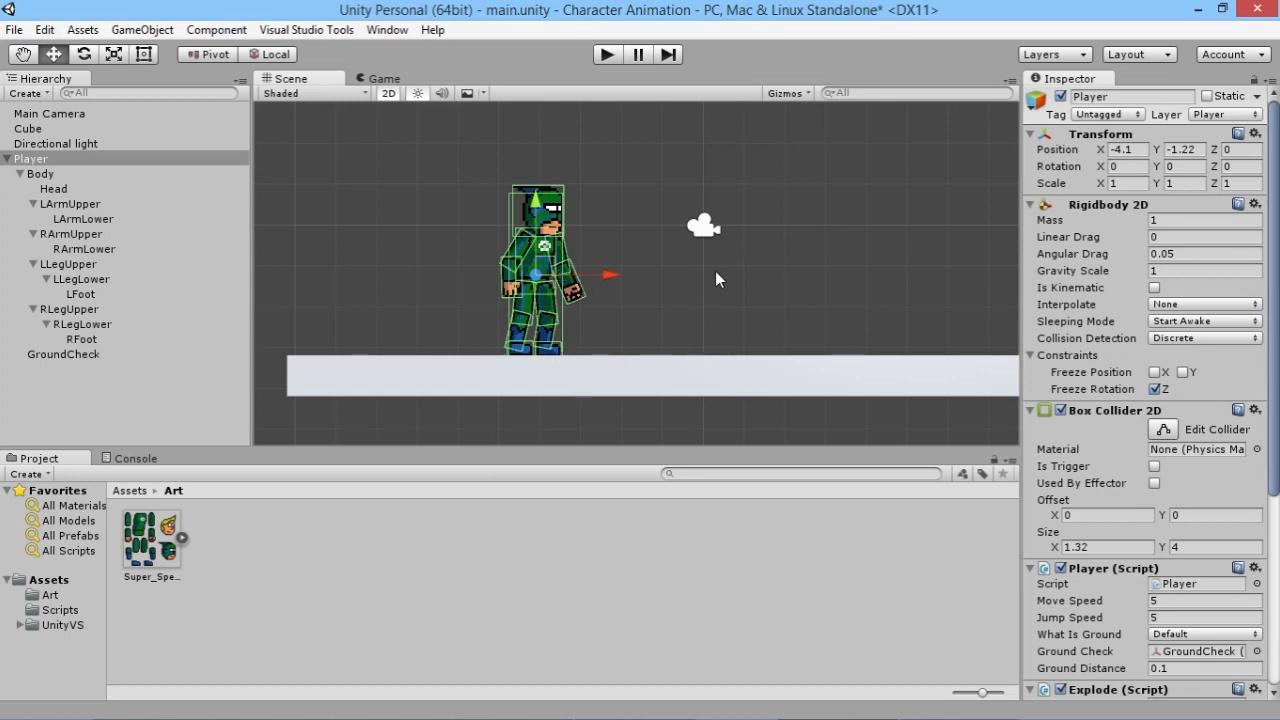
{"action": "middle_click_drag", "start_coordinate": [714, 291], "coordinate": [639, 290]}
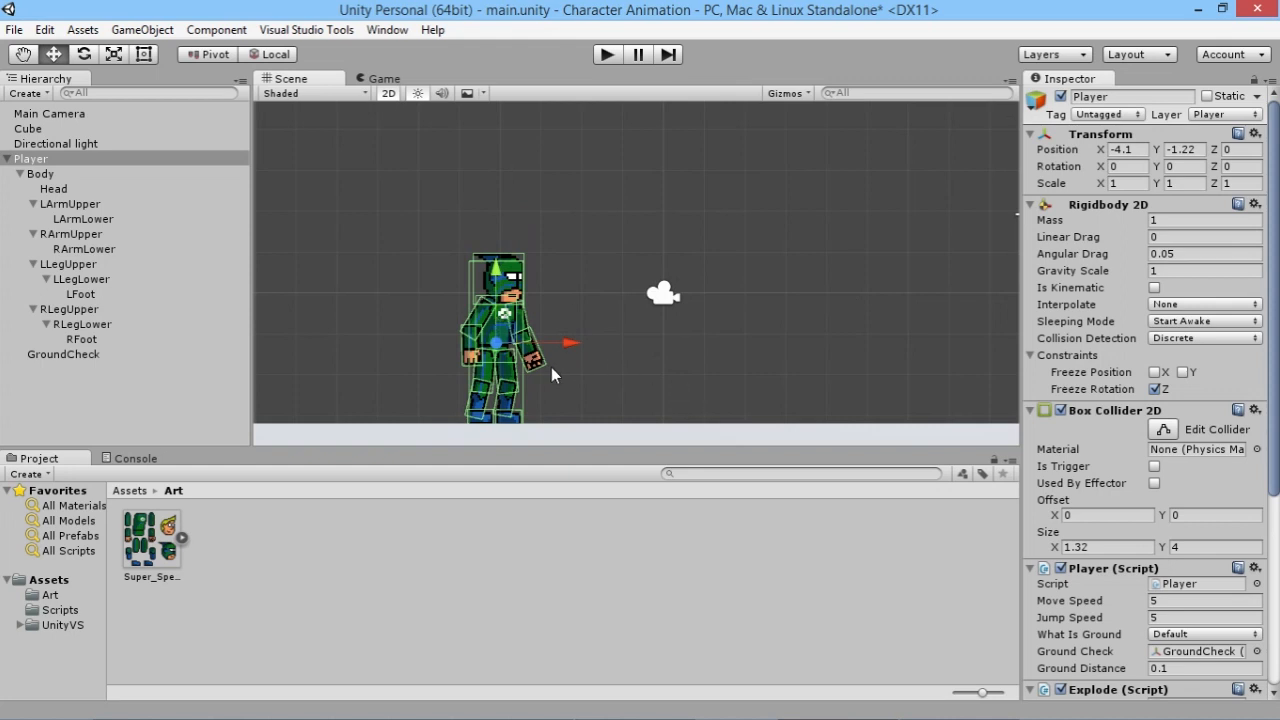
{"action": "middle_click_drag", "start_coordinate": [626, 338], "coordinate": [682, 298]}
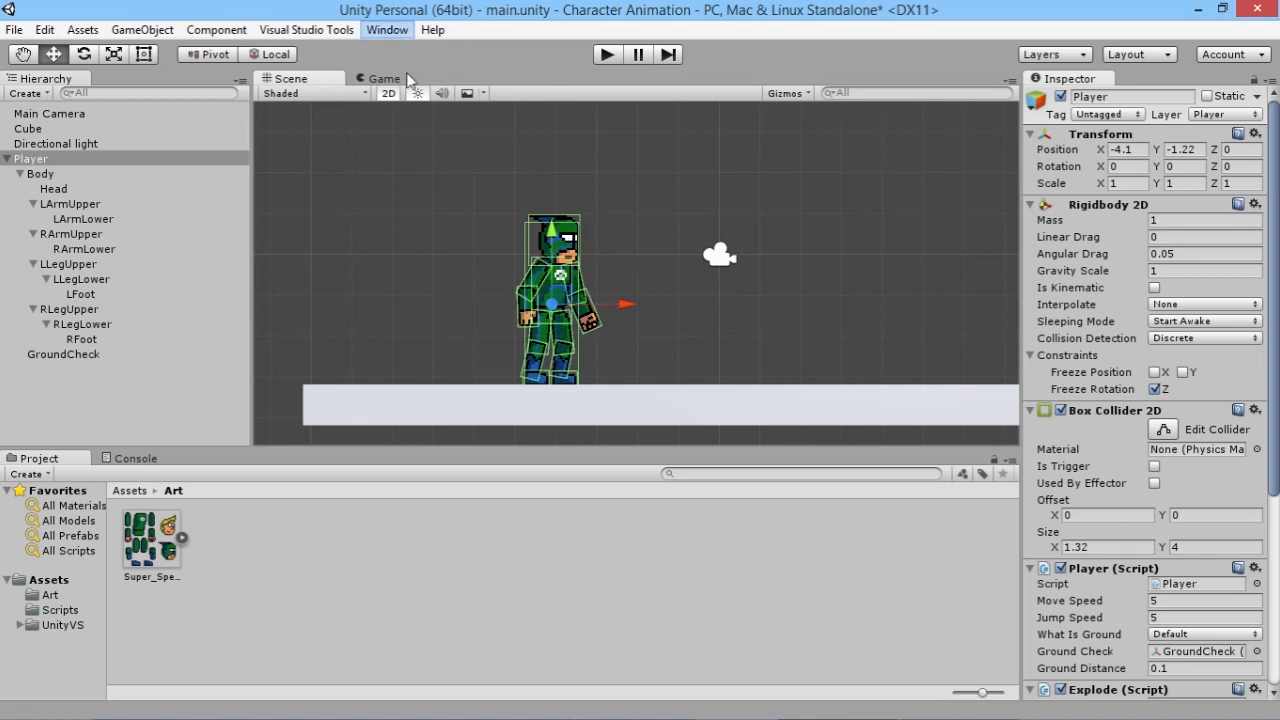
Open the Animation window and dock it alongside the Project and Console panels.
{"action": "left_click", "coordinate": [387, 30]}
{"action": "left_click", "coordinate": [262, 230]}
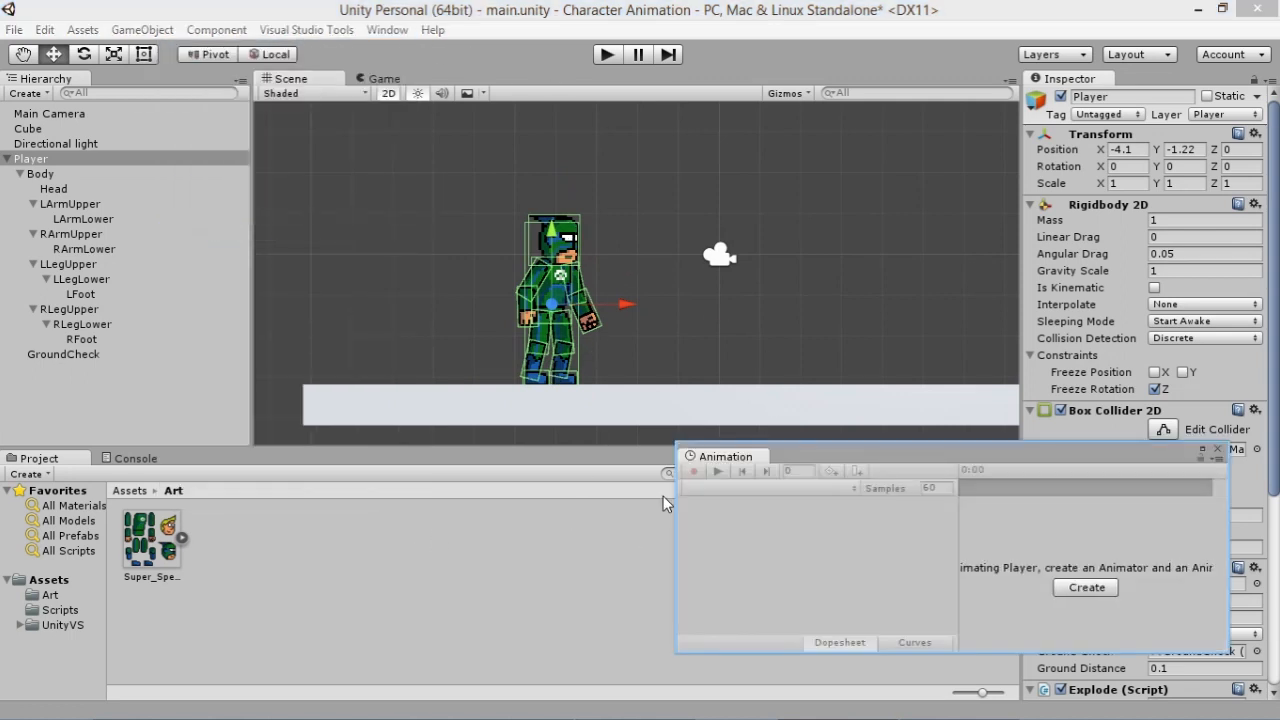
{"action": "left_click_drag", "start_coordinate": [725, 458], "coordinate": [255, 470]}
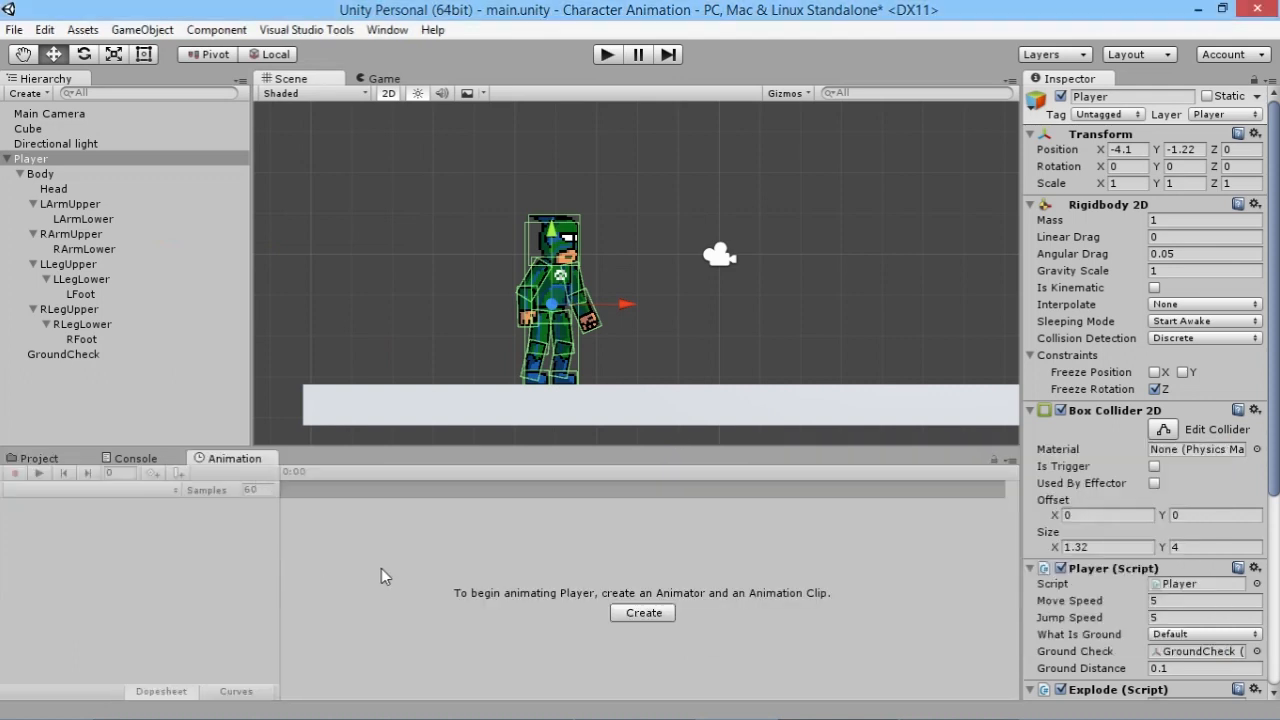
Create a new folder named Animations inside the project's Assets folder.
{"action": "left_click", "coordinate": [36, 461]}
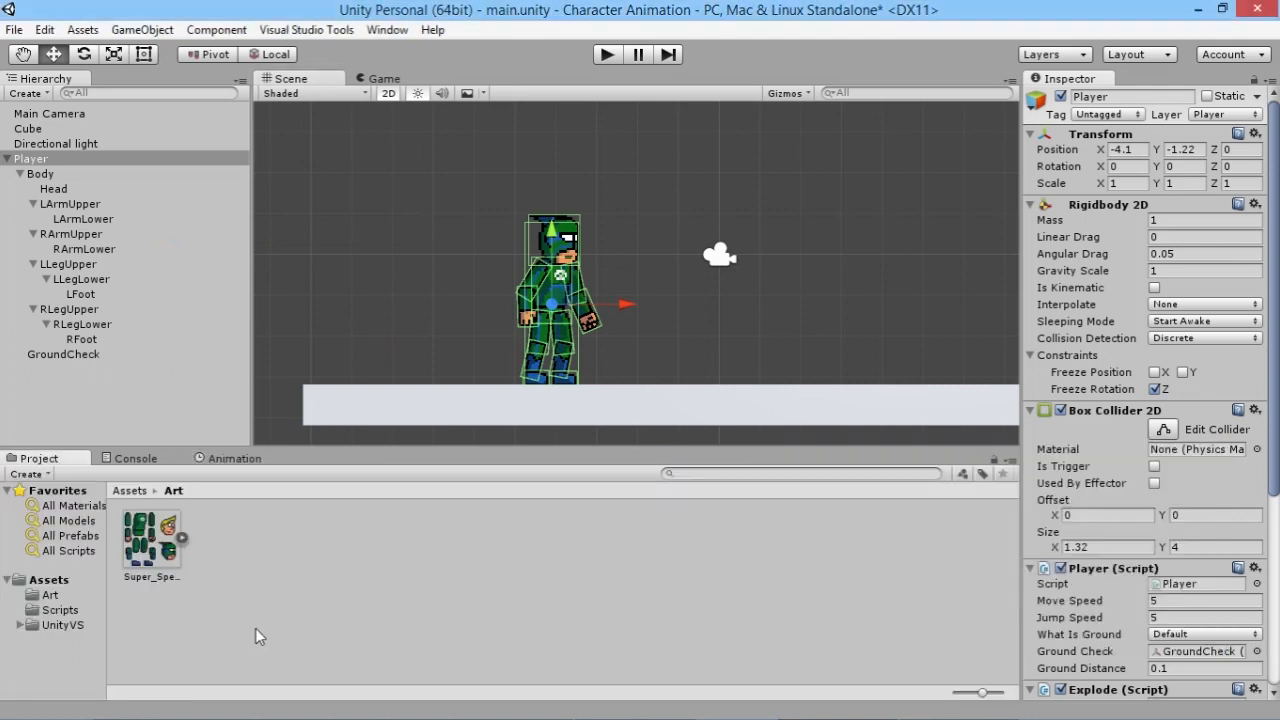
{"action": "left_click", "coordinate": [50, 579]}
{"action": "right_click", "coordinate": [350, 622]}
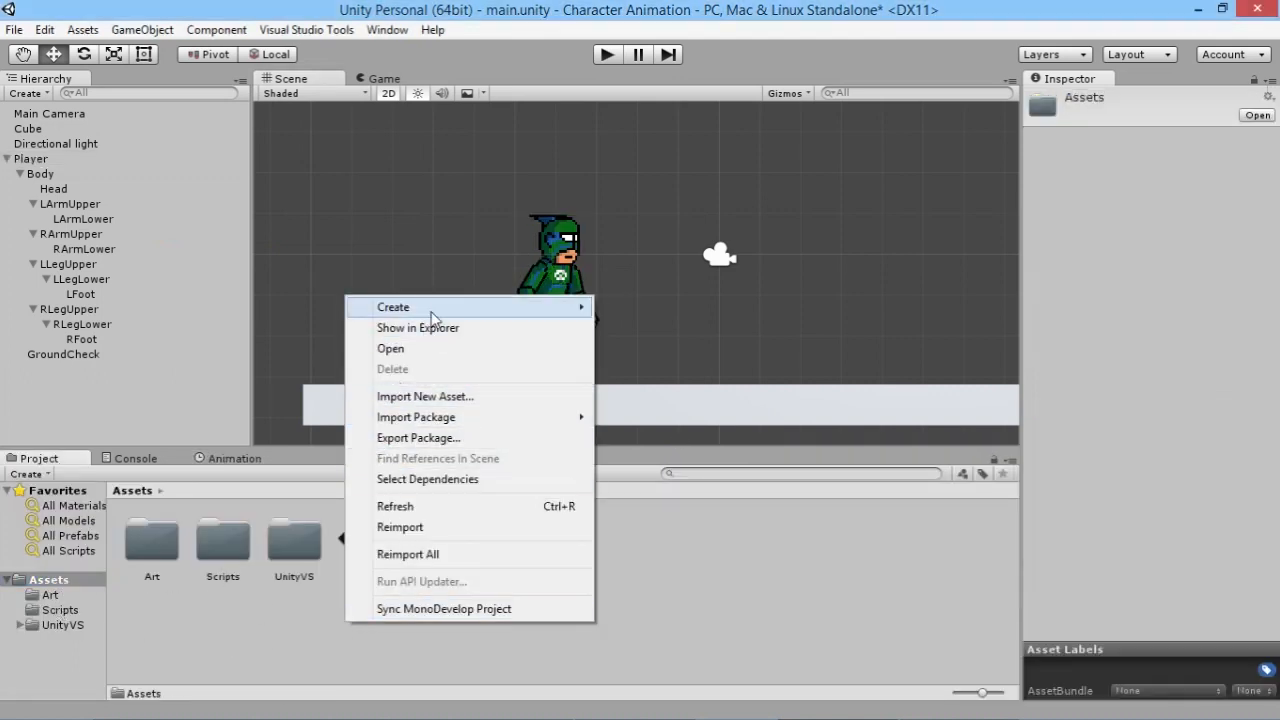
{"action": "mouse_move", "coordinate": [429, 310]}
{"action": "left_click", "coordinate": [229, 243]}
{"action": "type", "text": "Animations"}
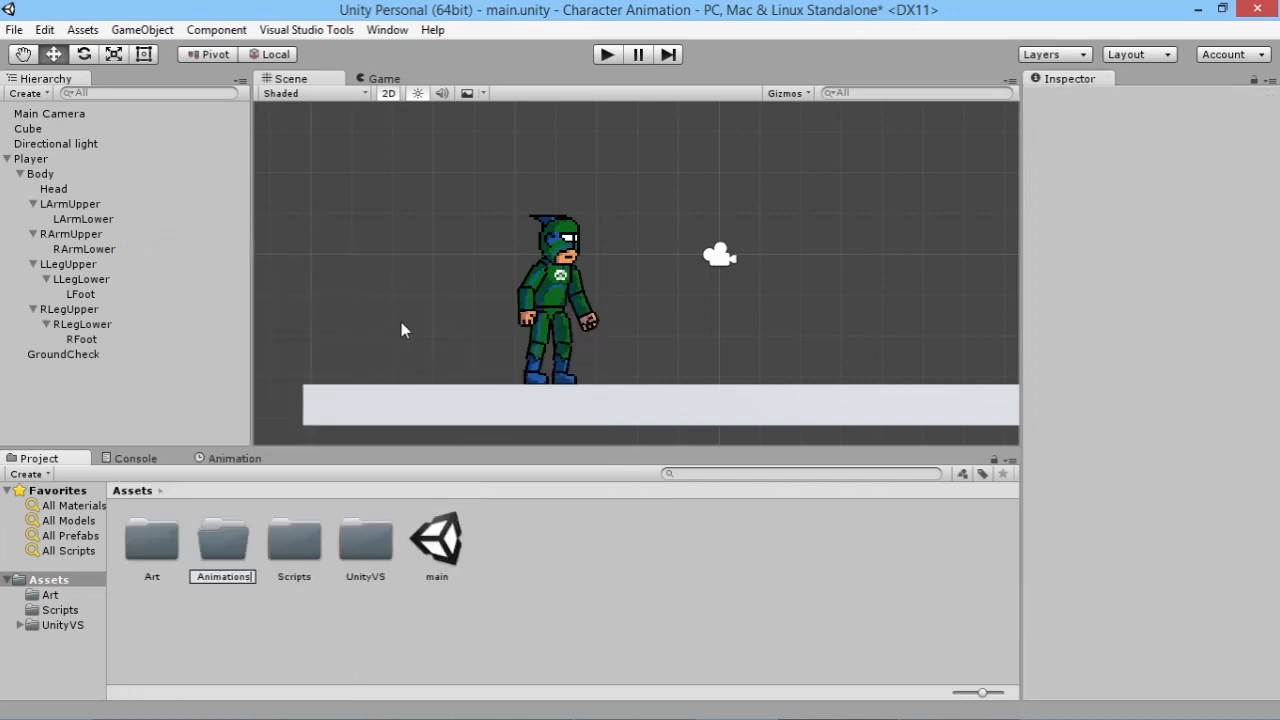
{"action": "key", "text": "Return"}
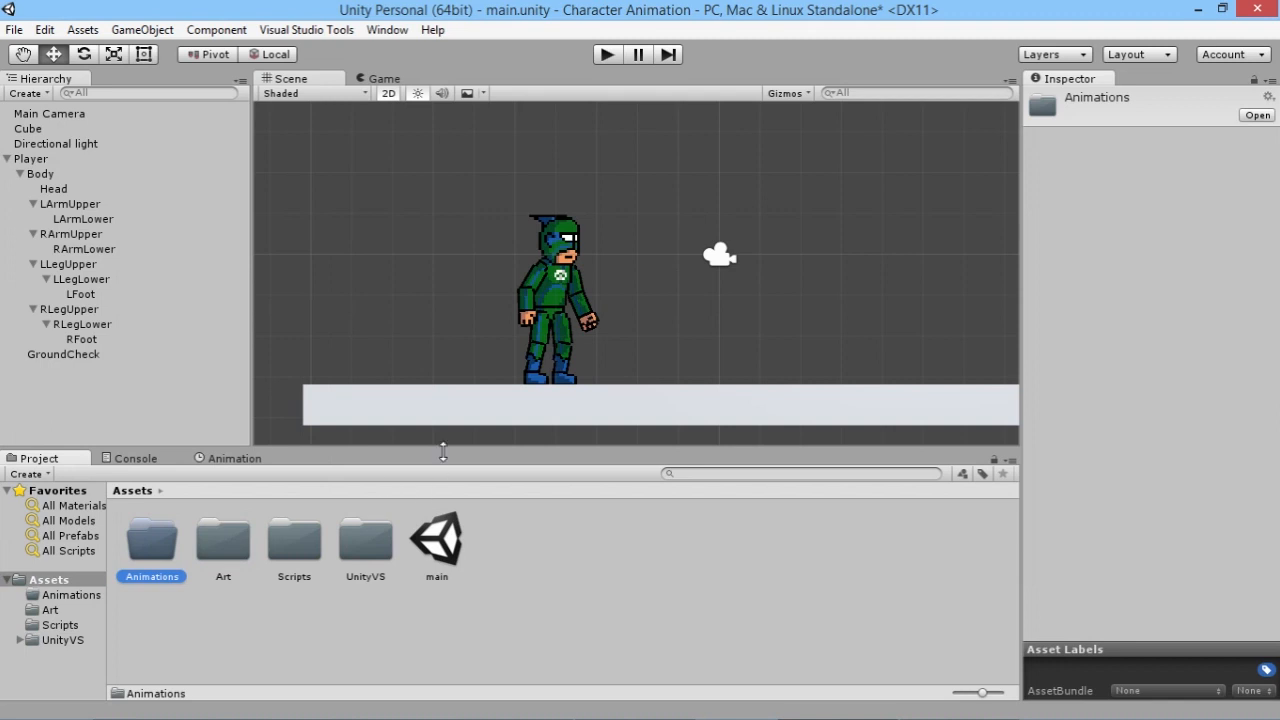
Create an animation clip for the Player and save it in the Animations folder as Idel.
{"action": "left_click", "coordinate": [226, 460]}
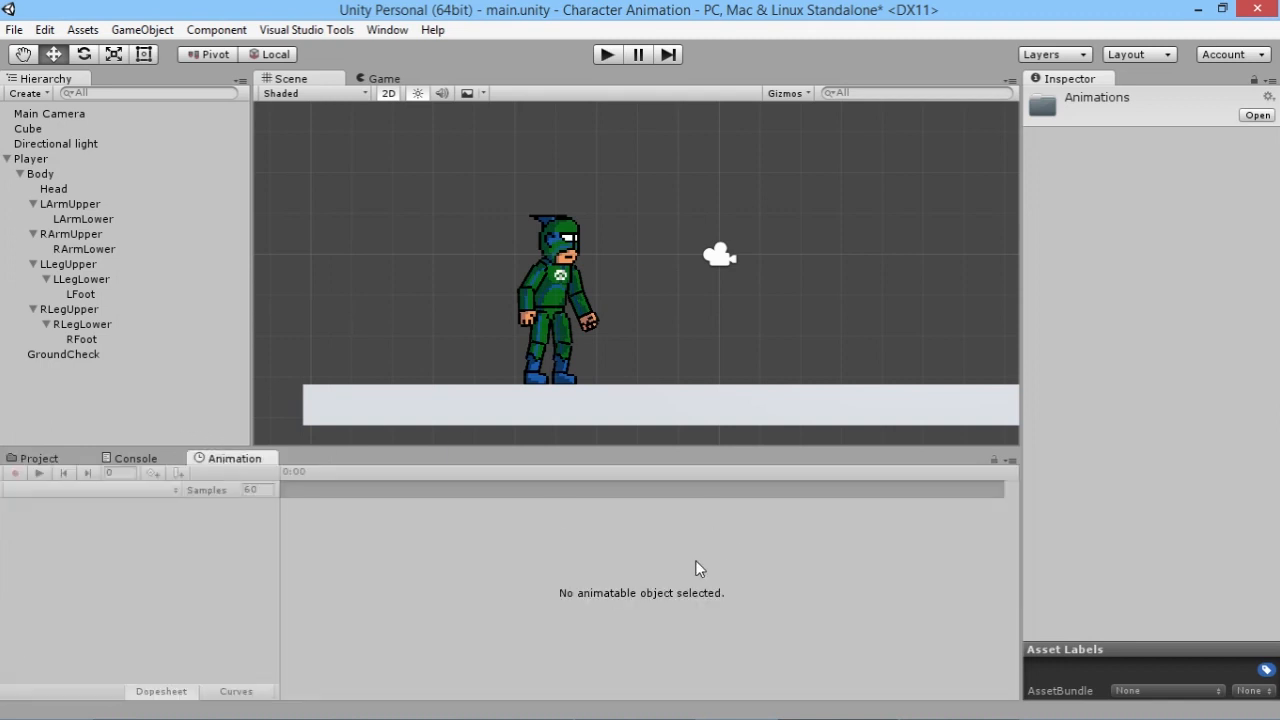
{"action": "left_click", "coordinate": [20, 159]}
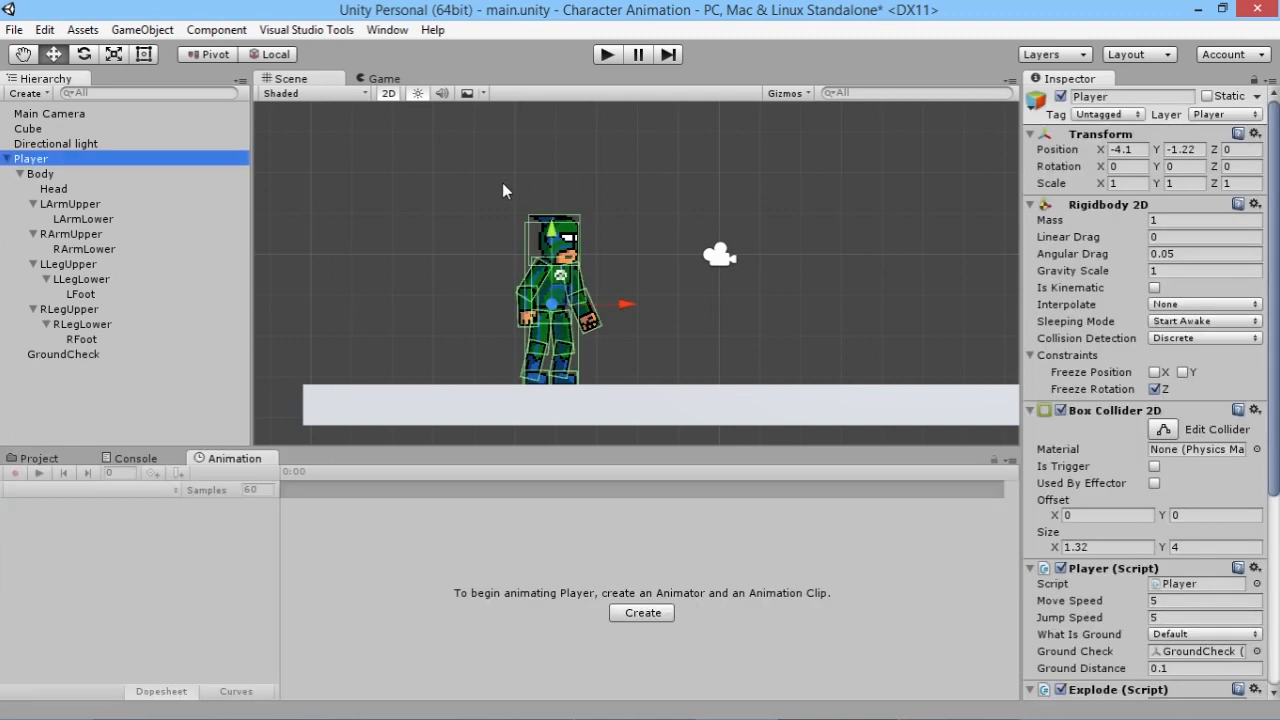
{"action": "left_click", "coordinate": [641, 613]}
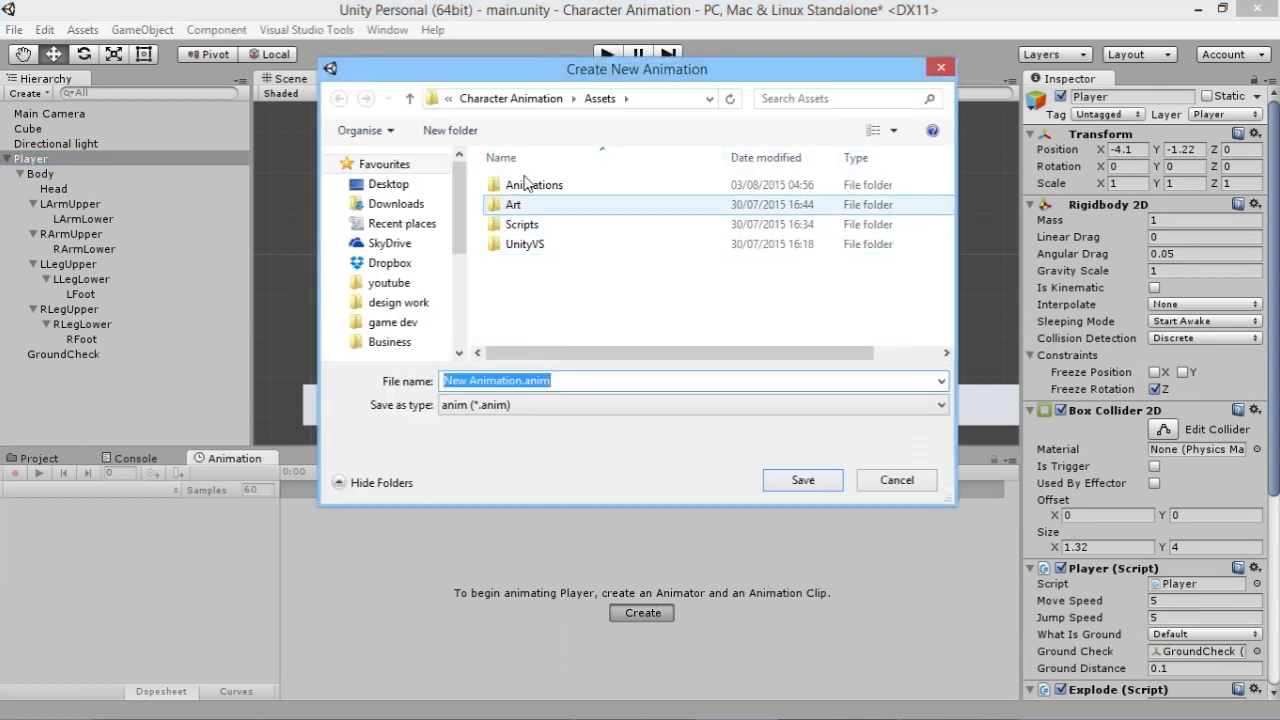
{"action": "double_click", "coordinate": [550, 188]}
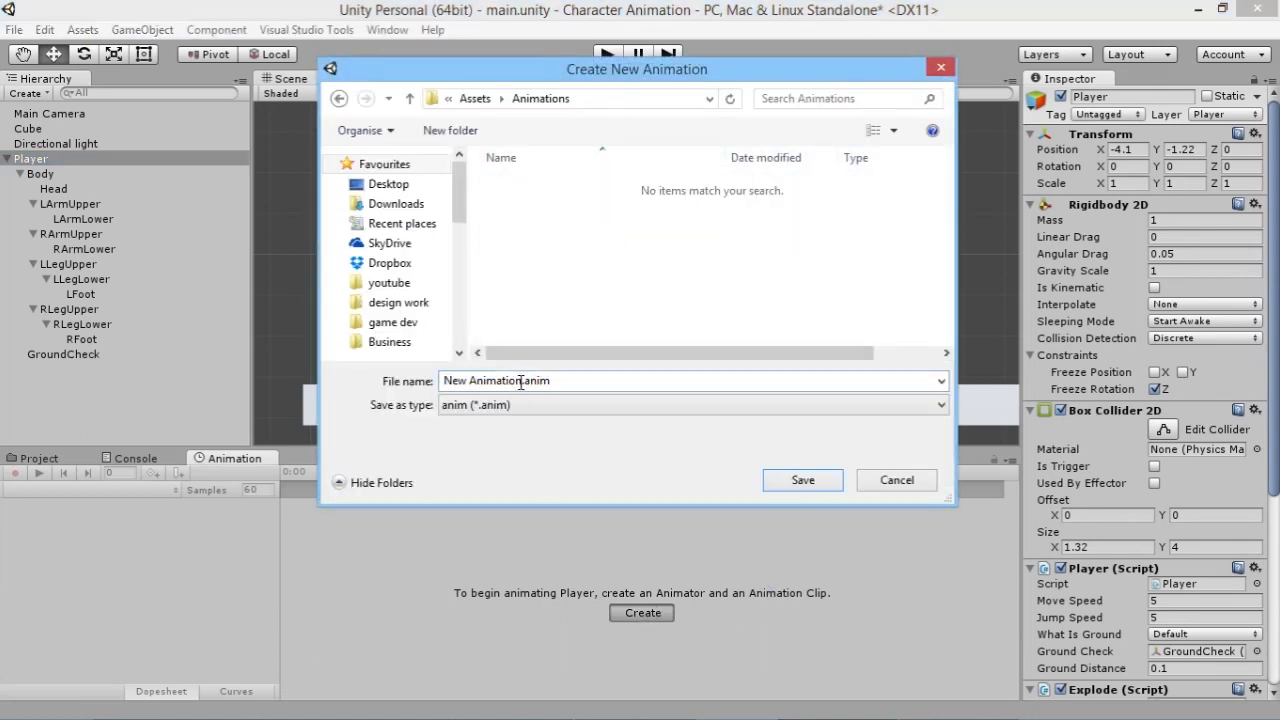
{"action": "left_click", "coordinate": [579, 380]}
{"action": "key", "text": "Delete"}
{"action": "key", "text": "Delete"}
{"action": "key", "text": "Delete"}
{"action": "key", "text": "Delete"}
{"action": "key", "text": "Delete"}
{"action": "key", "text": "Delete"}
{"action": "key", "text": "Delete"}
{"action": "key", "text": "Delete"}
{"action": "key", "text": "Delete"}
{"action": "key", "text": "Delete"}
{"action": "key", "text": "Delete"}
{"action": "key", "text": "Delete"}
{"action": "key", "text": "Delete"}
{"action": "key", "text": "Delete"}
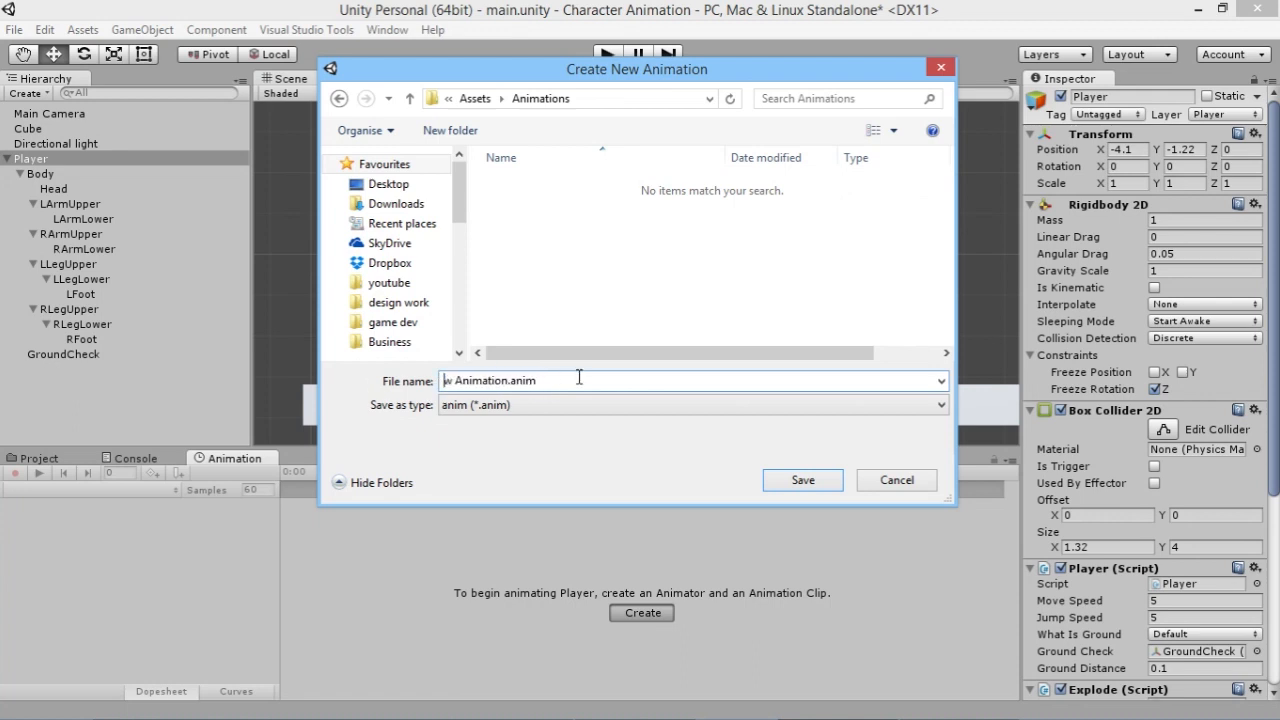
{"action": "type", "text": "Idle."}
{"action": "key", "text": "Return"}
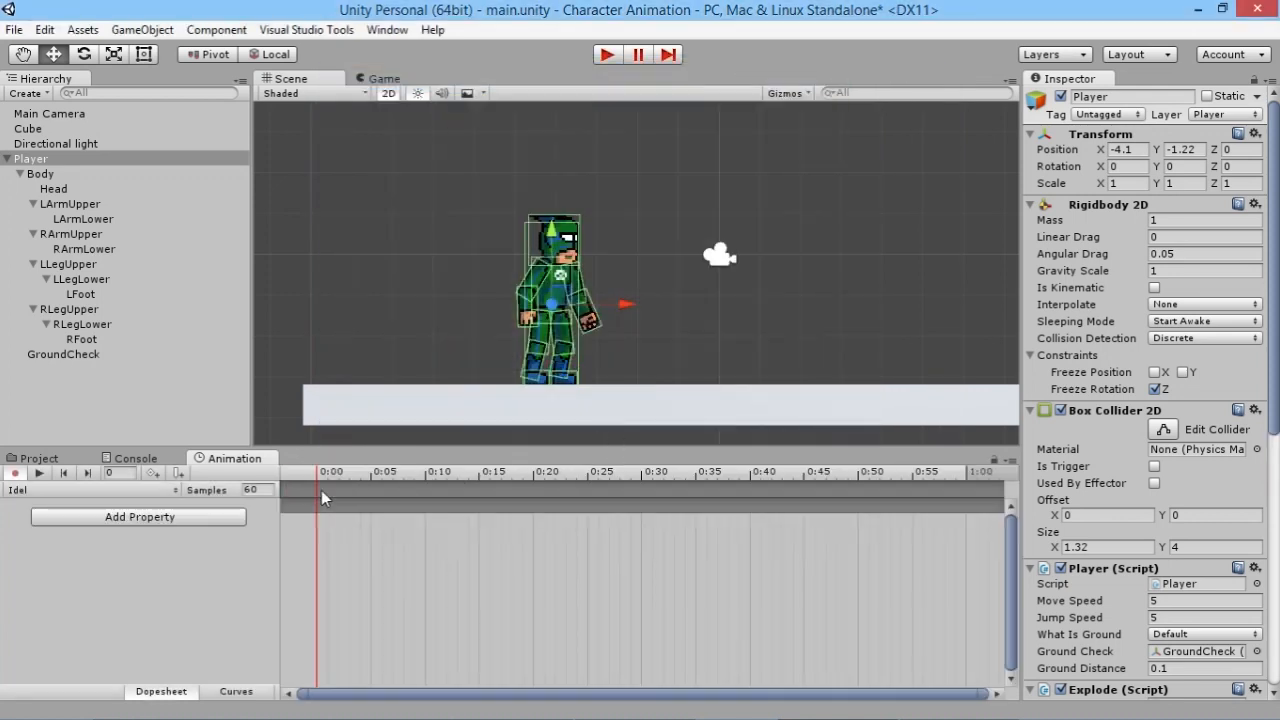
Rename the Idel clip in the Animations folder to Idle.
{"action": "left_click", "coordinate": [48, 459]}
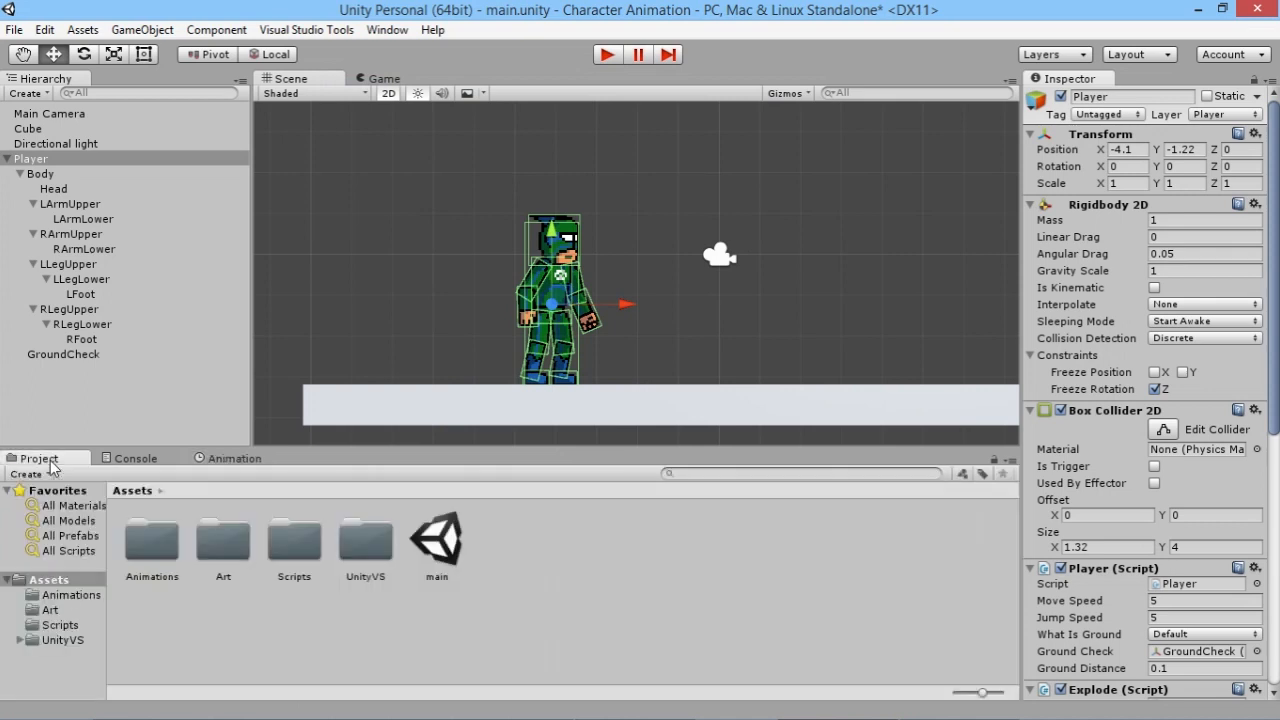
{"action": "double_click", "coordinate": [150, 540]}
{"action": "left_click", "coordinate": [148, 575]}
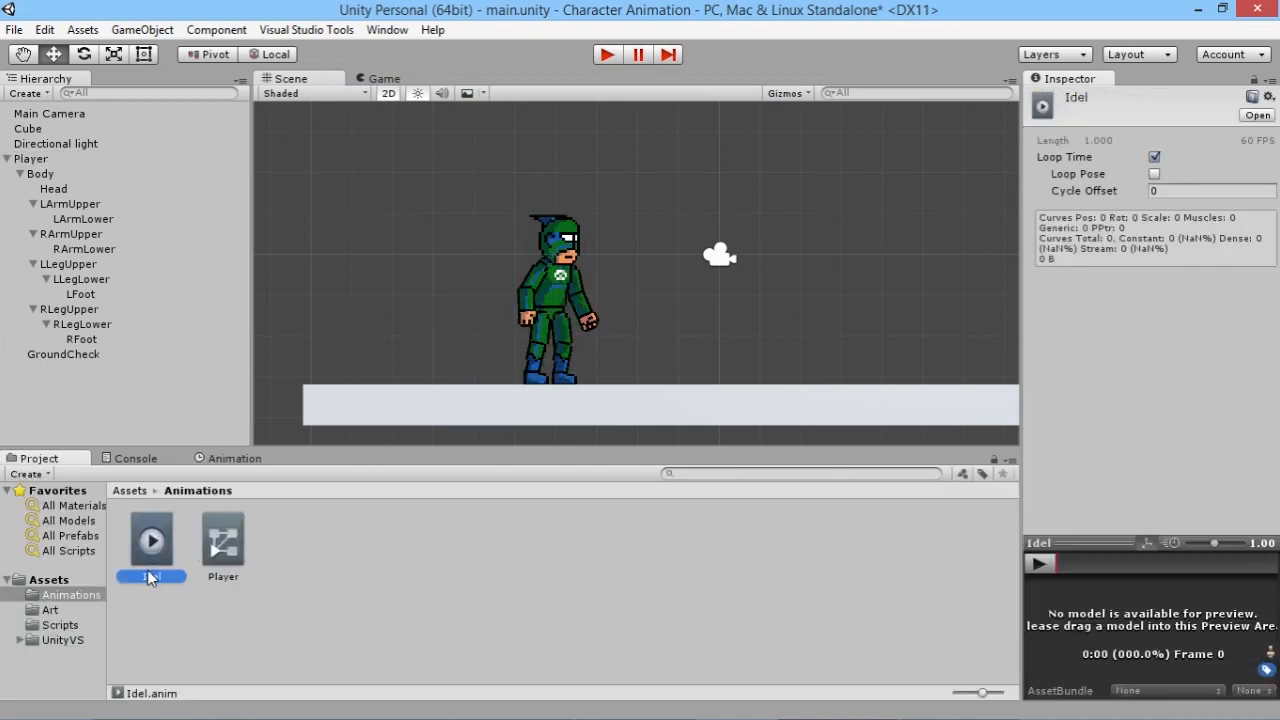
{"action": "left_click", "coordinate": [154, 575]}
{"action": "type", "text": "Idle]"}
{"action": "key", "text": "Return"}
{"action": "left_click", "coordinate": [152, 575]}
{"action": "type", "text": "Idle"}
{"action": "key", "text": "Return"}
{"action": "left_click", "coordinate": [131, 610]}
Scrub through the Idle clip's empty timeline from 0:00 to 1:00.
{"action": "left_click", "coordinate": [234, 459]}
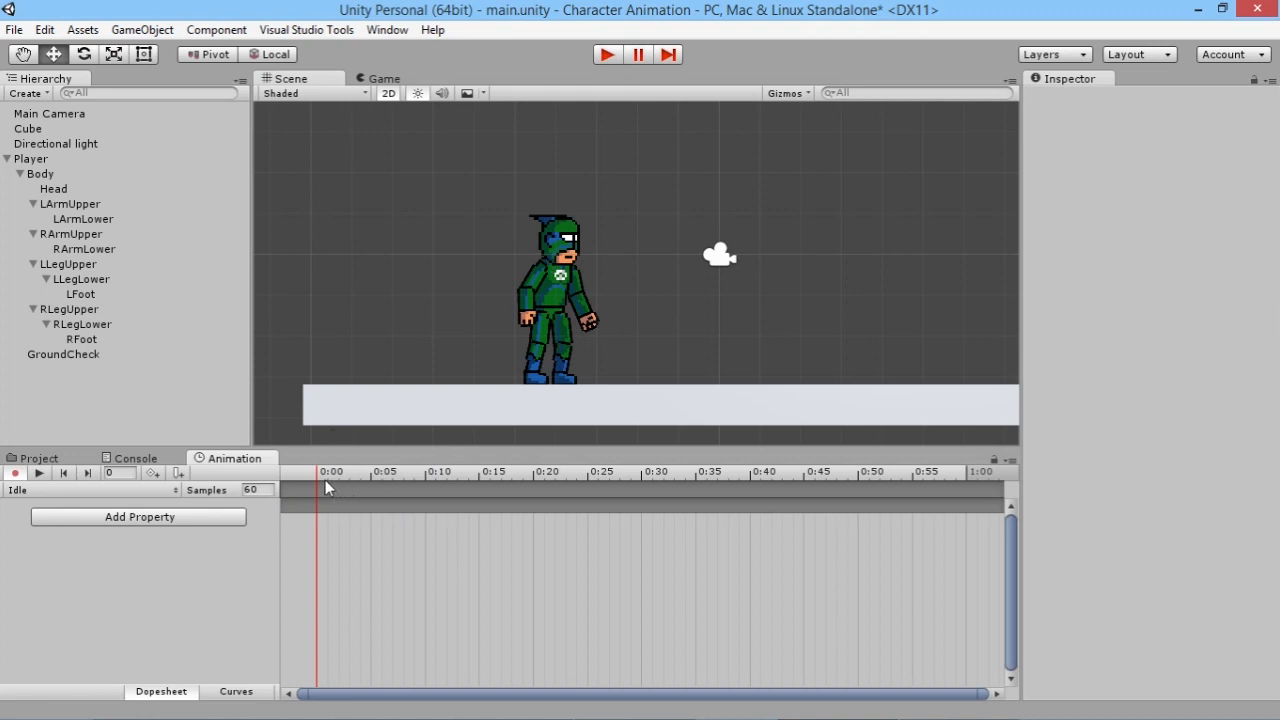
{"action": "left_click_drag", "start_coordinate": [316, 478], "coordinate": [685, 474]}
{"action": "left_click_drag", "start_coordinate": [761, 483], "coordinate": [305, 480]}
{"action": "left_click_drag", "start_coordinate": [916, 475], "coordinate": [966, 477]}
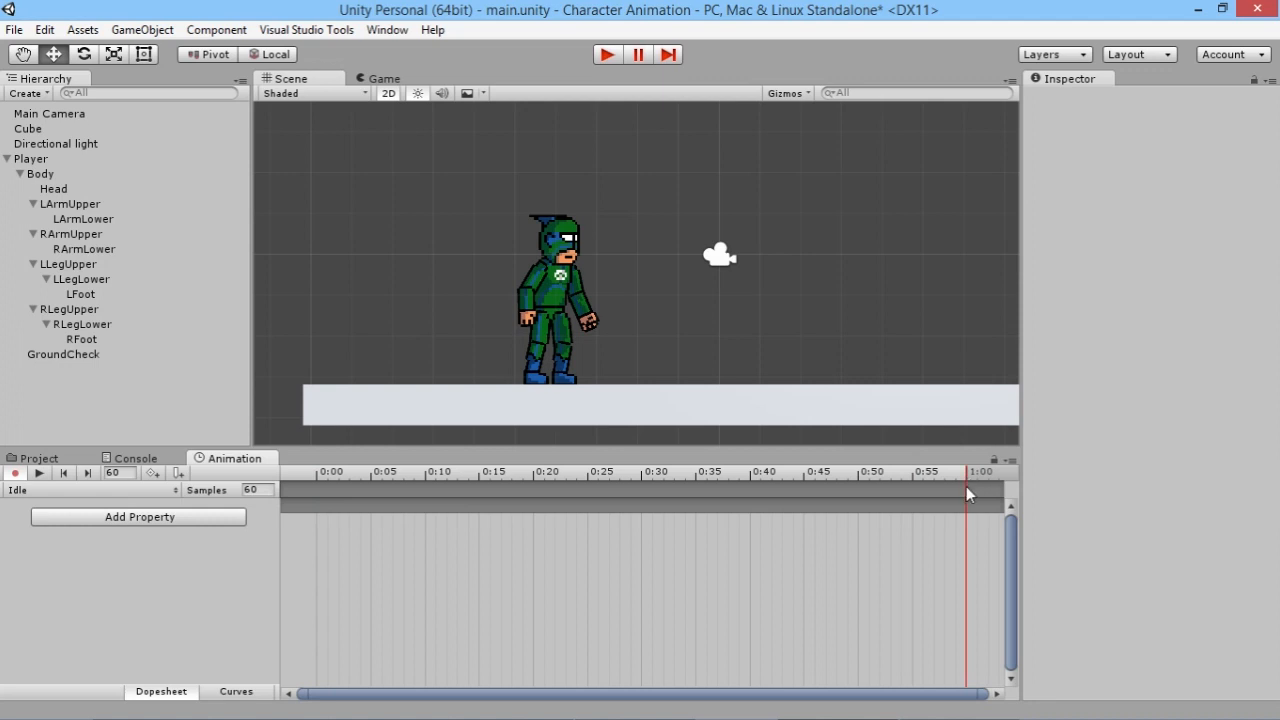
Keyframe the Player's position at 0:30 in the Idle clip, lowering it slightly to about Y -1.35.
{"action": "left_click", "coordinate": [640, 471]}
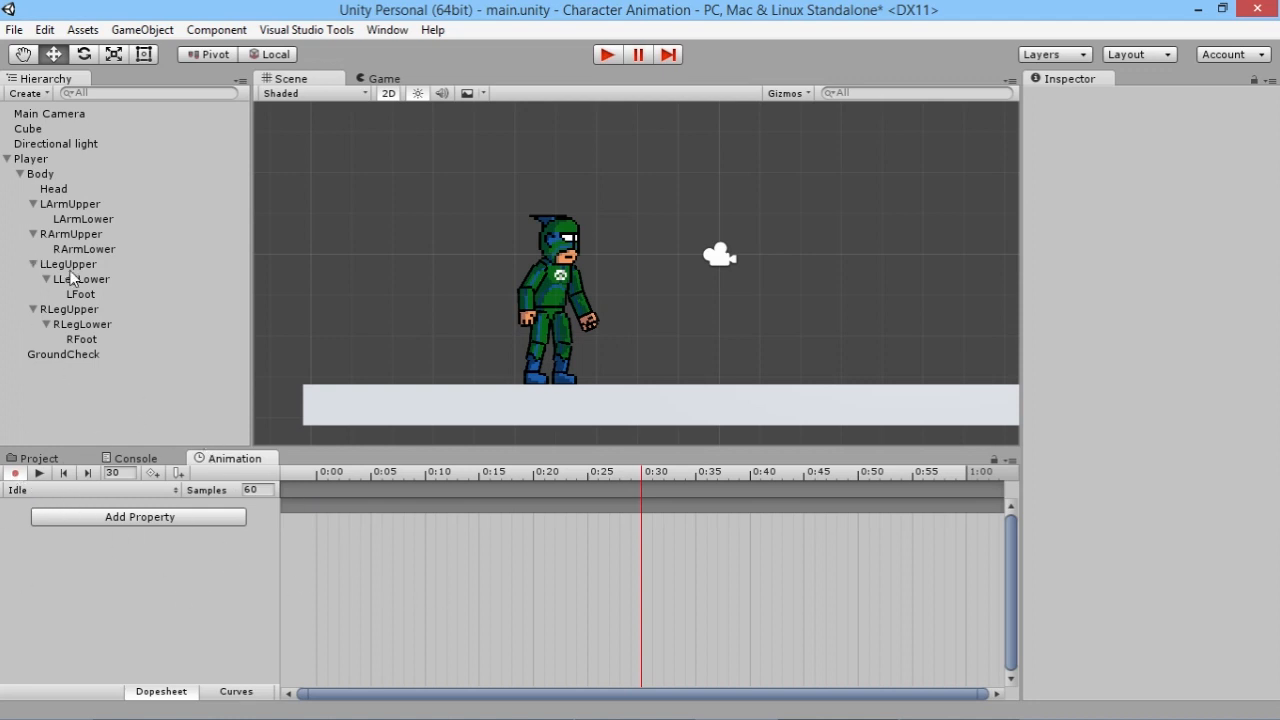
{"action": "left_click", "coordinate": [56, 158]}
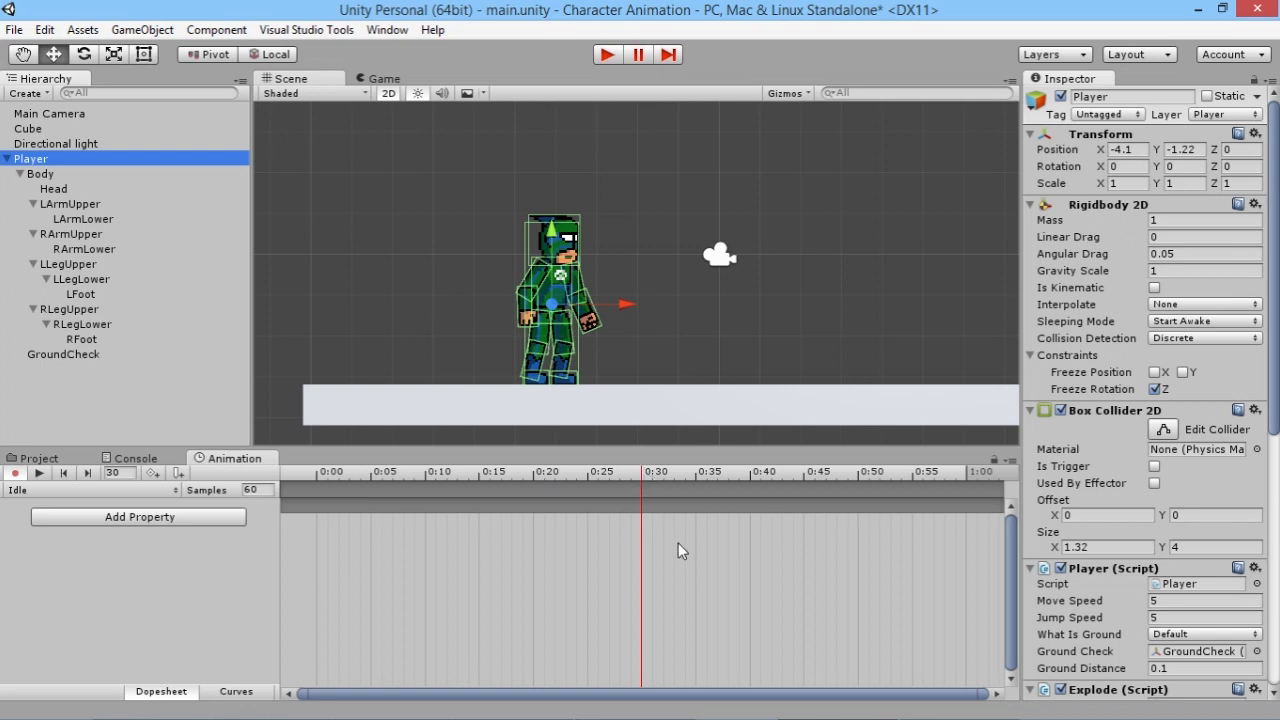
{"action": "left_click", "coordinate": [552, 236]}
{"action": "left_click_drag", "start_coordinate": [552, 236], "coordinate": [550, 184]}
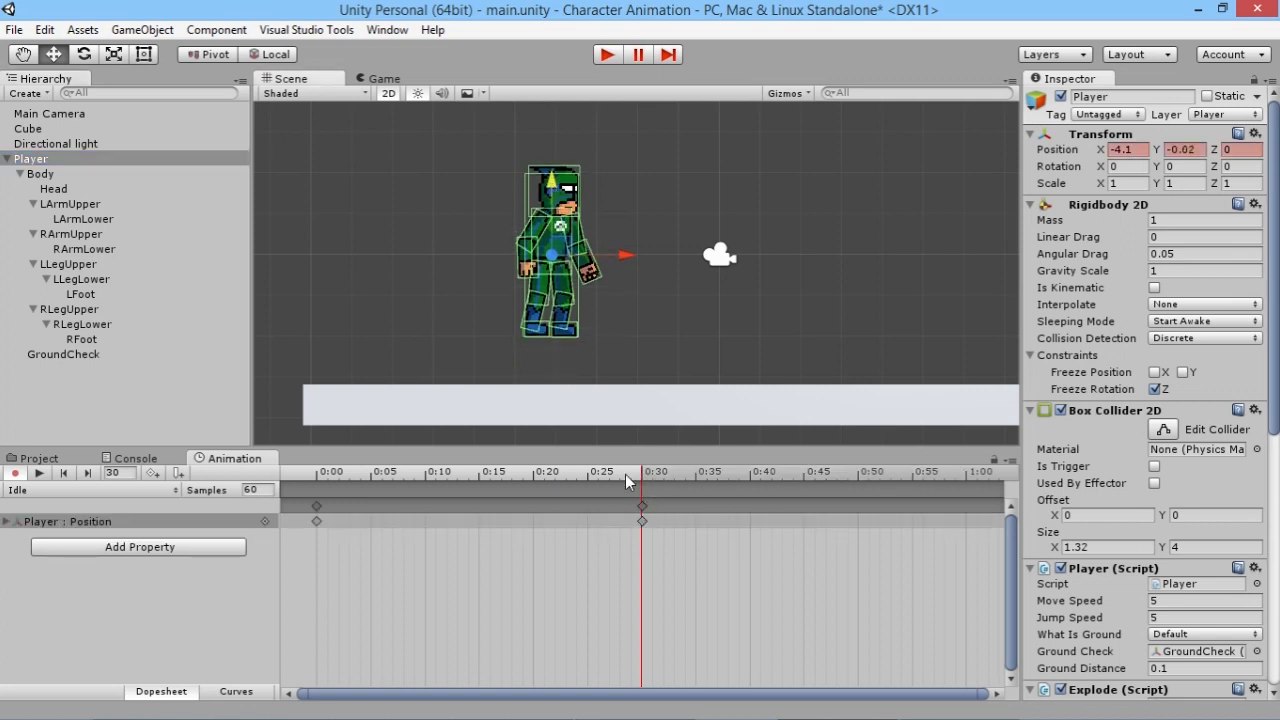
{"action": "mouse_move", "coordinate": [640, 480]}
{"action": "left_mouse_down"}
{"action": "mouse_move", "coordinate": [305, 474]}
{"action": "mouse_move", "coordinate": [642, 476]}
{"action": "left_mouse_up"}
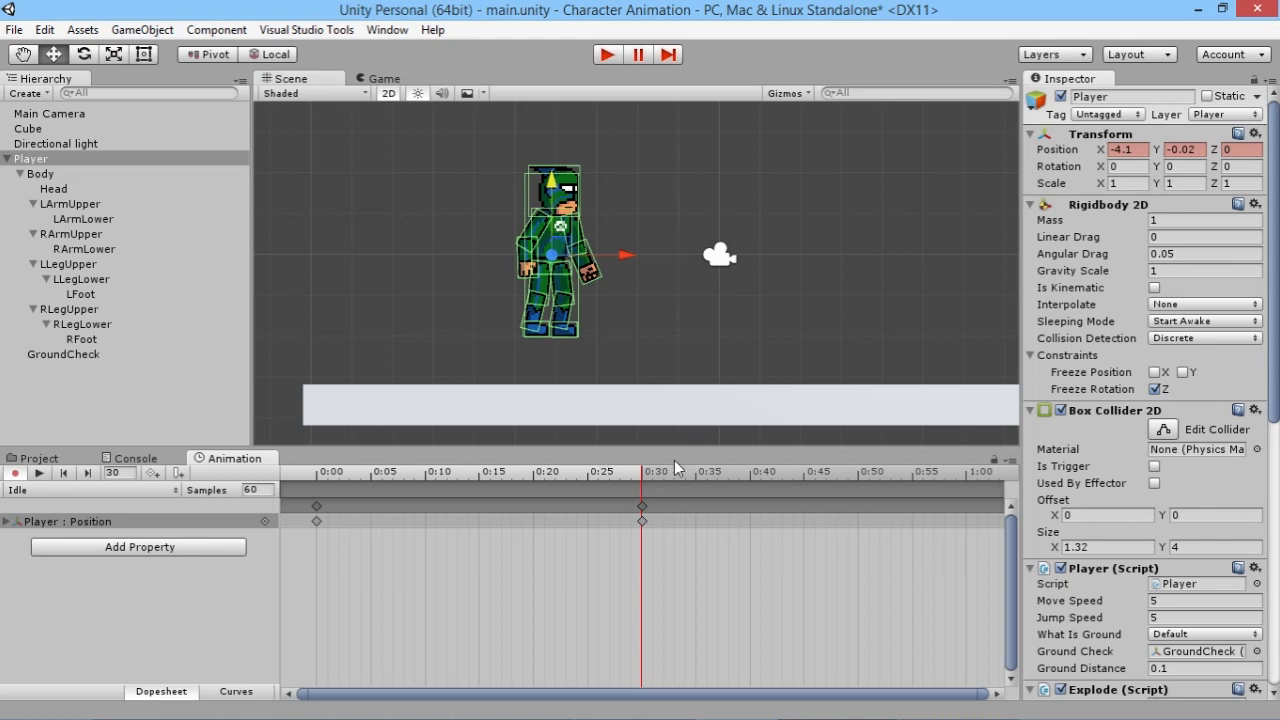
{"action": "left_click_drag", "start_coordinate": [552, 185], "coordinate": [547, 222]}
{"action": "scroll", "coordinate": [555, 310], "scroll_direction": "up", "scroll_amount": 3}
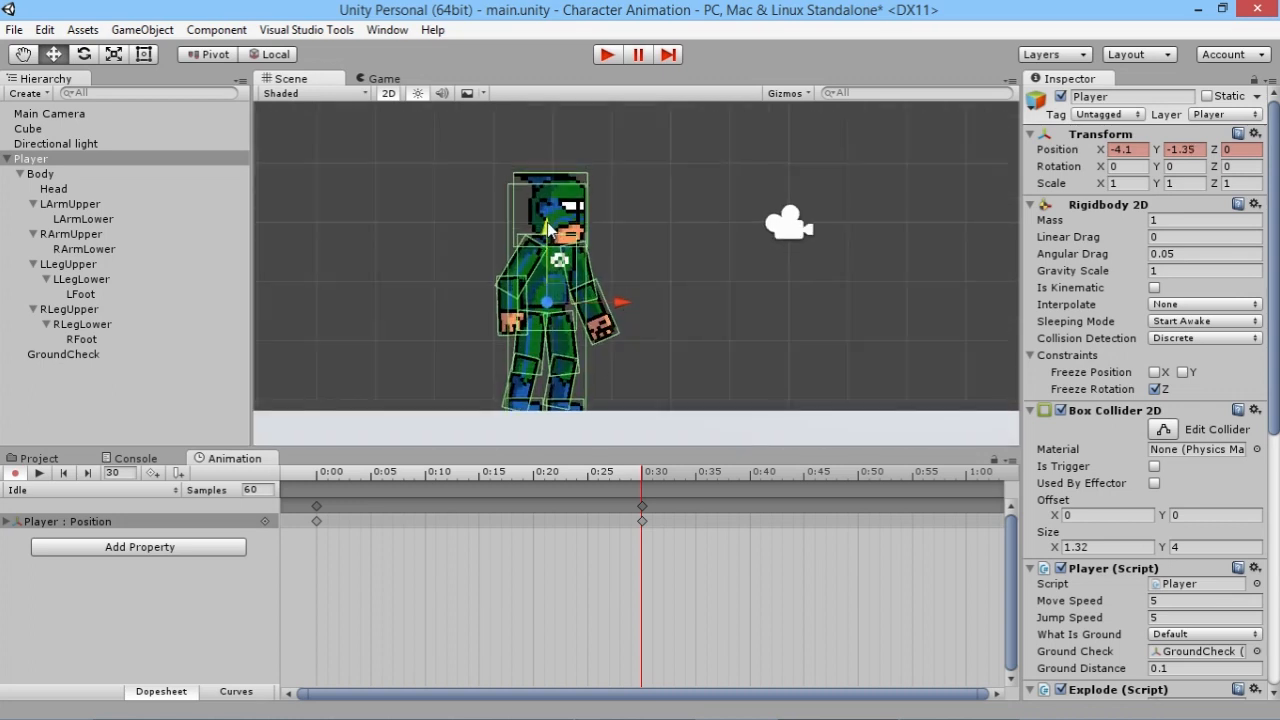
{"action": "middle_click_drag", "start_coordinate": [683, 294], "coordinate": [697, 279]}
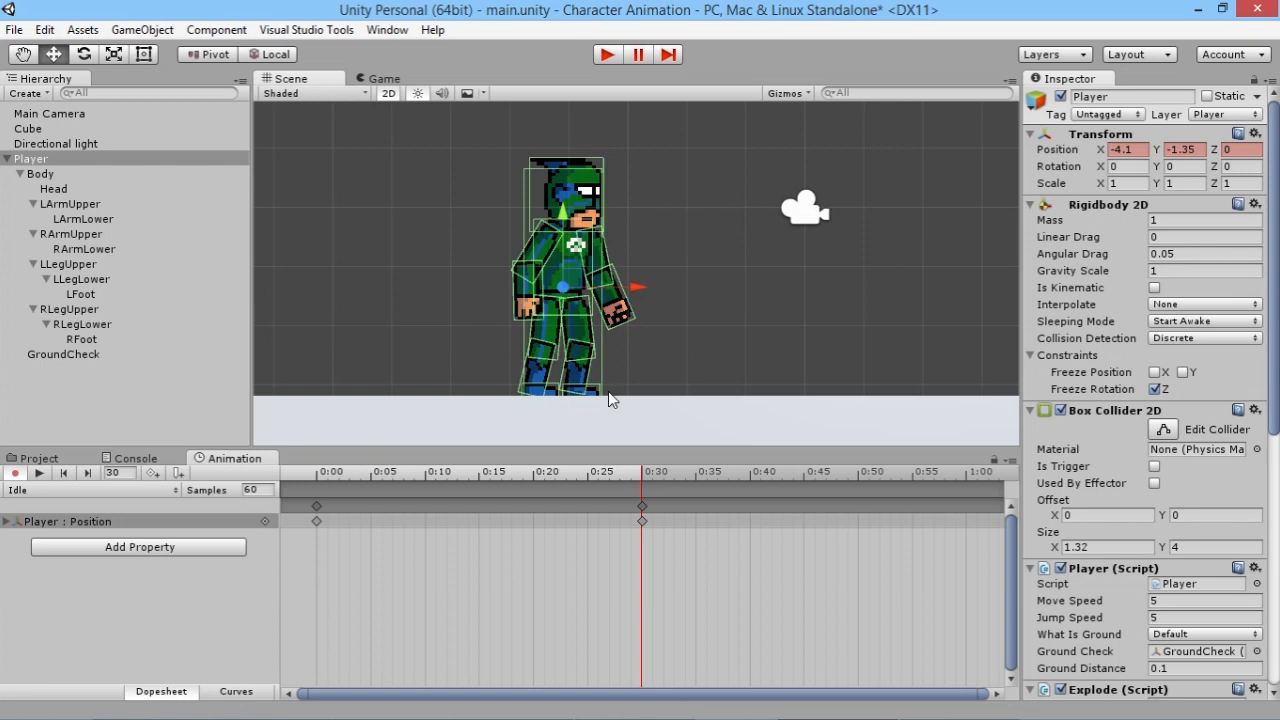
Bend the left leg at 0:30 by rotating LLegUpper forward, LLegLower to about 325.35 and LFoot to about 19.47 on Z.
{"action": "left_click", "coordinate": [83, 266]}
{"action": "key", "text": "e"}
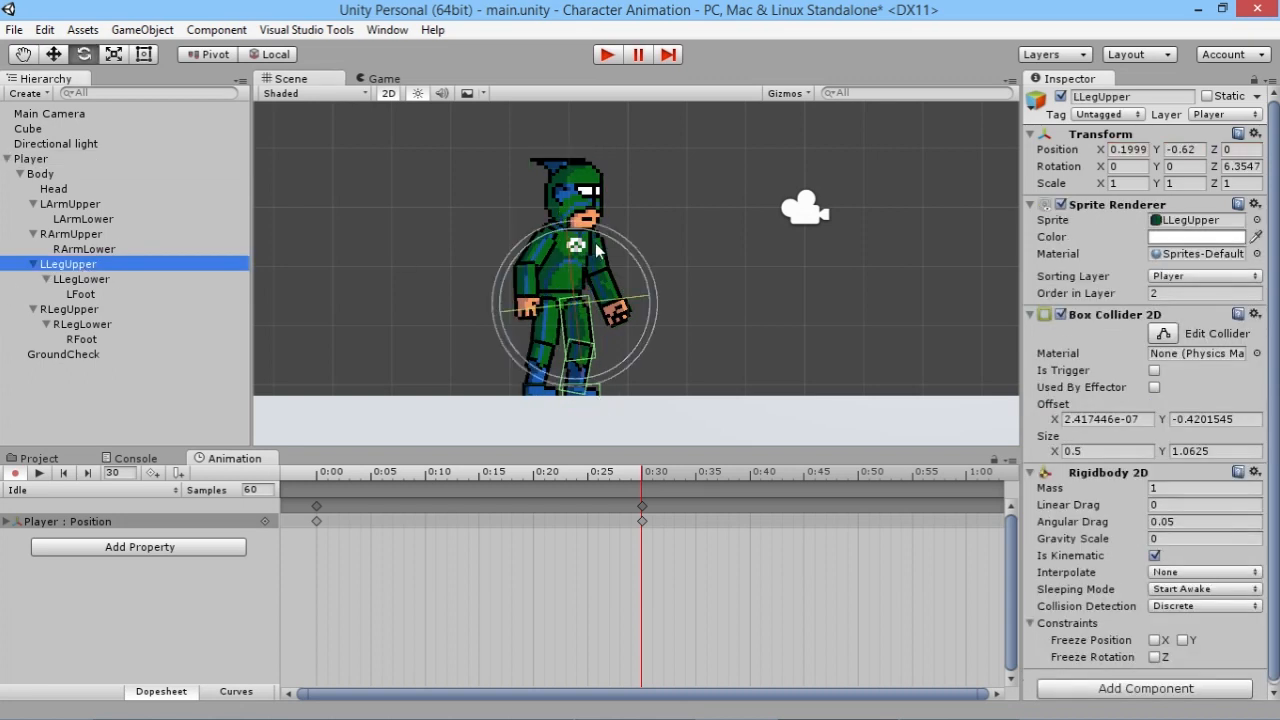
{"action": "left_click_drag", "start_coordinate": [618, 244], "coordinate": [661, 303]}
{"action": "left_click", "coordinate": [78, 279]}
{"action": "left_click", "coordinate": [80, 294]}
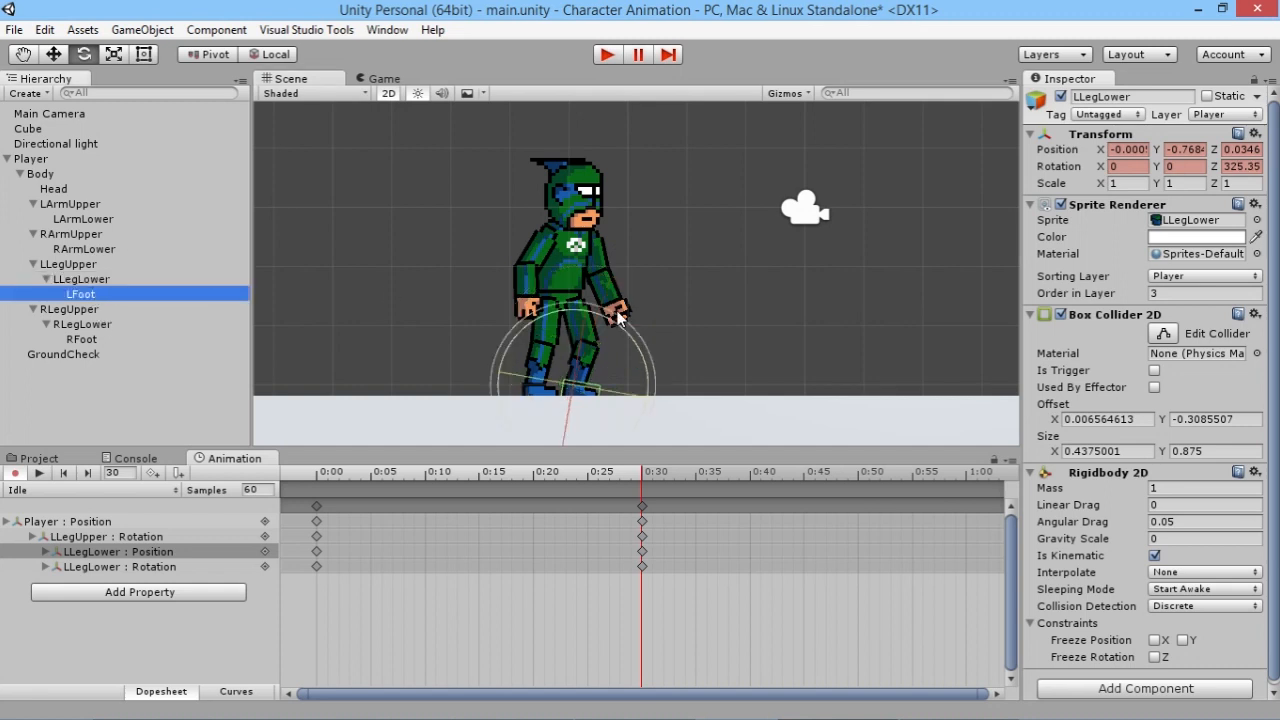
{"action": "left_click_drag", "start_coordinate": [629, 336], "coordinate": [570, 378]}
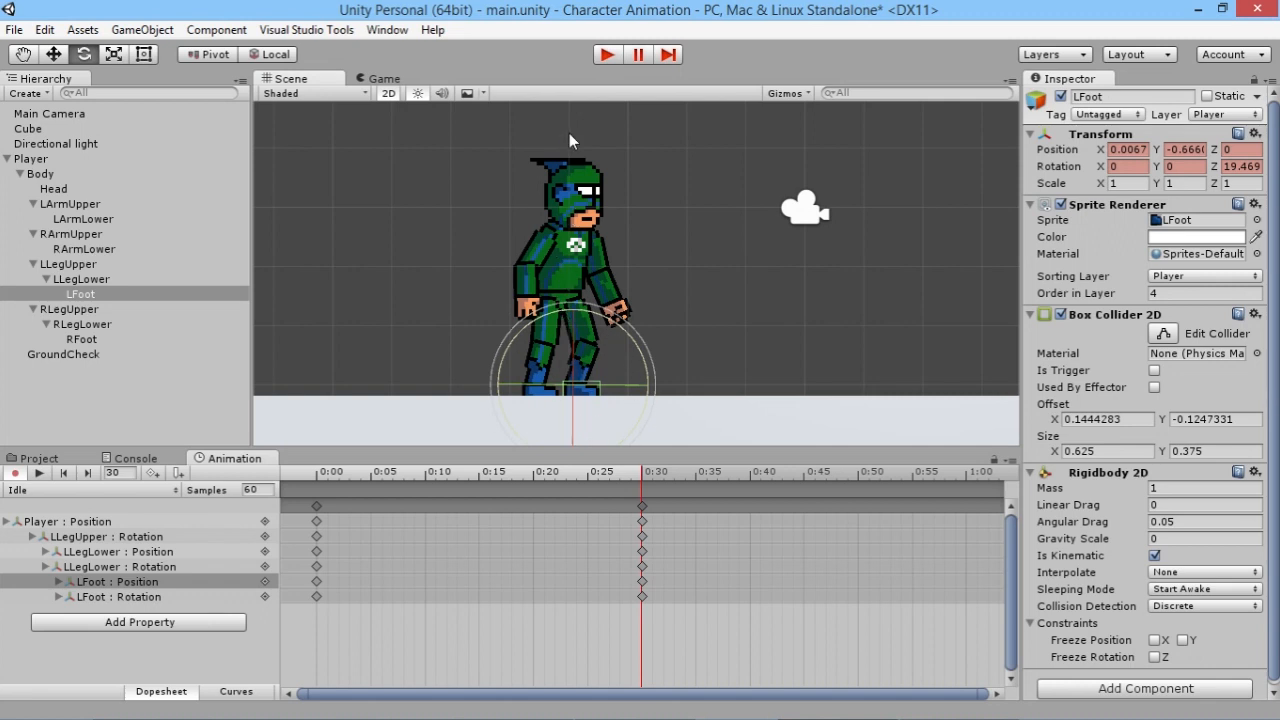
Raise the Player's position key at 0:30 to about Y -1.25 and scrub the timeline to check the motion.
{"action": "left_click", "coordinate": [48, 159]}
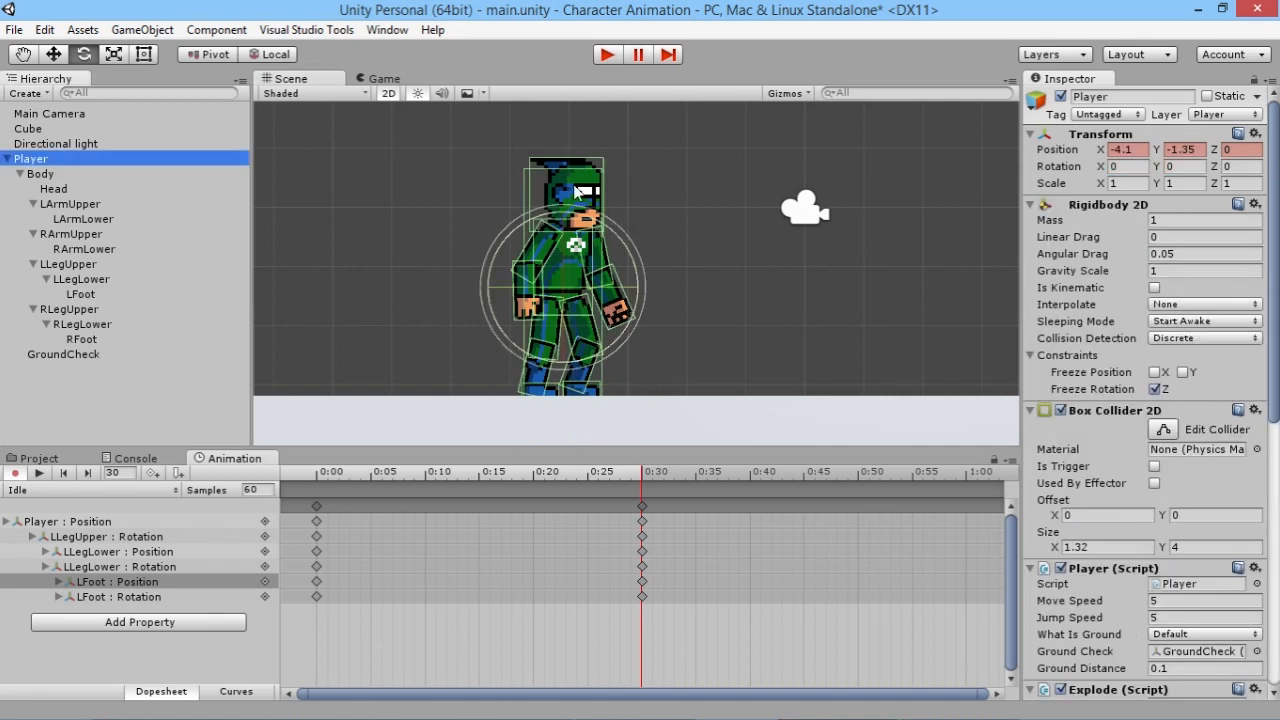
{"action": "key", "text": "w"}
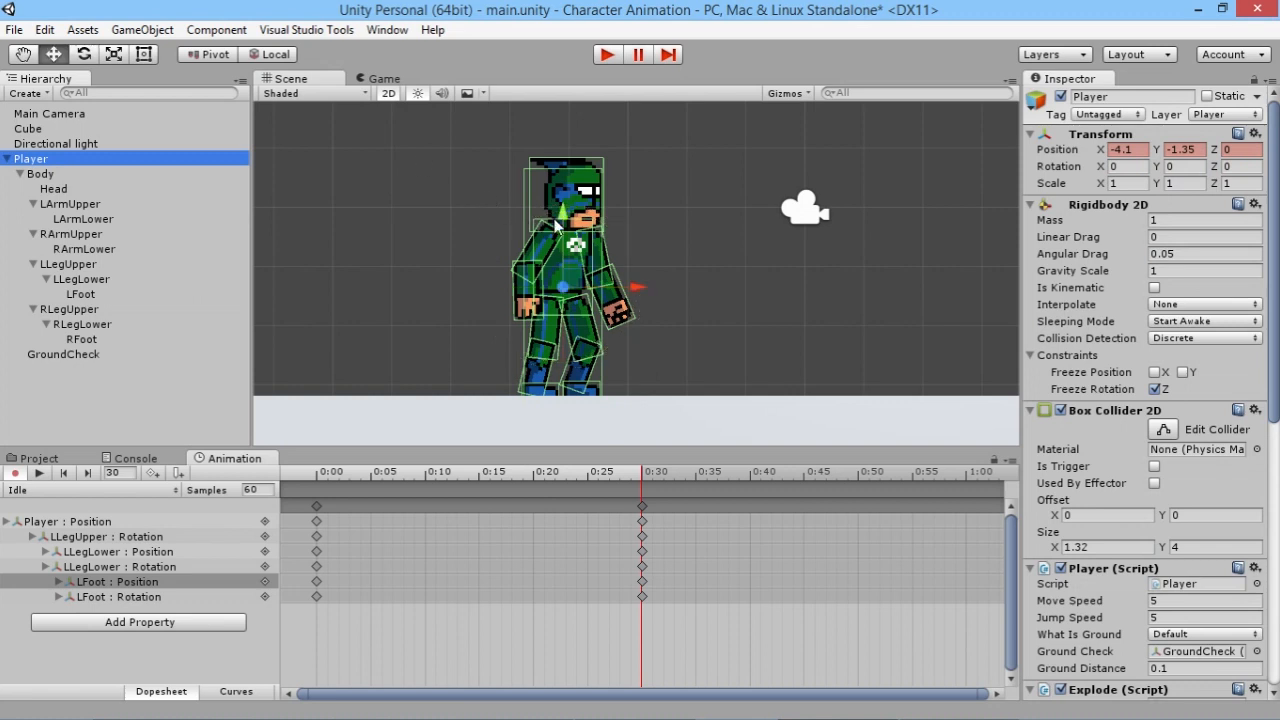
{"action": "left_click", "coordinate": [556, 226]}
{"action": "left_click_drag", "start_coordinate": [559, 207], "coordinate": [561, 208]}
{"action": "left_click_drag", "start_coordinate": [366, 475], "coordinate": [642, 472]}
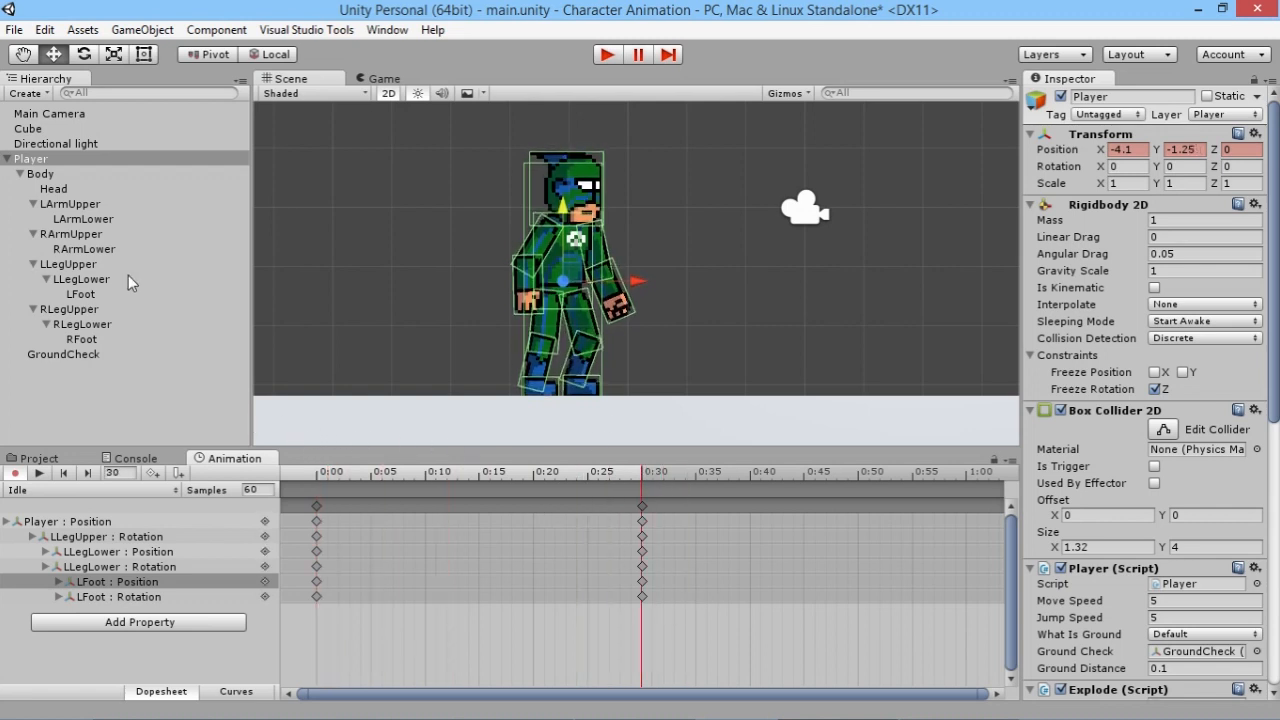
Bend the right leg at 0:30 by rotating RLegUpper slightly, RLegLower to about 337.88 and RFoot to about 385.83 on Z.
{"action": "left_click", "coordinate": [72, 309]}
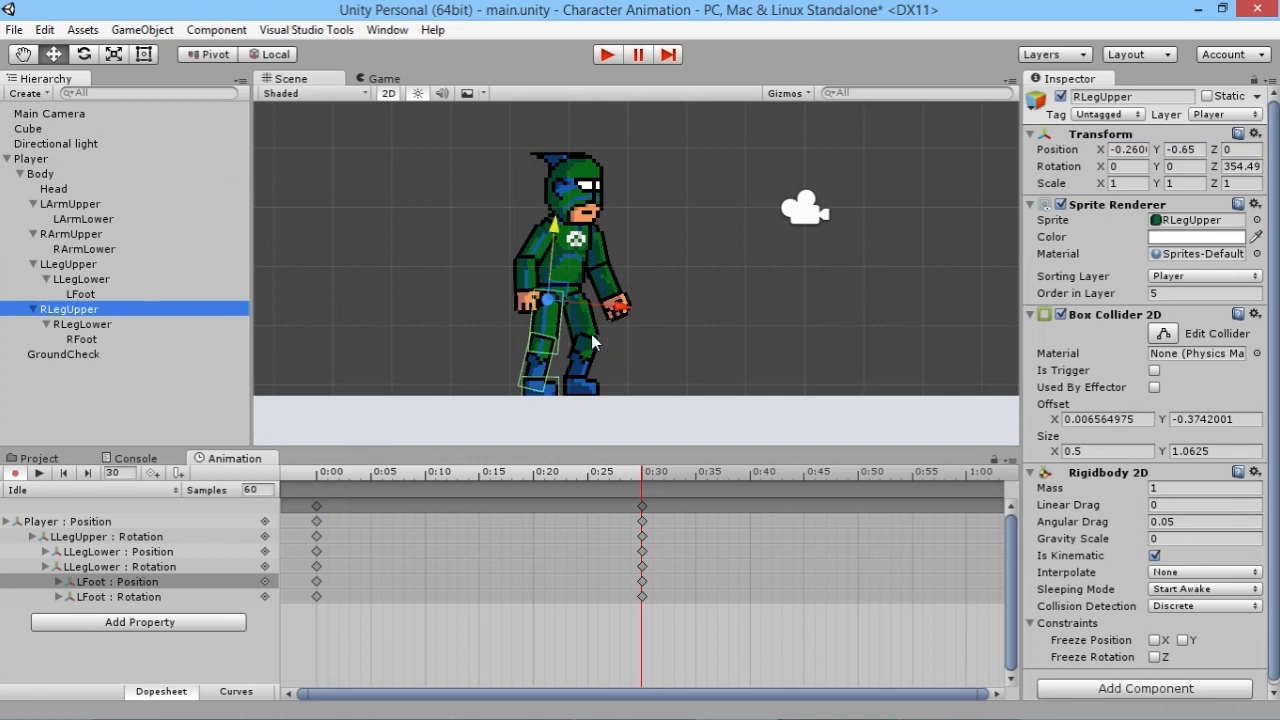
{"action": "key", "text": "e"}
{"action": "left_click_drag", "start_coordinate": [603, 250], "coordinate": [598, 247]}
{"action": "left_click", "coordinate": [109, 323]}
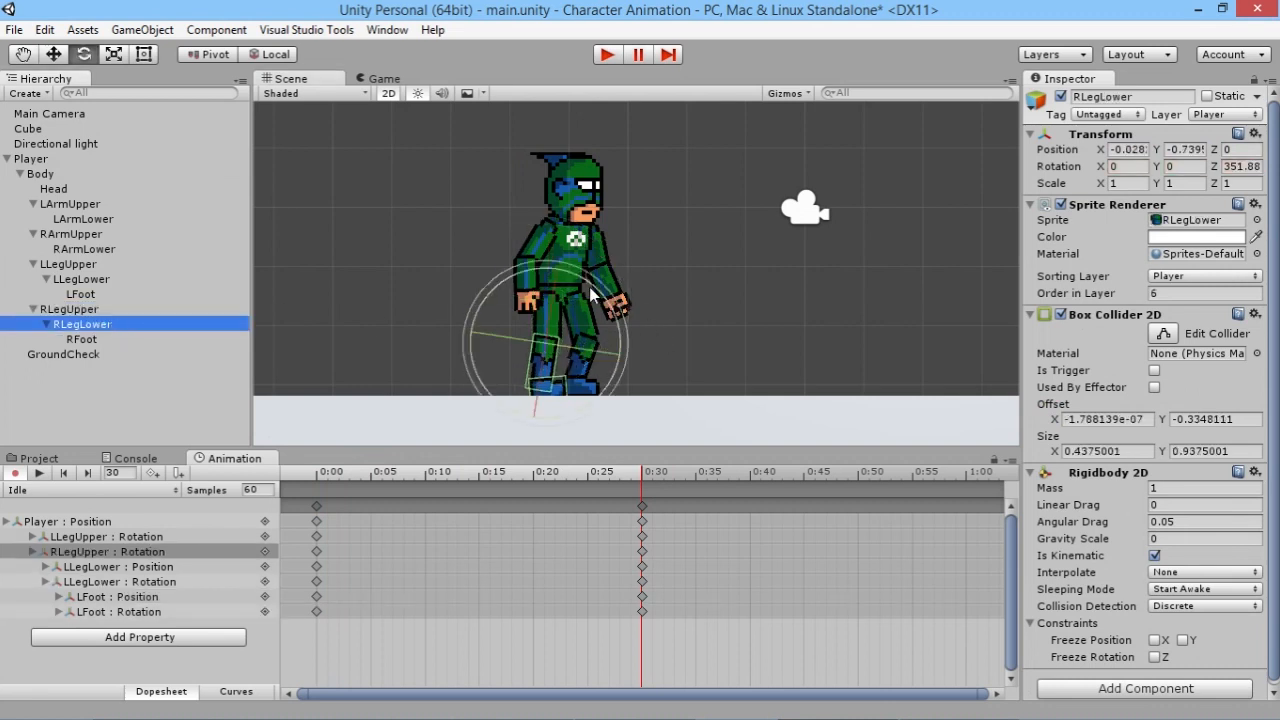
{"action": "left_click_drag", "start_coordinate": [599, 290], "coordinate": [621, 316]}
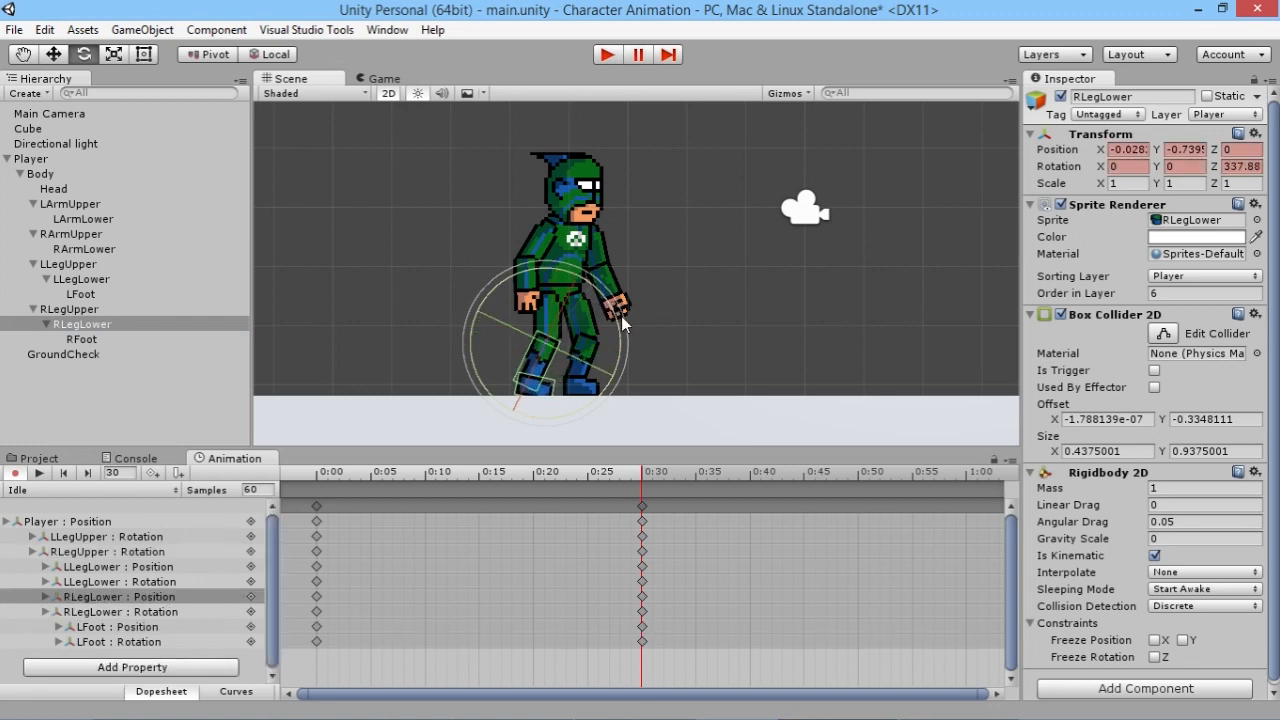
{"action": "left_click", "coordinate": [123, 337]}
{"action": "left_click_drag", "start_coordinate": [593, 338], "coordinate": [569, 315]}
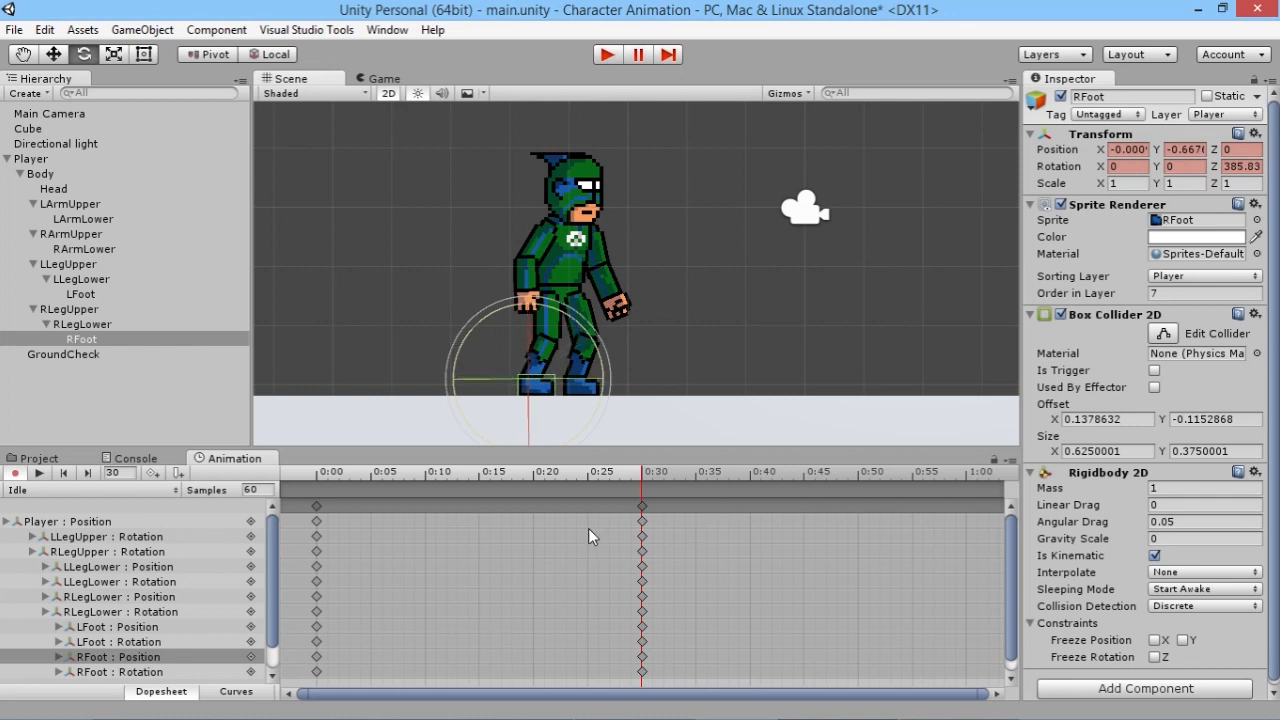
{"action": "left_click_drag", "start_coordinate": [612, 469], "coordinate": [643, 465]}
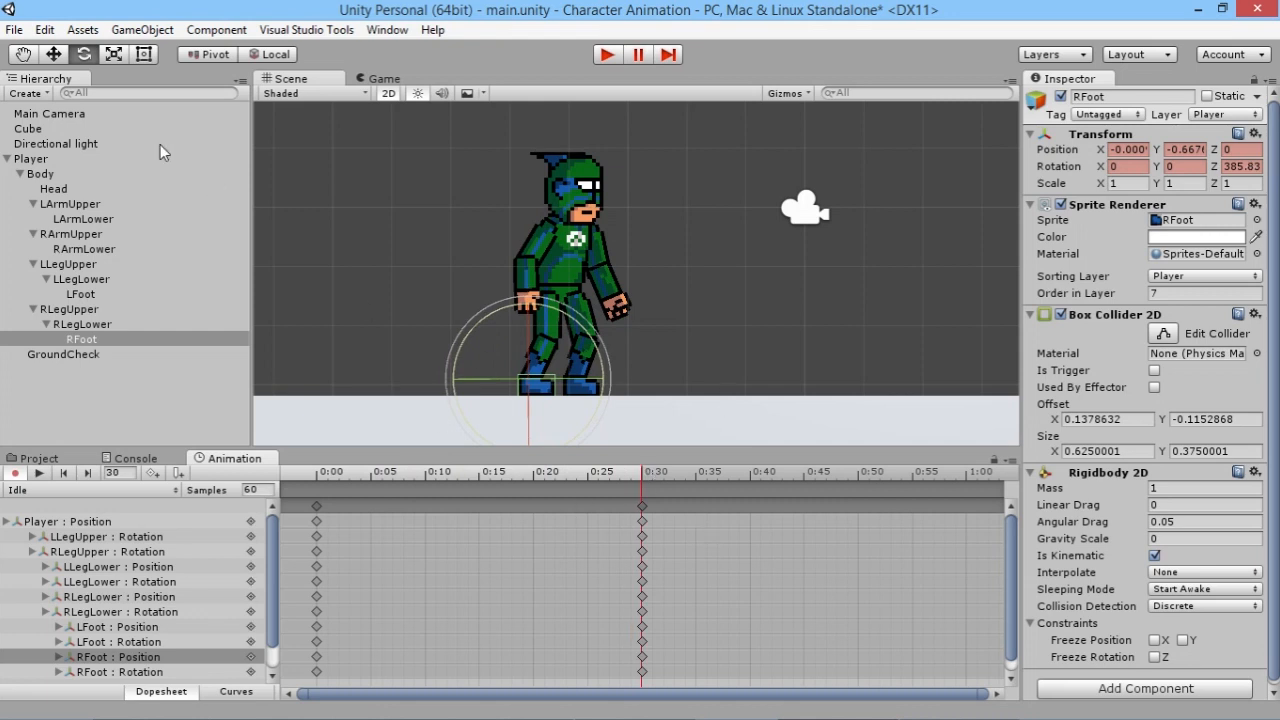
Bend the right arm at 0:30 by rotating RArmUpper to about 322.32 and RArmLower to about 114.18 on Z.
{"action": "left_click", "coordinate": [80, 235]}
{"action": "left_click_drag", "start_coordinate": [613, 191], "coordinate": [623, 200]}
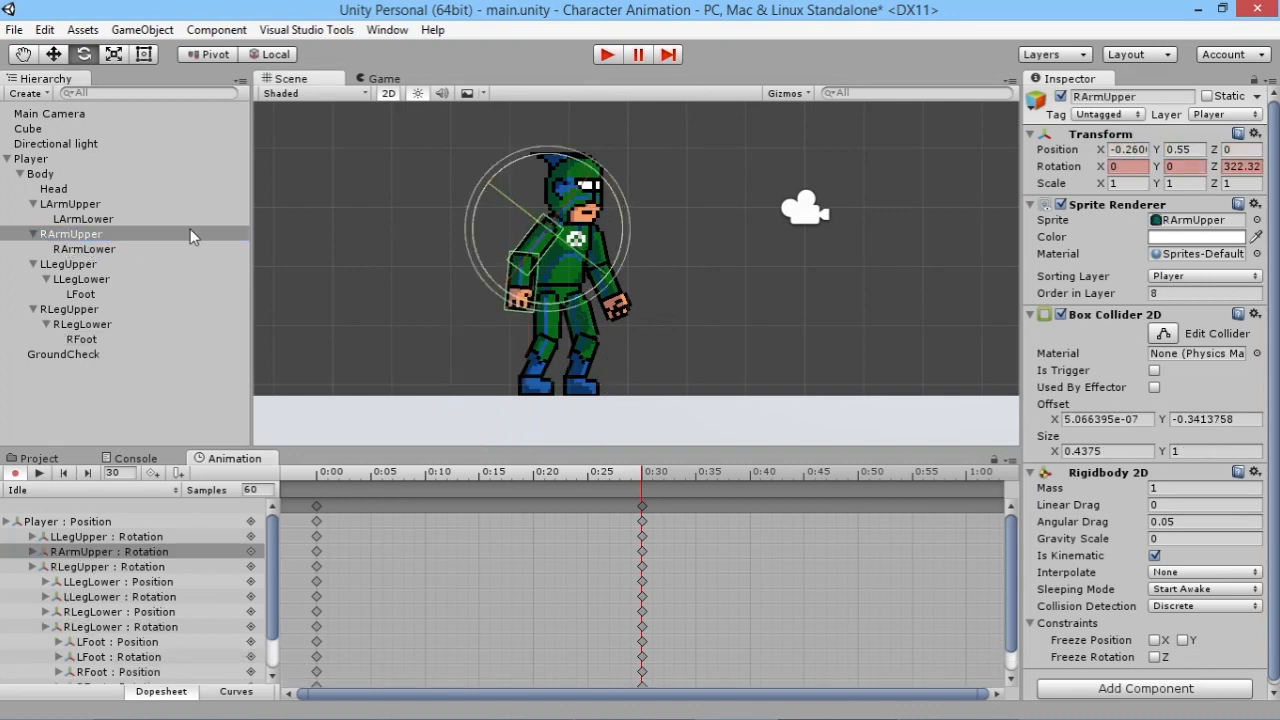
{"action": "left_click", "coordinate": [90, 249]}
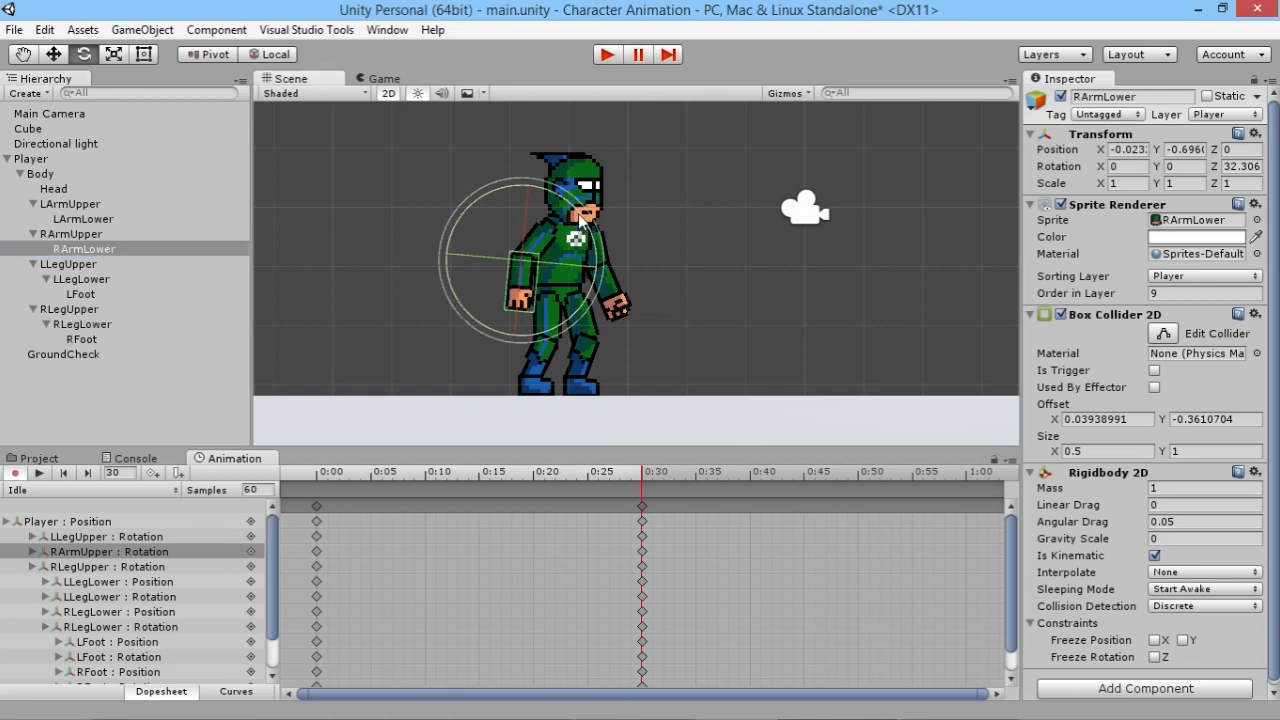
{"action": "left_click_drag", "start_coordinate": [578, 213], "coordinate": [91, 204]}
Rotate LArmUpper to about 19.73 on Z and swing LArmLower at 0:30, and scrub the timeline to check the arm motion.
{"action": "left_click", "coordinate": [91, 204]}
{"action": "left_click_drag", "start_coordinate": [651, 198], "coordinate": [651, 186]}
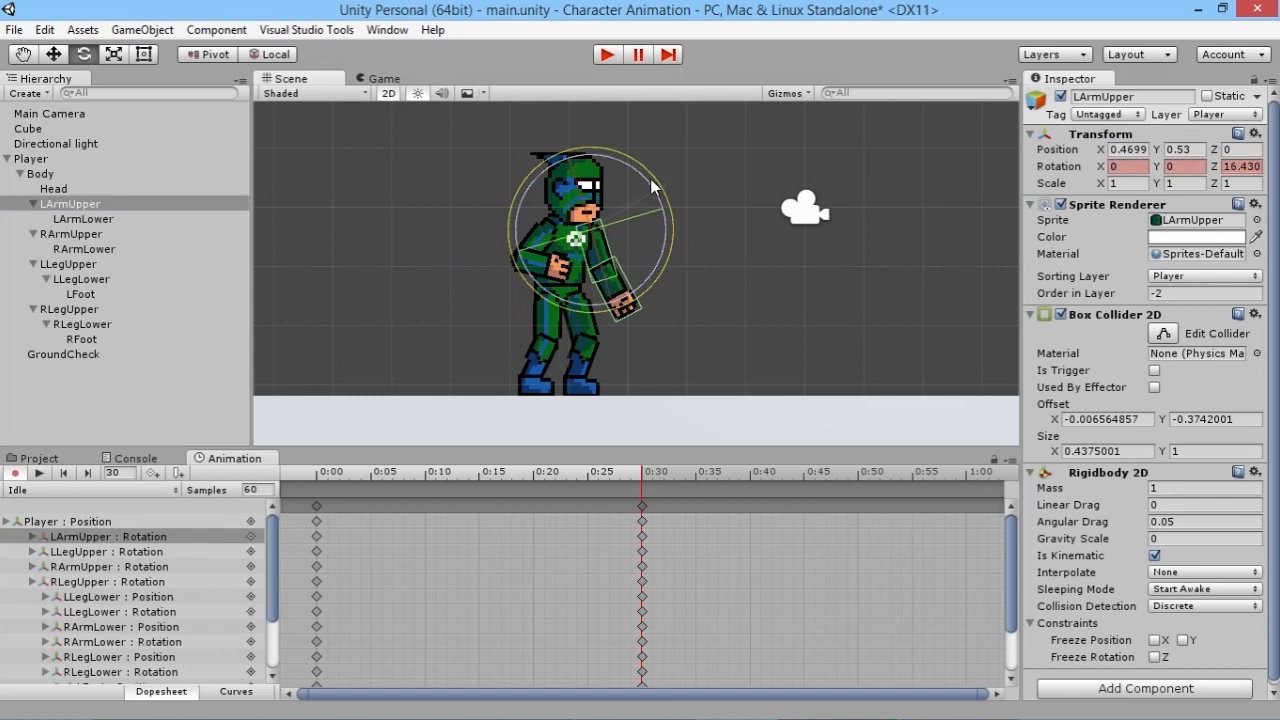
{"action": "left_click", "coordinate": [92, 220]}
{"action": "left_click_drag", "start_coordinate": [684, 263], "coordinate": [606, 578]}
{"action": "left_click_drag", "start_coordinate": [605, 478], "coordinate": [532, 468]}
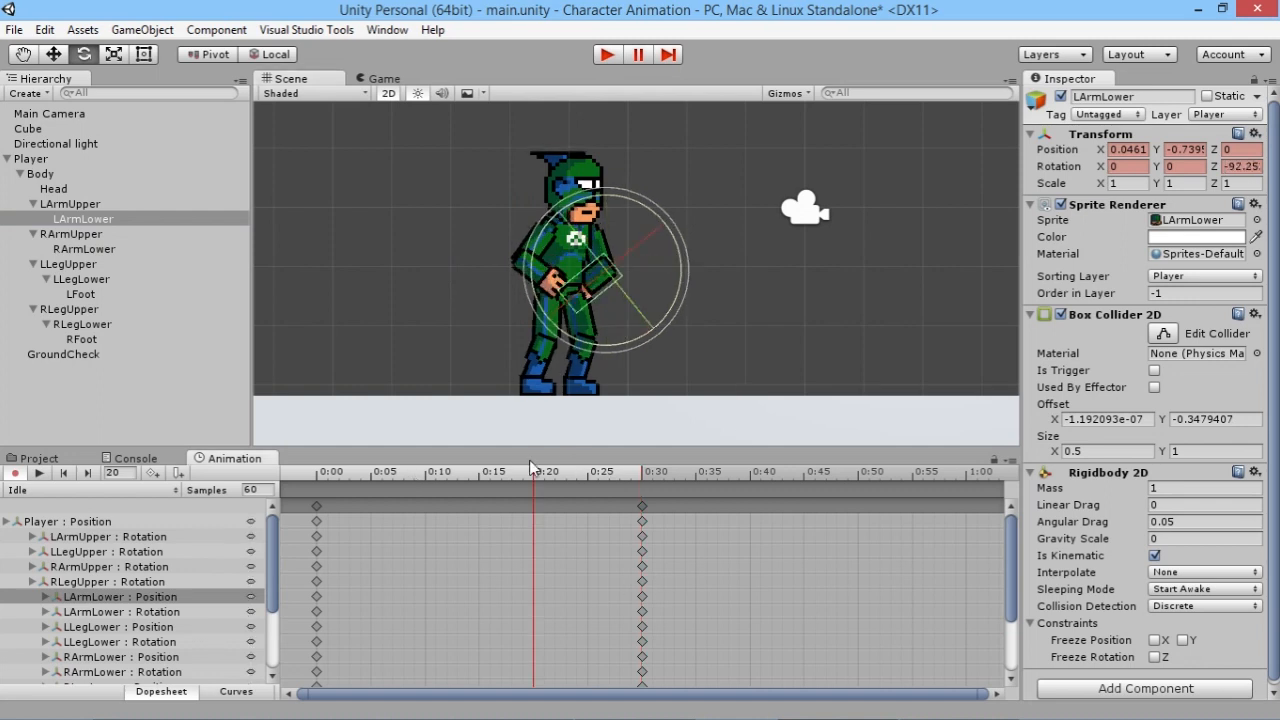
Remove LArmLower's keys, rotate it slightly forward at 0:30 instead, and scrub the timeline to check the left arm.
{"action": "key", "text": "Delete"}
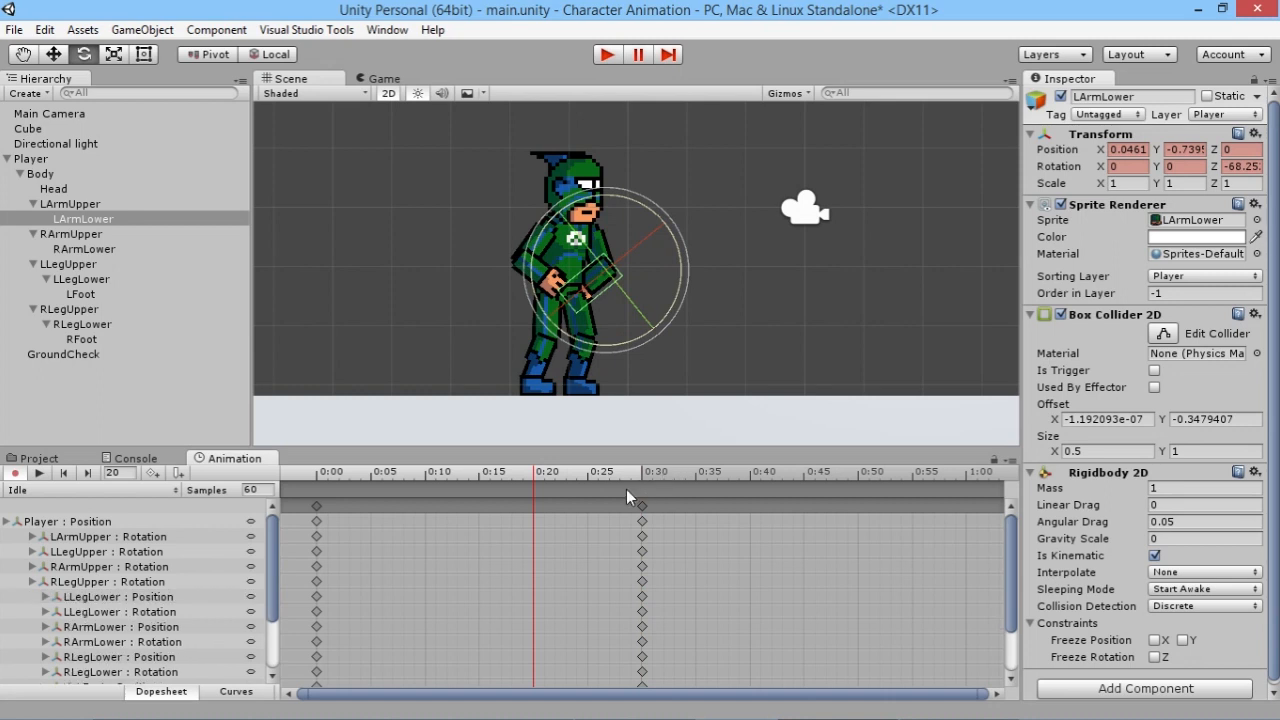
{"action": "left_click_drag", "start_coordinate": [626, 473], "coordinate": [645, 478]}
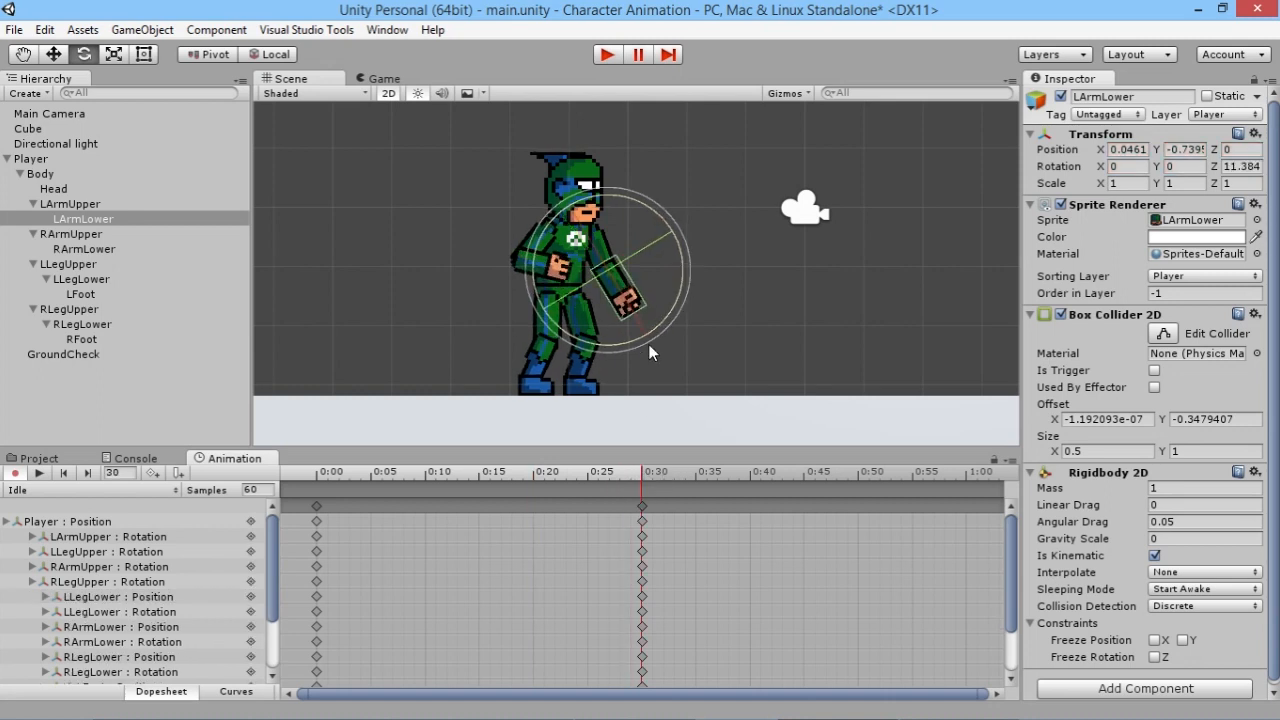
{"action": "left_click_drag", "start_coordinate": [682, 253], "coordinate": [680, 244]}
{"action": "left_click", "coordinate": [727, 284]}
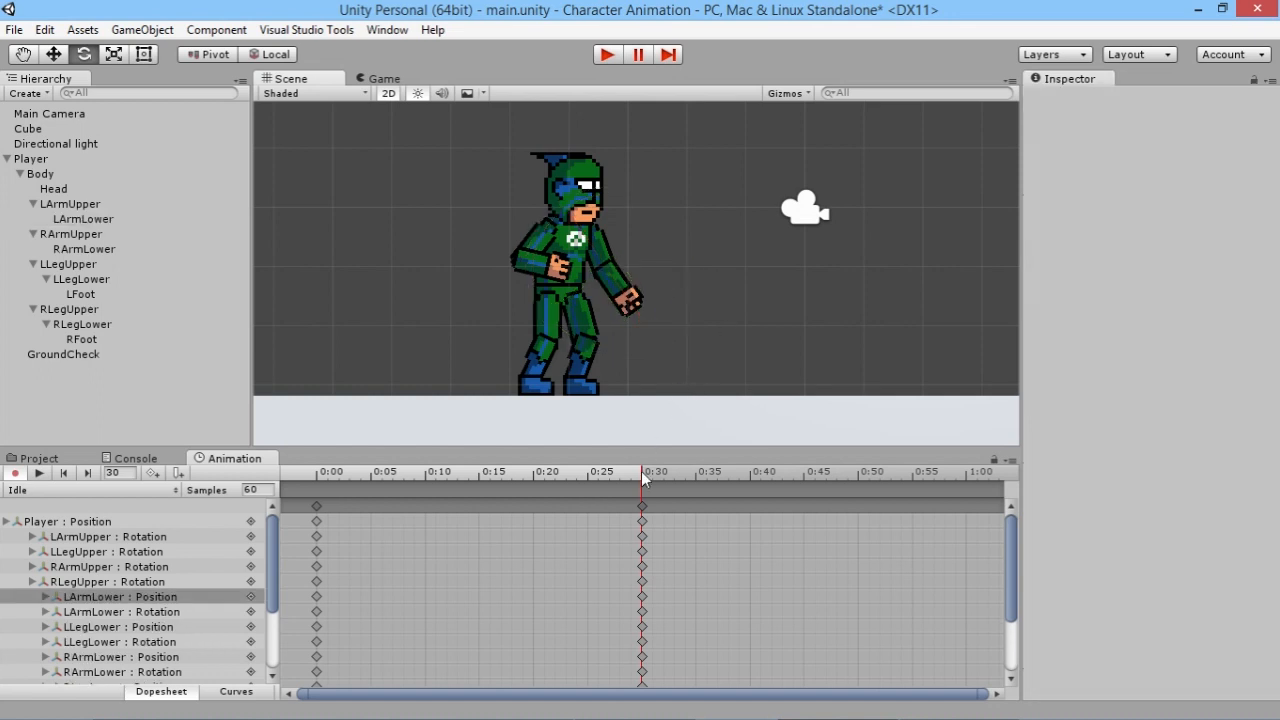
{"action": "left_click_drag", "start_coordinate": [637, 469], "coordinate": [591, 459]}
{"action": "left_click", "coordinate": [591, 459]}
{"action": "left_click", "coordinate": [88, 204]}
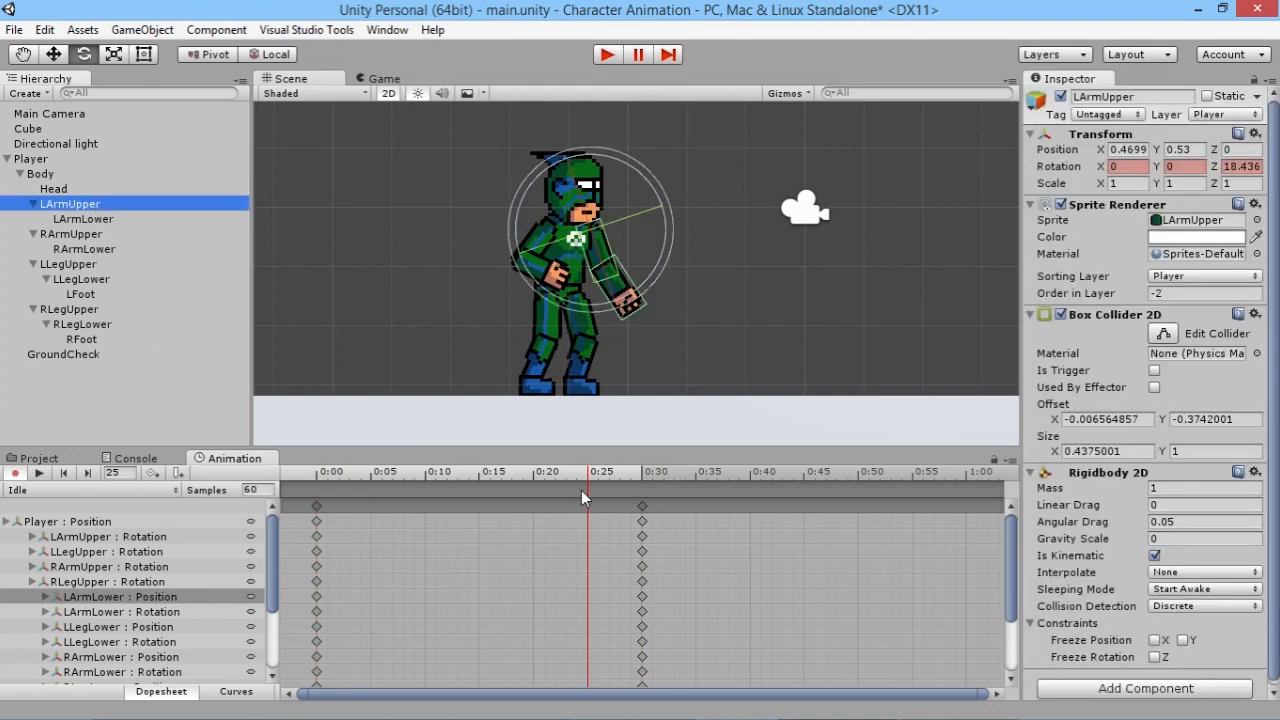
{"action": "left_click_drag", "start_coordinate": [629, 476], "coordinate": [643, 487]}
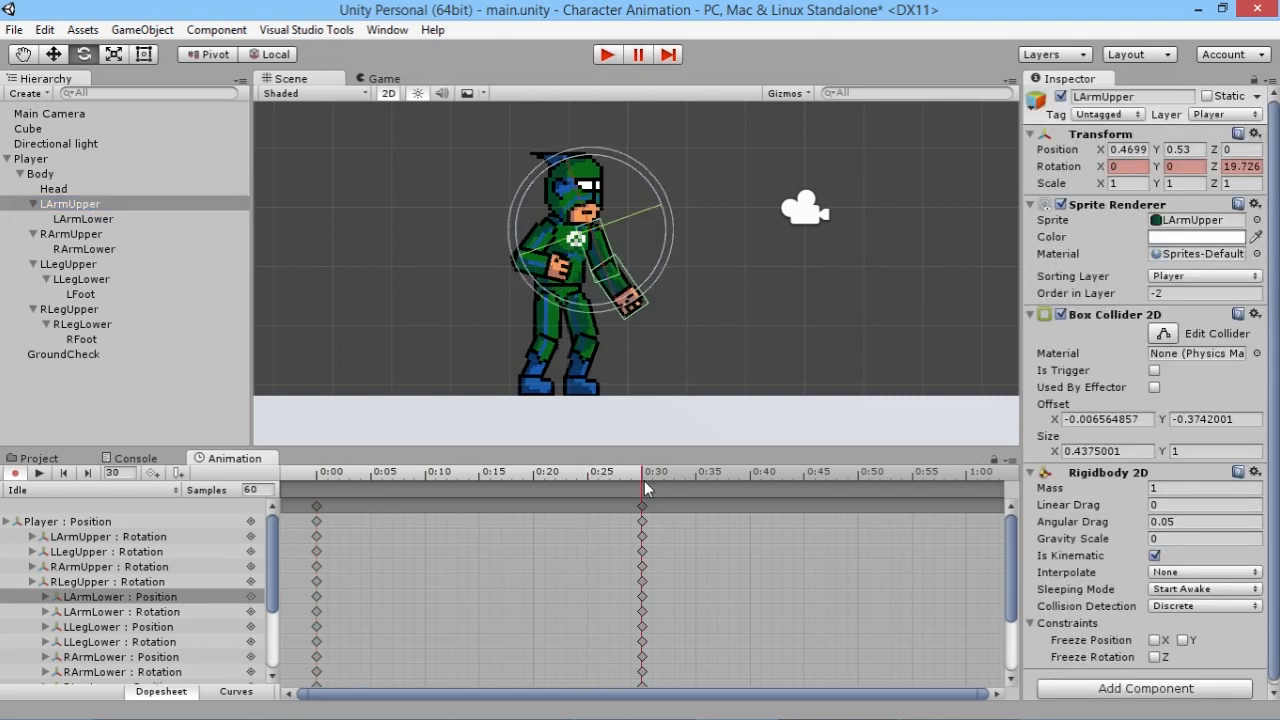
Undo RArmLower's large rotation, set its key at 0:30 to about 59.43 on Z and scrub to check the motion.
{"action": "left_click", "coordinate": [80, 249]}
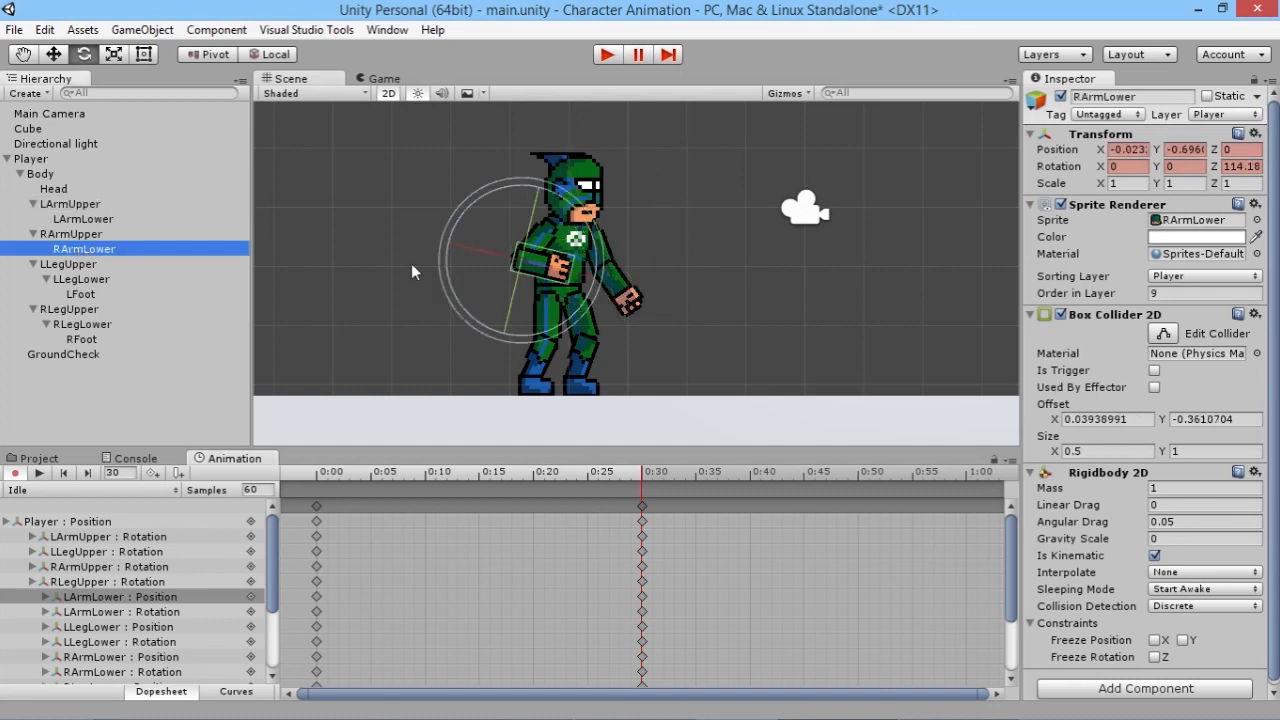
{"action": "left_click_drag", "start_coordinate": [577, 209], "coordinate": [633, 241]}
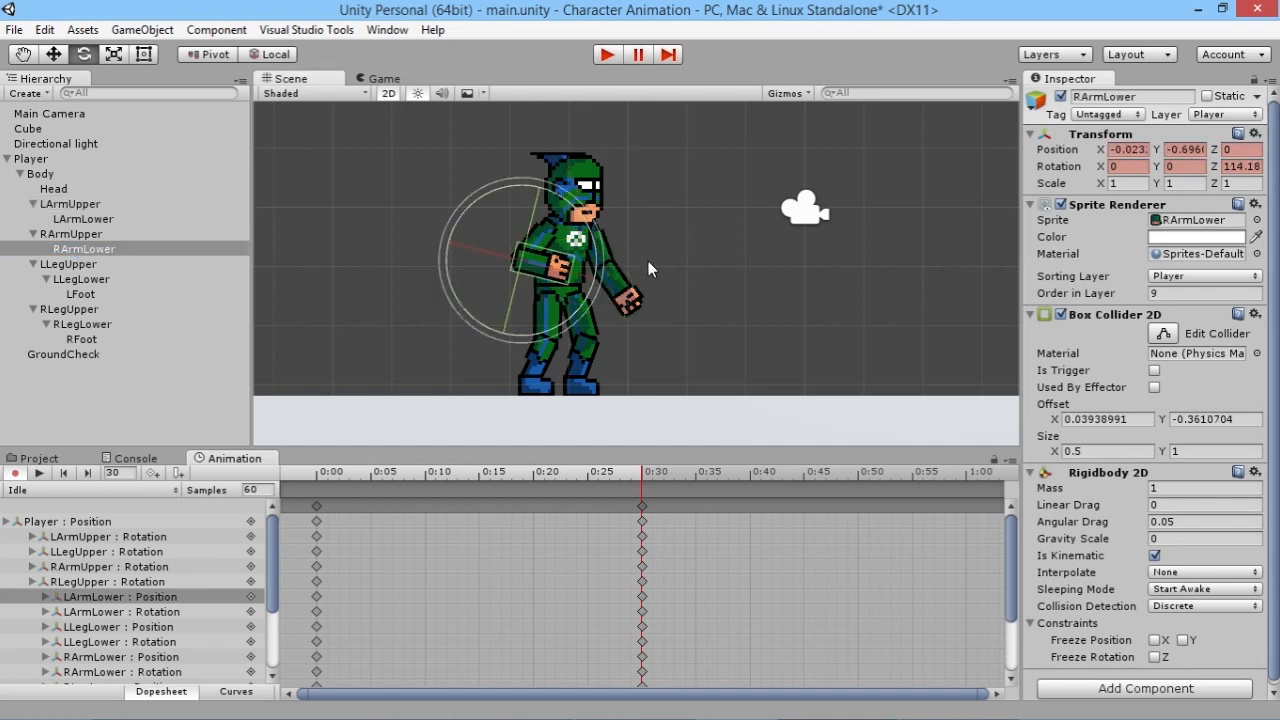
{"action": "key", "text": "ctrl+z"}
{"action": "key", "text": "ctrl+z"}
{"action": "left_click", "coordinate": [391, 469]}
{"action": "left_click_drag", "start_coordinate": [391, 469], "coordinate": [643, 483]}
{"action": "left_click_drag", "start_coordinate": [586, 218], "coordinate": [631, 312]}
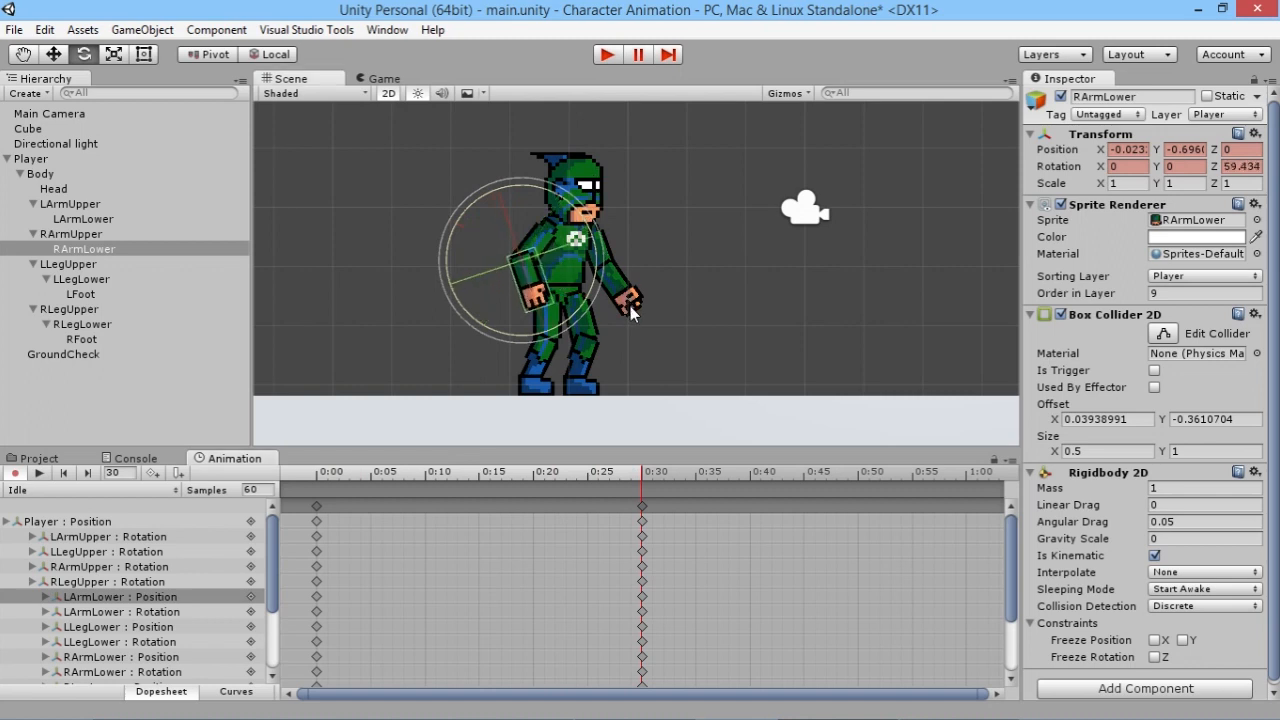
{"action": "left_click_drag", "start_coordinate": [556, 470], "coordinate": [637, 460]}
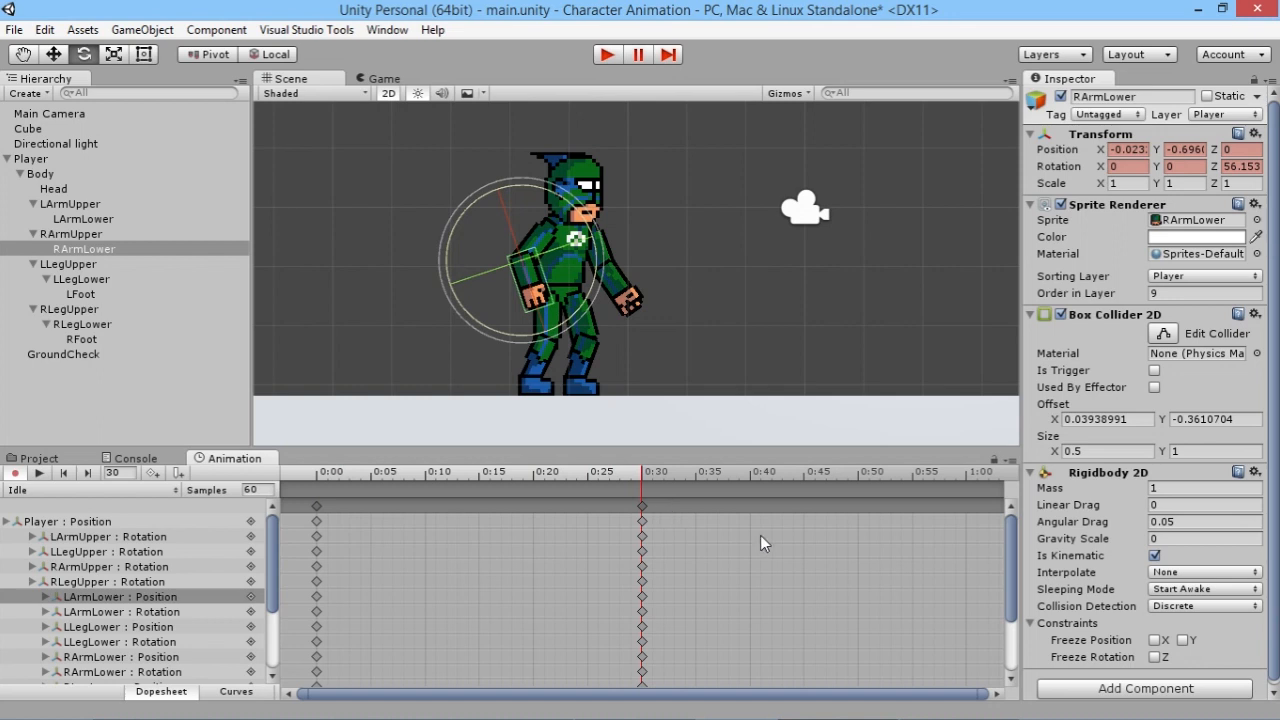
Copy all the Idle clip's keyframes from 0:00 and paste them at 1:00 to close the loop.
{"action": "left_click", "coordinate": [317, 507]}
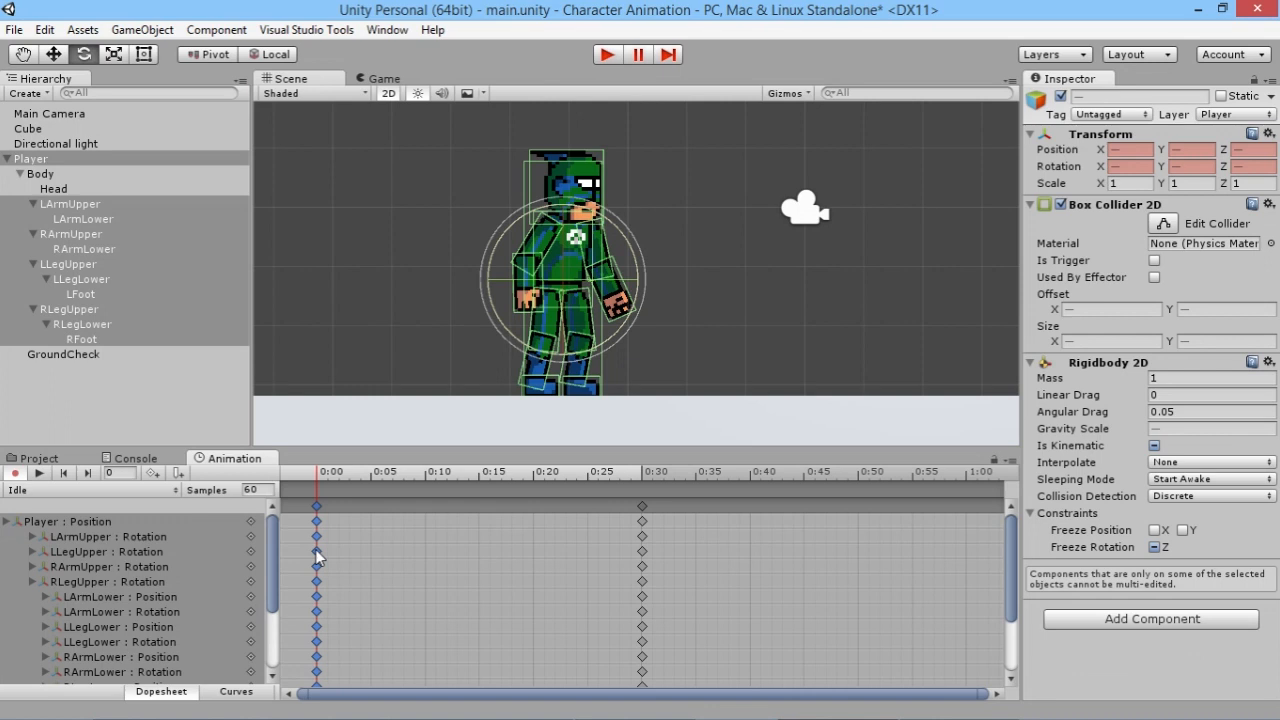
{"action": "mouse_move", "coordinate": [273, 555]}
{"action": "left_mouse_down"}
{"action": "mouse_move", "coordinate": [268, 614]}
{"action": "mouse_move", "coordinate": [270, 545]}
{"action": "left_mouse_up"}
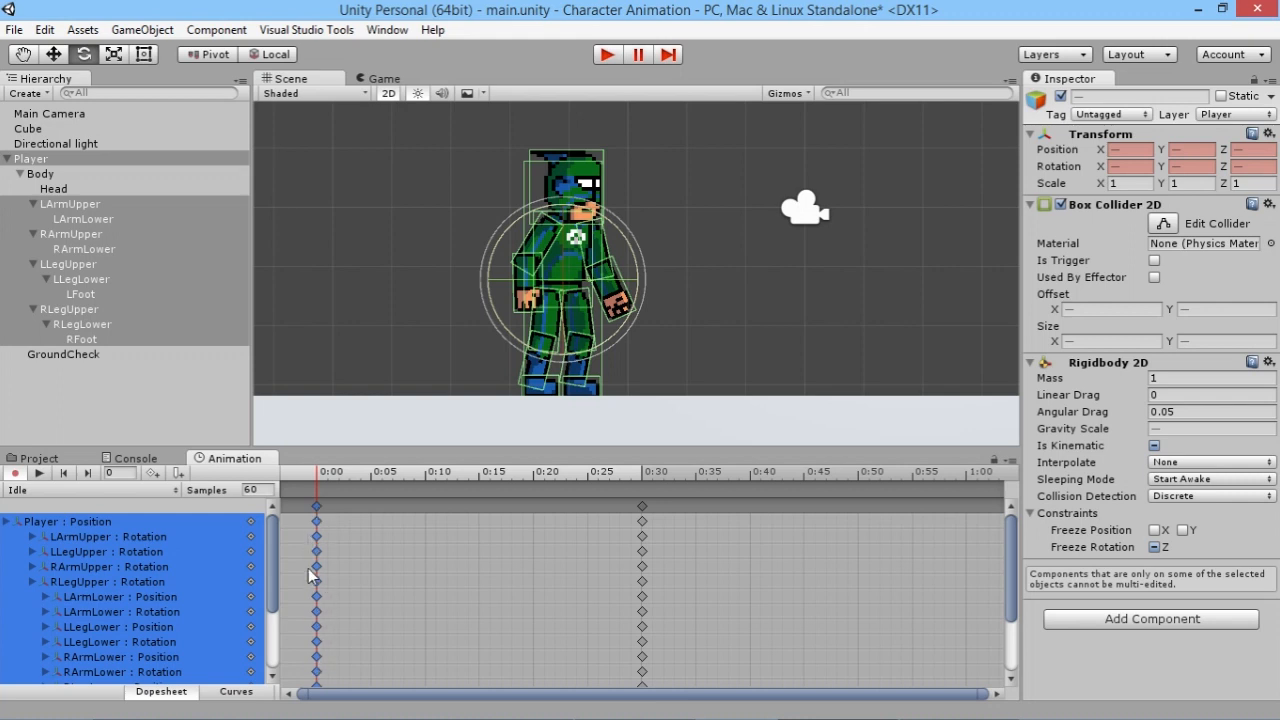
{"action": "right_click", "coordinate": [316, 506]}
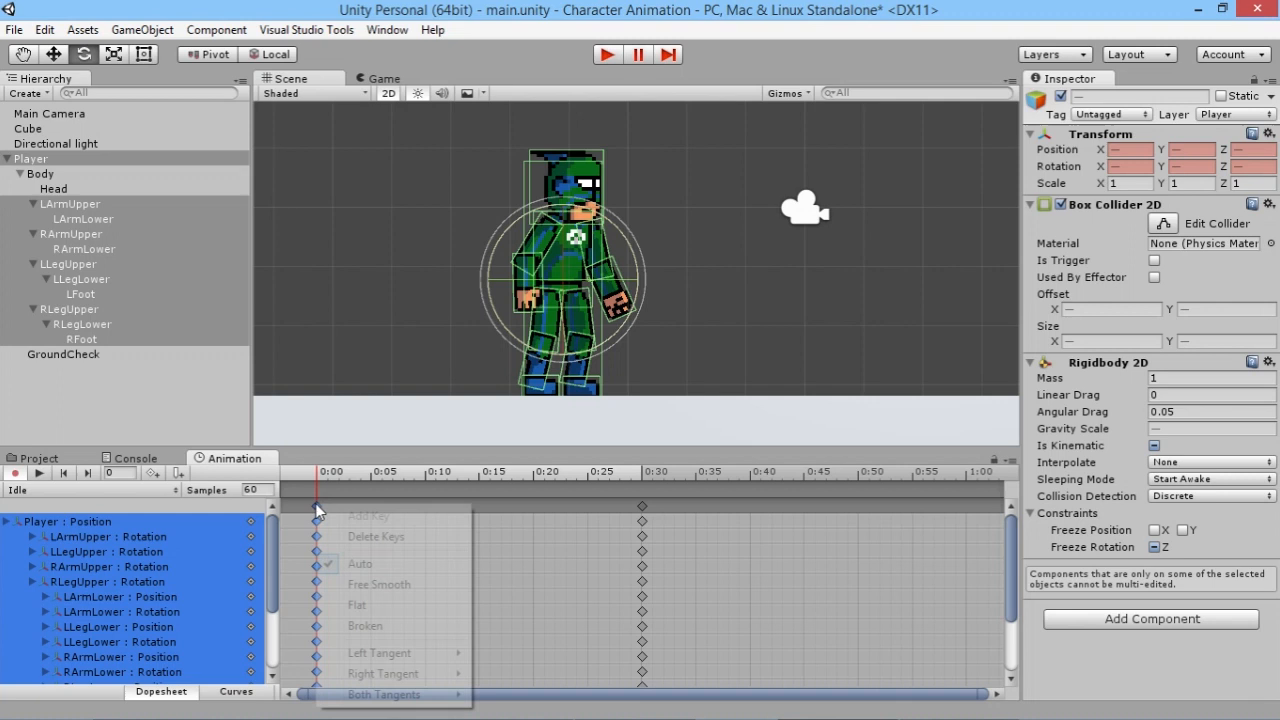
{"action": "left_click", "coordinate": [541, 553]}
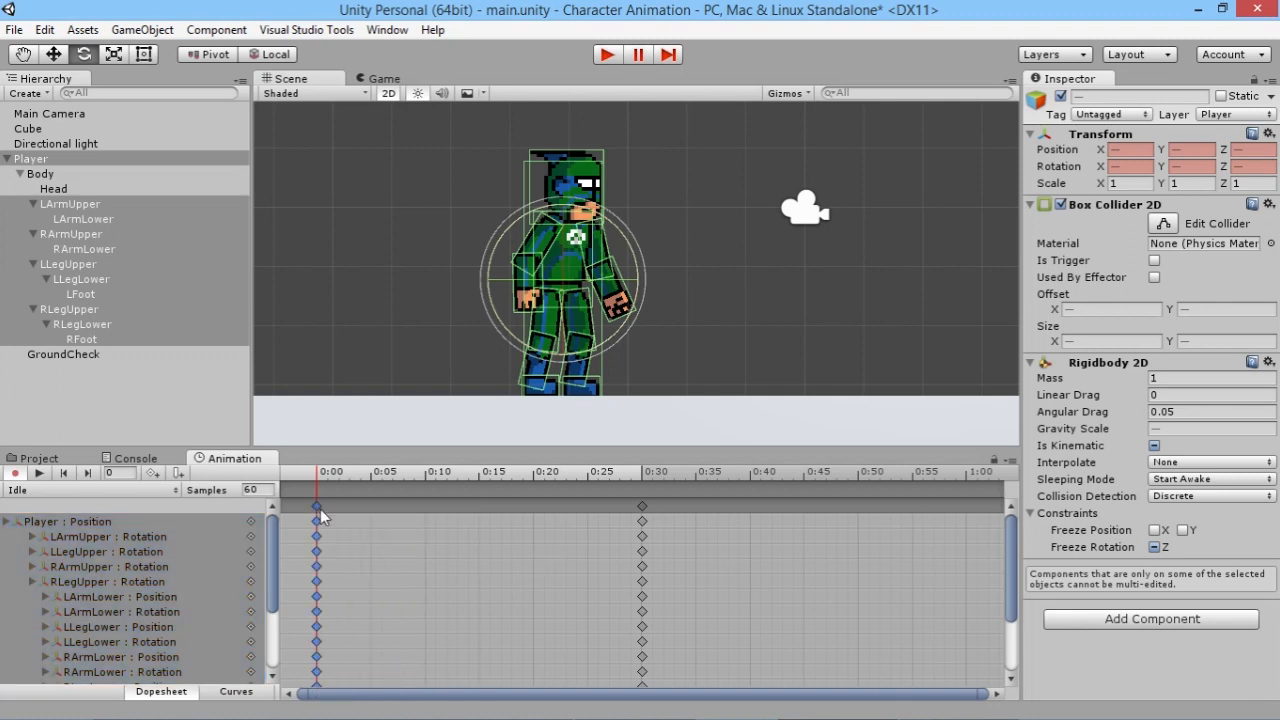
{"action": "left_click", "coordinate": [967, 478]}
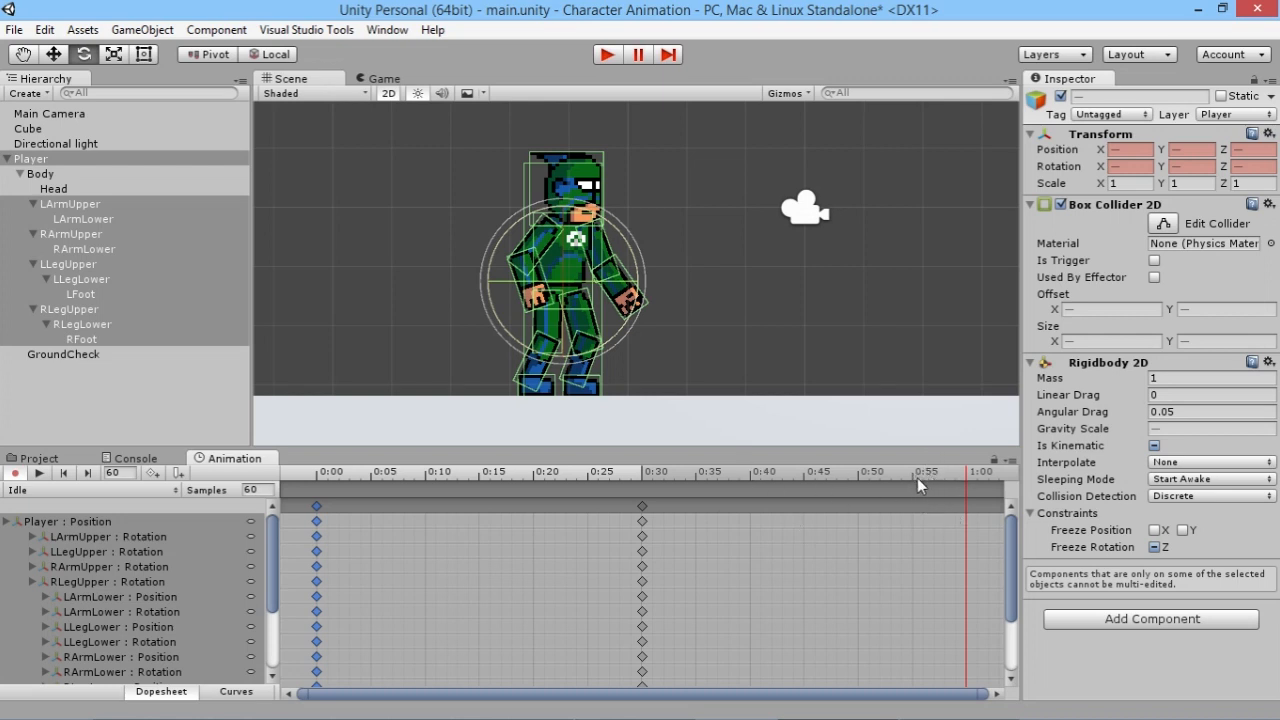
{"action": "key", "text": "ctrl+v"}
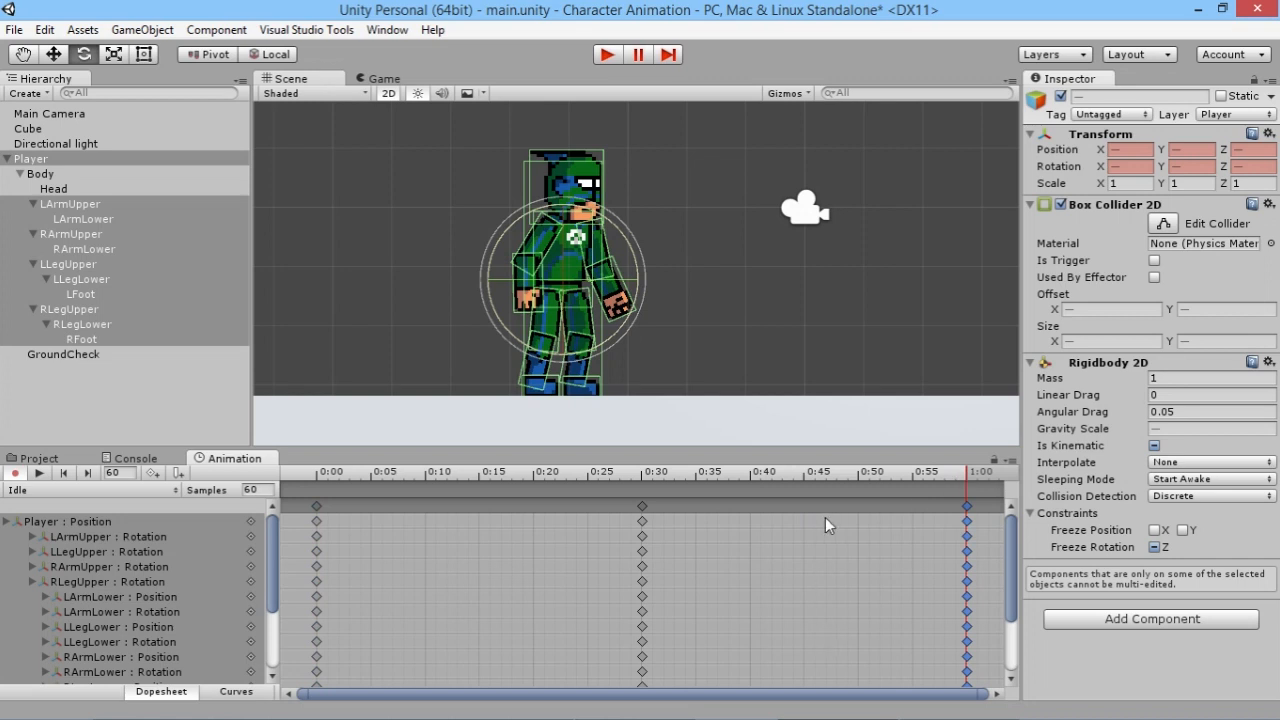
Play the Idle clip from the start and examine the looping motion with the whole Player and ground in view.
{"action": "left_click_drag", "start_coordinate": [617, 483], "coordinate": [322, 466]}
{"action": "left_click", "coordinate": [38, 473]}
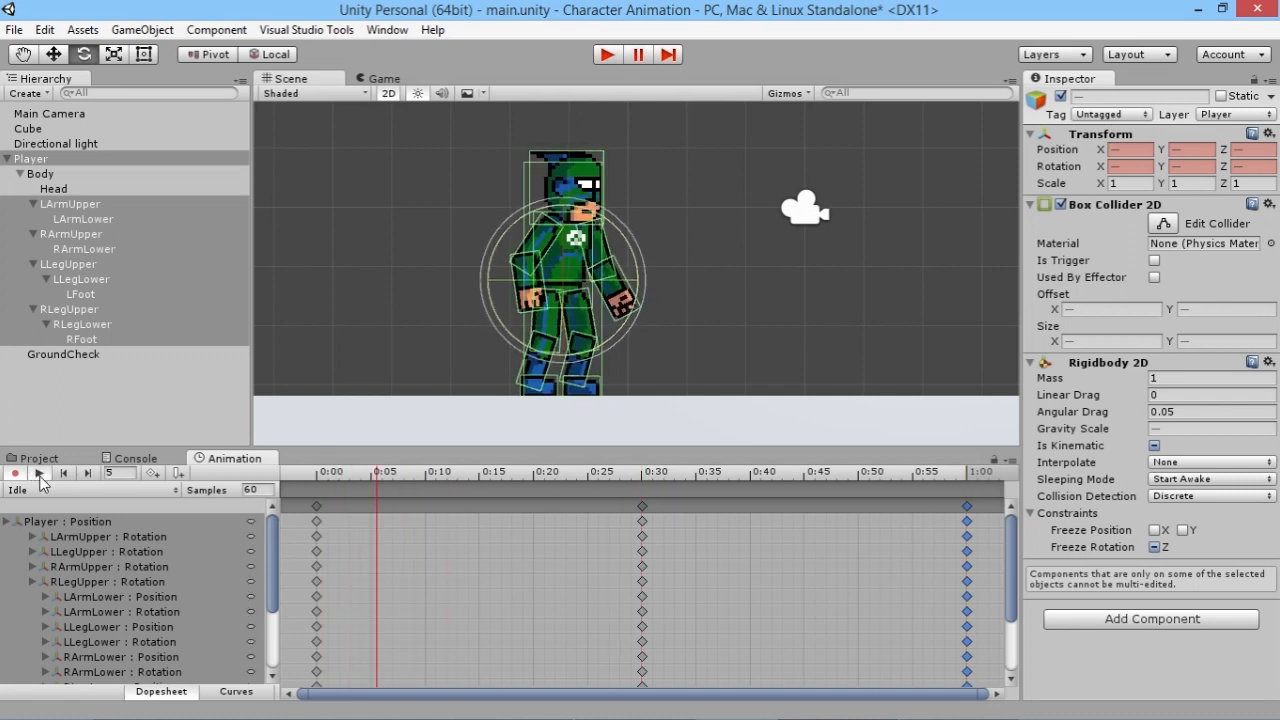
{"action": "left_click", "coordinate": [45, 395]}
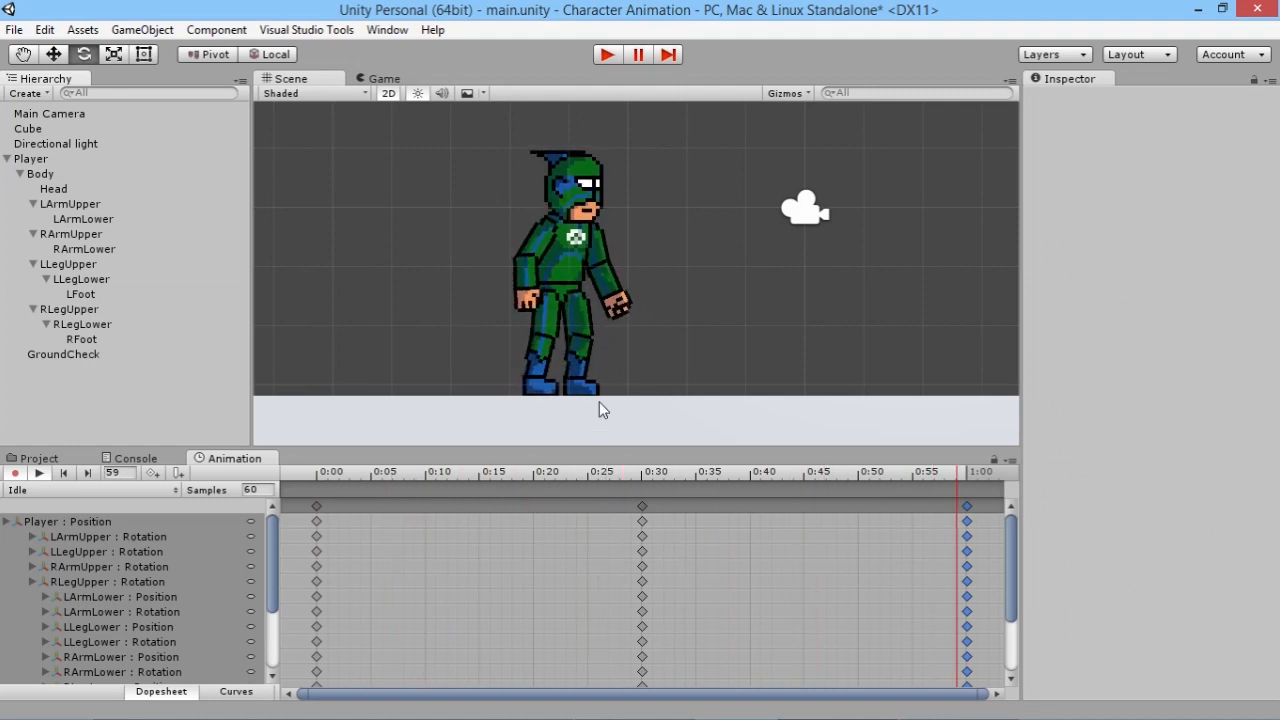
{"action": "scroll", "coordinate": [580, 370], "scroll_direction": "down", "scroll_amount": 5}
{"action": "middle_click_drag", "start_coordinate": [572, 368], "coordinate": [622, 362]}
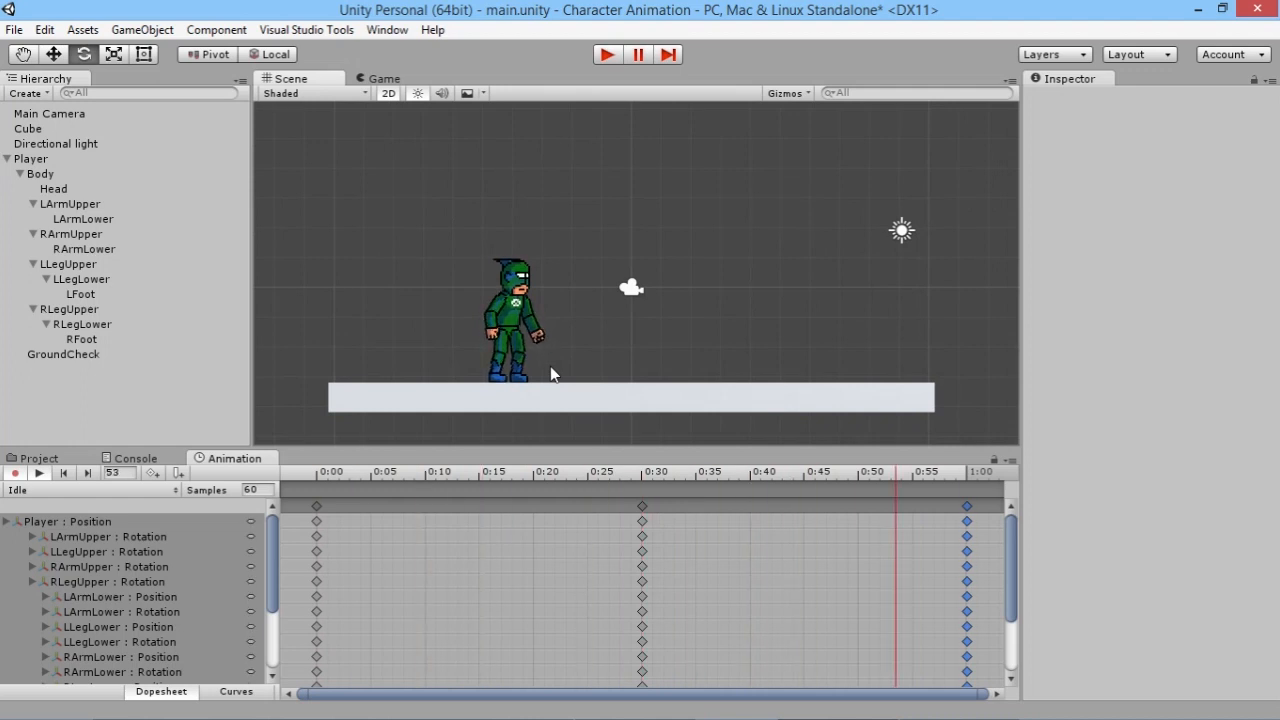
{"action": "scroll", "coordinate": [535, 358], "scroll_direction": "up", "scroll_amount": 3}
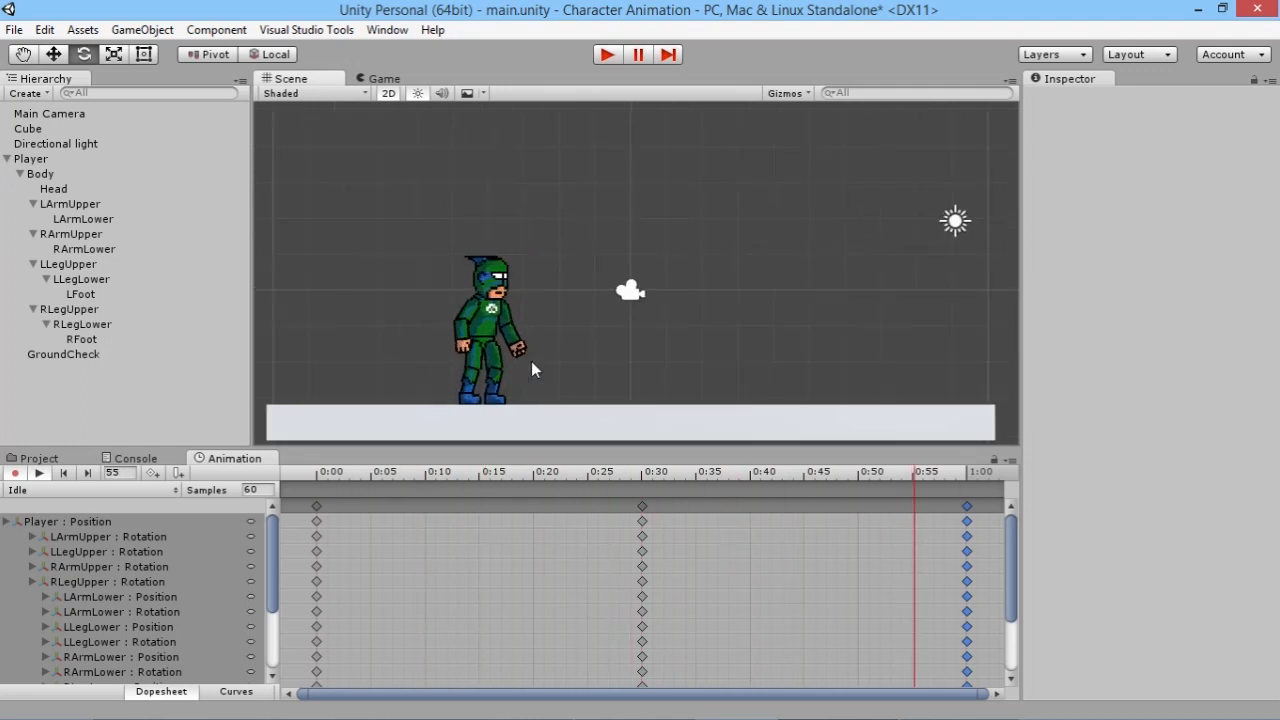
{"action": "middle_click_drag", "start_coordinate": [530, 366], "coordinate": [565, 325]}
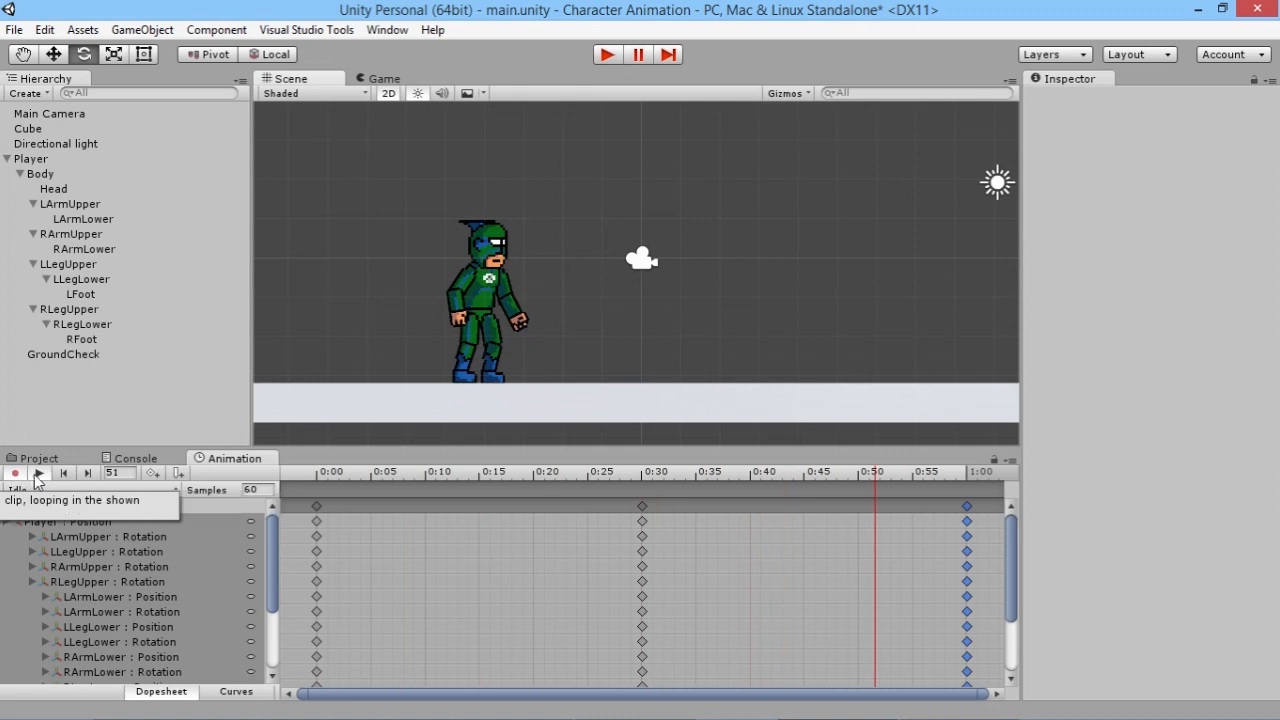
{"action": "middle_click_drag", "start_coordinate": [546, 347], "coordinate": [565, 345]}
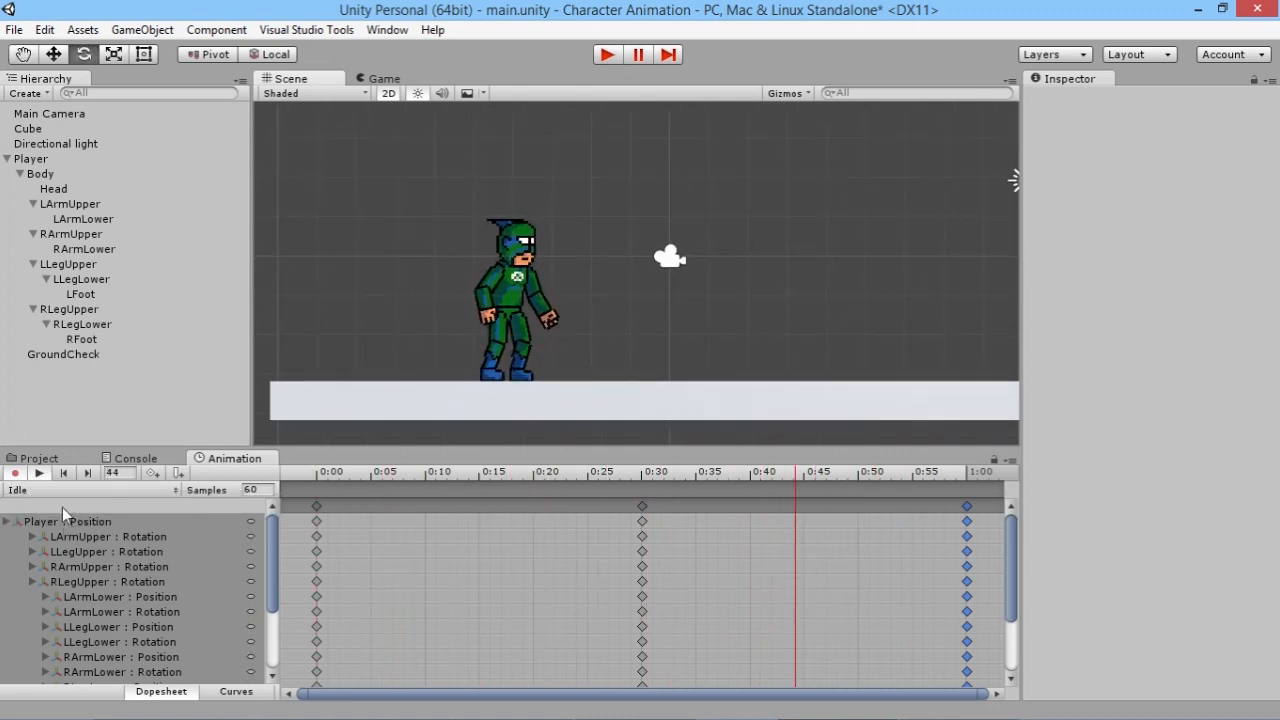
Stop the clip preview, turn off record mode and scrub the timeline to 0:29 to check the pose.
{"action": "left_click", "coordinate": [300, 476]}
{"action": "left_click", "coordinate": [15, 474]}
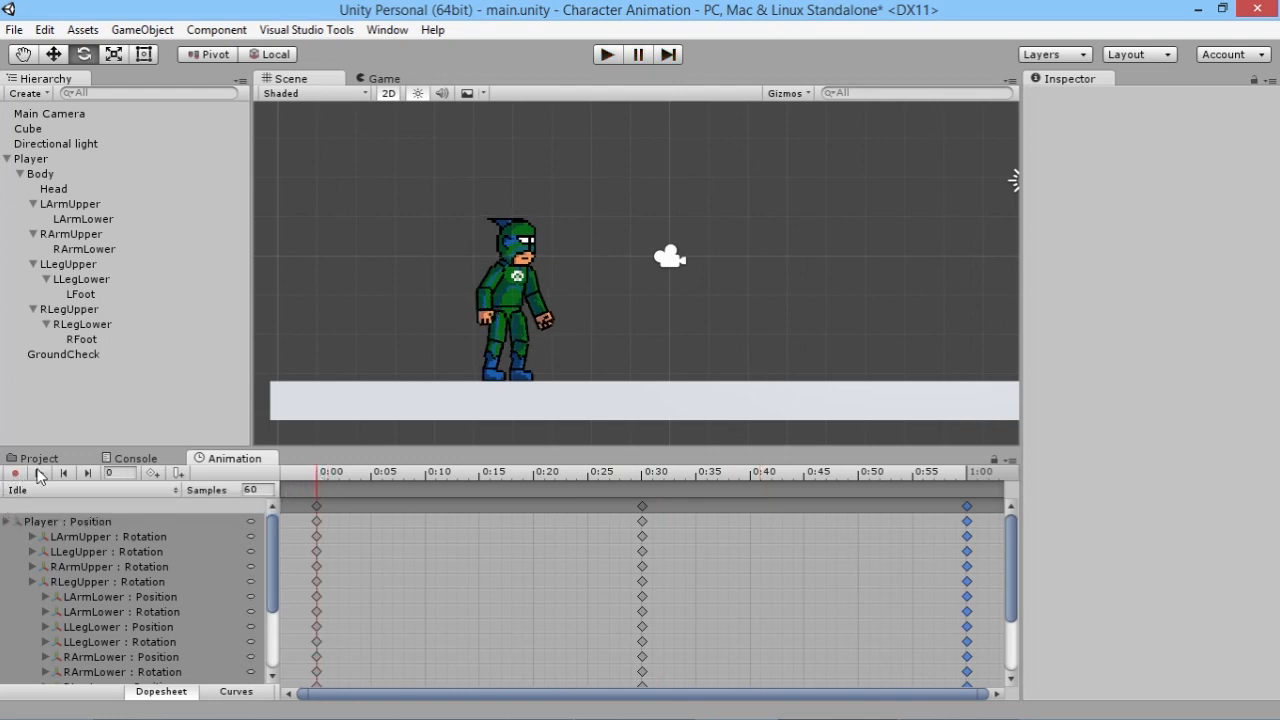
{"action": "left_click", "coordinate": [501, 472]}
{"action": "left_click_drag", "start_coordinate": [620, 474], "coordinate": [631, 474]}
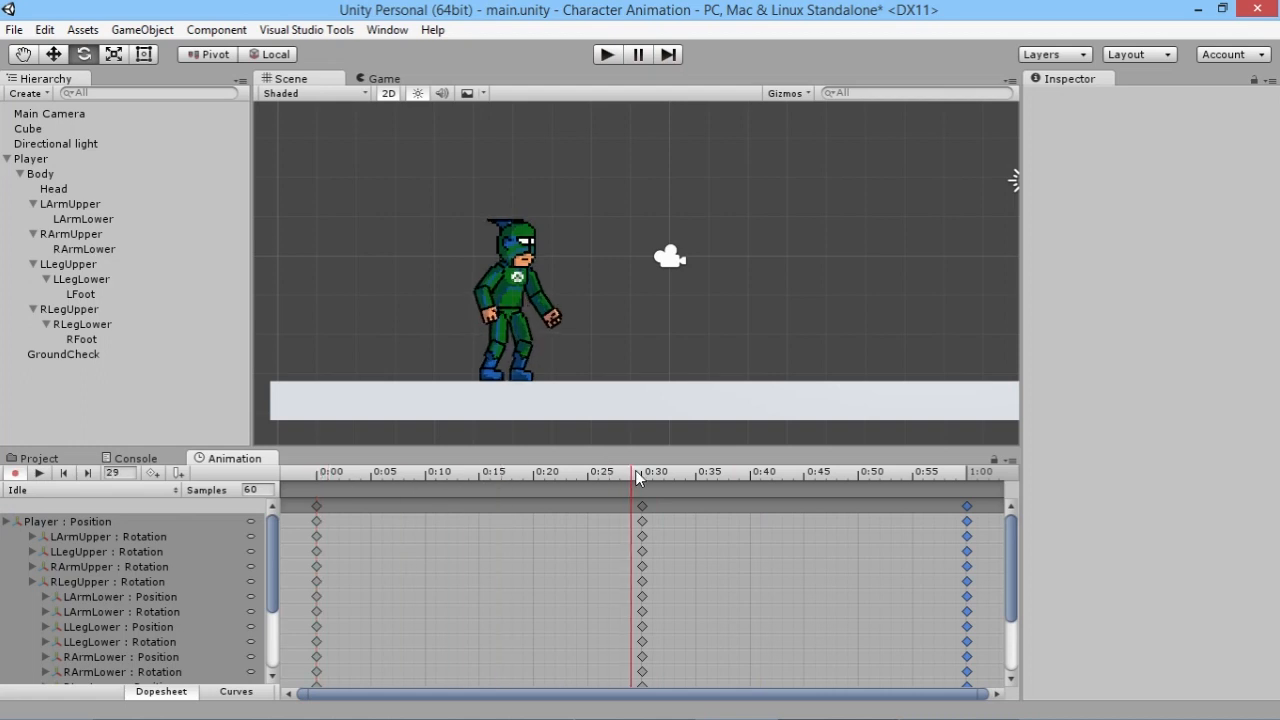
Toggle animation record mode on and off repeatedly to compare the previewed pose with the Player's default pose.
{"action": "left_click", "coordinate": [21, 475]}
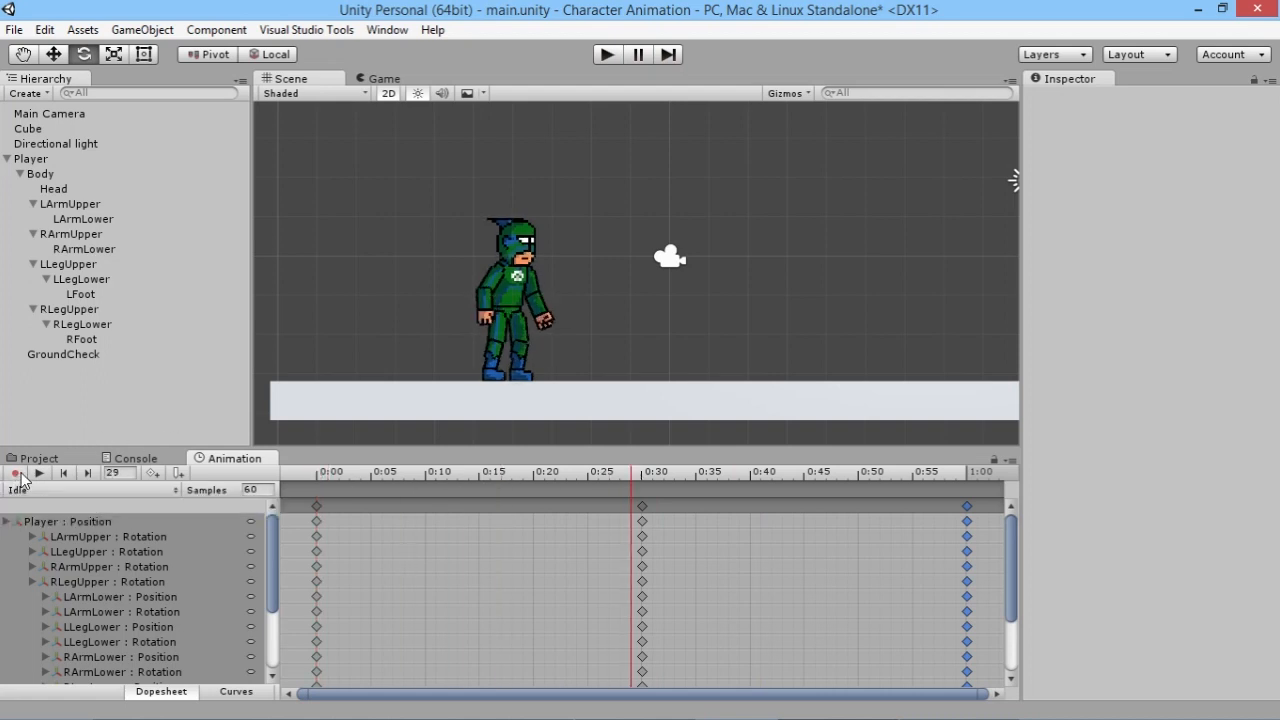
{"action": "left_click", "coordinate": [21, 475]}
{"action": "left_click", "coordinate": [21, 475]}
{"action": "left_click", "coordinate": [21, 475]}
{"action": "left_click", "coordinate": [17, 474]}
{"action": "left_click", "coordinate": [17, 474]}
{"action": "left_click", "coordinate": [17, 474]}
{"action": "left_click", "coordinate": [17, 474]}
{"action": "left_click", "coordinate": [19, 475]}
Return the Idle clip's timeline to 0:00 and save the scene.
{"action": "left_click", "coordinate": [318, 474]}
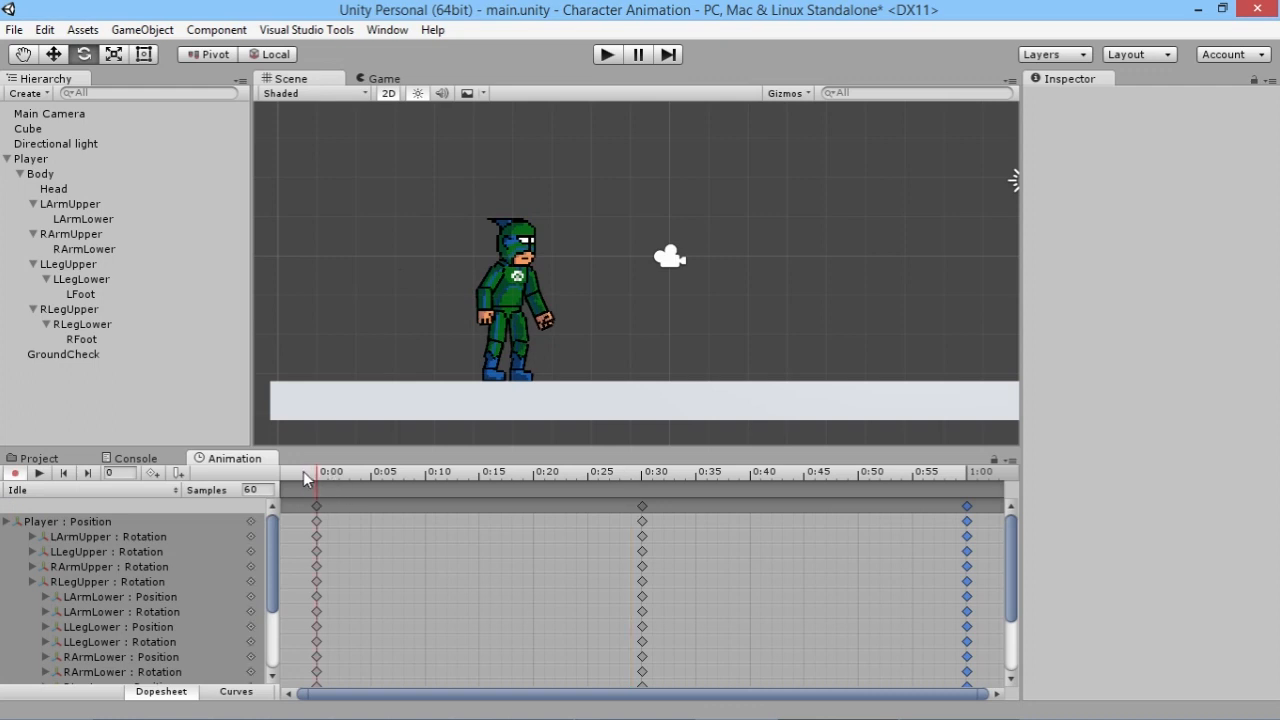
{"action": "key", "text": "ctrl+p"}
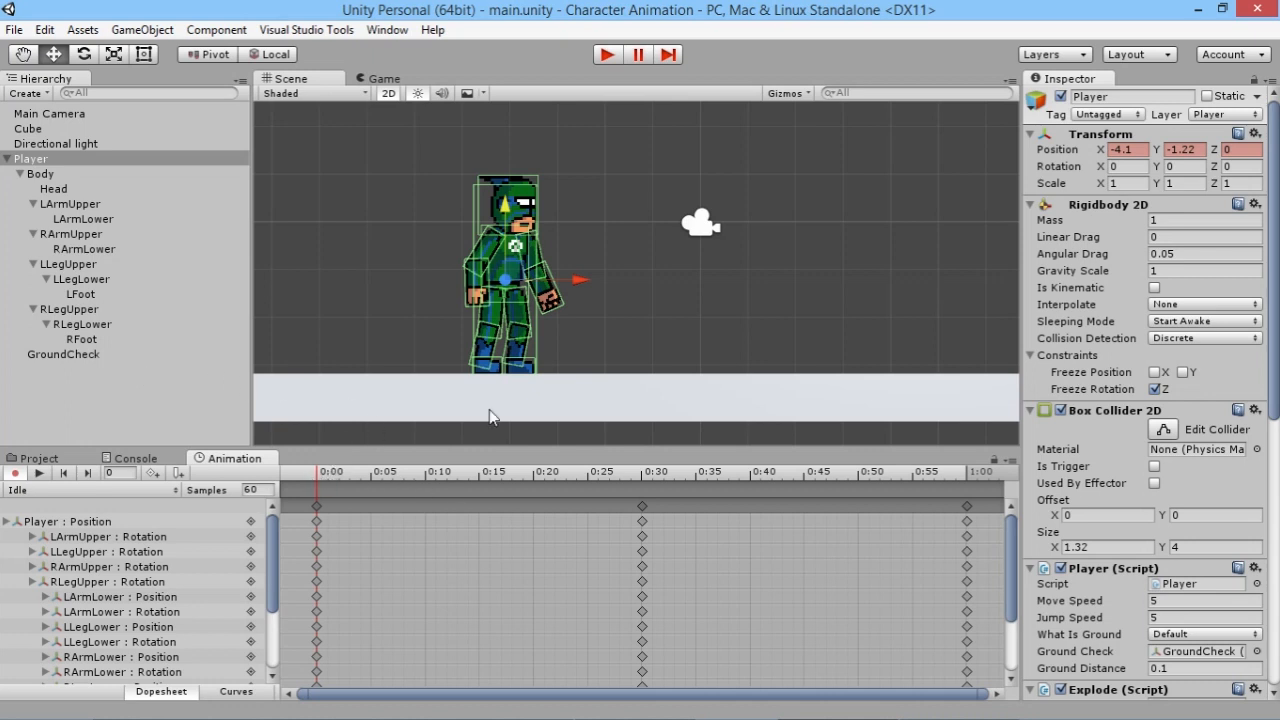
Delete all three Player Position keyframes, at 0:00, 0:30 and 1:00, from the Idle clip.
{"action": "left_click", "coordinate": [347, 475]}
{"action": "left_click_drag", "start_coordinate": [347, 475], "coordinate": [955, 458]}
{"action": "left_click", "coordinate": [317, 471]}
{"action": "left_click", "coordinate": [88, 522]}
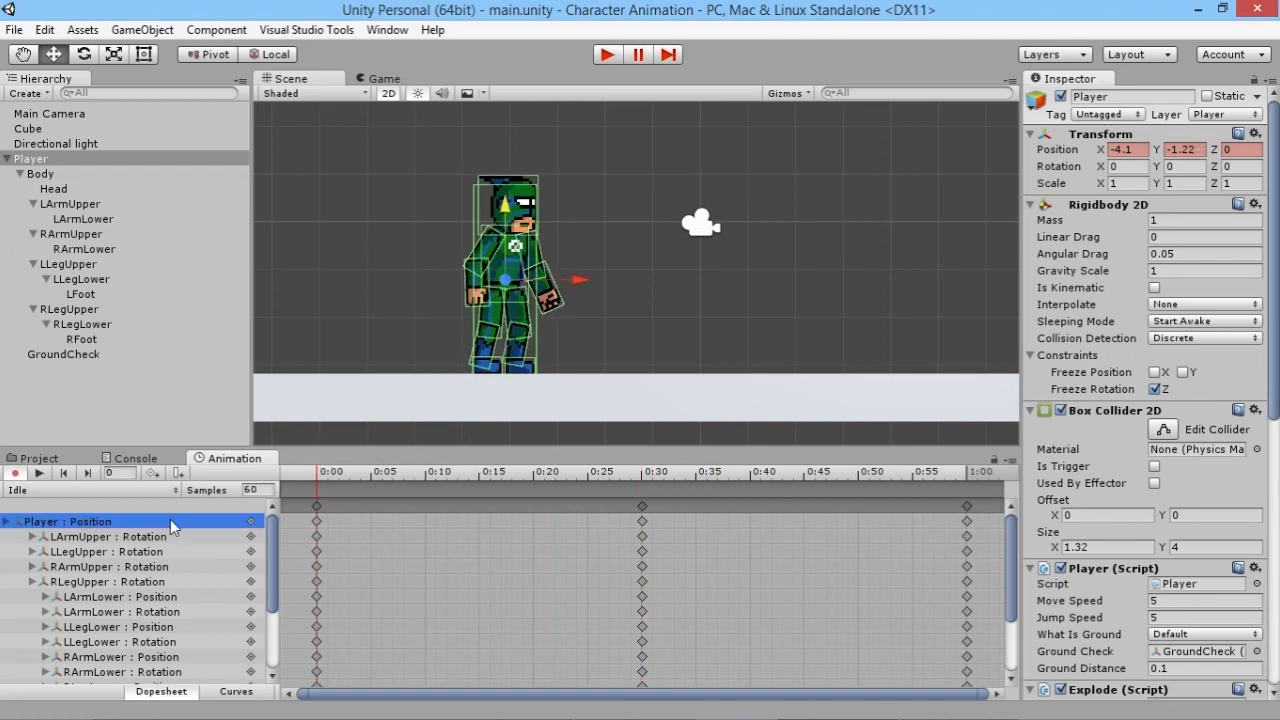
{"action": "left_click", "coordinate": [70, 158]}
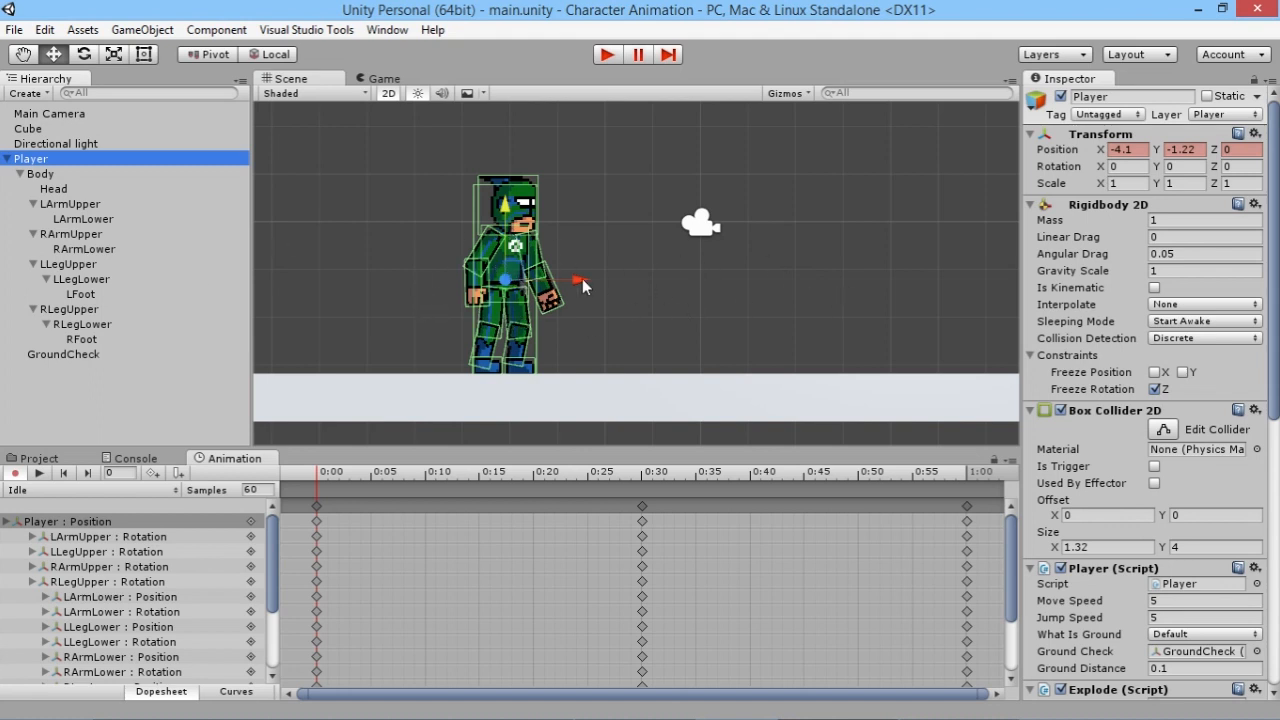
{"action": "scroll", "coordinate": [450, 307], "scroll_direction": "down", "scroll_amount": 6}
{"action": "scroll", "coordinate": [658, 290], "scroll_direction": "up", "scroll_amount": 6}
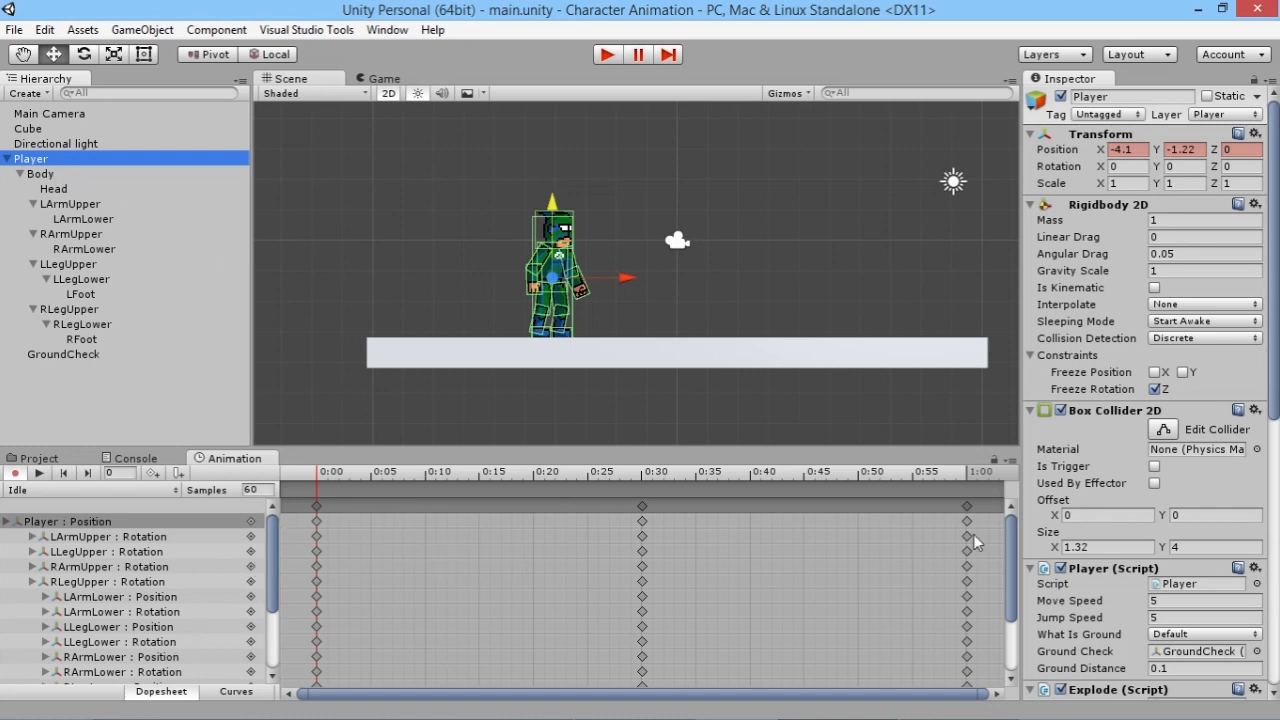
{"action": "left_click_drag", "start_coordinate": [992, 526], "coordinate": [300, 514]}
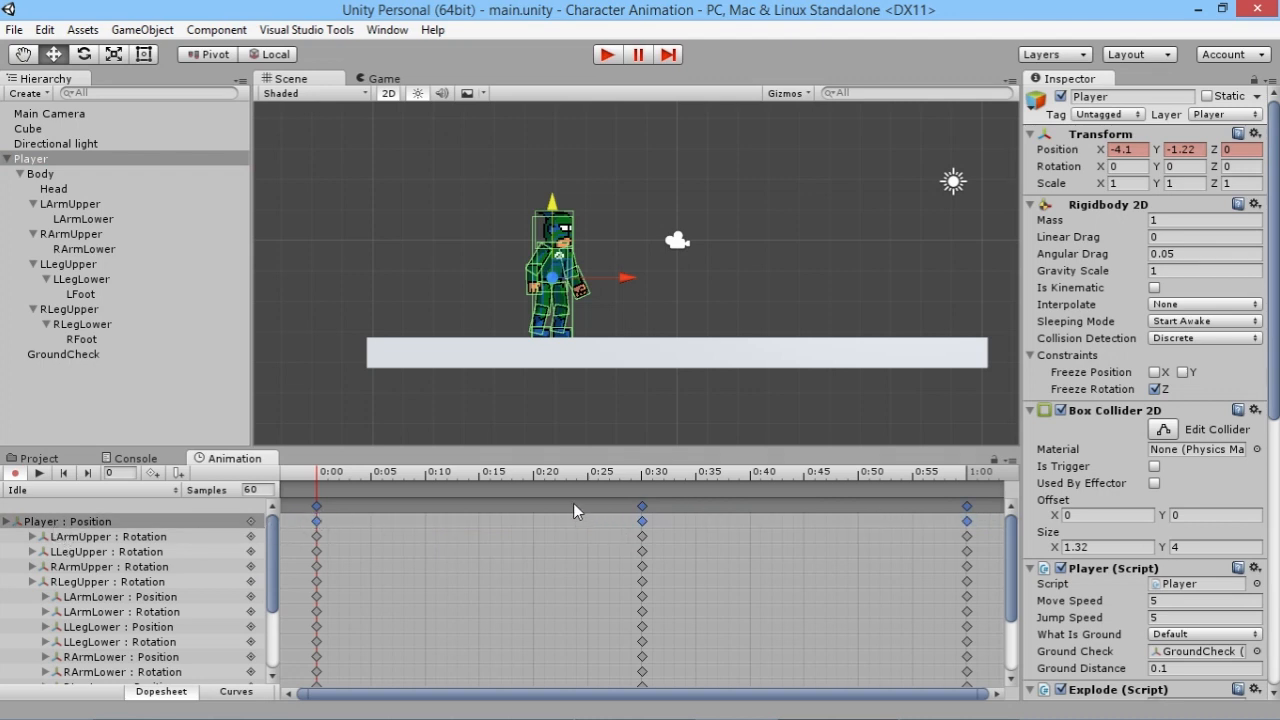
{"action": "key", "text": "Delete"}
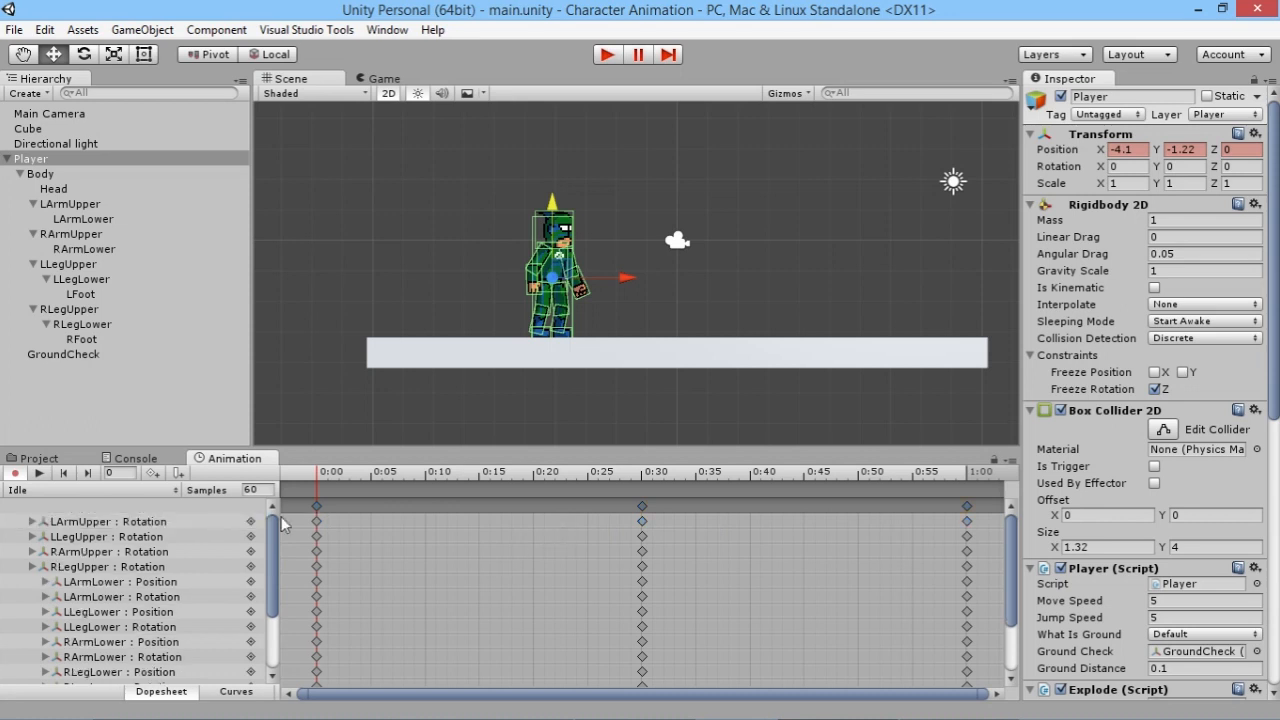
Lower the Body slightly to Y position 0.31 at 0:30 in the Idle clip to key its position.
{"action": "left_click", "coordinate": [42, 174]}
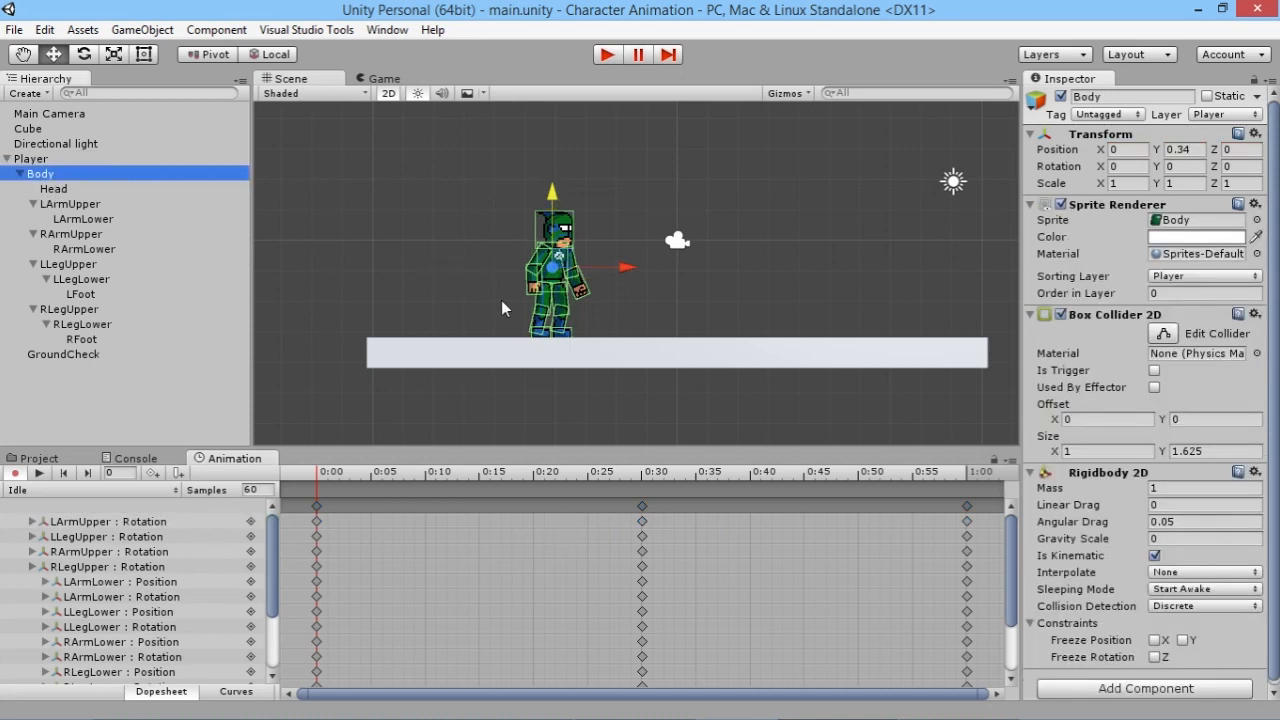
{"action": "scroll", "coordinate": [497, 294], "scroll_direction": "up", "scroll_amount": 5}
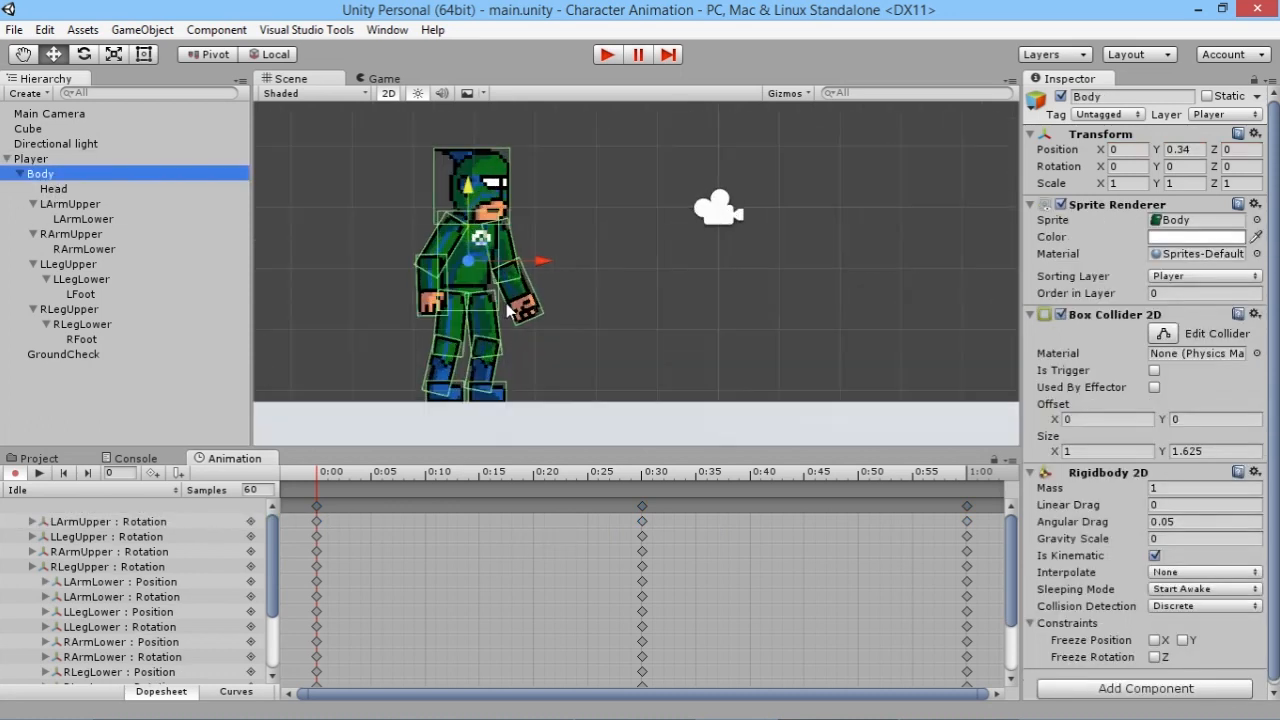
{"action": "left_click", "coordinate": [641, 476]}
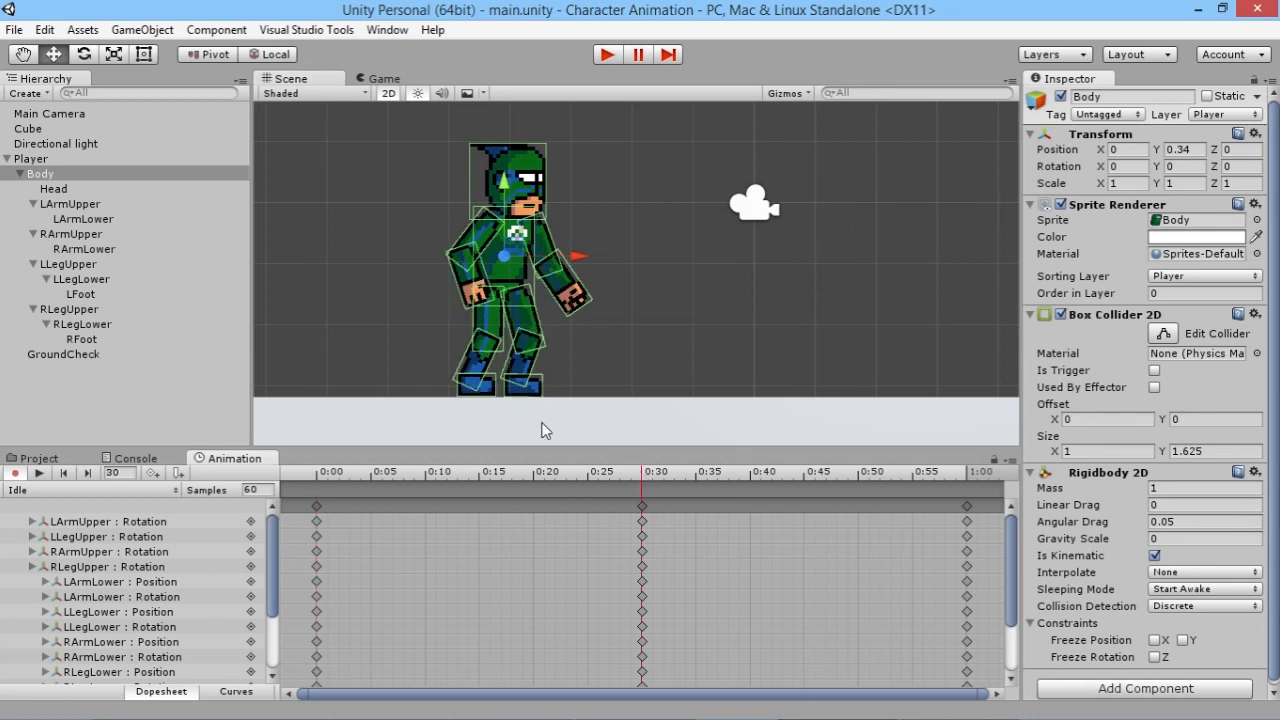
{"action": "left_click_drag", "start_coordinate": [502, 183], "coordinate": [503, 182]}
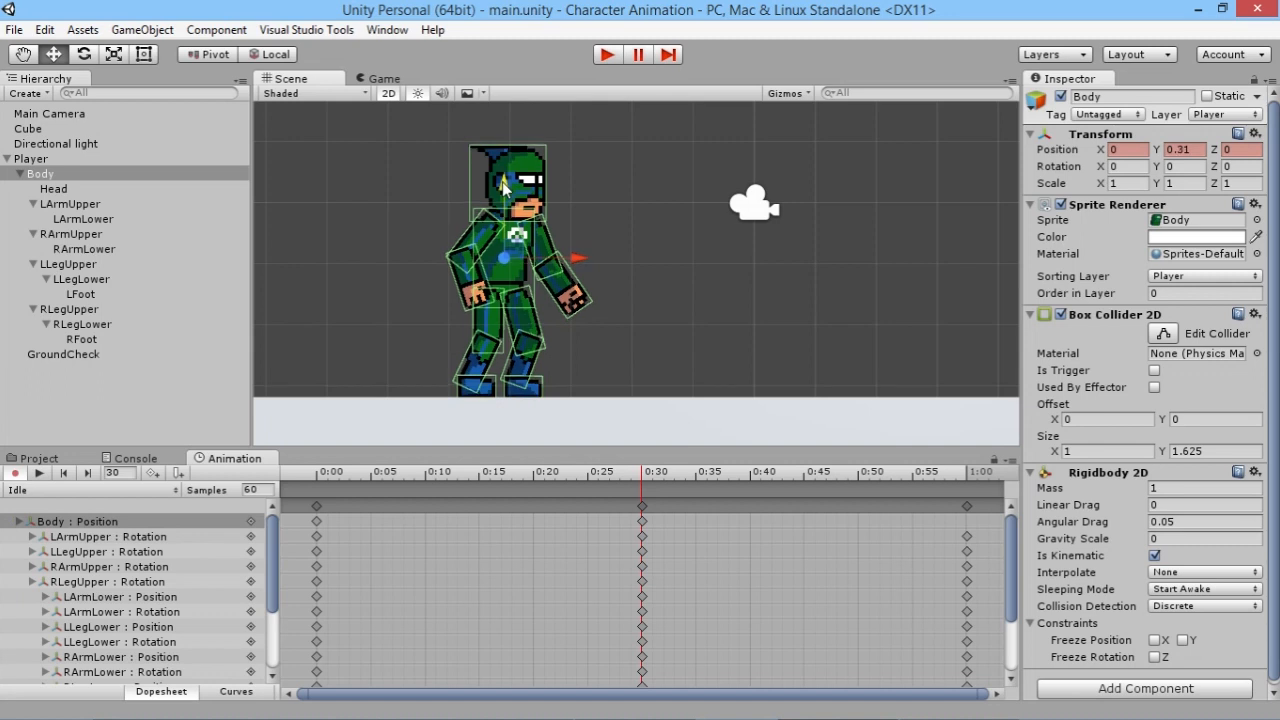
Copy the Body's position keyframe from 0:00 to 1:00 in the Idle clip so the motion loops.
{"action": "mouse_move", "coordinate": [312, 484]}
{"action": "left_mouse_down"}
{"action": "mouse_move", "coordinate": [428, 482]}
{"action": "mouse_move", "coordinate": [300, 482]}
{"action": "left_mouse_up"}
{"action": "left_click", "coordinate": [317, 522]}
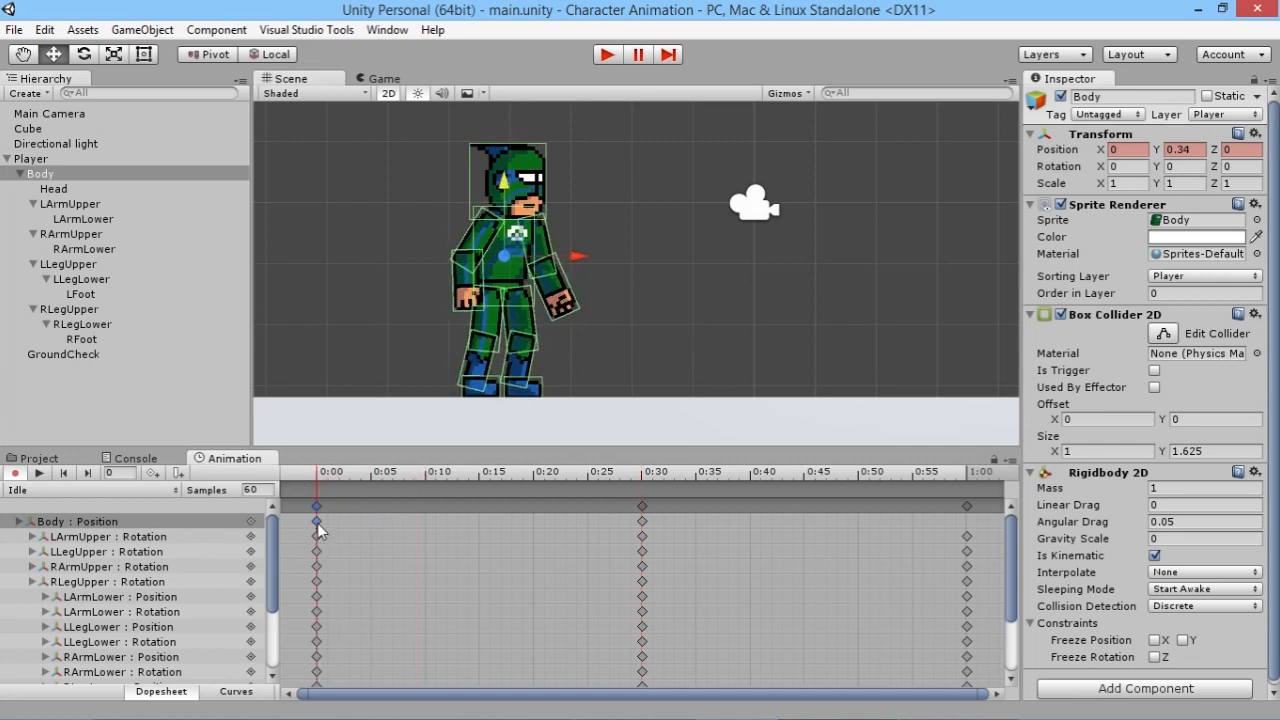
{"action": "left_click", "coordinate": [967, 522]}
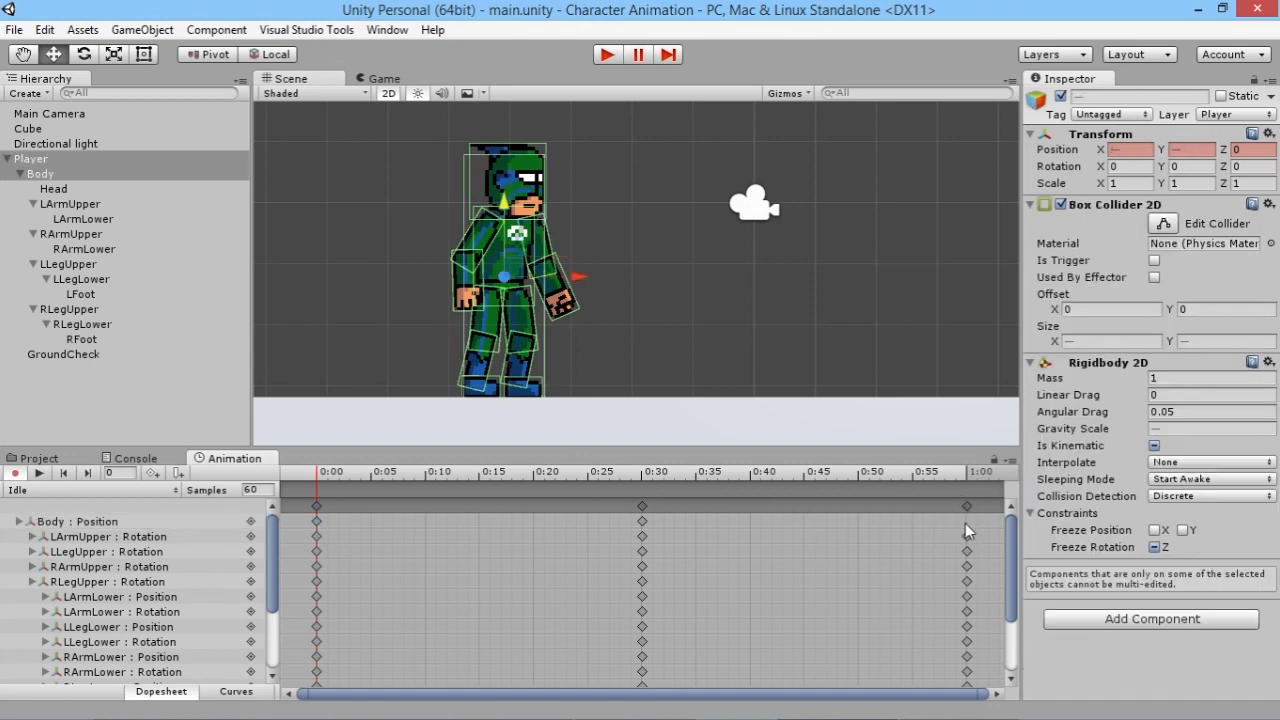
{"action": "left_click", "coordinate": [967, 471]}
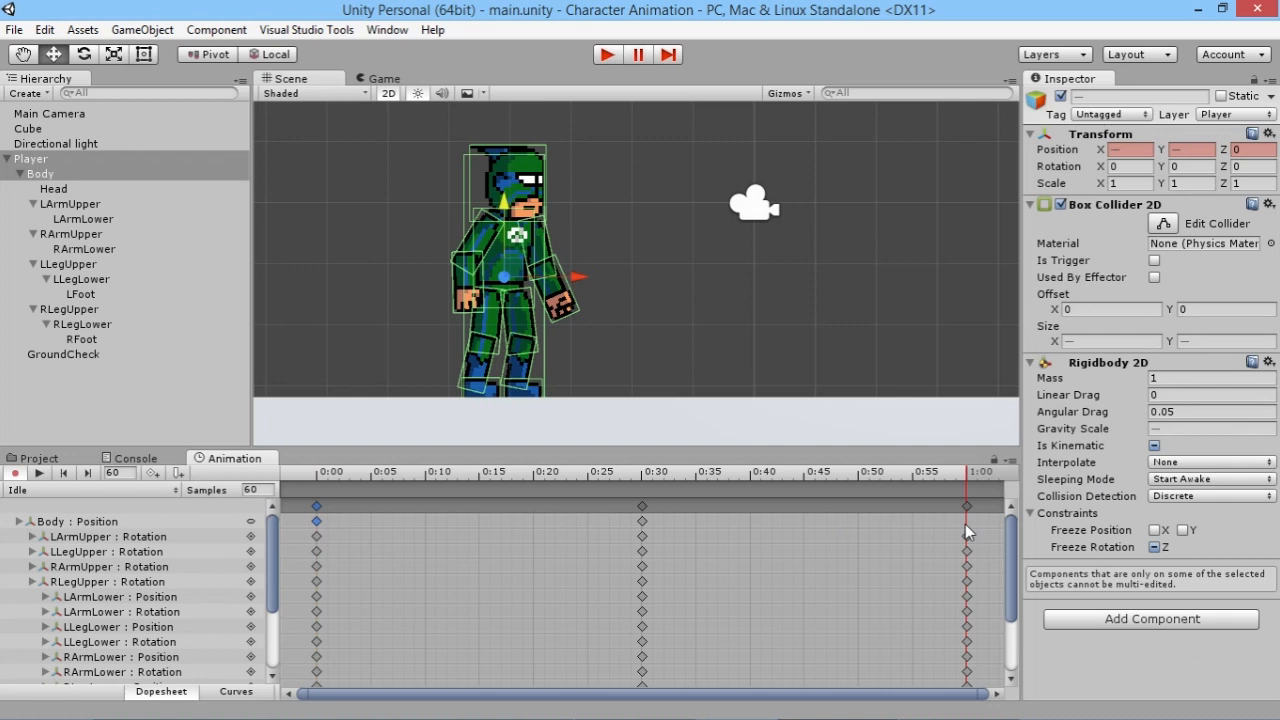
{"action": "left_click", "coordinate": [966, 521]}
Lower the Body's 0:30 keyframe further to Y position 0.23, scrub through the motion and return the timeline to 0:00.
{"action": "left_click", "coordinate": [501, 471]}
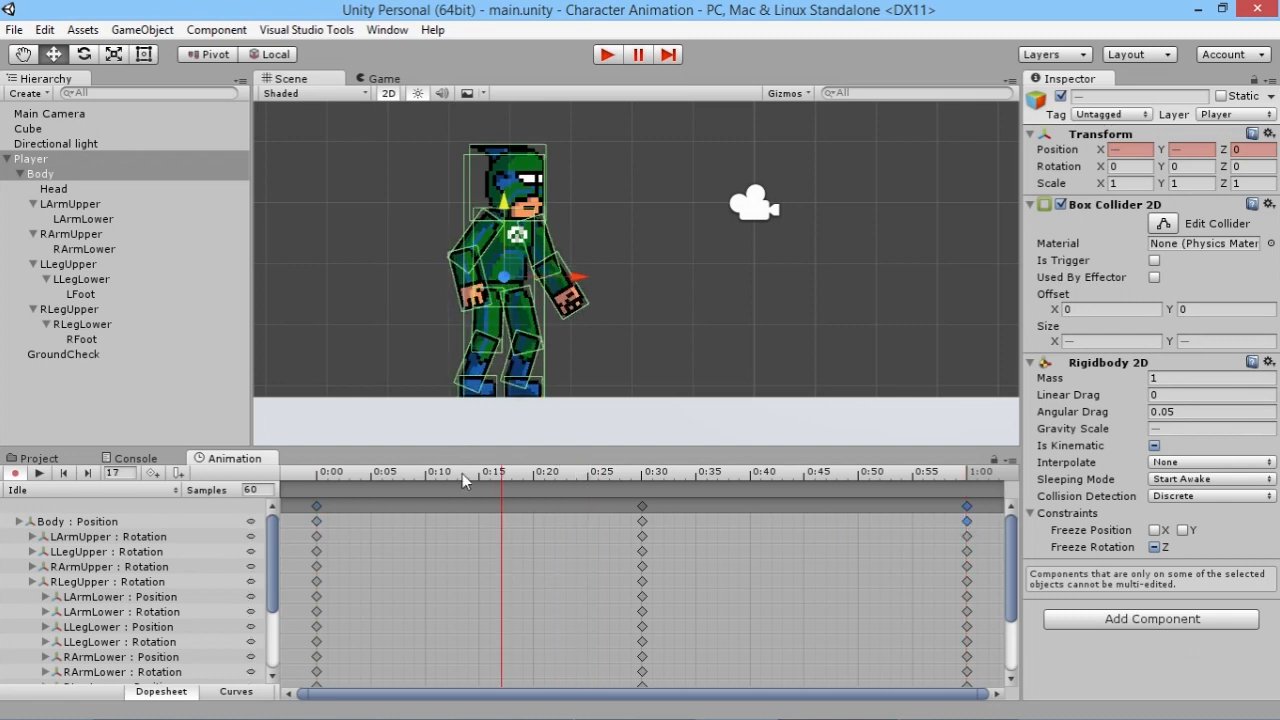
{"action": "left_click_drag", "start_coordinate": [463, 478], "coordinate": [793, 476]}
{"action": "left_click_drag", "start_coordinate": [870, 477], "coordinate": [643, 478]}
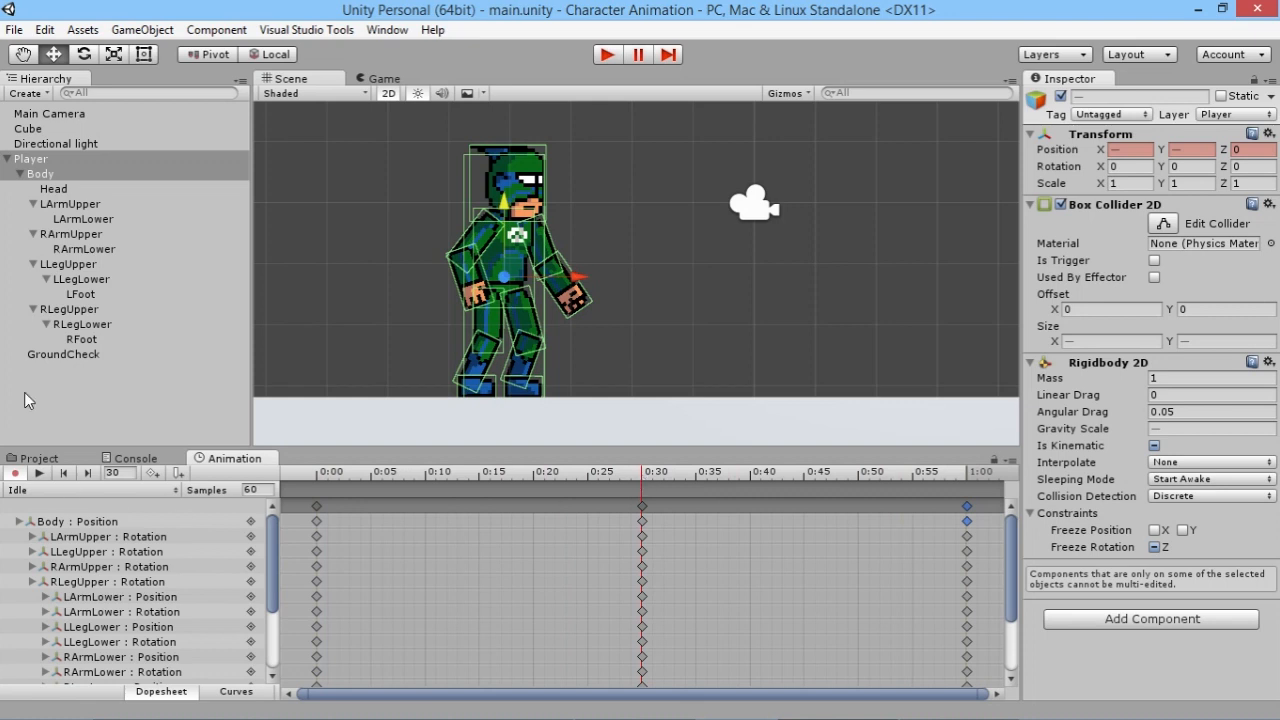
{"action": "left_click", "coordinate": [55, 177]}
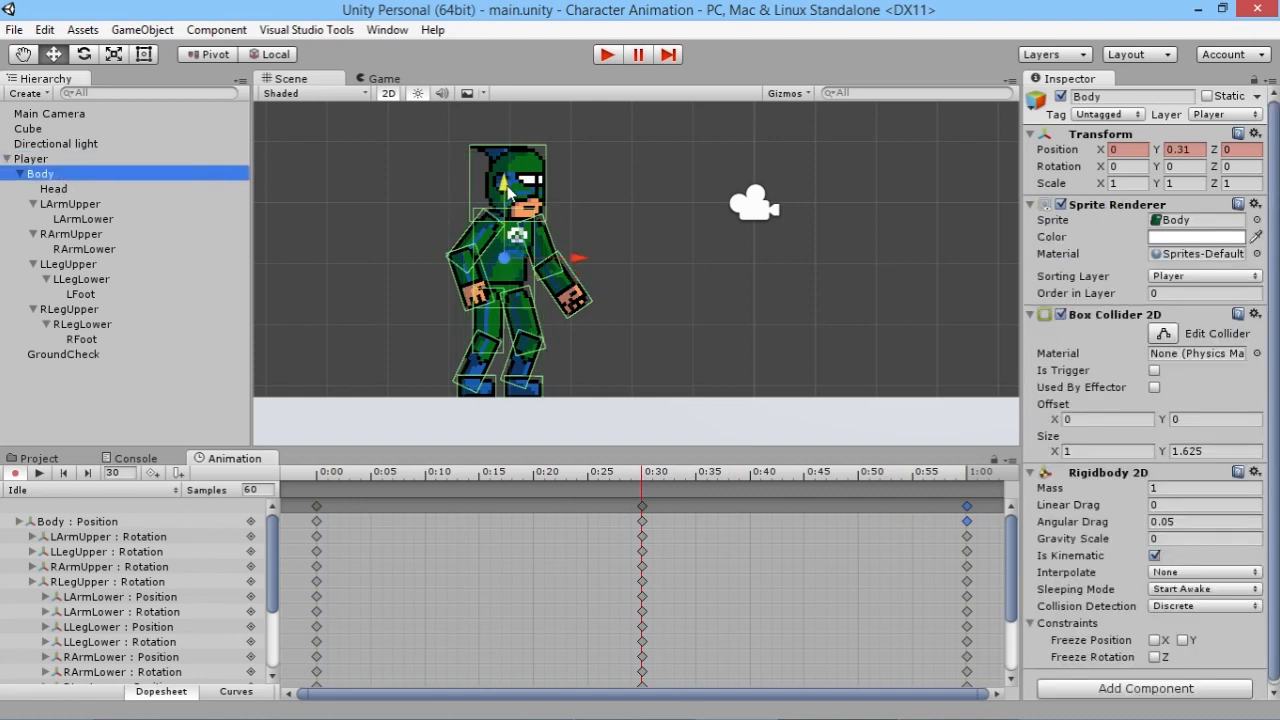
{"action": "left_click", "coordinate": [505, 188]}
{"action": "left_click_drag", "start_coordinate": [503, 183], "coordinate": [503, 186]}
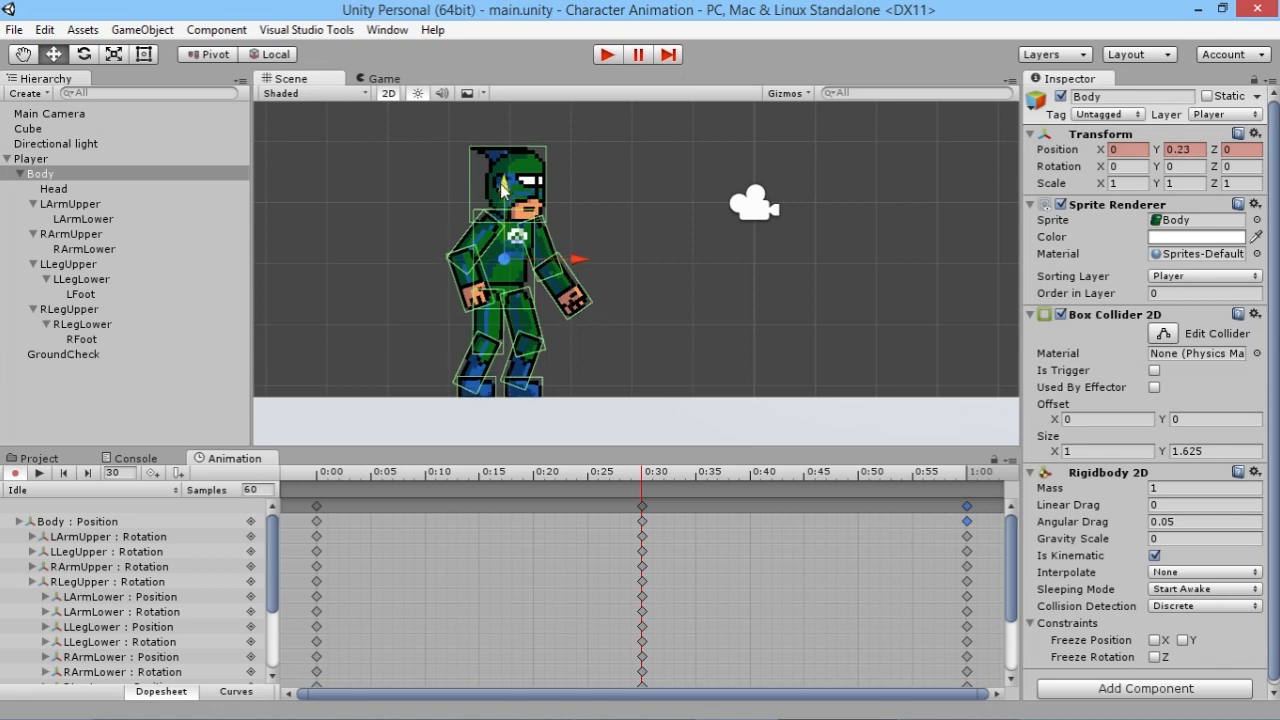
{"action": "left_click_drag", "start_coordinate": [392, 472], "coordinate": [340, 472]}
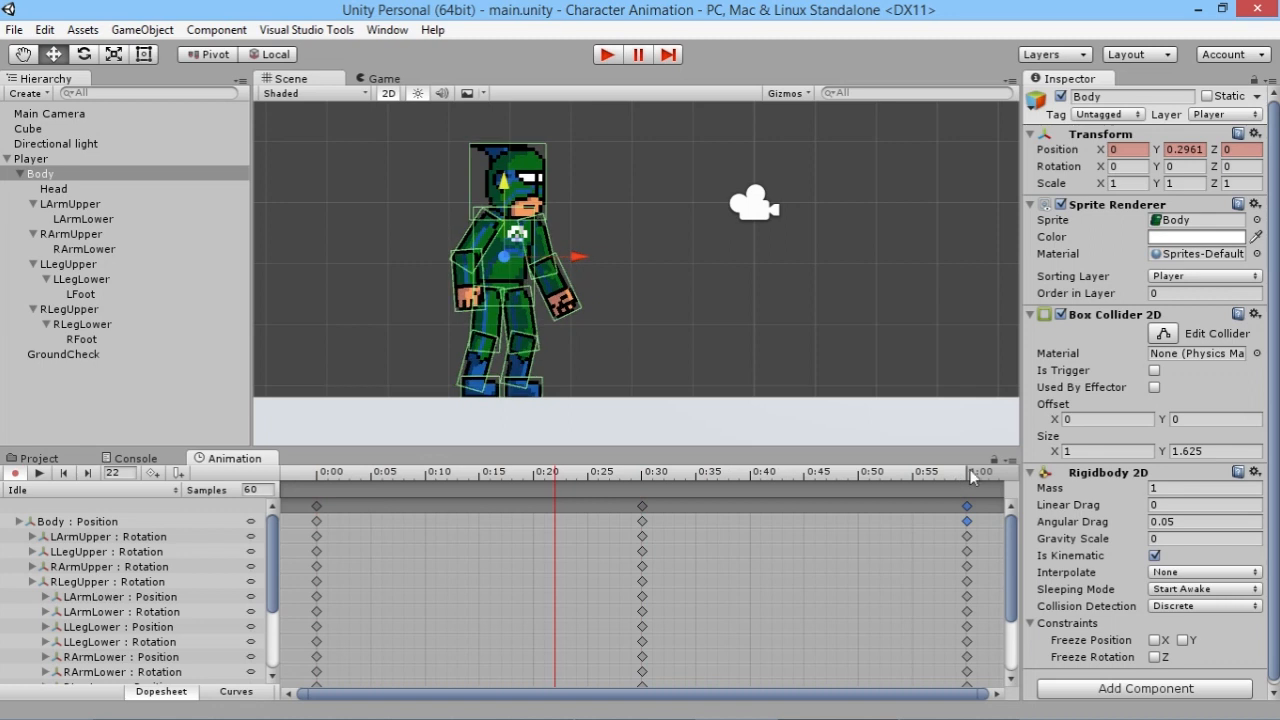
{"action": "left_click", "coordinate": [330, 478]}
{"action": "left_click", "coordinate": [286, 478]}
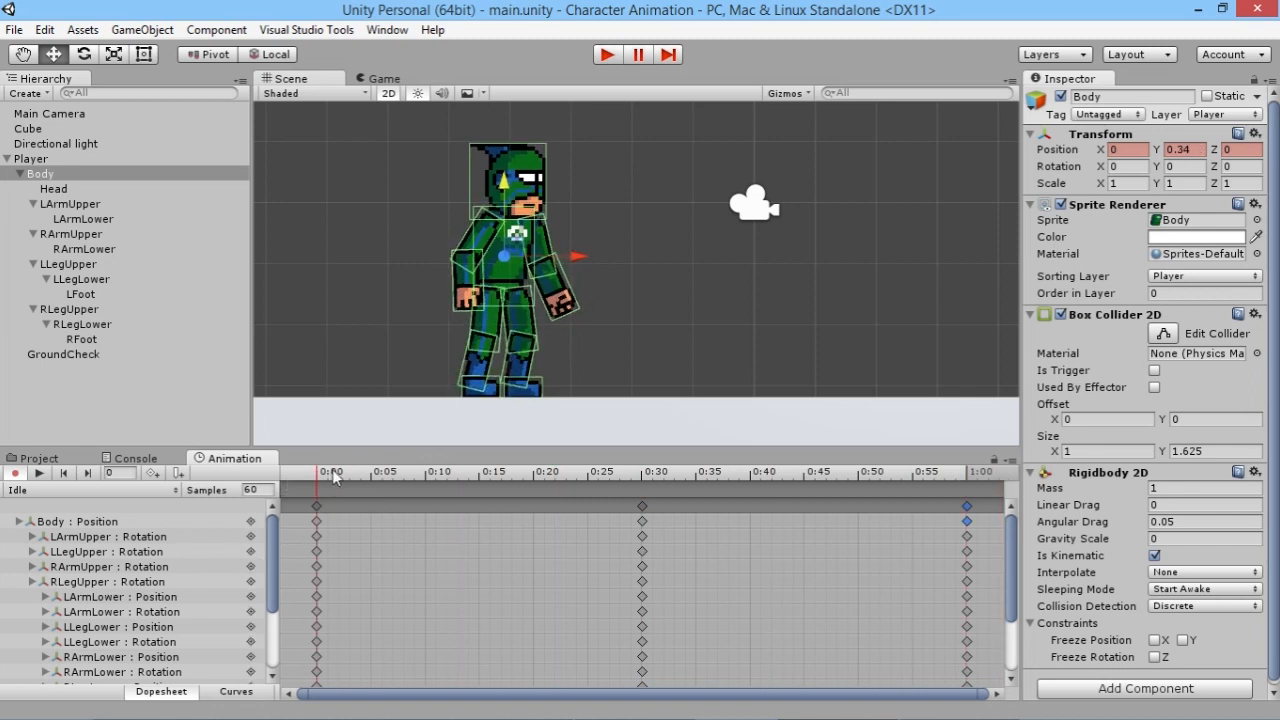
{"action": "left_click", "coordinate": [63, 174]}
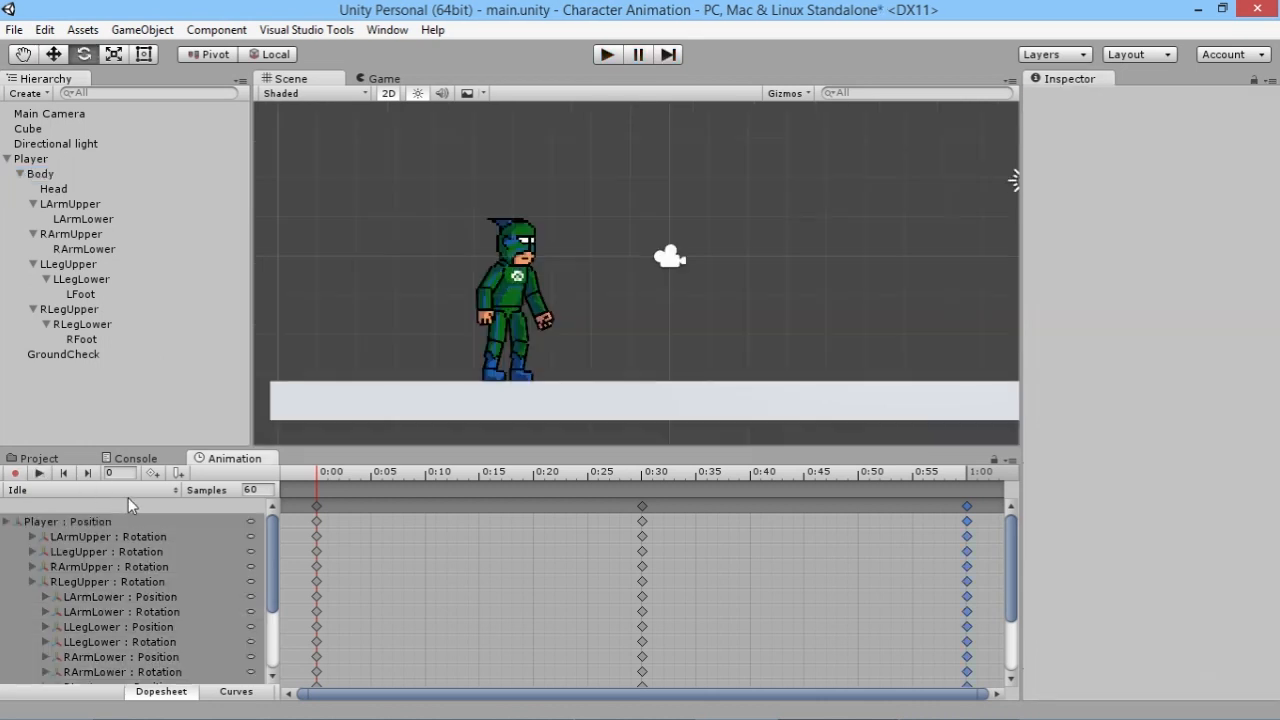
Create a new animation clip named Run in the Animations folder and leave its timeline at 0:00.
{"action": "left_click", "coordinate": [132, 491]}
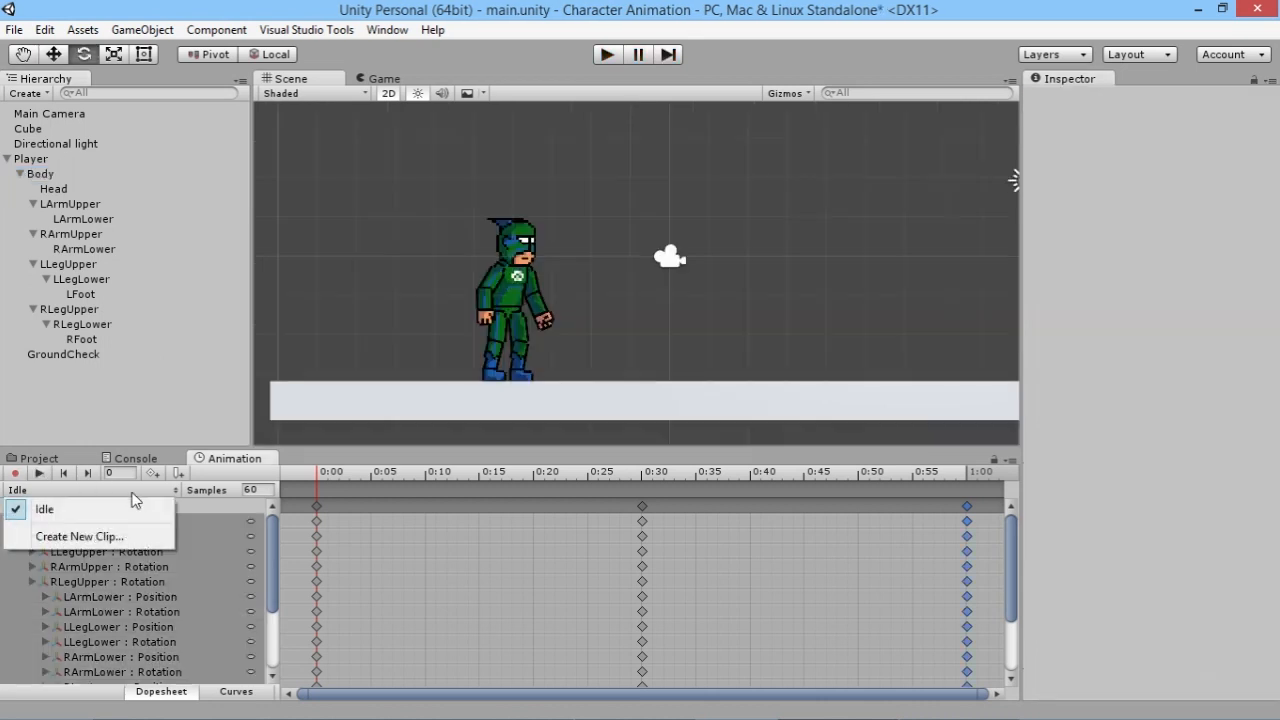
{"action": "left_click", "coordinate": [88, 537]}
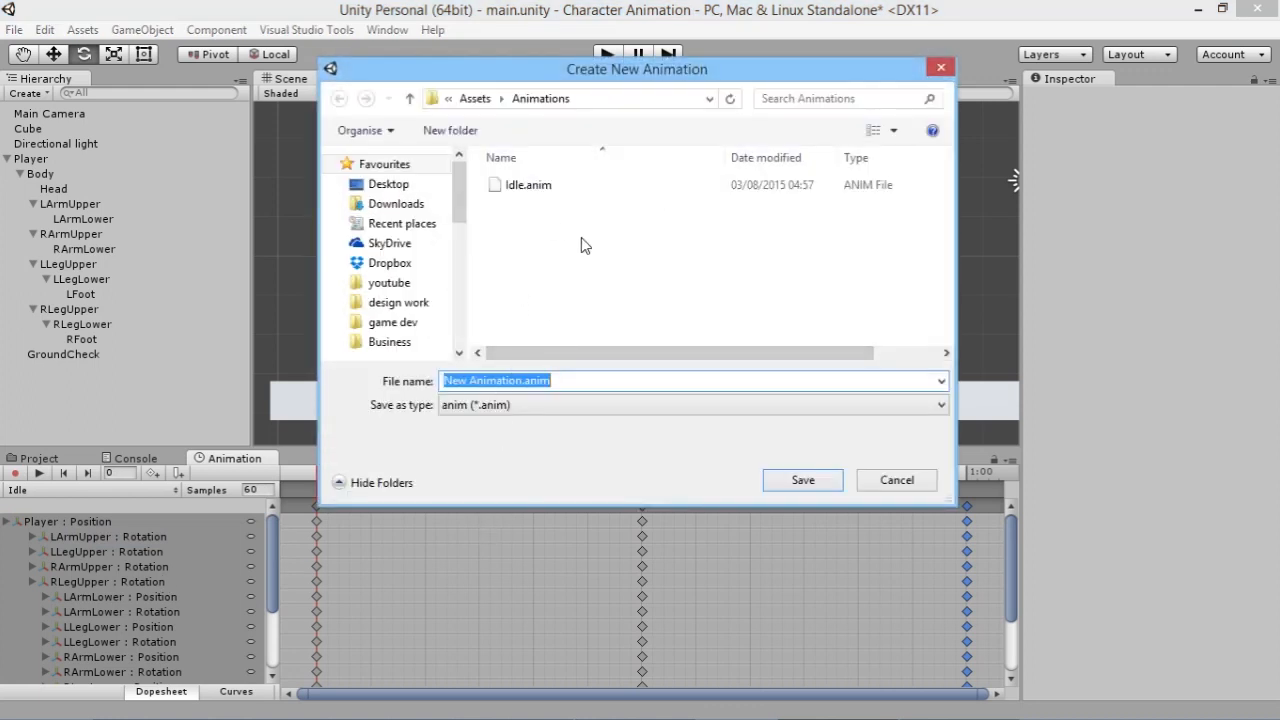
{"action": "type", "text": "Run"}
{"action": "key", "text": "Return"}
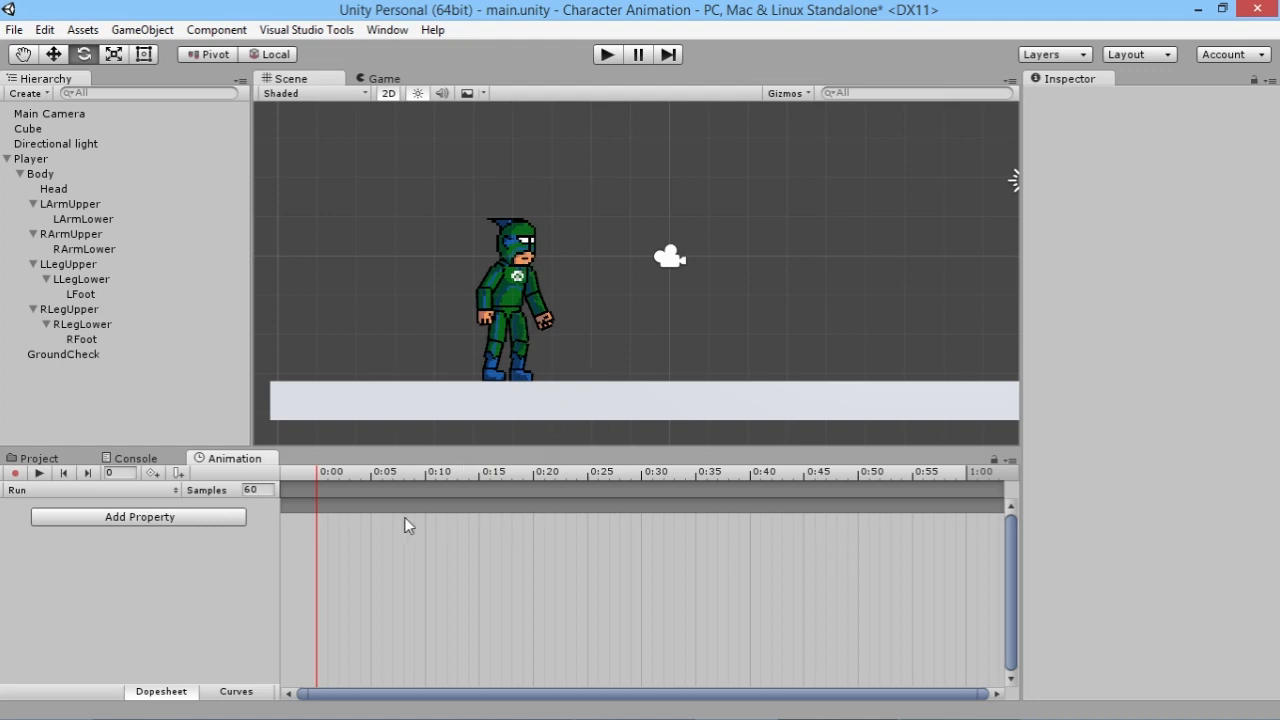
{"action": "left_click_drag", "start_coordinate": [631, 477], "coordinate": [641, 479]}
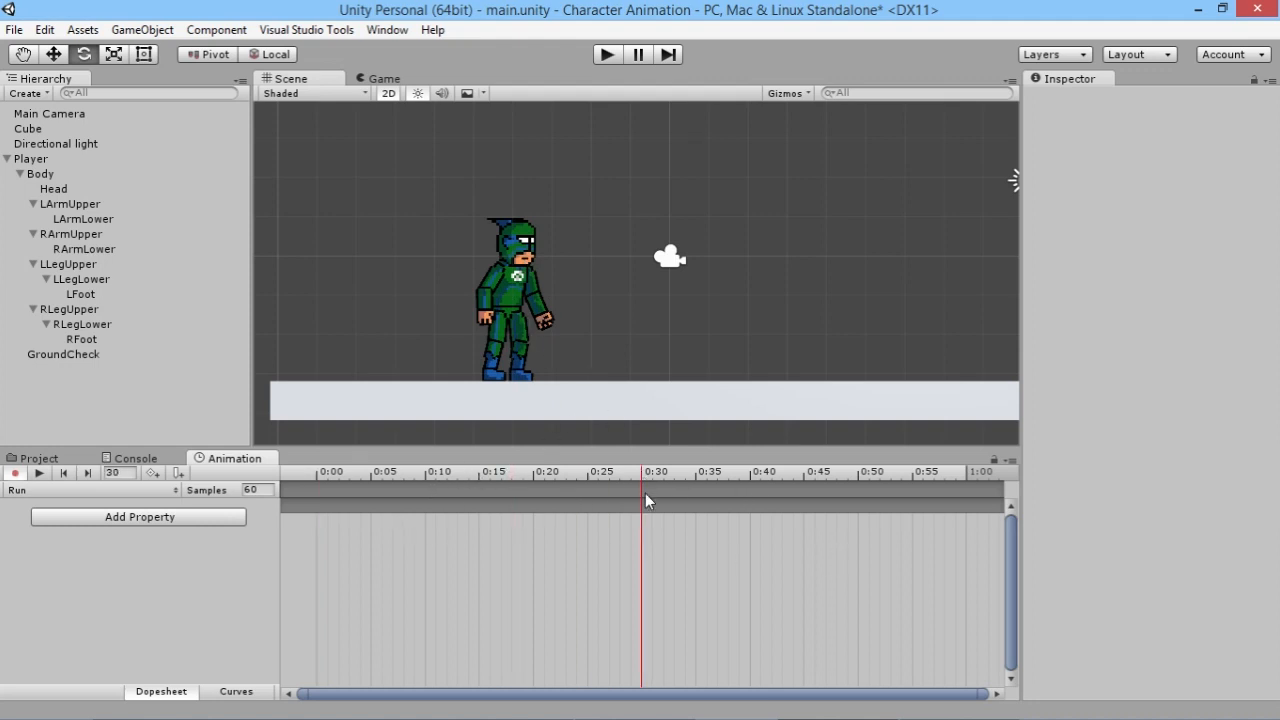
{"action": "left_click_drag", "start_coordinate": [641, 478], "coordinate": [320, 476]}
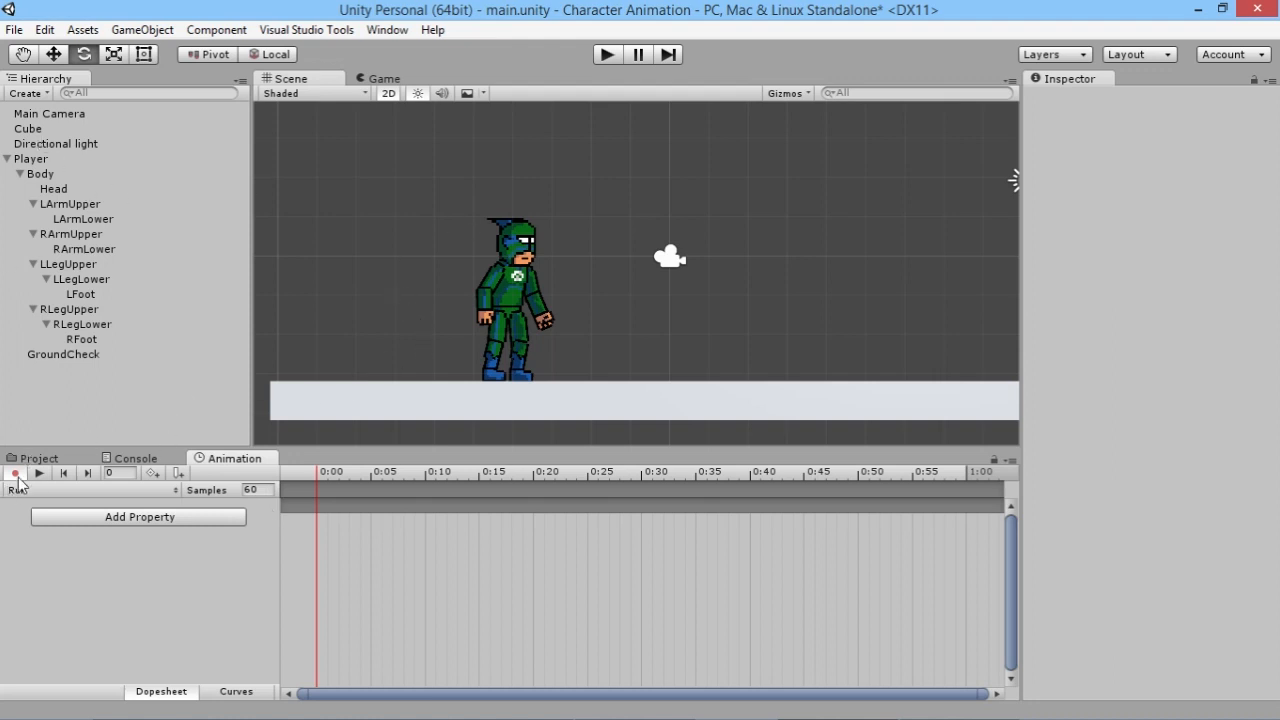
Record the left leg's raised pose at 0:00, rotating LLegUpper to about 66°, LLegLower to about 269° and LFoot to about 19°.
{"action": "scroll", "coordinate": [561, 345], "scroll_direction": "up", "scroll_amount": 5}
{"action": "middle_click_drag", "start_coordinate": [573, 312], "coordinate": [577, 293]}
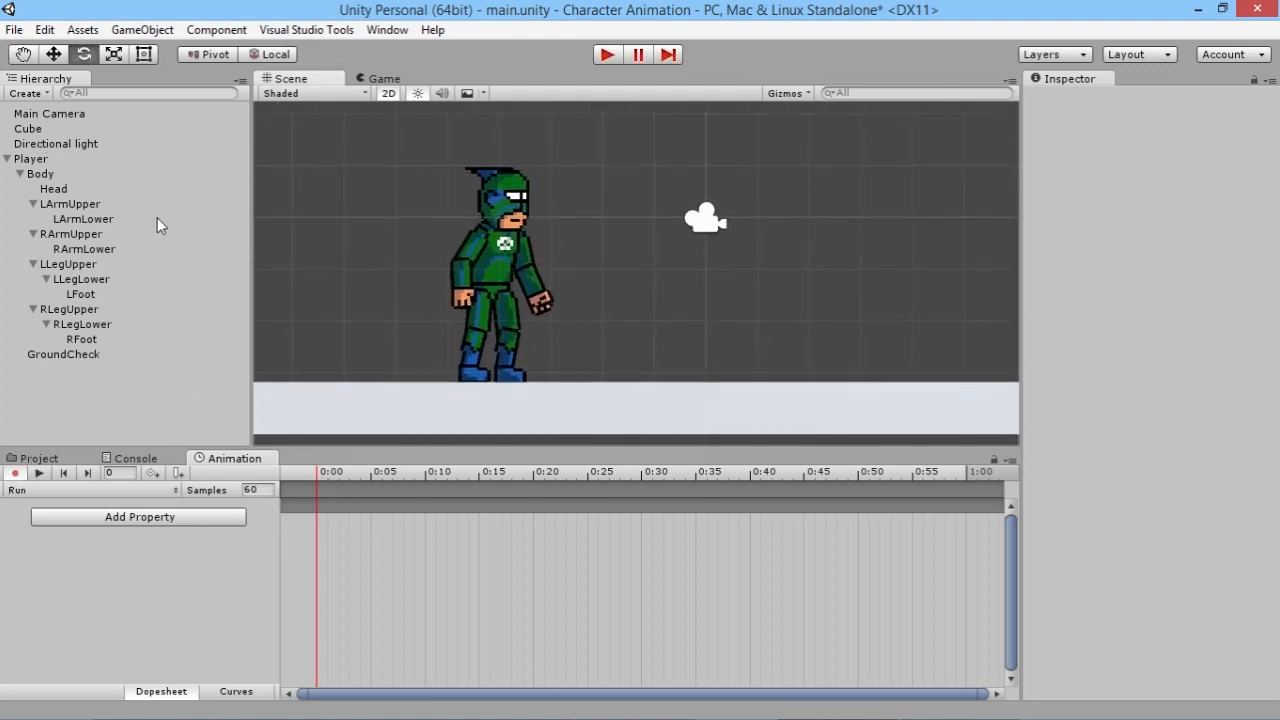
{"action": "left_click", "coordinate": [58, 264]}
{"action": "left_click_drag", "start_coordinate": [555, 243], "coordinate": [214, 247]}
{"action": "left_click", "coordinate": [107, 272]}
{"action": "left_click_drag", "start_coordinate": [548, 235], "coordinate": [731, 288]}
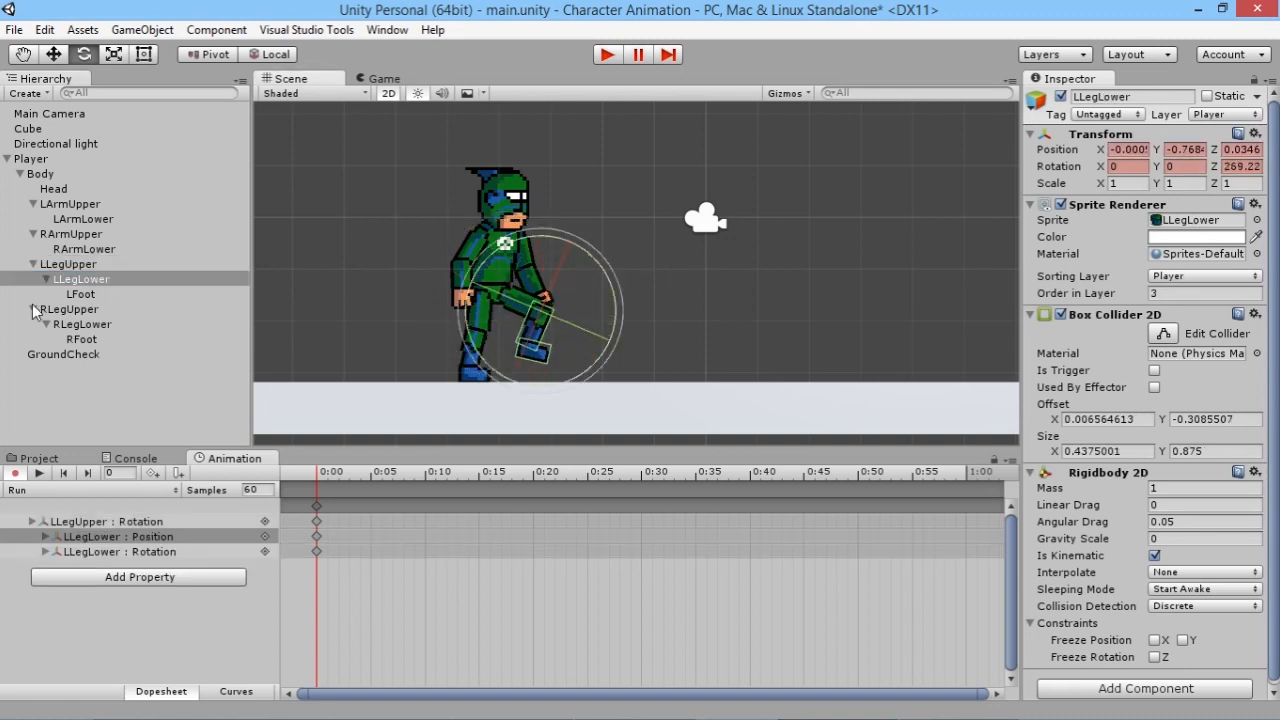
{"action": "left_click", "coordinate": [90, 294]}
{"action": "left_click_drag", "start_coordinate": [580, 288], "coordinate": [558, 277]}
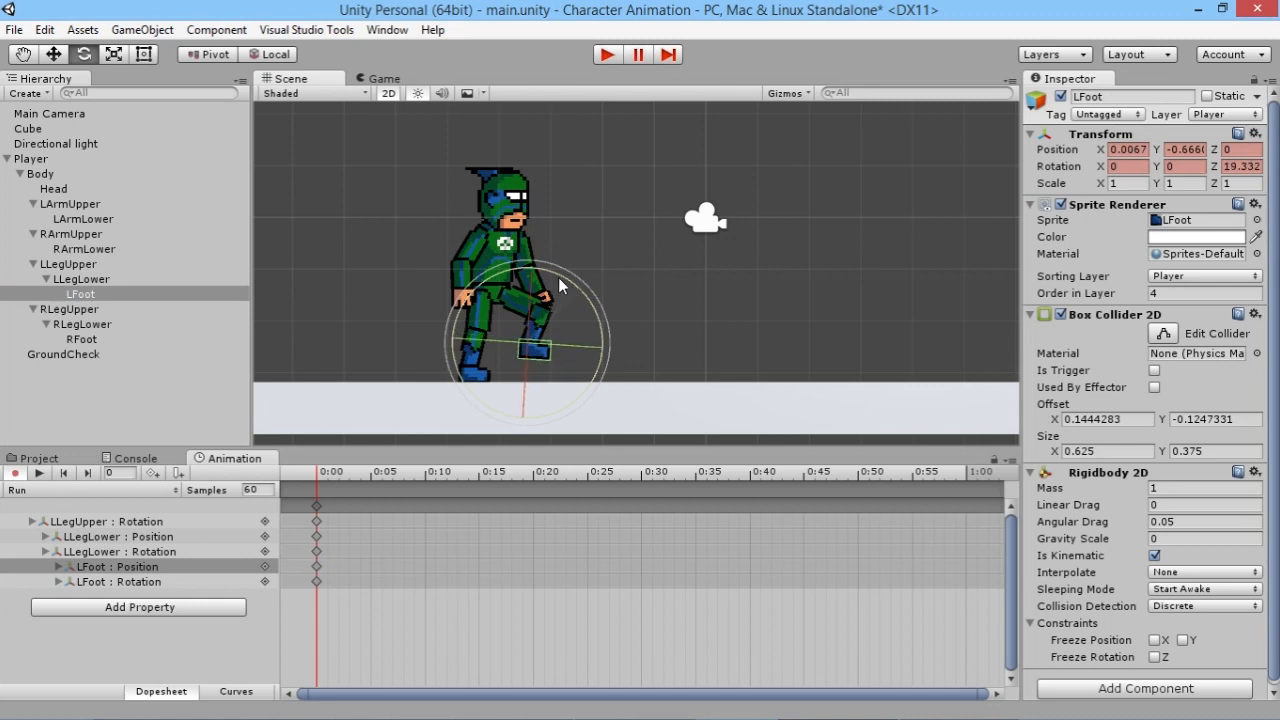
{"action": "left_click", "coordinate": [68, 309]}
{"action": "left_click_drag", "start_coordinate": [525, 225], "coordinate": [580, 270]}
{"action": "left_click_drag", "start_coordinate": [510, 248], "coordinate": [523, 246]}
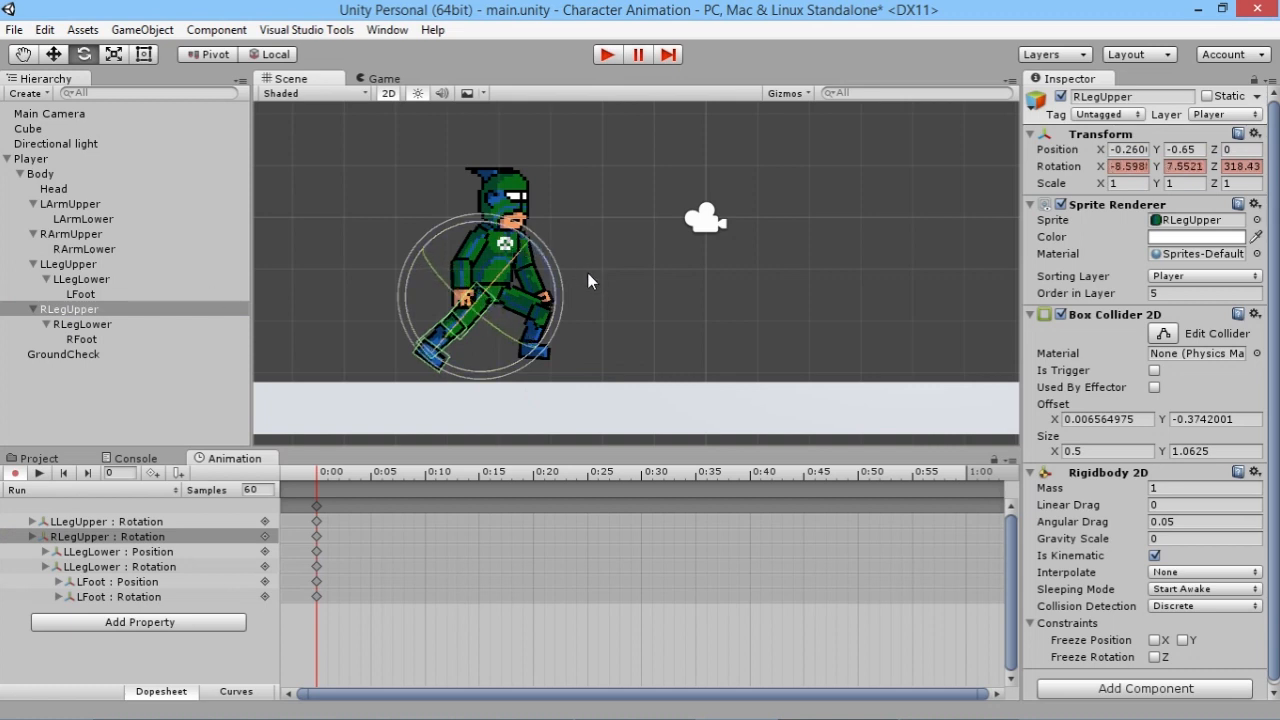
{"action": "key", "text": "Delete"}
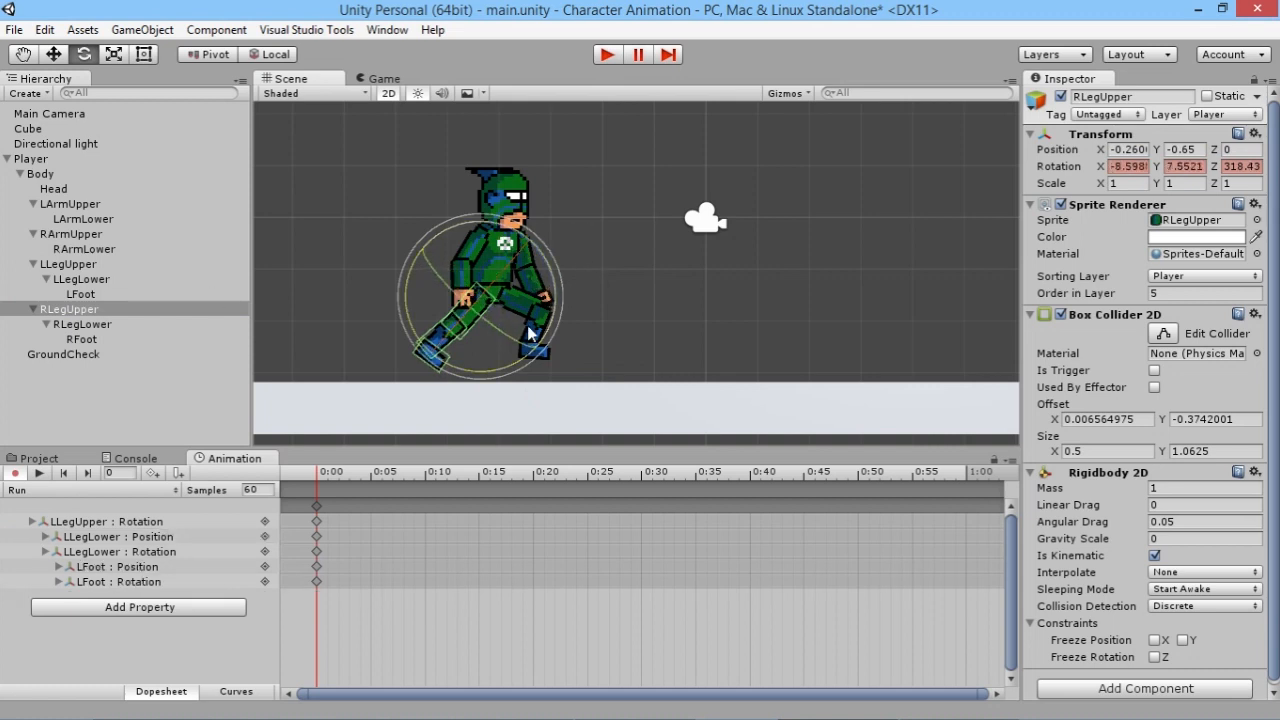
{"action": "left_click", "coordinate": [329, 471]}
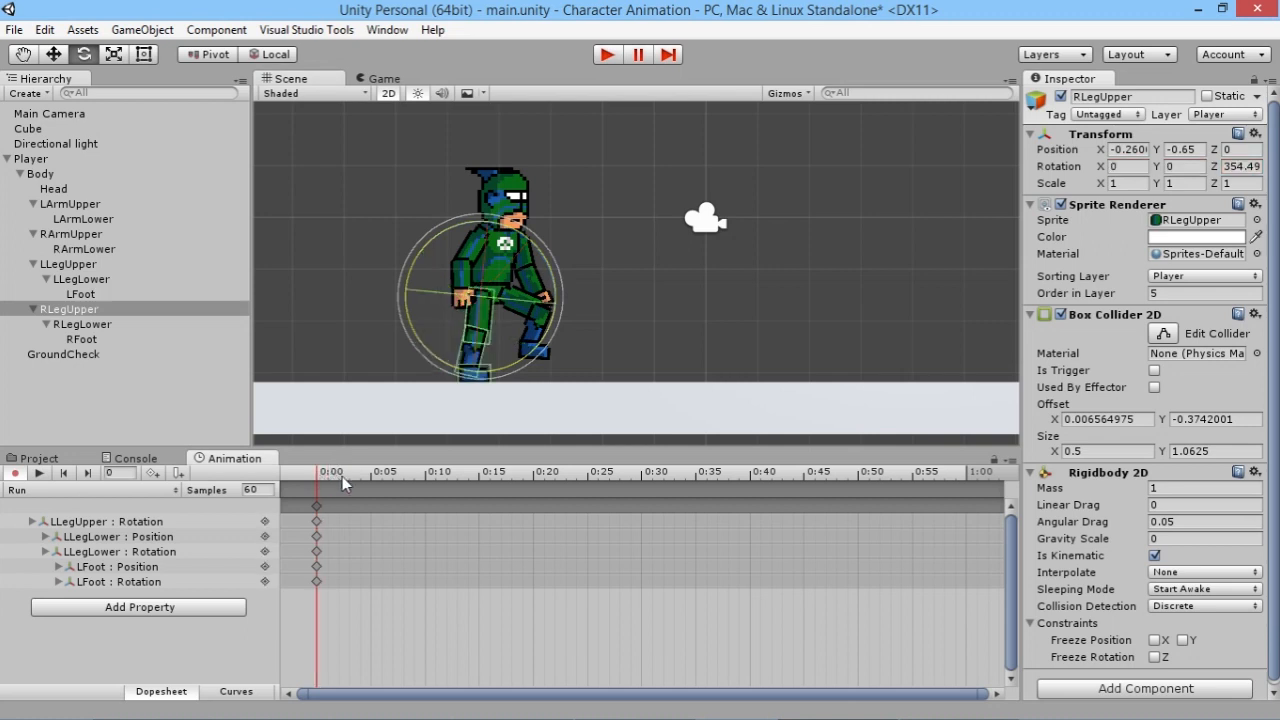
Pose the right leg stretched backward at 0:00 by rotating RLegUpper, bending RLegLower and turning RFoot to about 388°.
{"action": "left_click", "coordinate": [100, 310]}
{"action": "left_click_drag", "start_coordinate": [520, 250], "coordinate": [493, 264]}
{"action": "left_click", "coordinate": [88, 322]}
{"action": "left_click", "coordinate": [118, 337]}
{"action": "left_click_drag", "start_coordinate": [495, 308], "coordinate": [463, 304]}
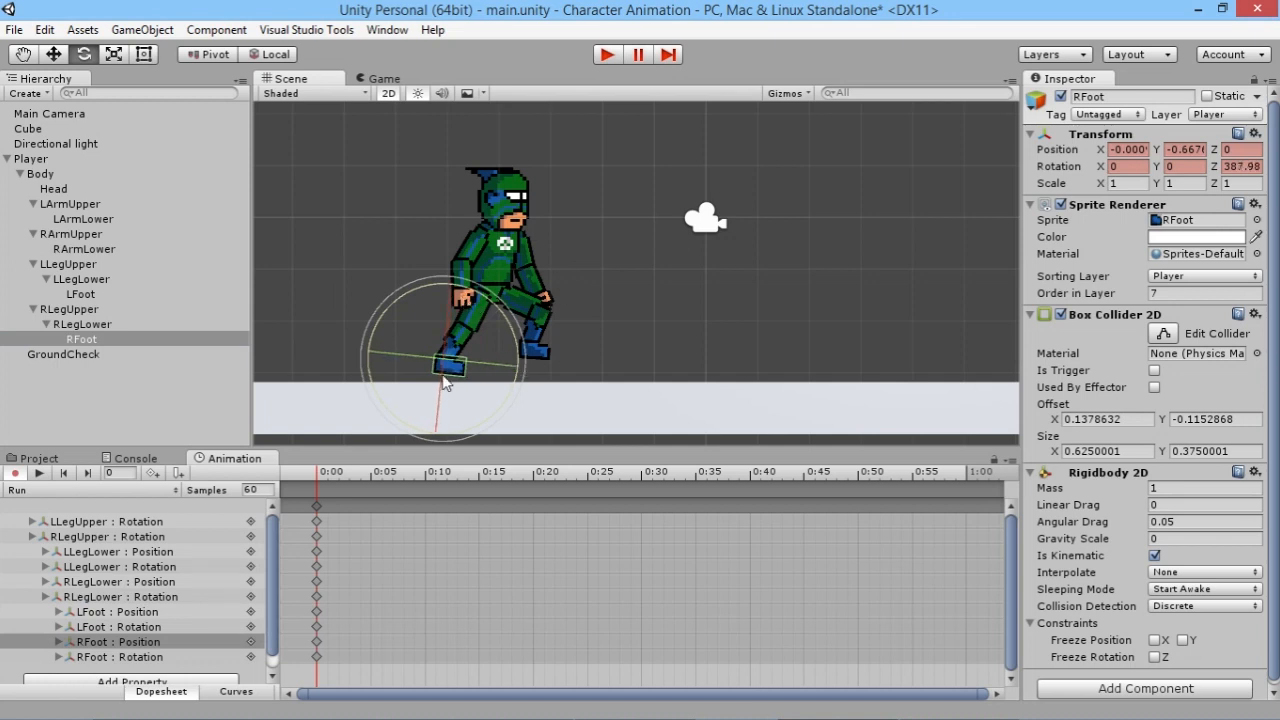
Lower the Body to Y position 0.19 at 0:00 in the Run clip so the rear foot meets the ground.
{"action": "left_click", "coordinate": [60, 172]}
{"action": "left_click", "coordinate": [56, 158]}
{"action": "left_click", "coordinate": [68, 176]}
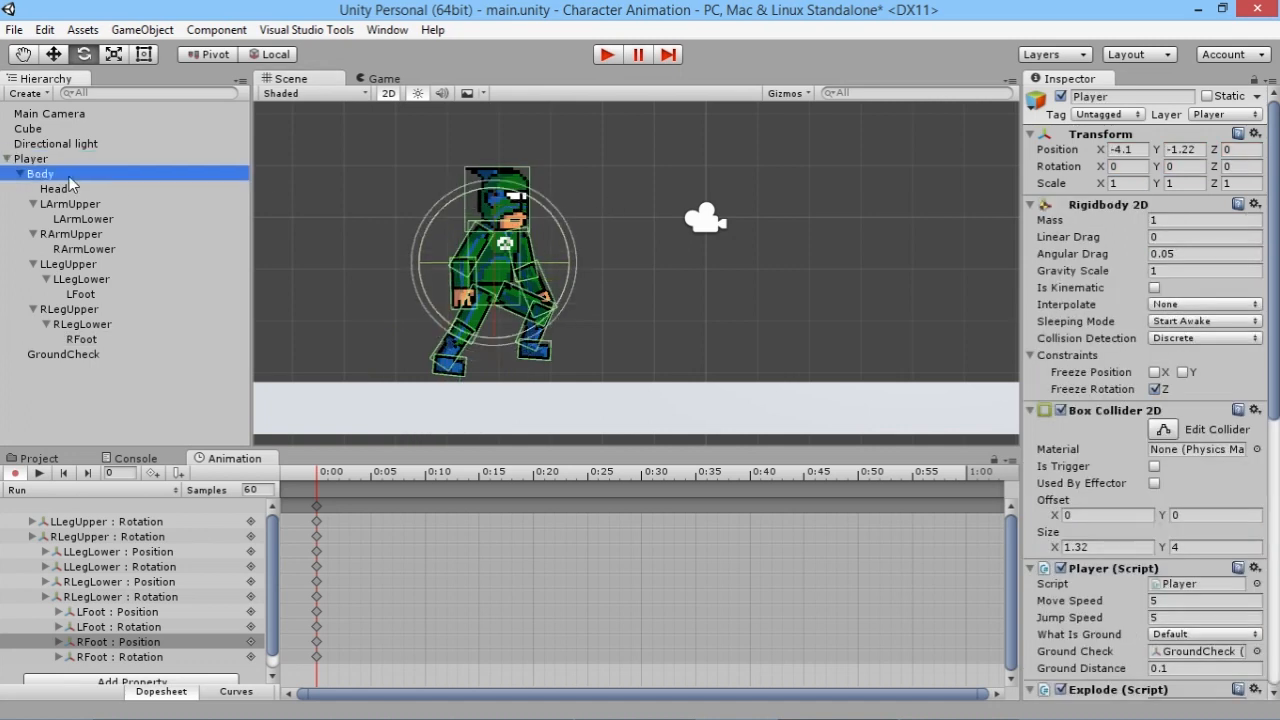
{"action": "left_click", "coordinate": [53, 54]}
{"action": "left_click_drag", "start_coordinate": [495, 187], "coordinate": [495, 197]}
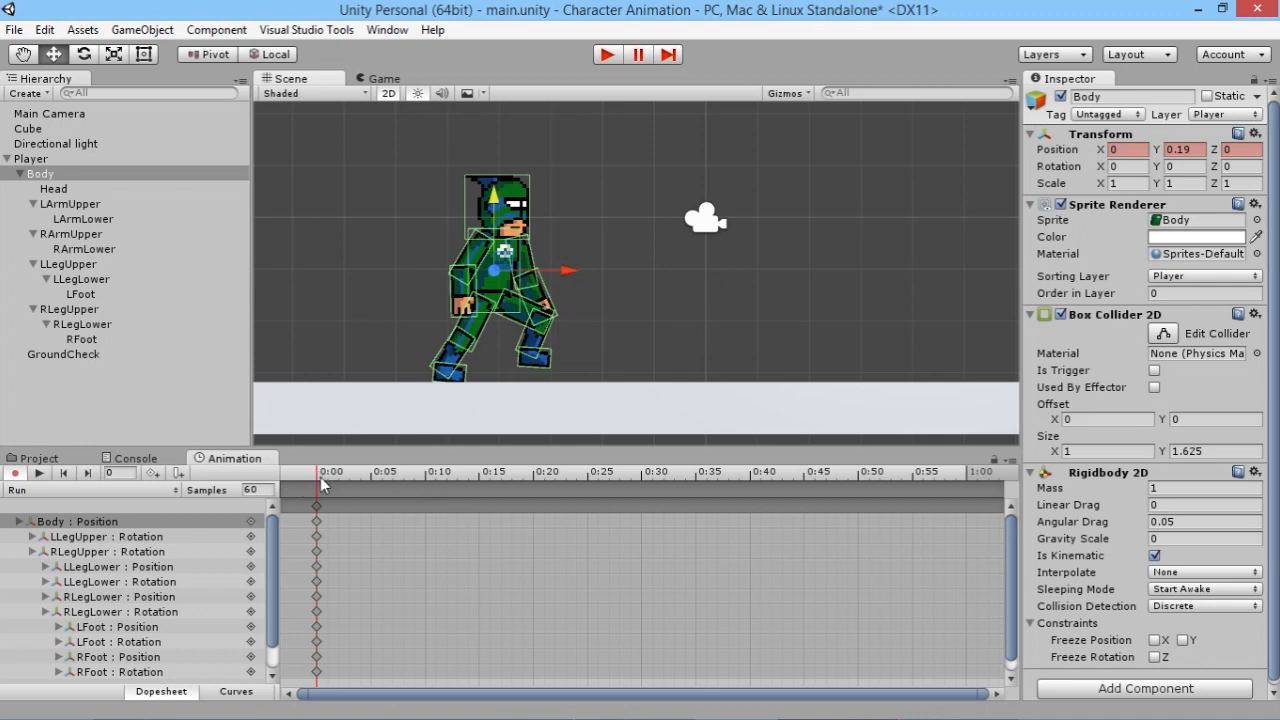
Pose the left leg backward at 0:30 in the Run clip, rotating LLegUpper to about -16°, LLegLower to about 326° and LFoot to about 37°.
{"action": "left_click_drag", "start_coordinate": [318, 477], "coordinate": [643, 482]}
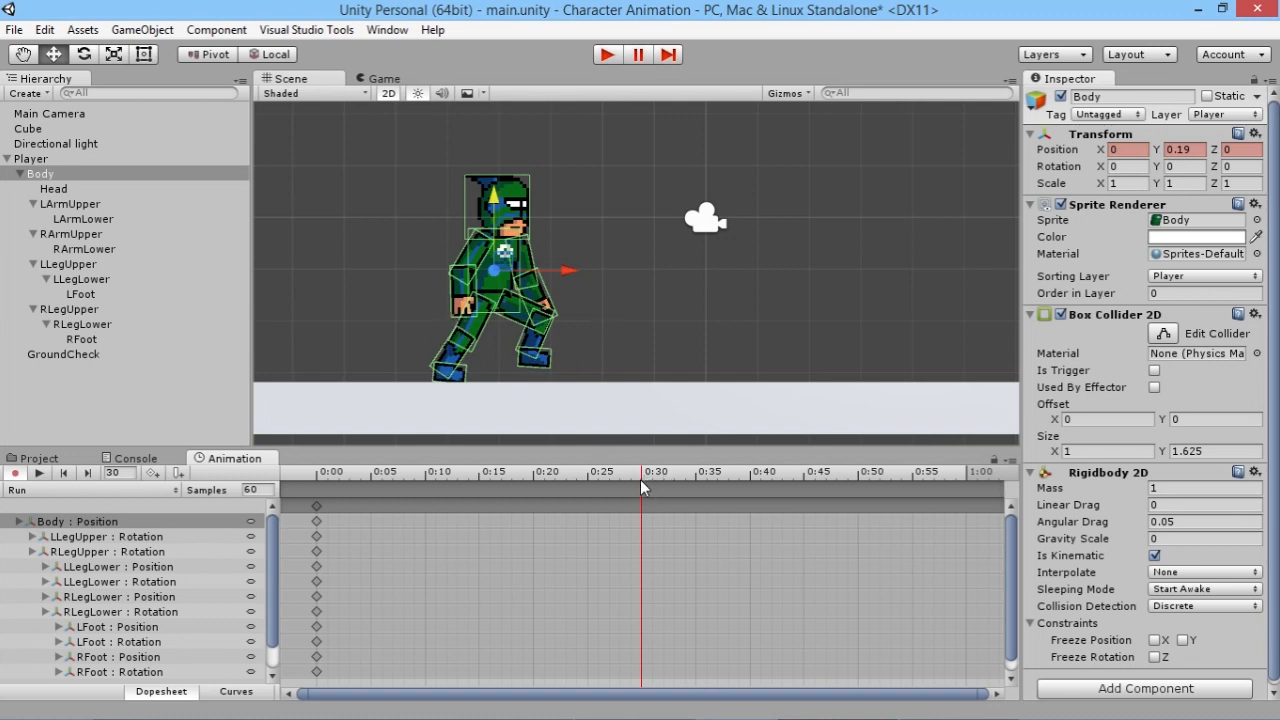
{"action": "left_click", "coordinate": [63, 266]}
{"action": "key", "text": "e"}
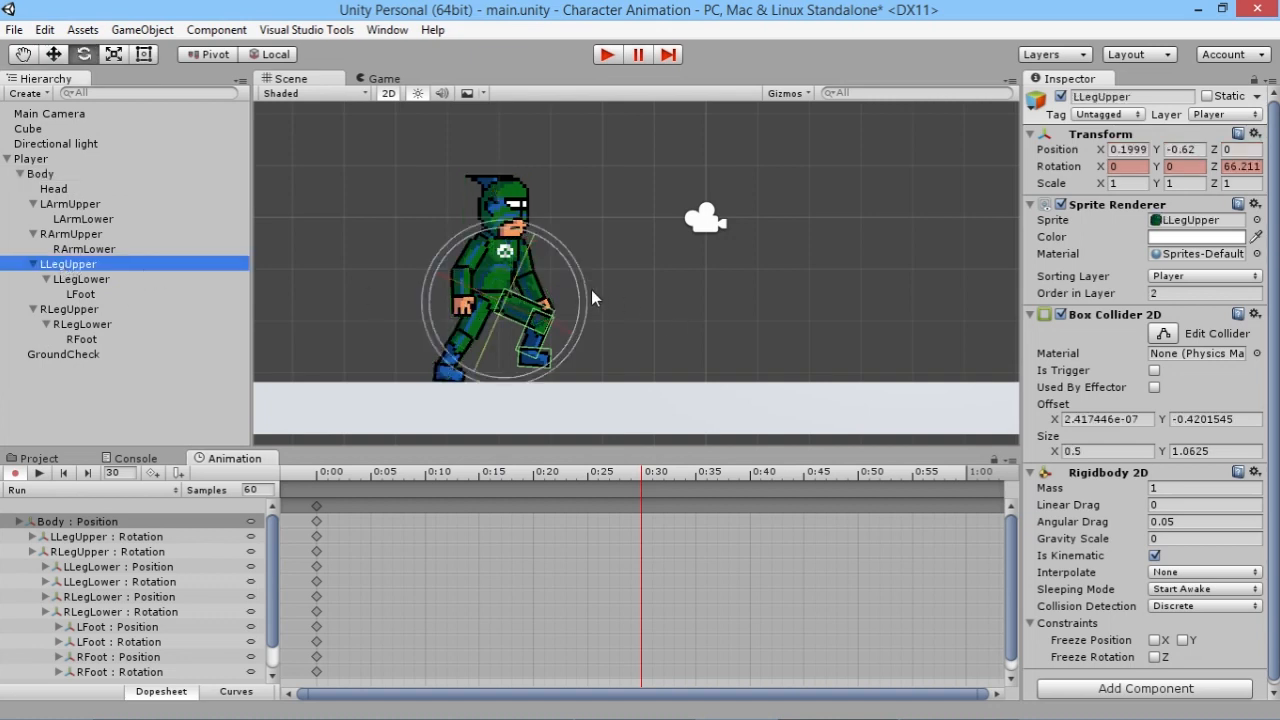
{"action": "left_click_drag", "start_coordinate": [531, 235], "coordinate": [722, 347]}
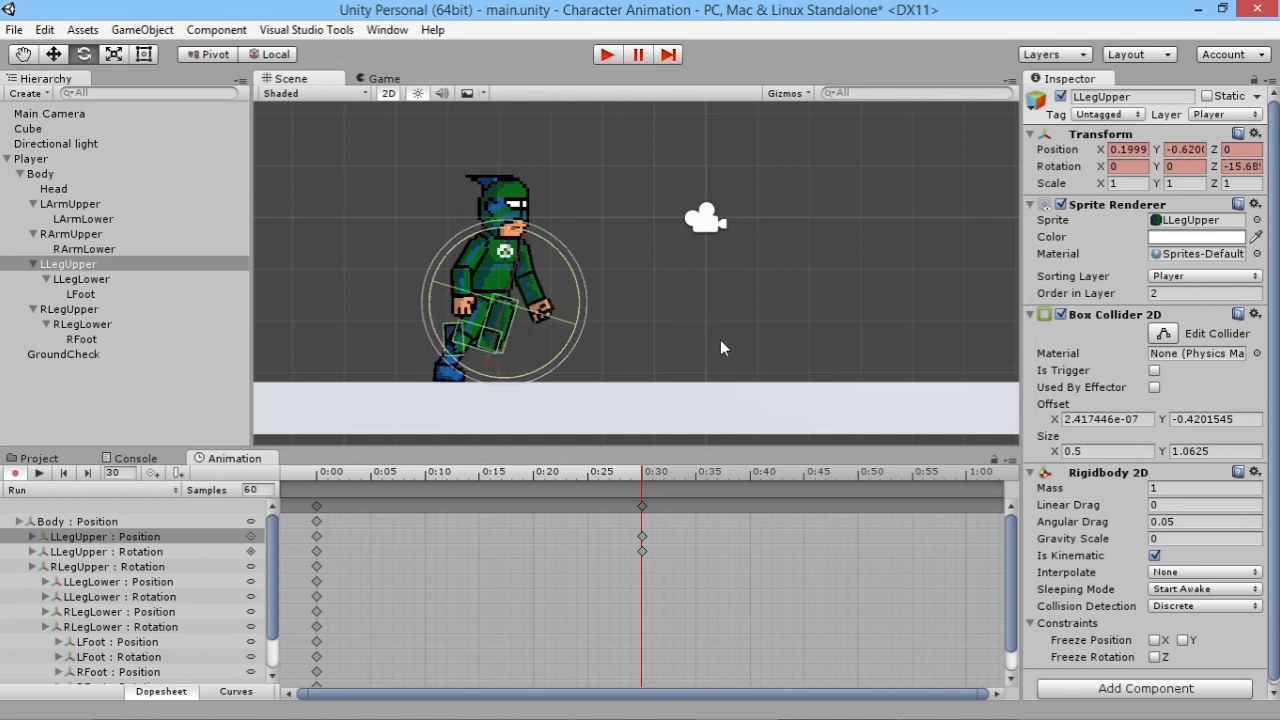
{"action": "left_click", "coordinate": [80, 279]}
{"action": "left_click_drag", "start_coordinate": [532, 267], "coordinate": [466, 189]}
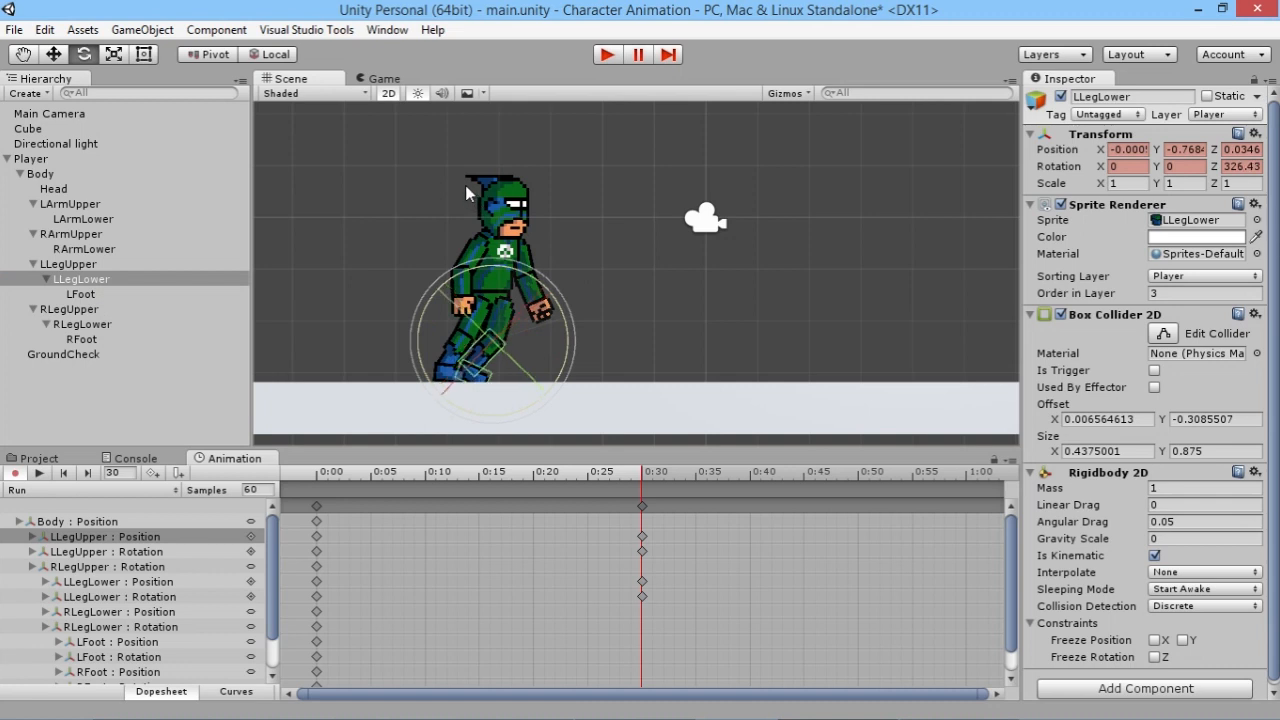
{"action": "left_click", "coordinate": [120, 292]}
{"action": "left_click_drag", "start_coordinate": [527, 322], "coordinate": [484, 302]}
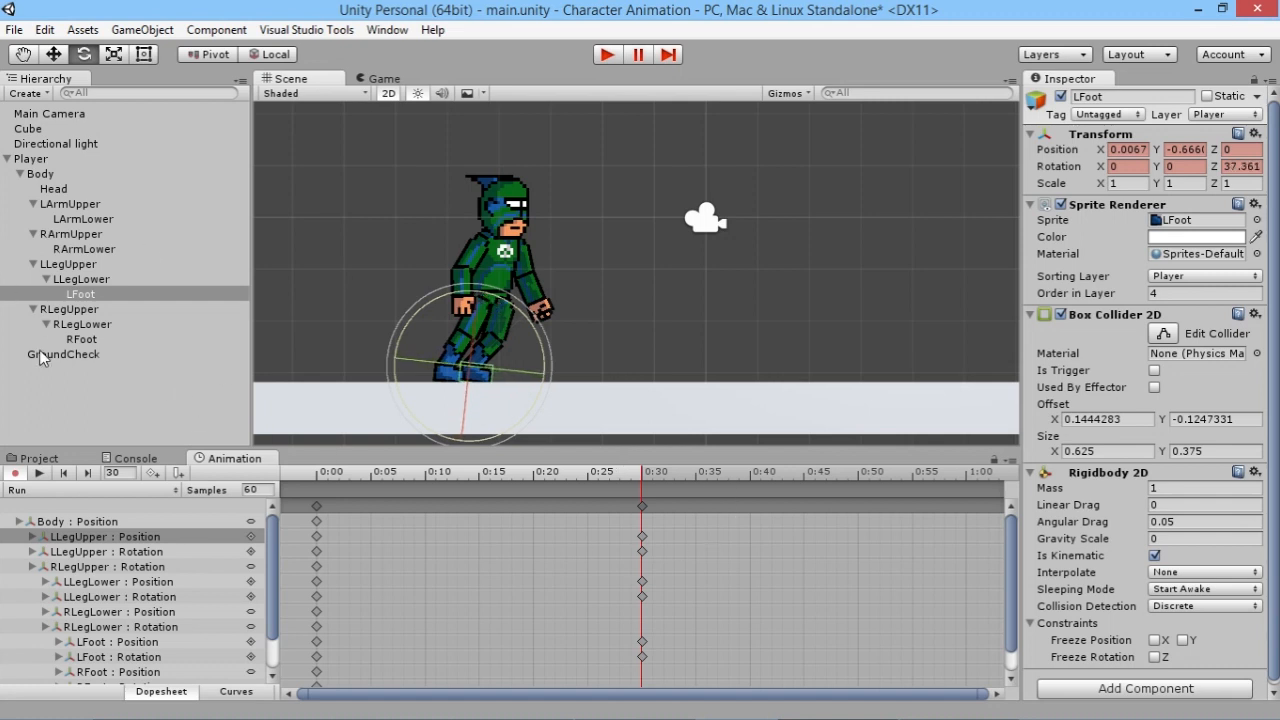
Pose the right leg raised forward at 0:30, swinging RLegUpper forward and rotating RLegLower to about 284° and RFoot to about 375°.
{"action": "left_click", "coordinate": [80, 310]}
{"action": "left_click_drag", "start_coordinate": [556, 285], "coordinate": [201, 233]}
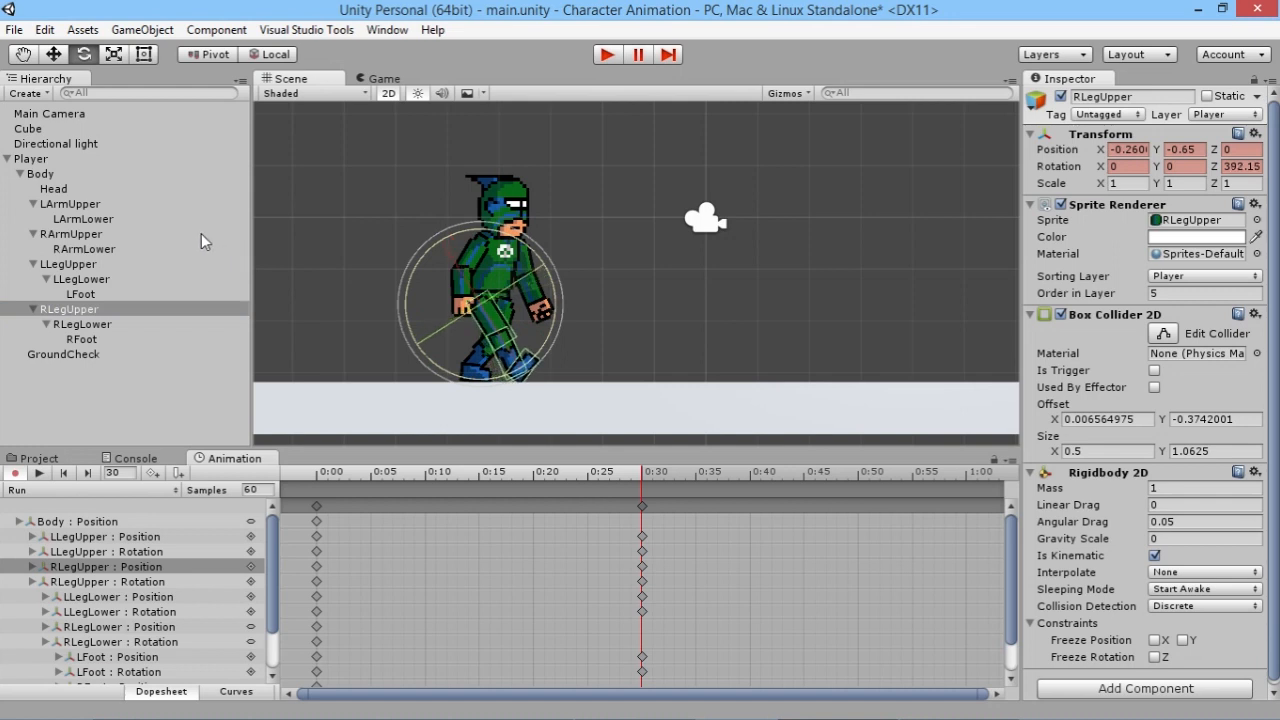
{"action": "left_click", "coordinate": [95, 325]}
{"action": "left_click", "coordinate": [572, 281]}
{"action": "left_click_drag", "start_coordinate": [572, 281], "coordinate": [690, 307]}
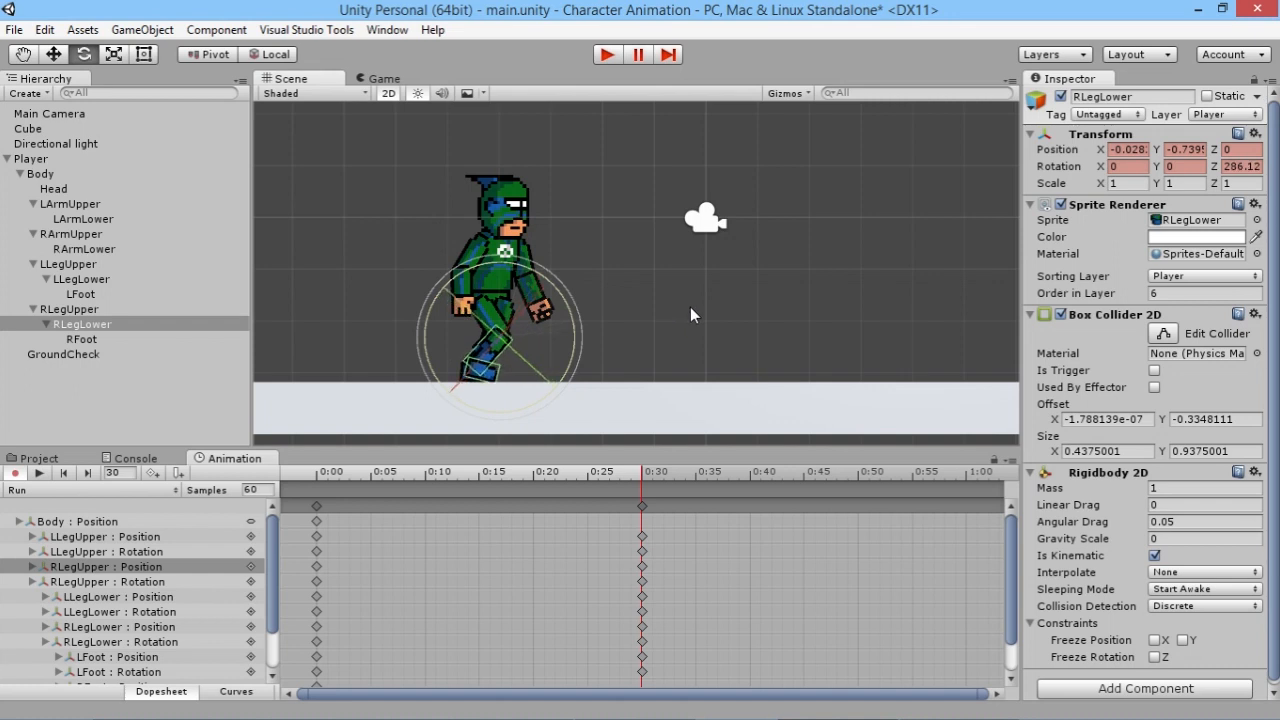
{"action": "left_click", "coordinate": [120, 309]}
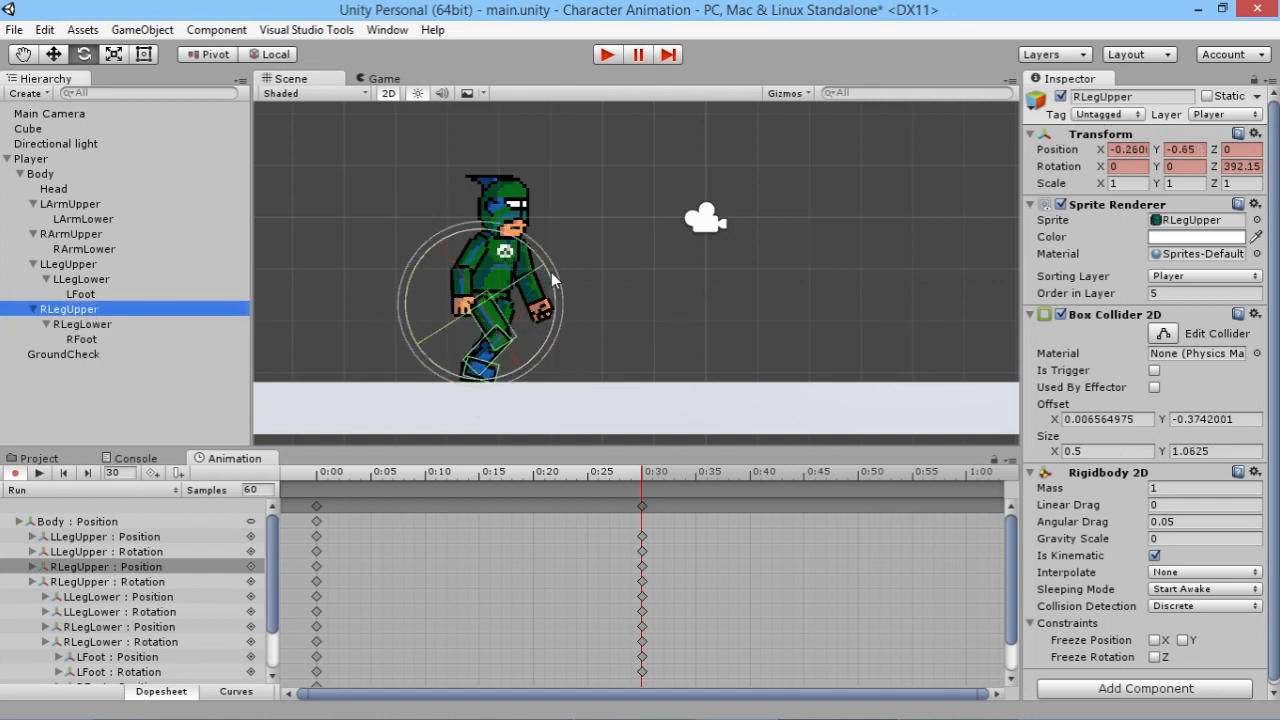
{"action": "left_click_drag", "start_coordinate": [530, 272], "coordinate": [412, 273]}
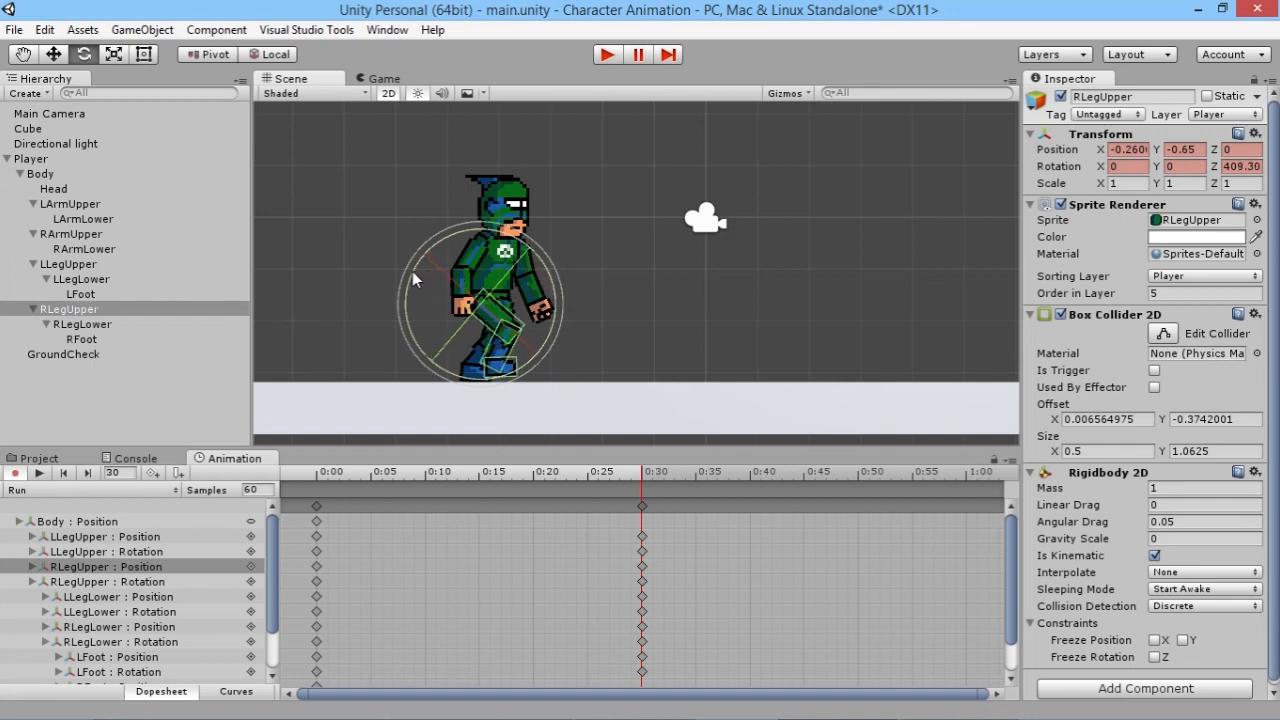
{"action": "left_click_drag", "start_coordinate": [543, 273], "coordinate": [507, 262]}
{"action": "left_click", "coordinate": [110, 325]}
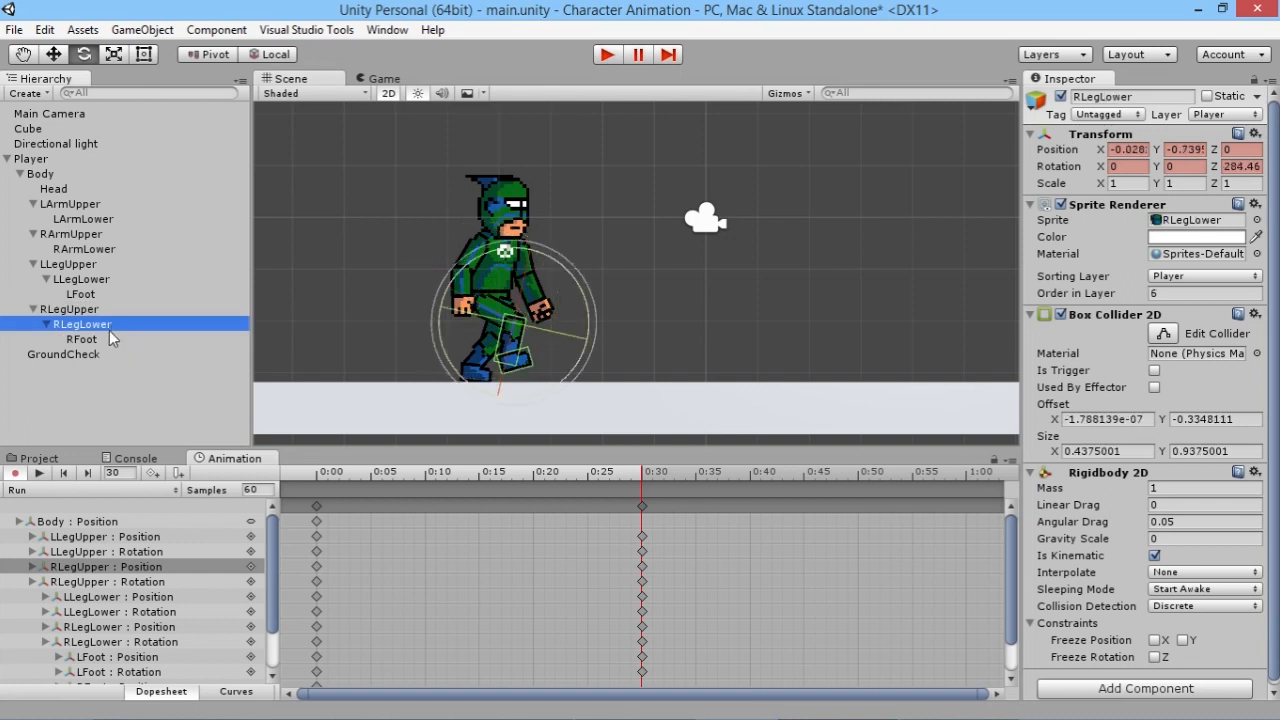
{"action": "left_click", "coordinate": [103, 338]}
{"action": "left_click_drag", "start_coordinate": [535, 298], "coordinate": [568, 305]}
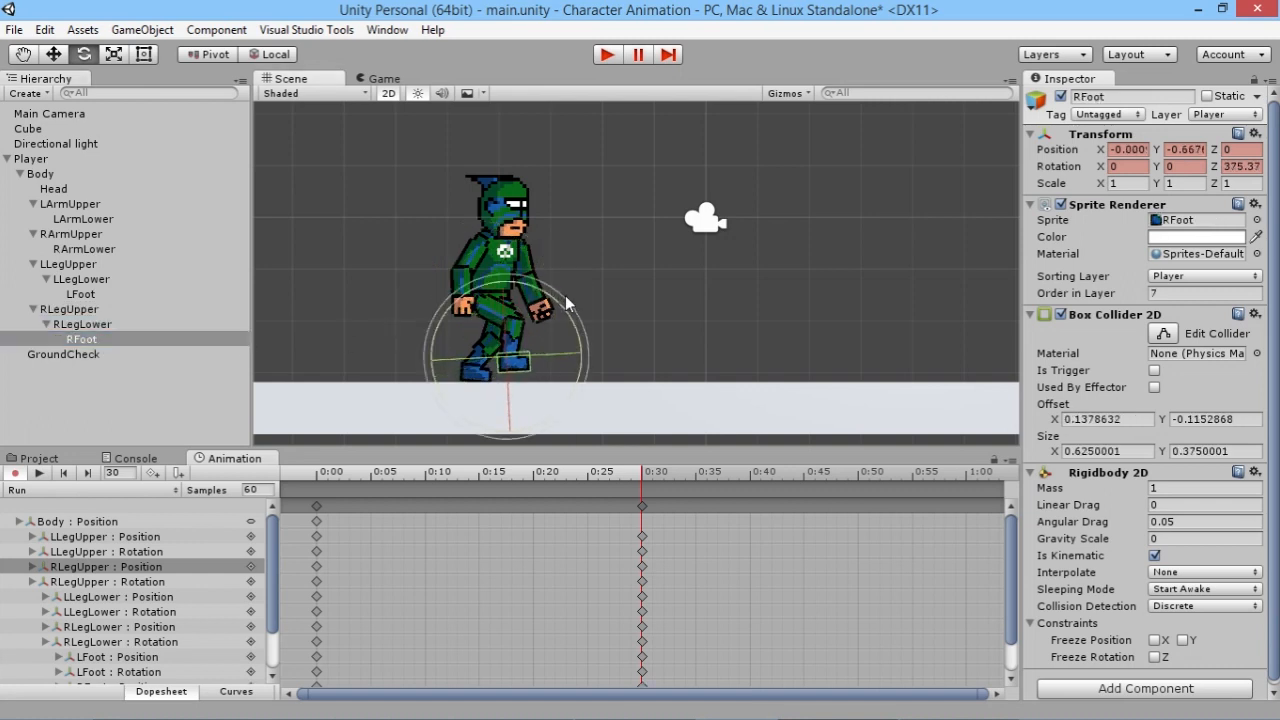
Copy all the keyframes at 0:00 and paste them at 1:00 in the Run clip.
{"action": "left_click_drag", "start_coordinate": [569, 472], "coordinate": [312, 472]}
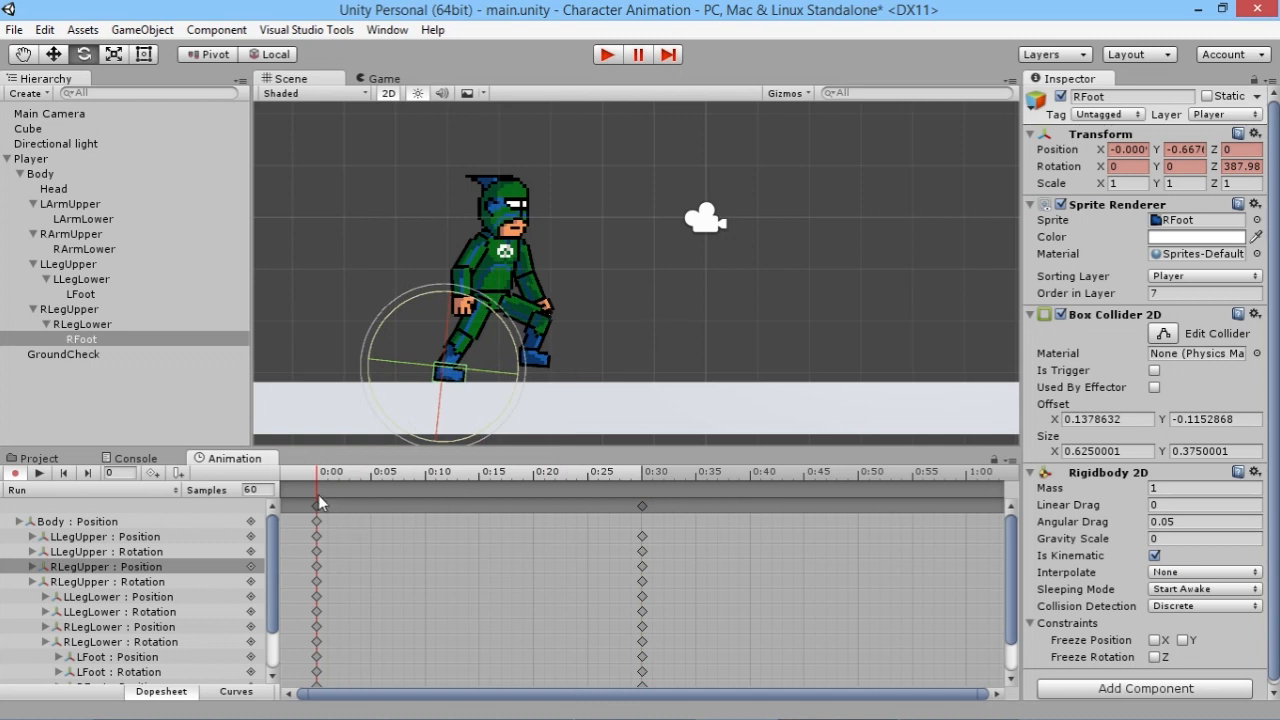
{"action": "left_click", "coordinate": [317, 505]}
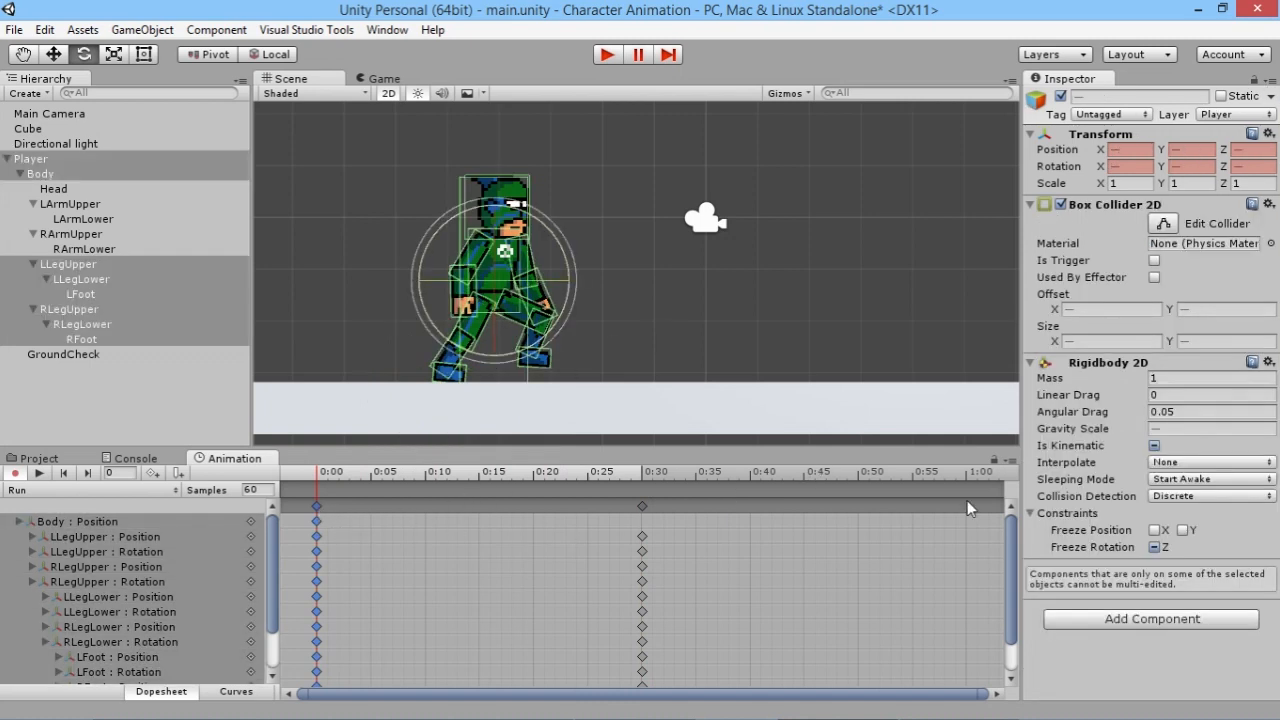
{"action": "left_click", "coordinate": [966, 478]}
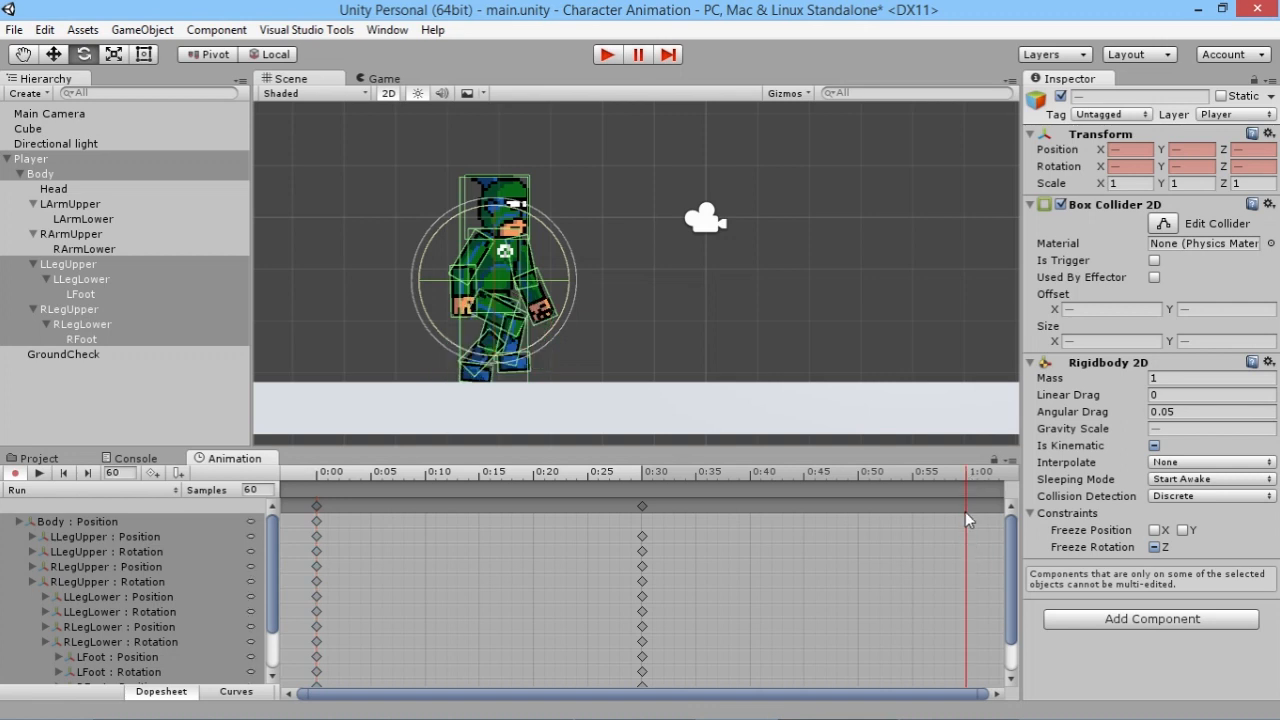
{"action": "key", "text": "ctrl+v"}
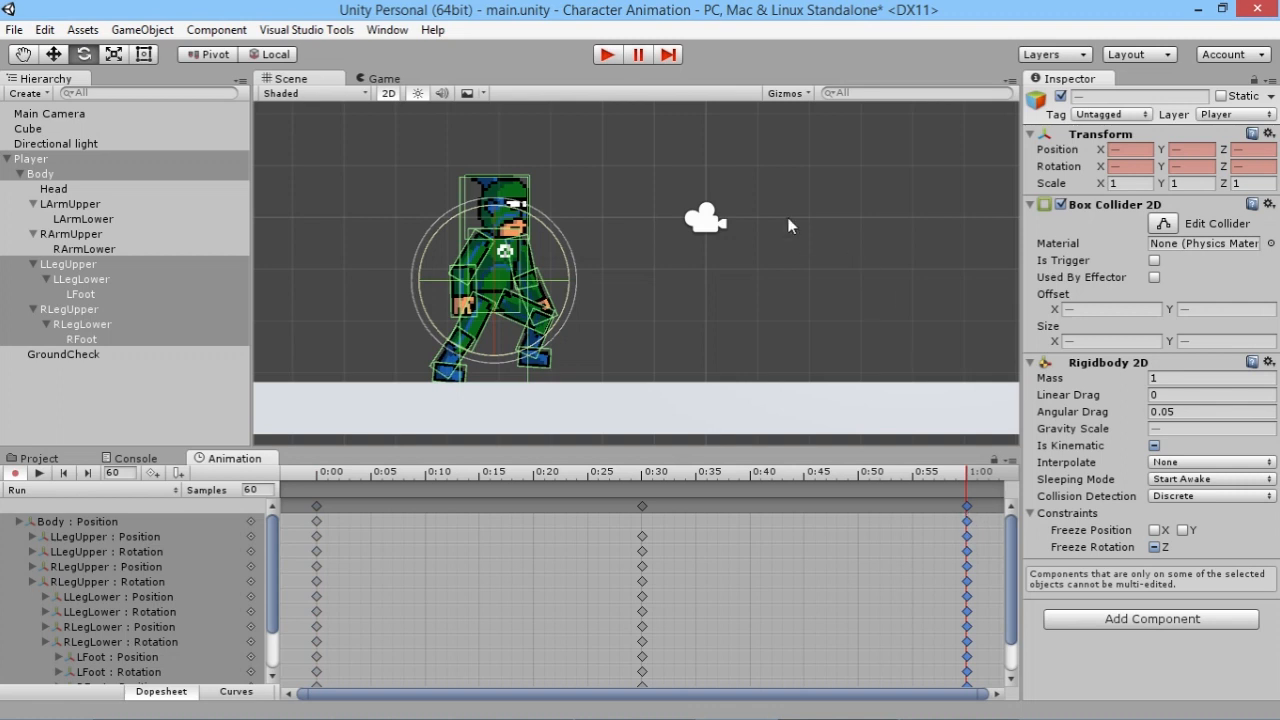
Deselect the character's parts and preview the Run clip, stopping the playback after watching the leg motion.
{"action": "left_click", "coordinate": [65, 398]}
{"action": "left_click", "coordinate": [39, 473]}
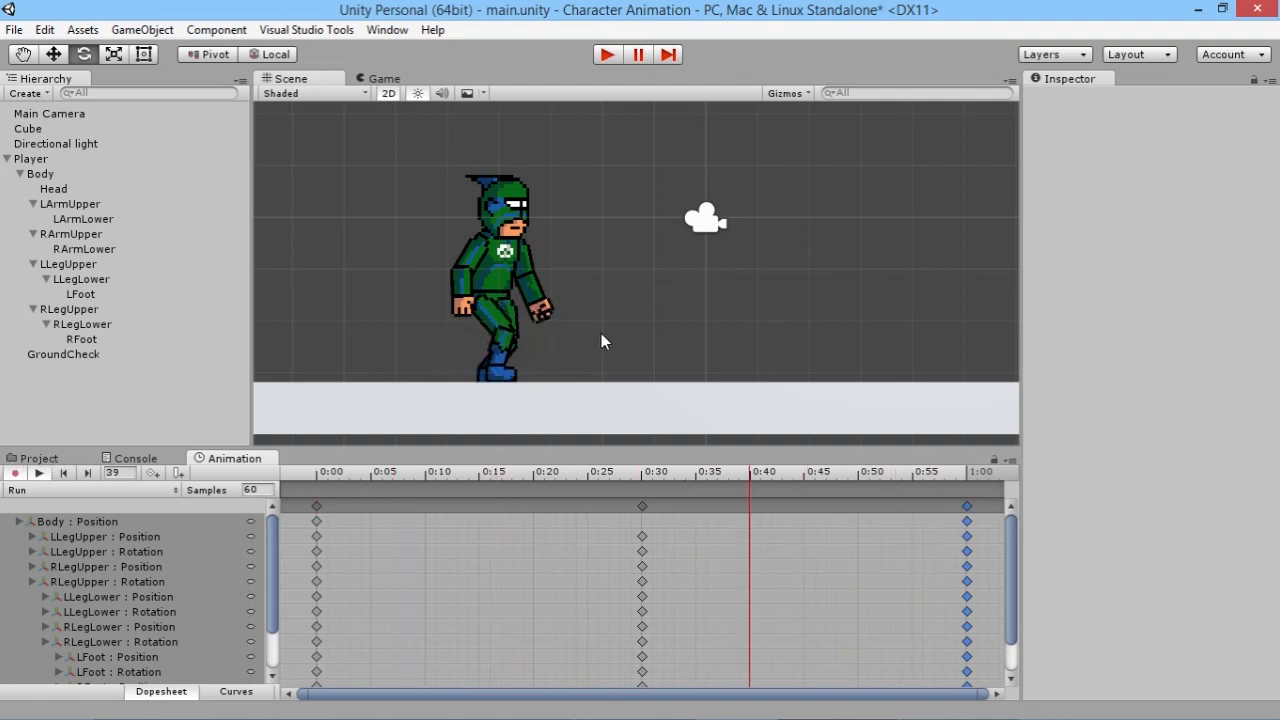
{"action": "left_click", "coordinate": [42, 472]}
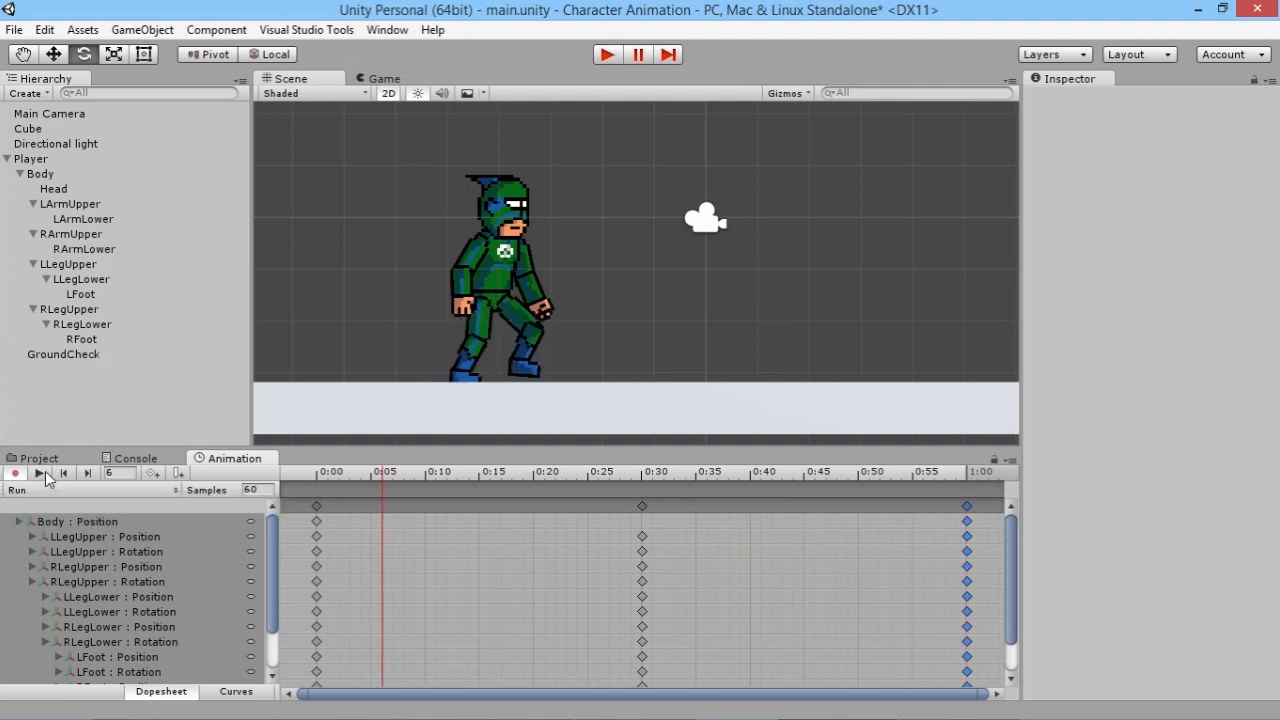
Lift the right leg backward at 0:15 by rotating RLegLower to about 261° and adjusting RFoot, and move the timeline to 0:45.
{"action": "left_click_drag", "start_coordinate": [385, 472], "coordinate": [477, 469]}
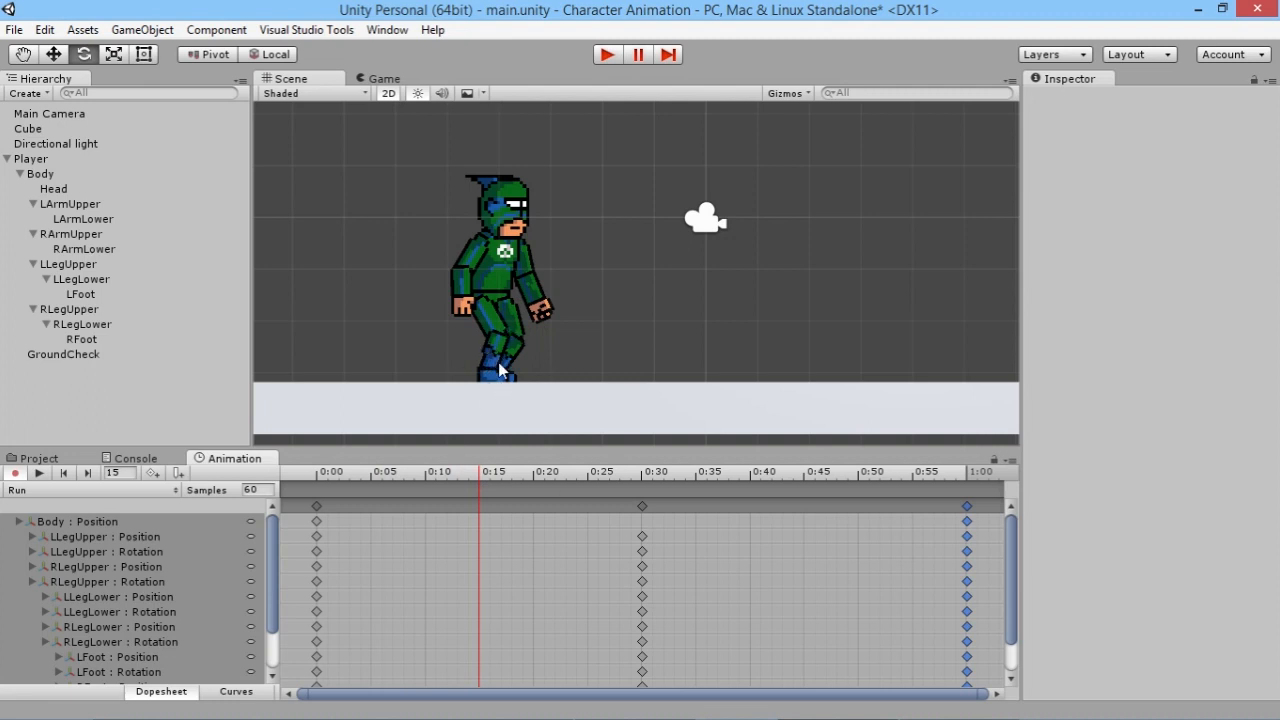
{"action": "mouse_move", "coordinate": [482, 473]}
{"action": "left_mouse_down"}
{"action": "mouse_move", "coordinate": [369, 470]}
{"action": "mouse_move", "coordinate": [484, 477]}
{"action": "left_mouse_up"}
{"action": "left_click", "coordinate": [90, 325]}
{"action": "left_click_drag", "start_coordinate": [553, 282], "coordinate": [639, 366]}
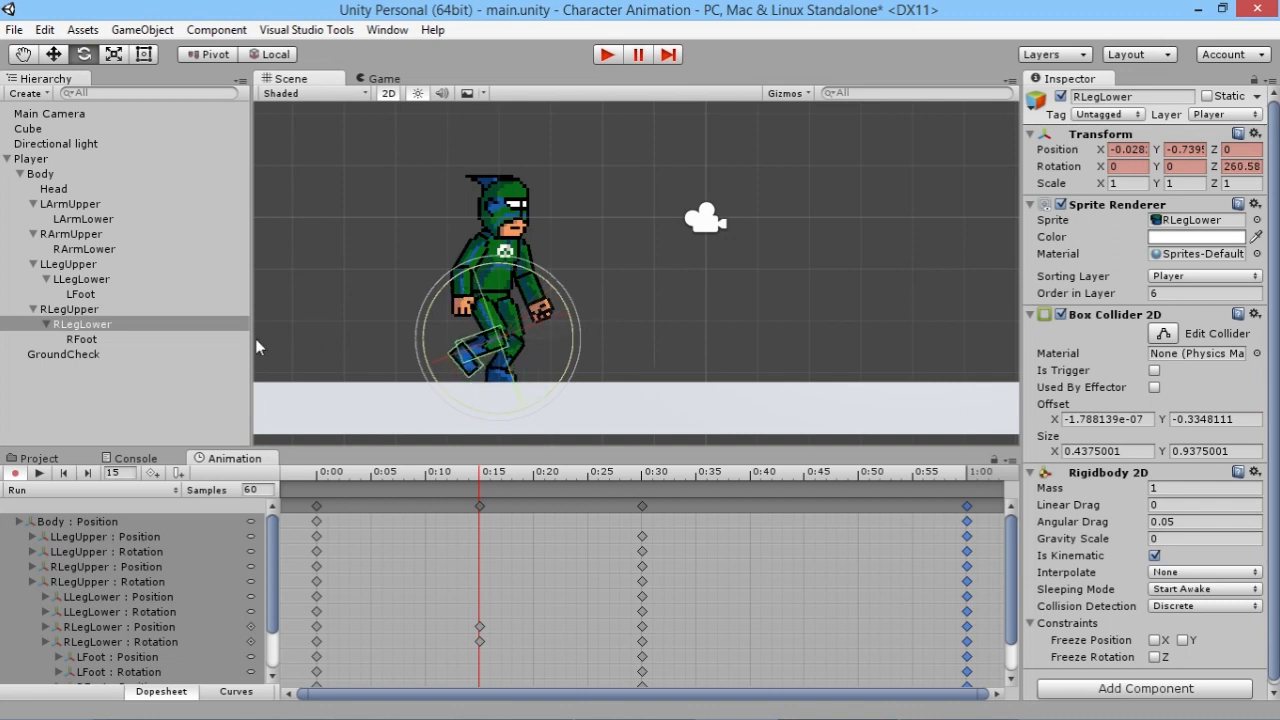
{"action": "left_click", "coordinate": [118, 339]}
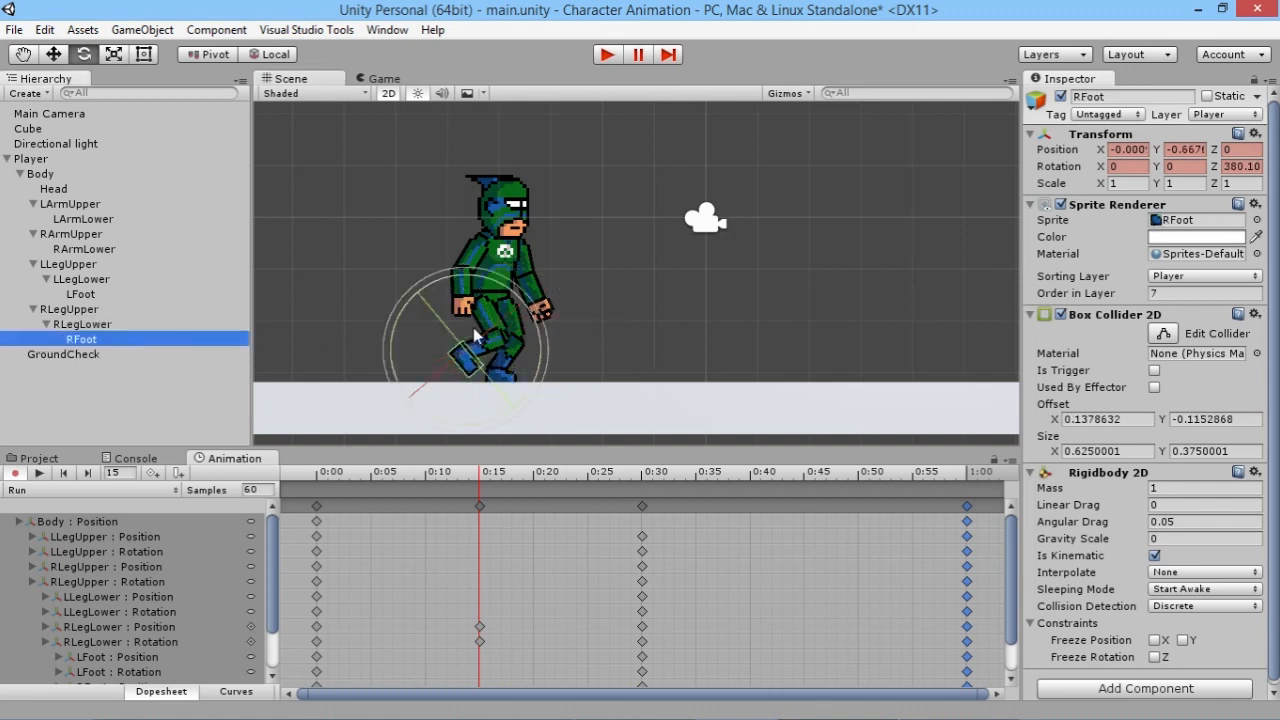
{"action": "left_click_drag", "start_coordinate": [539, 306], "coordinate": [560, 322]}
{"action": "left_click_drag", "start_coordinate": [482, 472], "coordinate": [805, 475]}
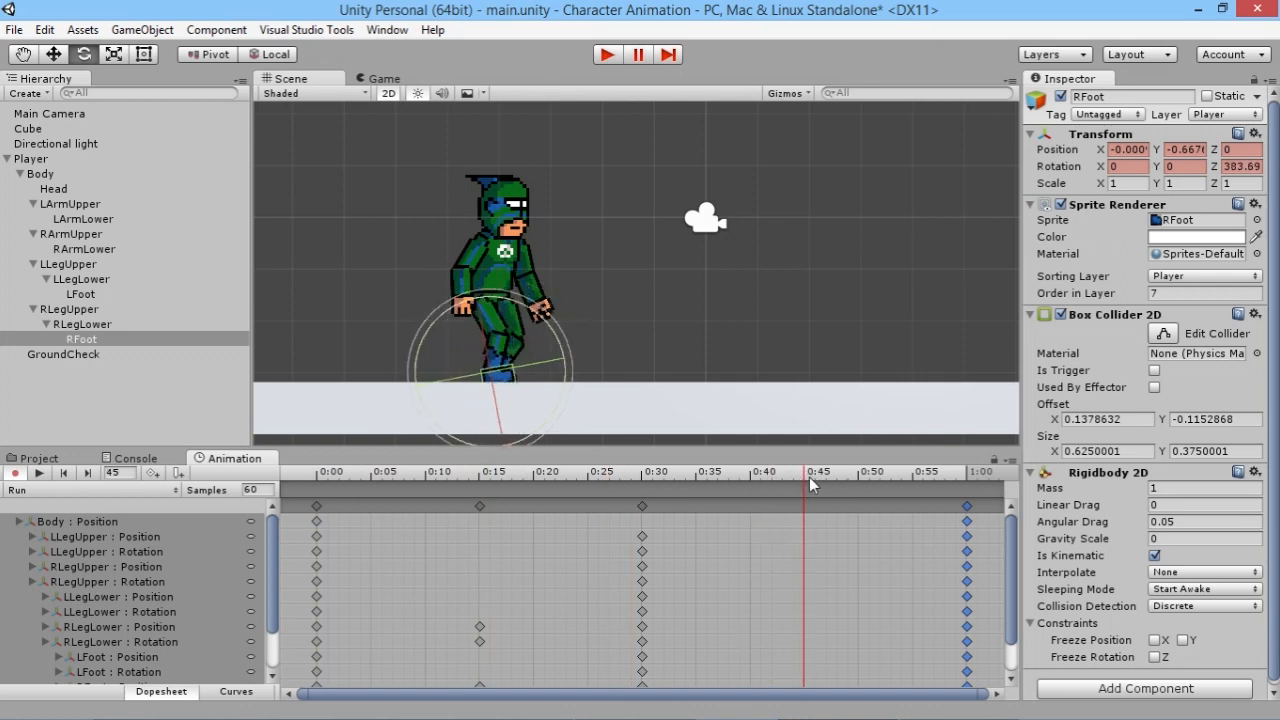
{"action": "left_click", "coordinate": [84, 281]}
{"action": "left_click_drag", "start_coordinate": [561, 286], "coordinate": [688, 347]}
{"action": "left_click", "coordinate": [81, 294]}
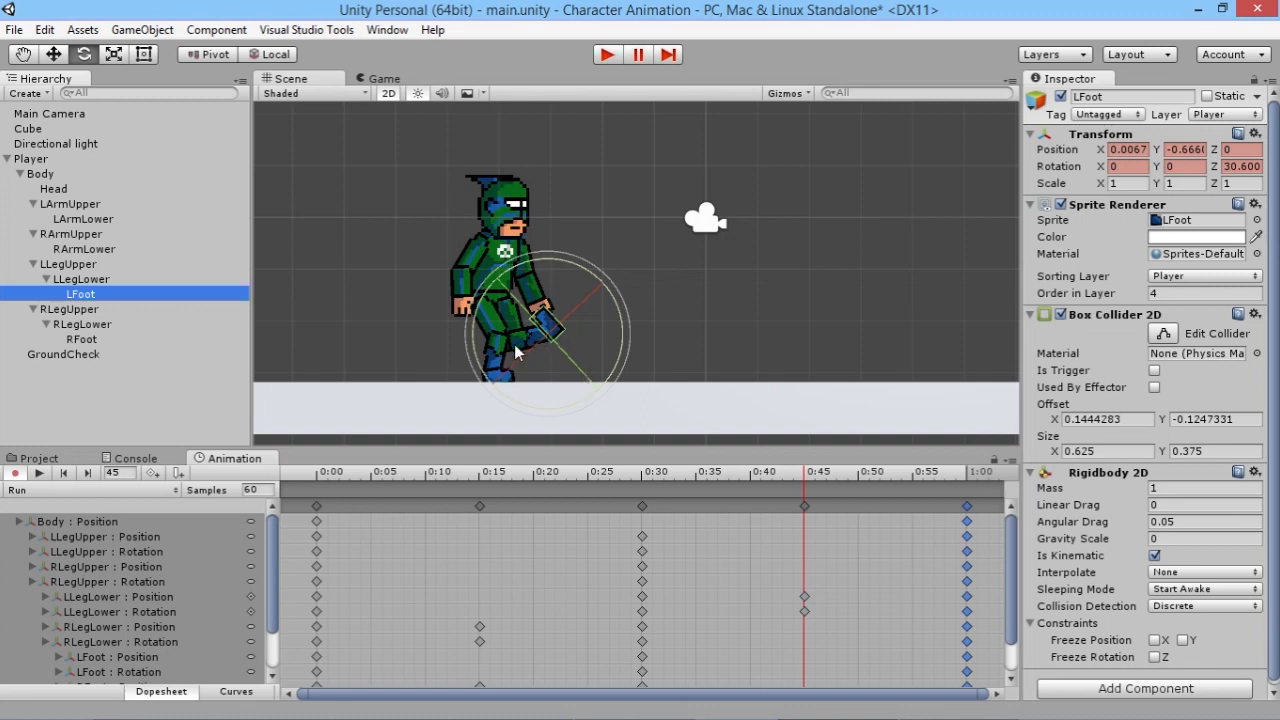
{"action": "key", "text": "ctrl+z"}
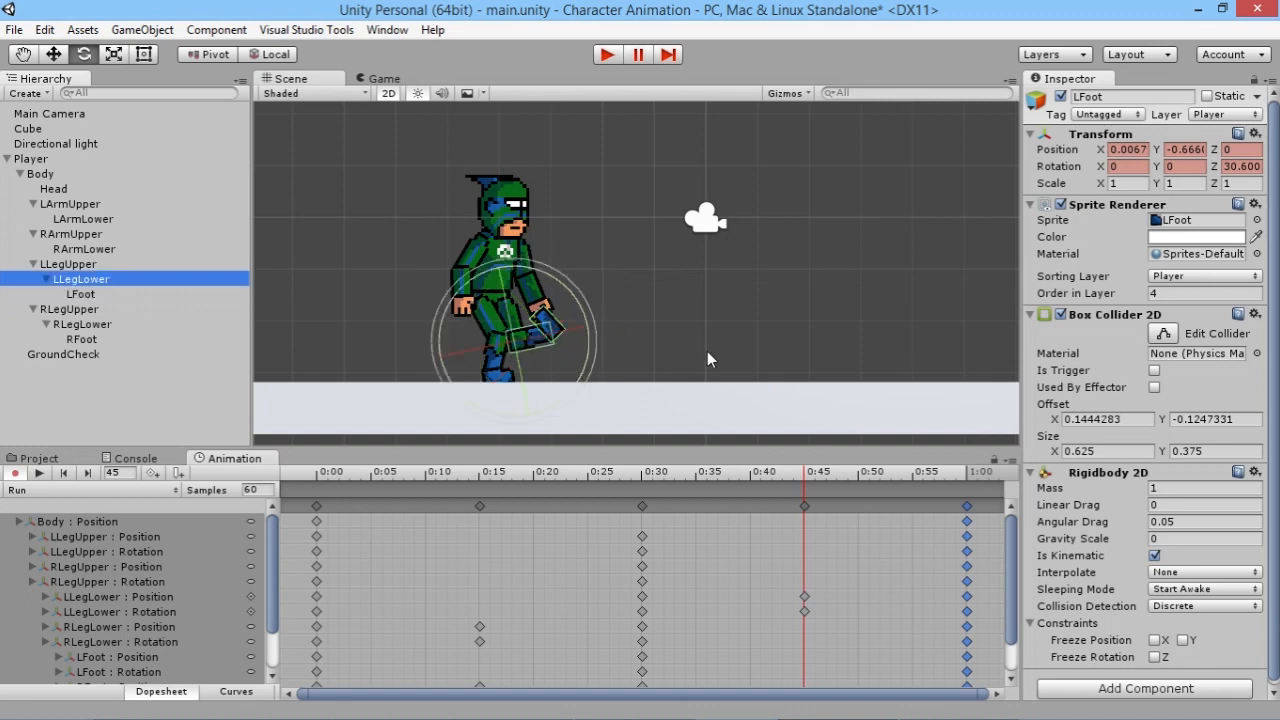
{"action": "mouse_move", "coordinate": [805, 477]}
{"action": "left_mouse_down"}
{"action": "mouse_move", "coordinate": [784, 470]}
{"action": "mouse_move", "coordinate": [802, 488]}
{"action": "left_mouse_up"}
{"action": "key", "text": "ctrl+z"}
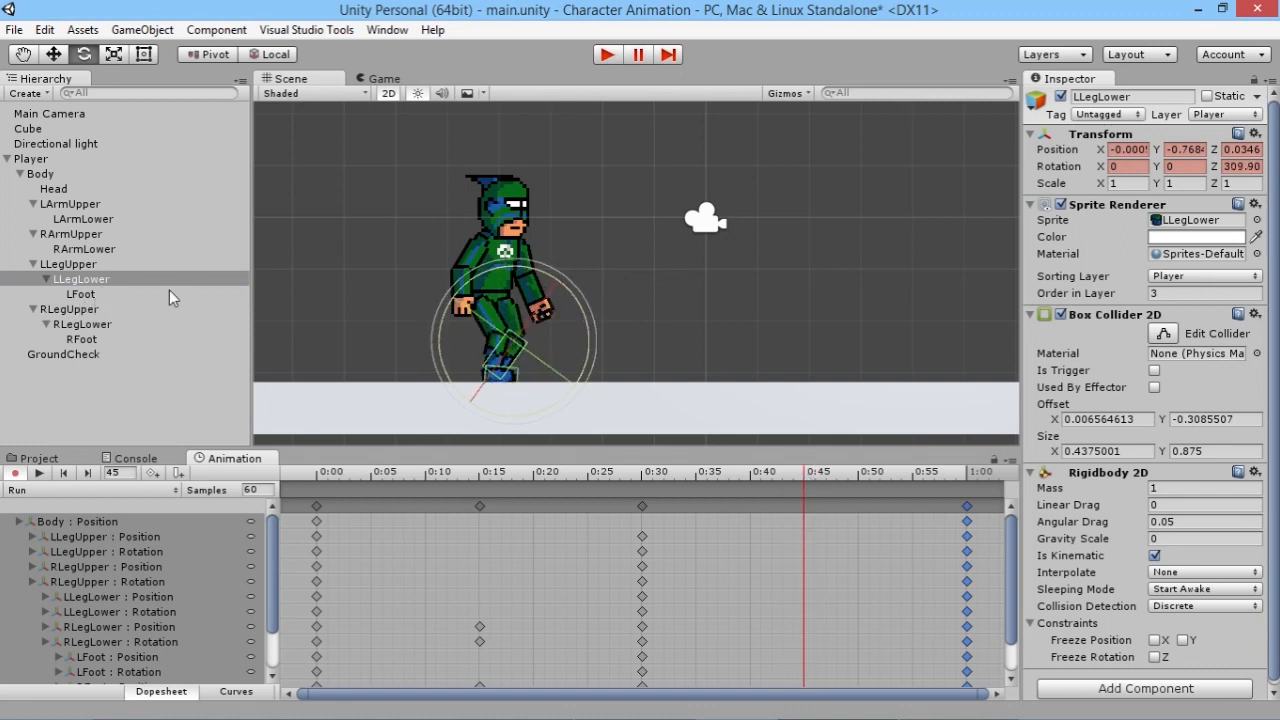
Lift the left leg backward at 0:45 by rotating LLegLower to about 269° and LFoot to about -8°.
{"action": "left_click_drag", "start_coordinate": [506, 265], "coordinate": [603, 306]}
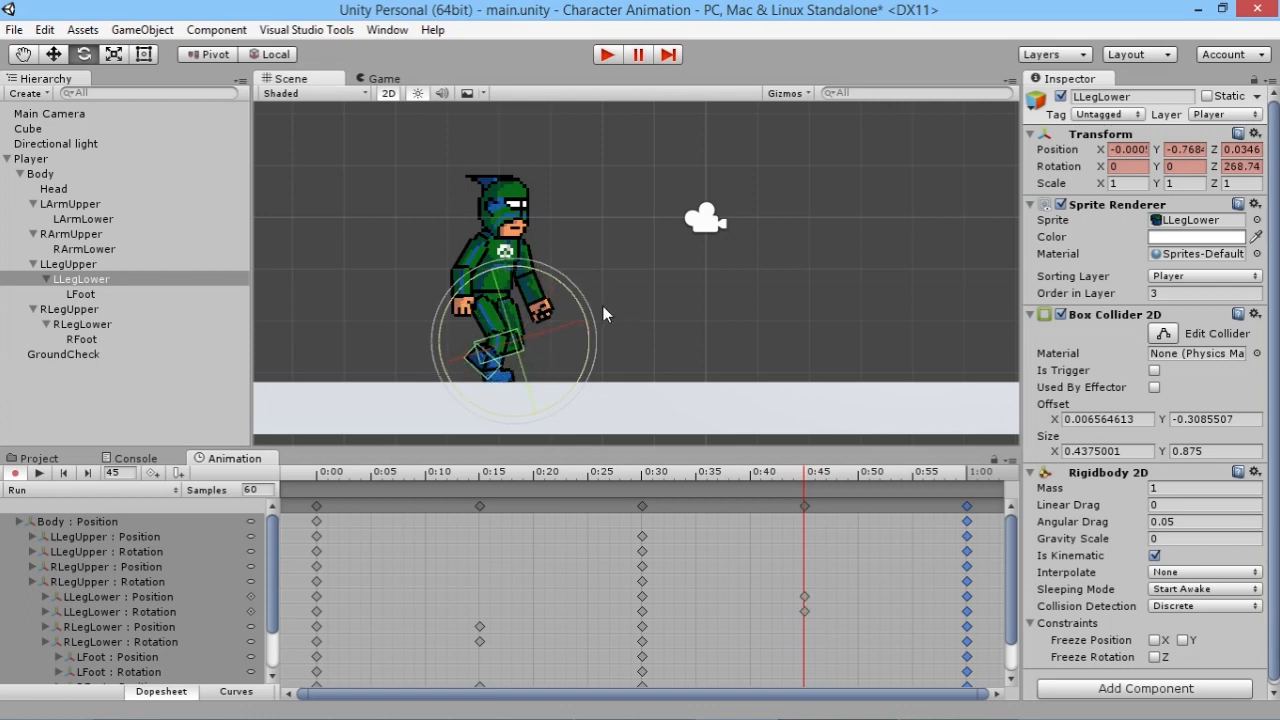
{"action": "left_click", "coordinate": [80, 294]}
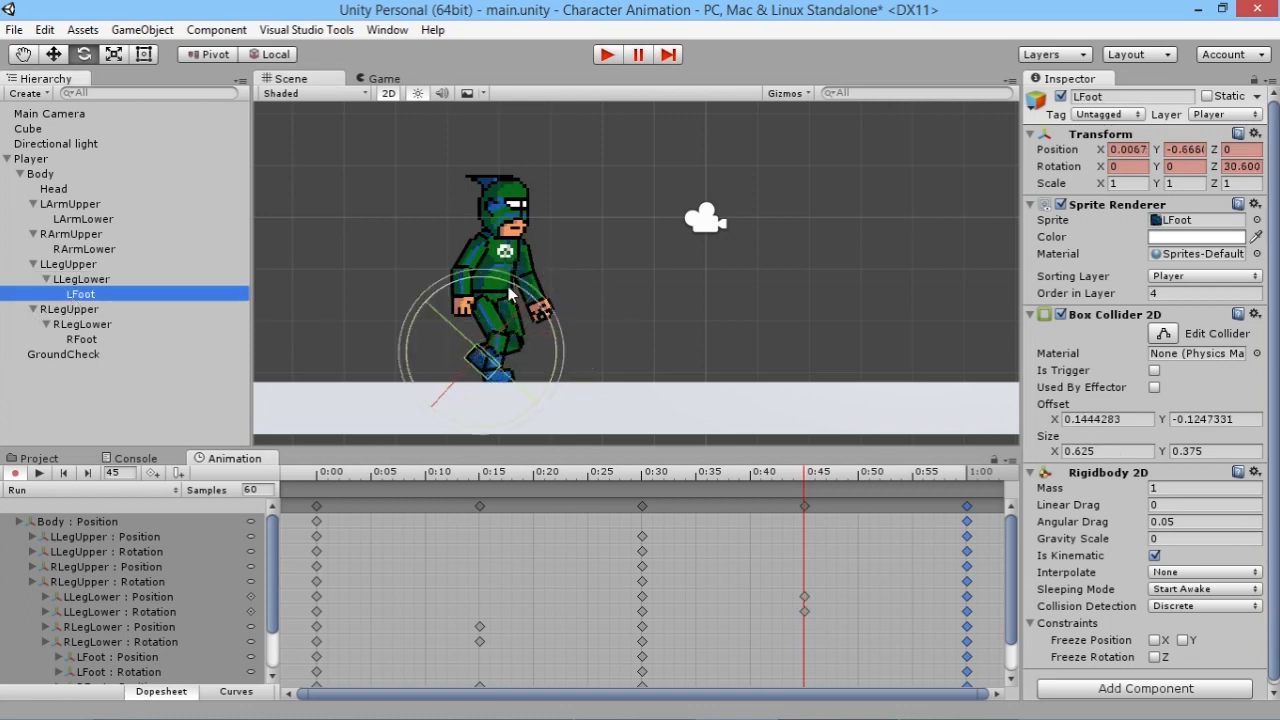
{"action": "left_click_drag", "start_coordinate": [502, 281], "coordinate": [595, 310]}
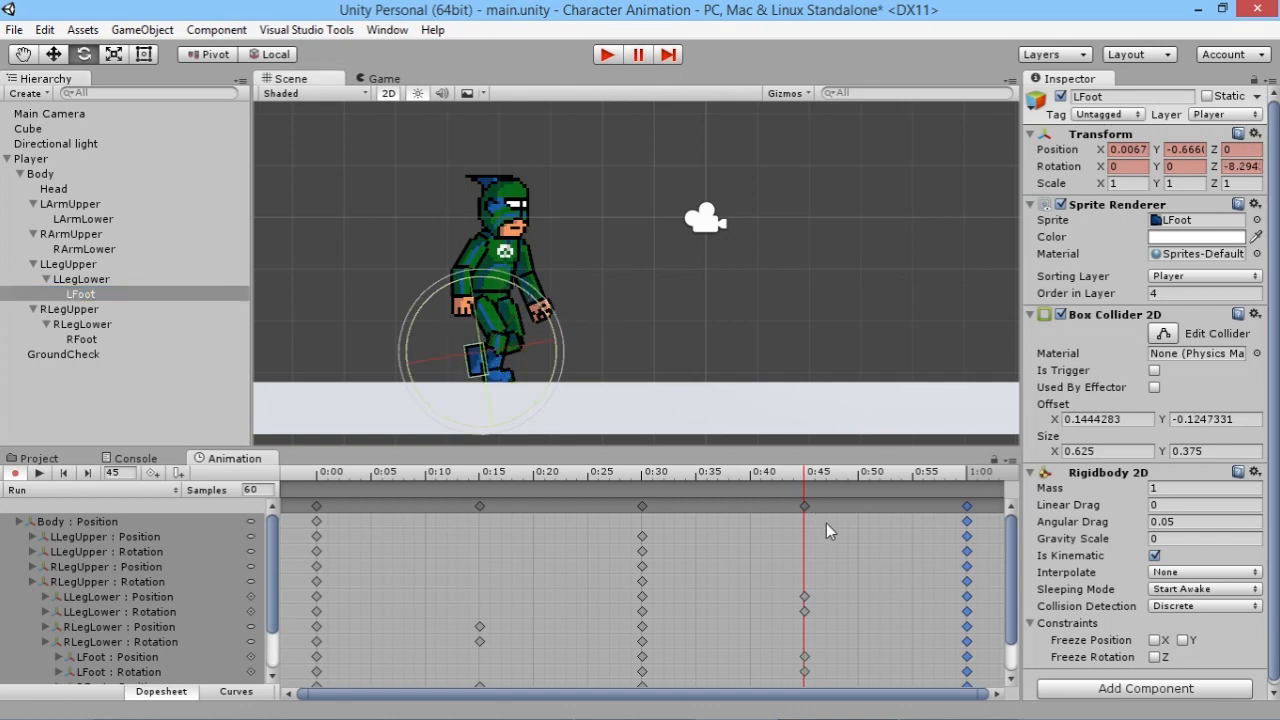
Preview the Run clip with nothing selected and scrub through the timeline to check the leg poses around 0:45, 0:30 and 0:25.
{"action": "left_click", "coordinate": [174, 400]}
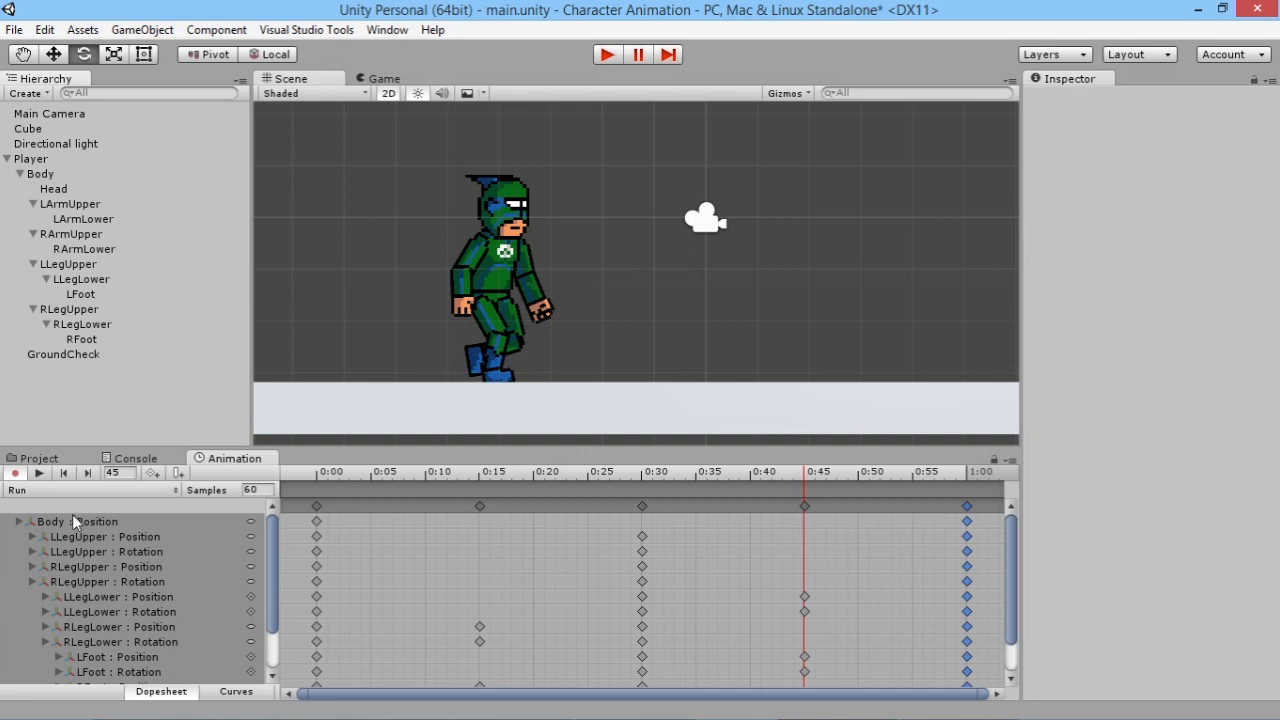
{"action": "left_click", "coordinate": [40, 473]}
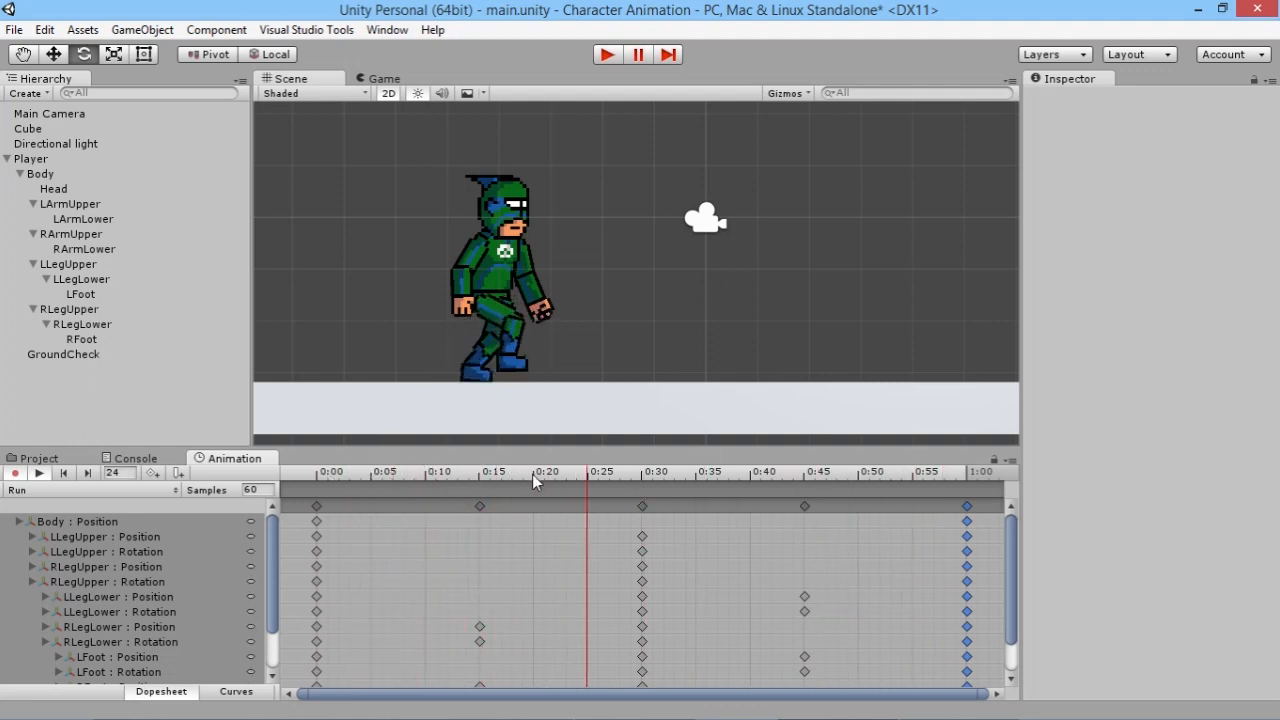
{"action": "left_click", "coordinate": [14, 473]}
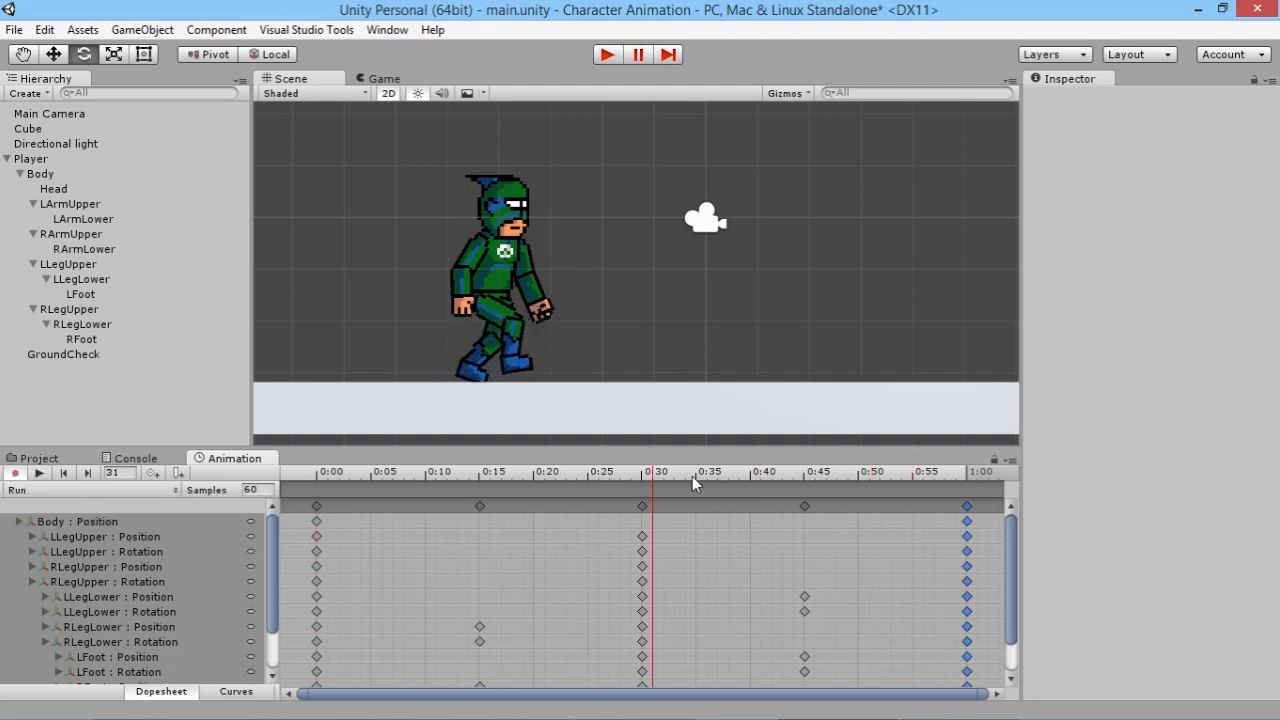
{"action": "left_click_drag", "start_coordinate": [763, 470], "coordinate": [817, 477]}
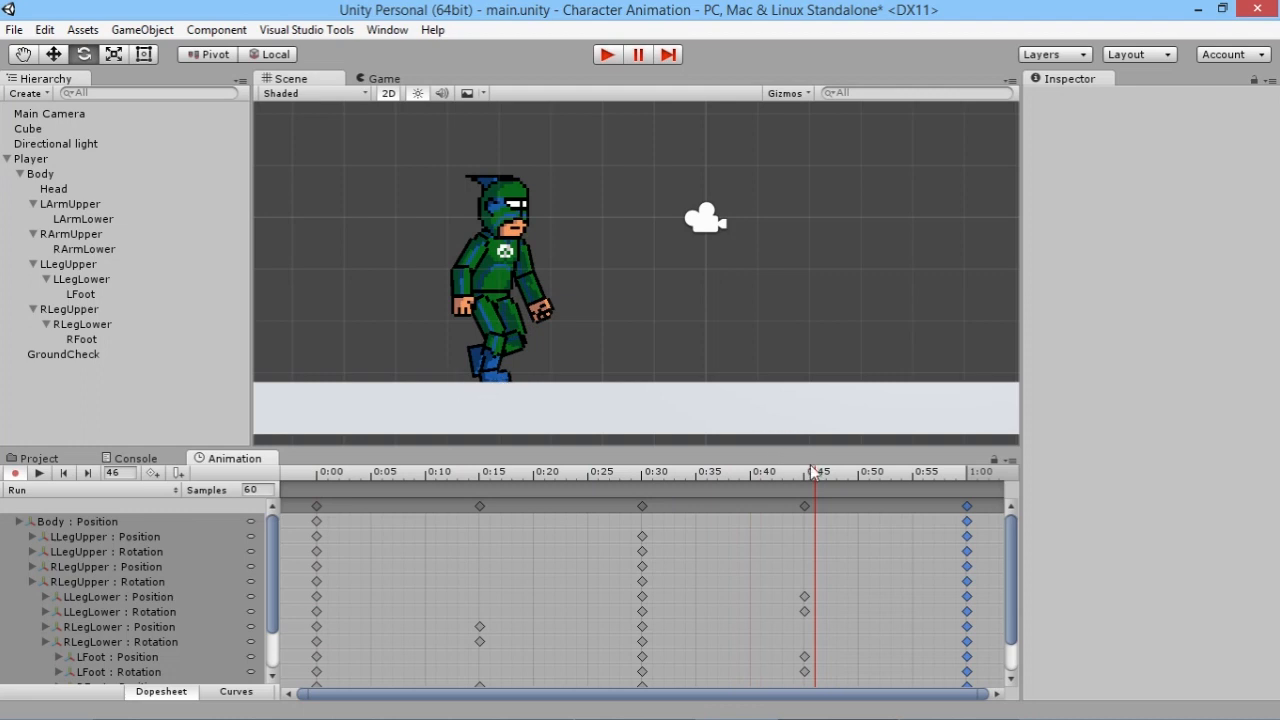
{"action": "left_click_drag", "start_coordinate": [811, 475], "coordinate": [649, 477]}
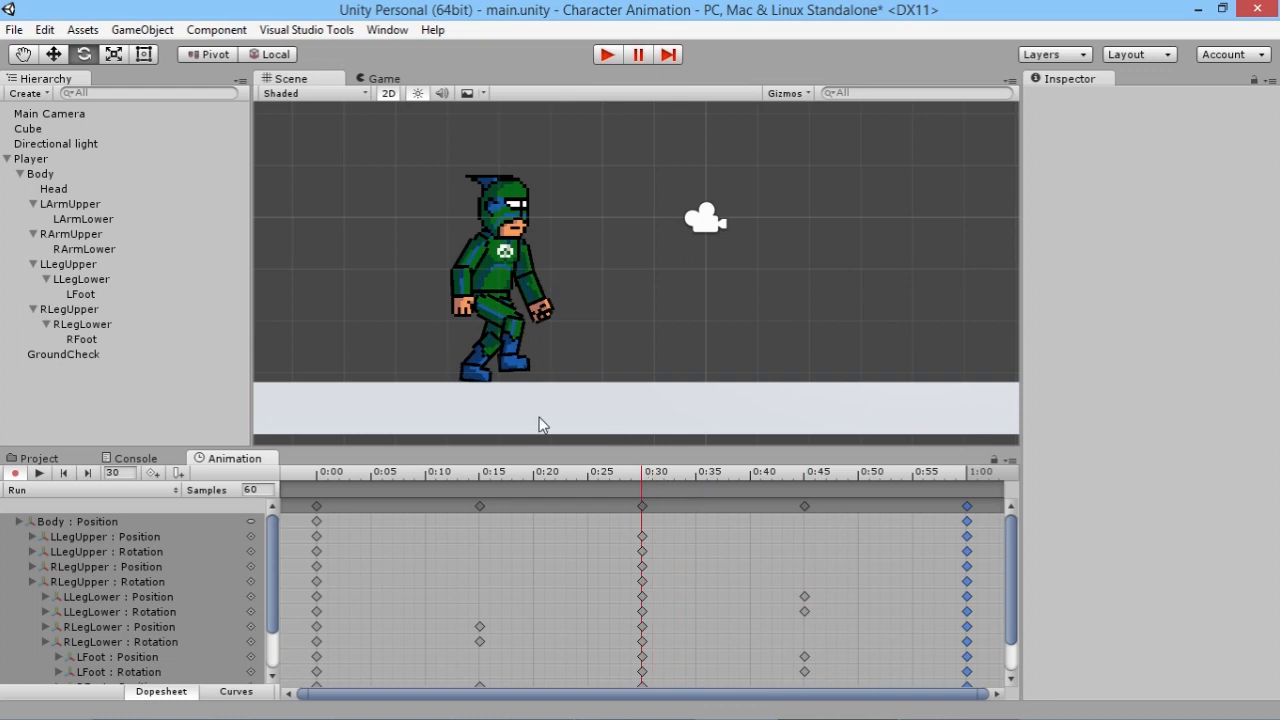
{"action": "left_click_drag", "start_coordinate": [644, 484], "coordinate": [584, 470]}
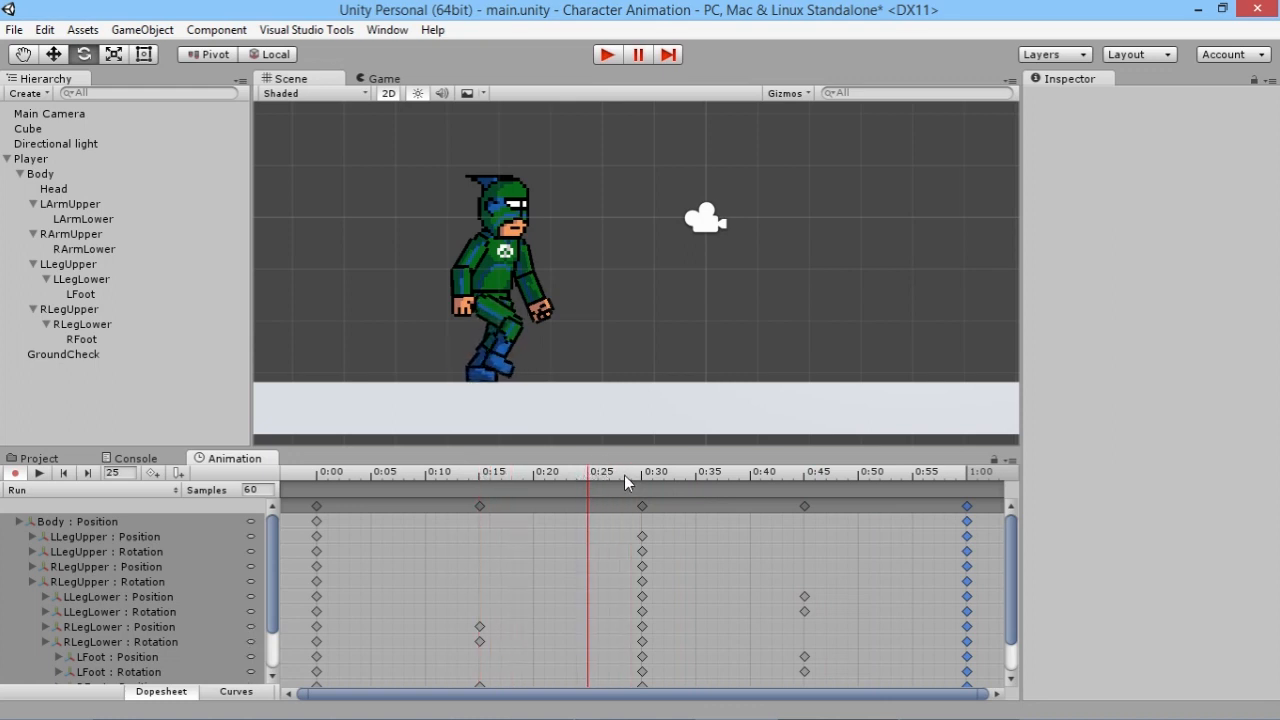
Swing the right arm forward at 0:00 by rotating RArmUpper to about 396° and RArmLower to about 64°.
{"action": "left_click_drag", "start_coordinate": [591, 469], "coordinate": [316, 478]}
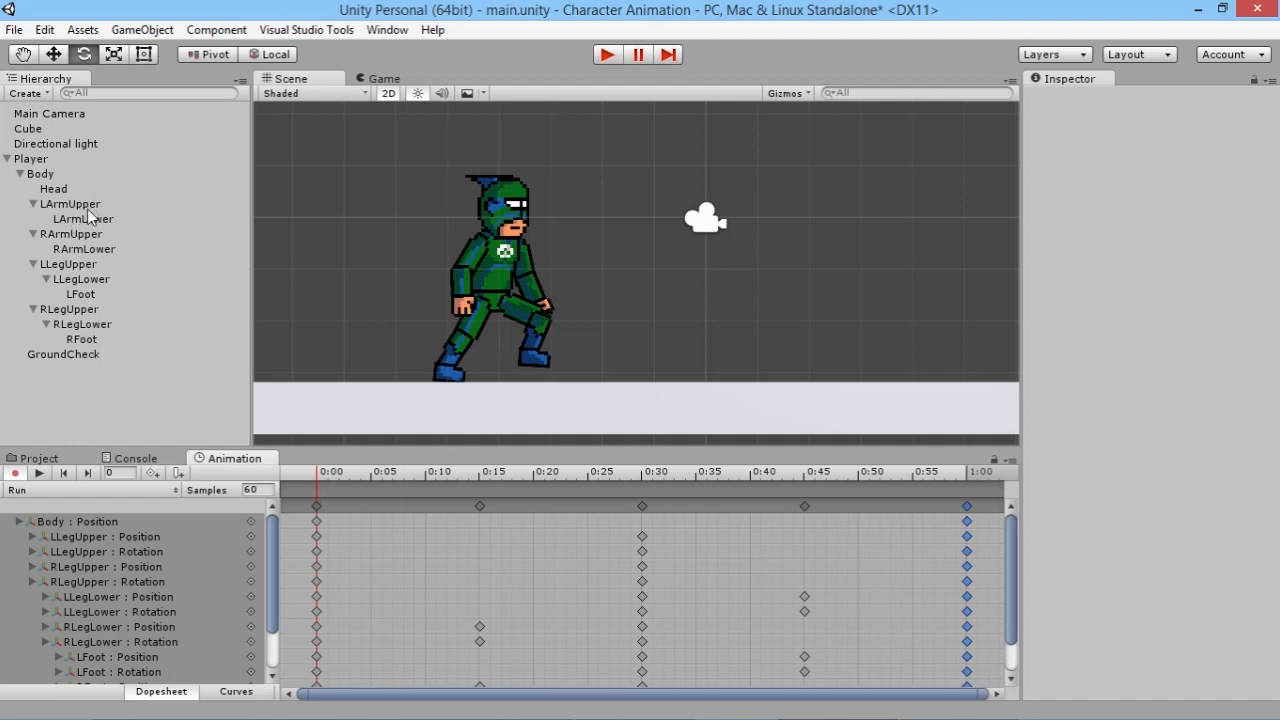
{"action": "left_click", "coordinate": [72, 235]}
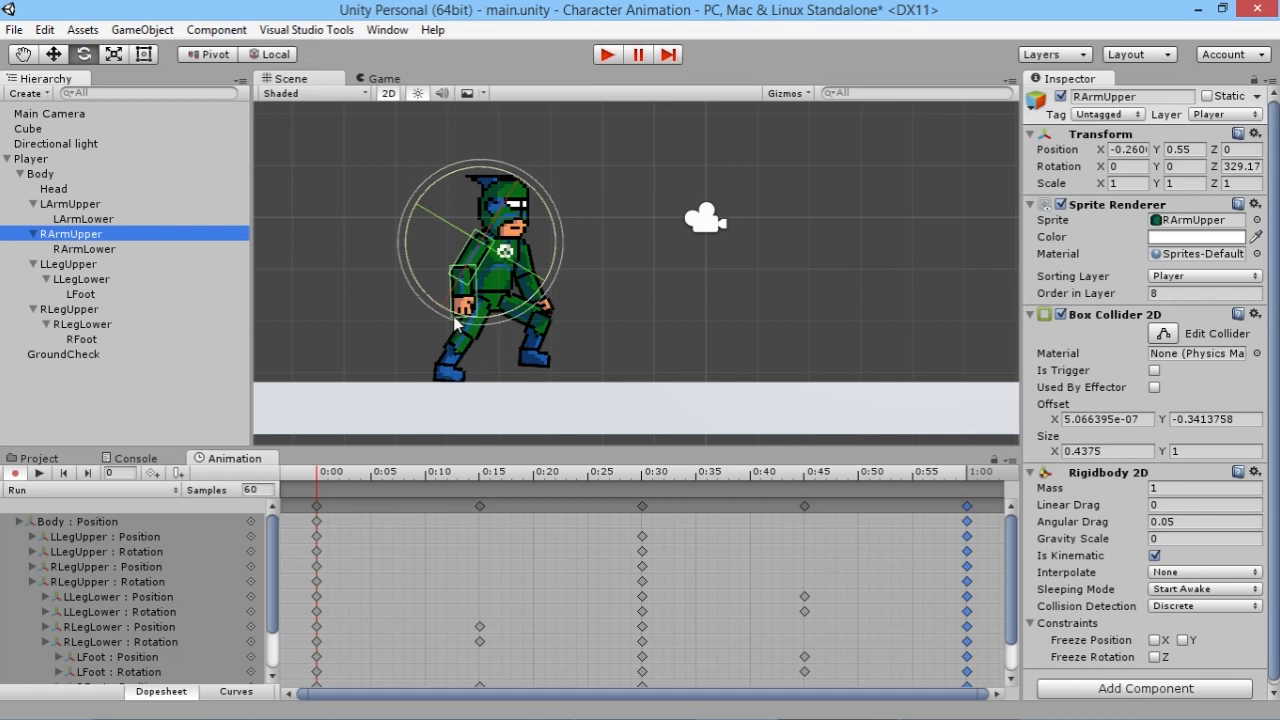
{"action": "left_click_drag", "start_coordinate": [553, 227], "coordinate": [397, 88]}
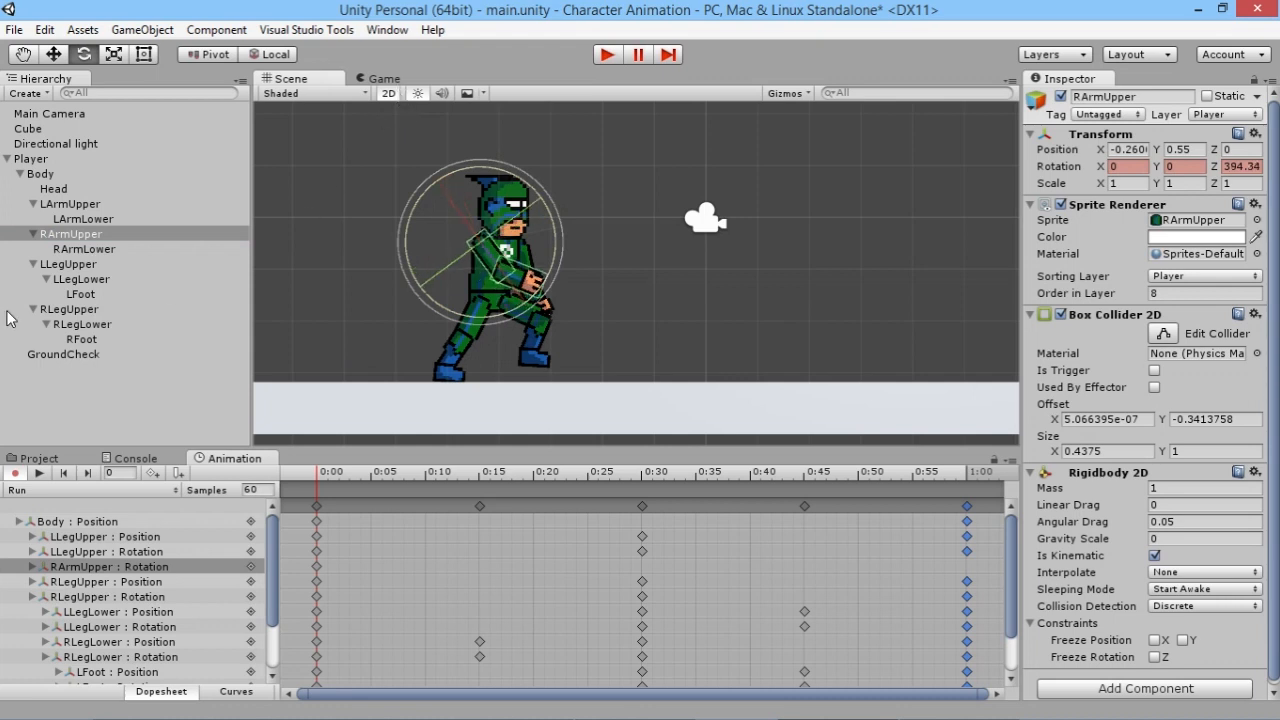
{"action": "left_click", "coordinate": [66, 250]}
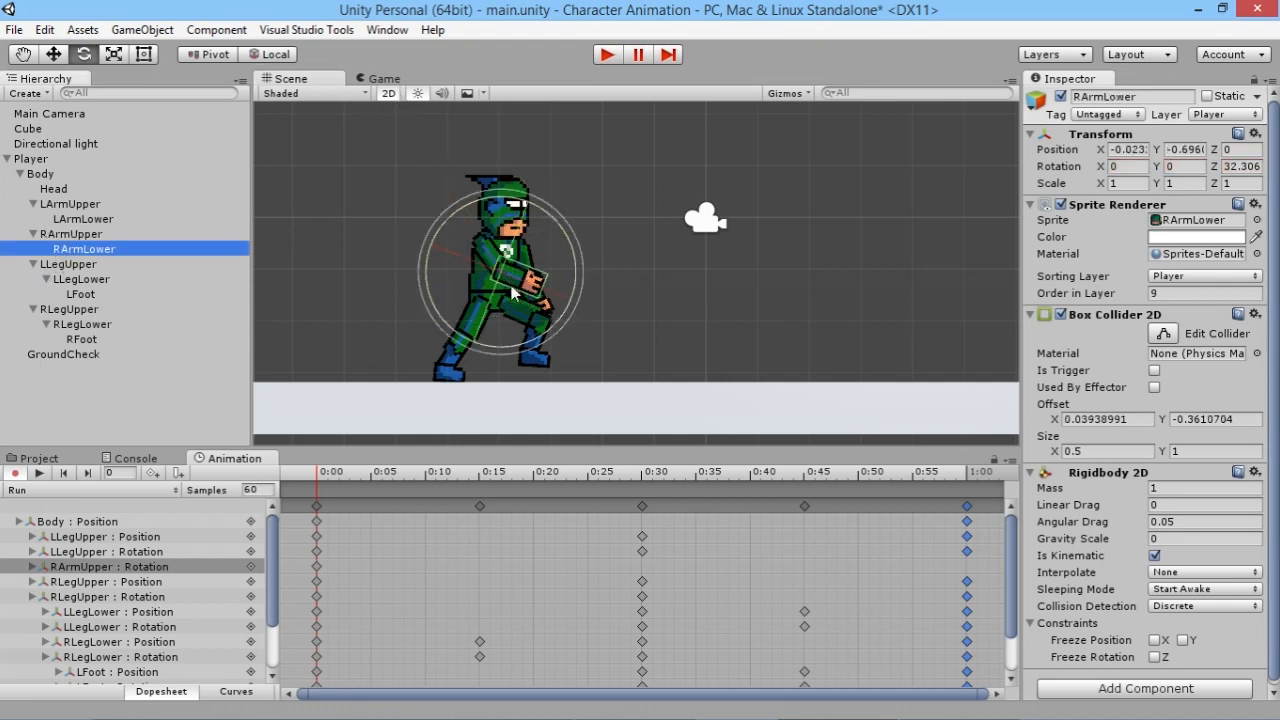
{"action": "left_click", "coordinate": [575, 260]}
{"action": "left_click_drag", "start_coordinate": [568, 212], "coordinate": [552, 188]}
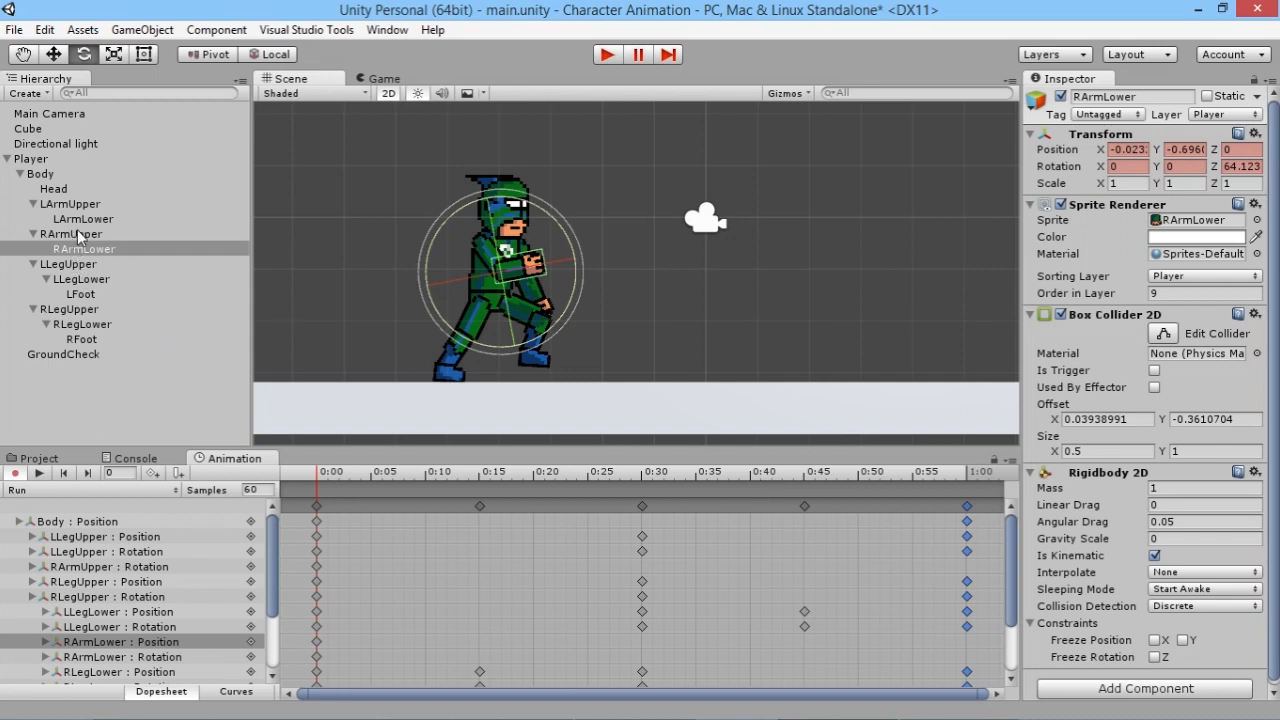
Swing the left arm backward at 0:00 by rotating LArmUpper to about -59° and LArmLower to about 61°.
{"action": "left_click", "coordinate": [85, 204]}
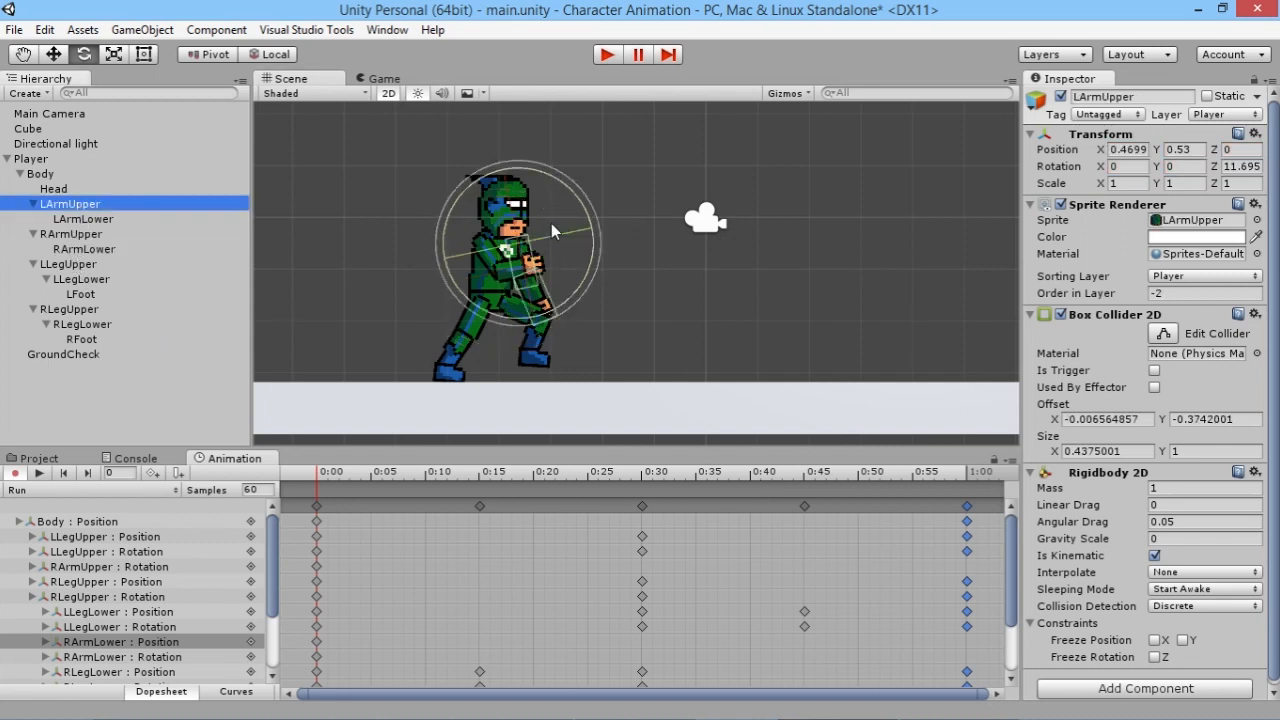
{"action": "left_click_drag", "start_coordinate": [541, 177], "coordinate": [701, 256]}
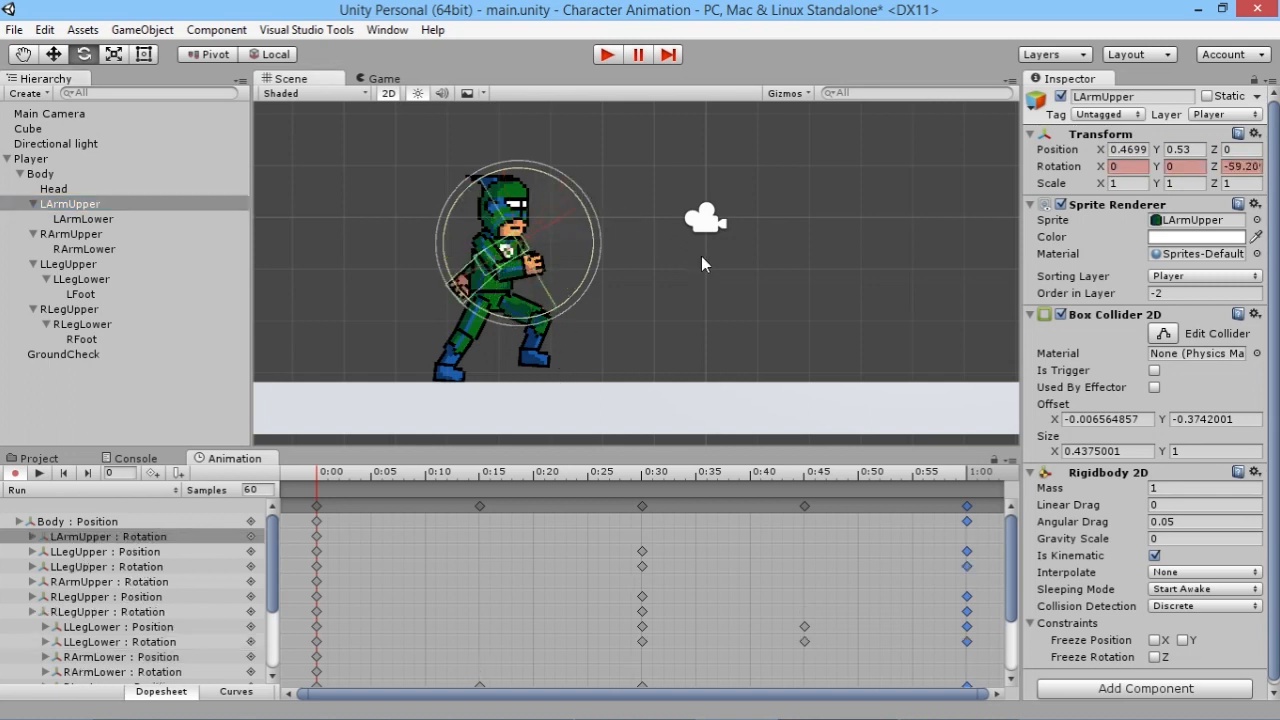
{"action": "left_click", "coordinate": [88, 219]}
{"action": "left_click", "coordinate": [558, 251]}
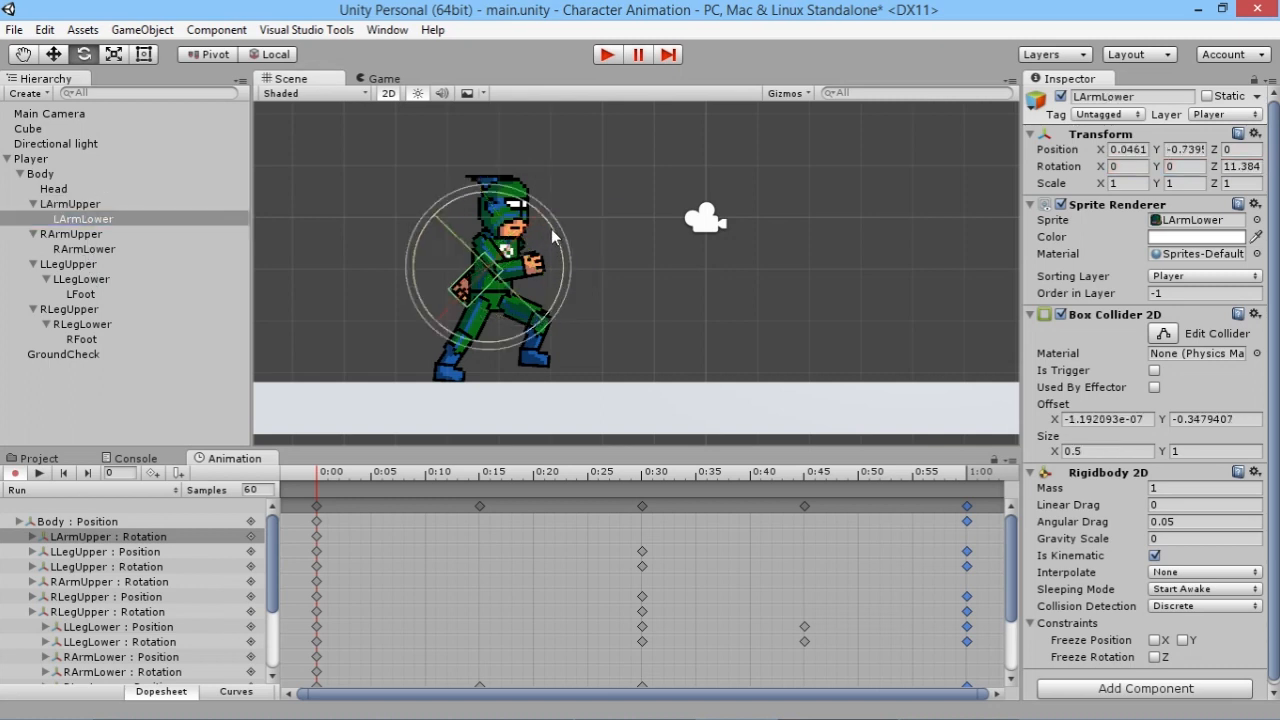
{"action": "left_click_drag", "start_coordinate": [547, 222], "coordinate": [106, 248]}
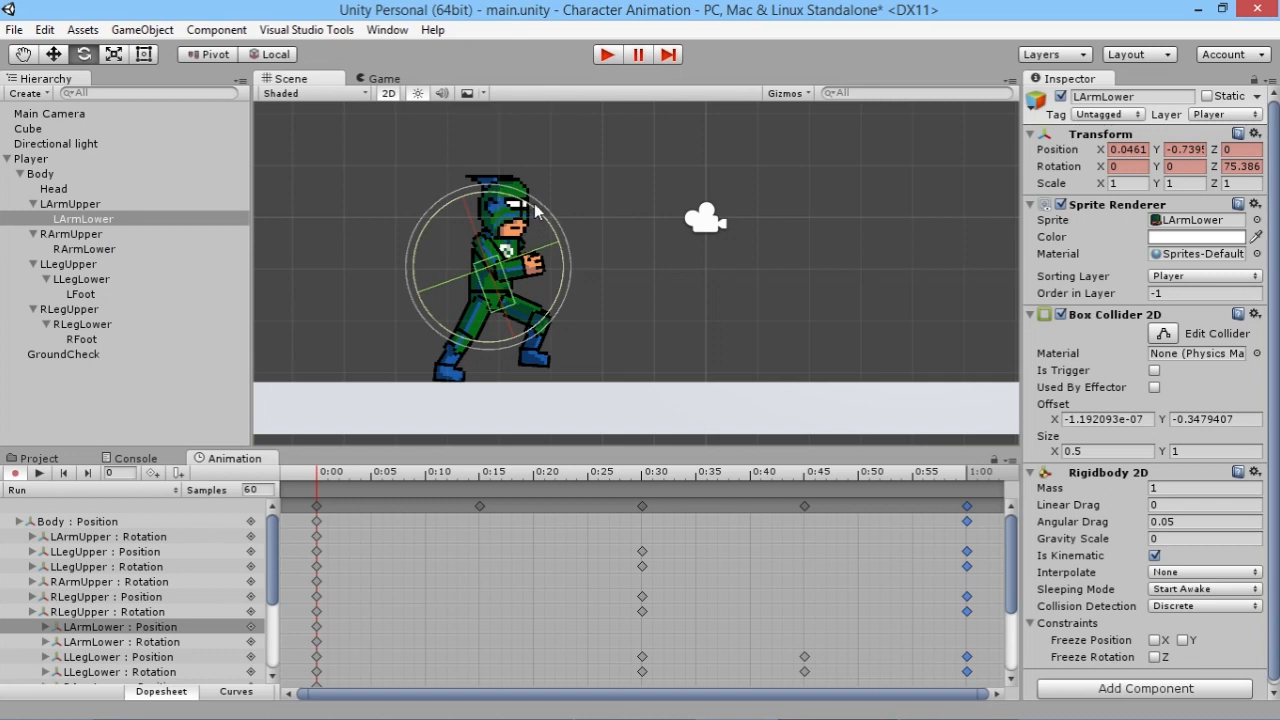
{"action": "left_click_drag", "start_coordinate": [533, 209], "coordinate": [536, 211]}
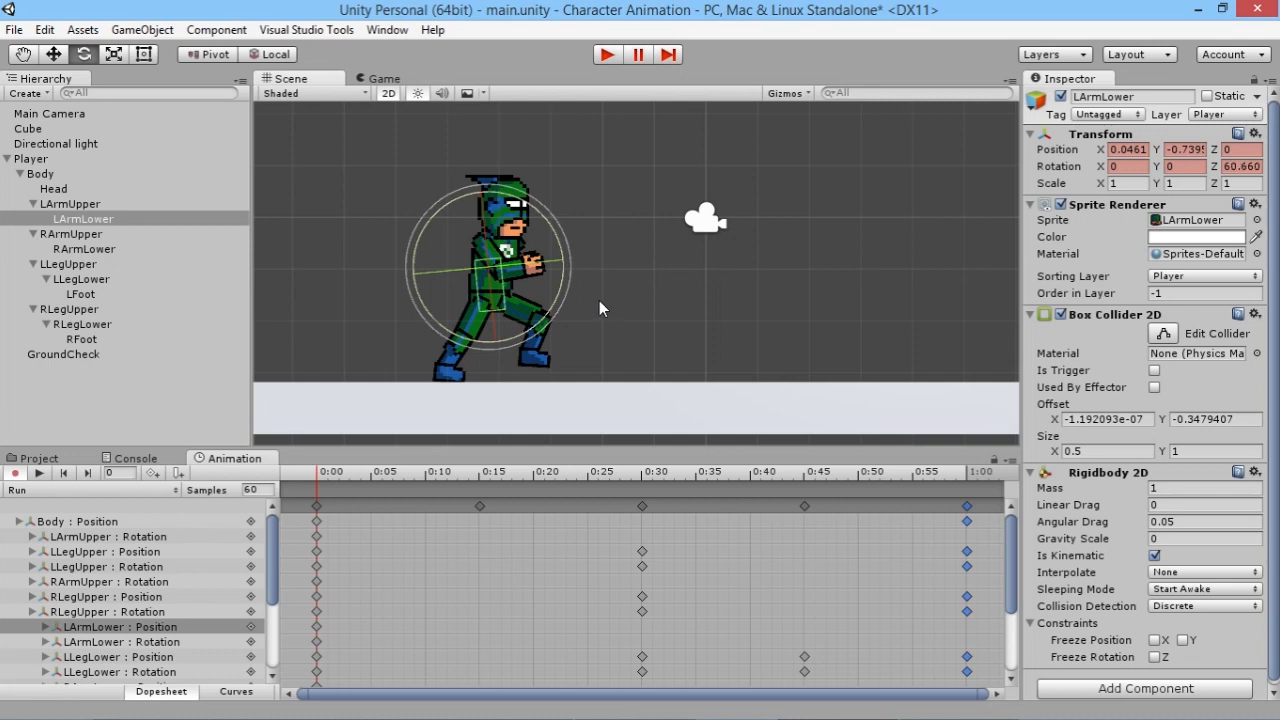
Swing the left upper arm forward at 0:30 by rotating LArmUpper to about -297°.
{"action": "left_click_drag", "start_coordinate": [314, 479], "coordinate": [282, 485]}
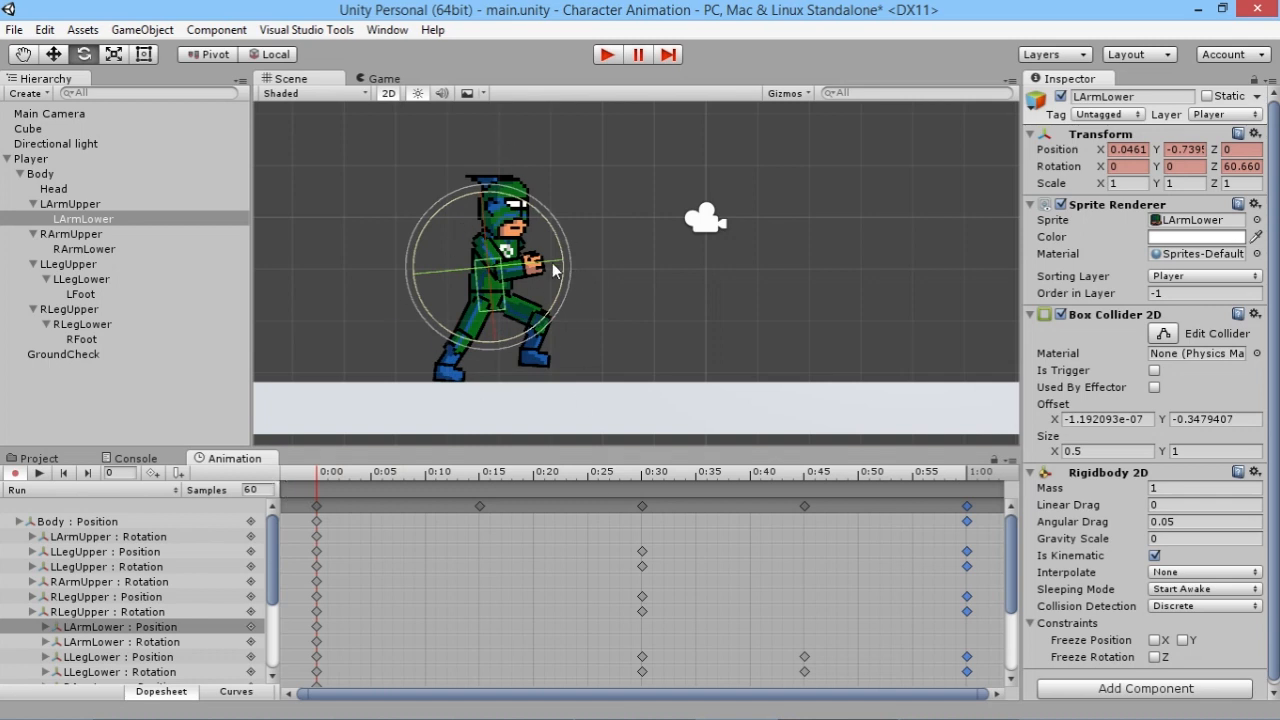
{"action": "left_click_drag", "start_coordinate": [320, 477], "coordinate": [645, 481]}
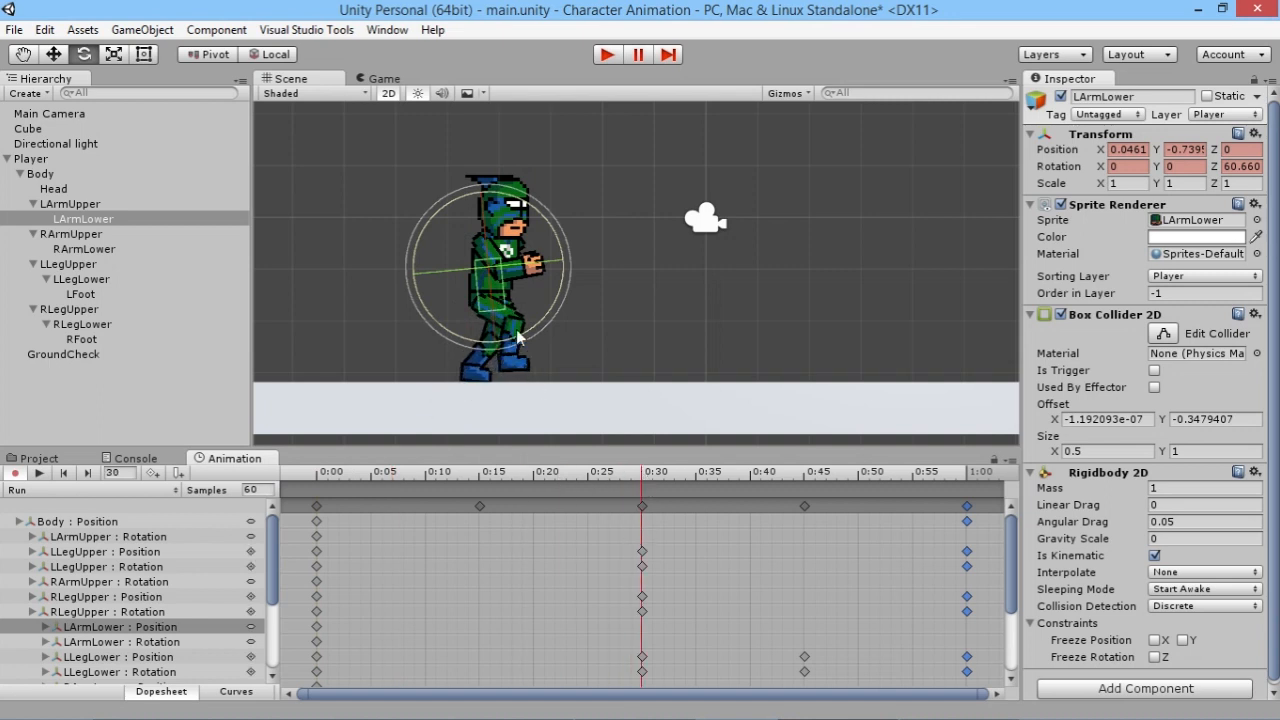
{"action": "left_click", "coordinate": [76, 204]}
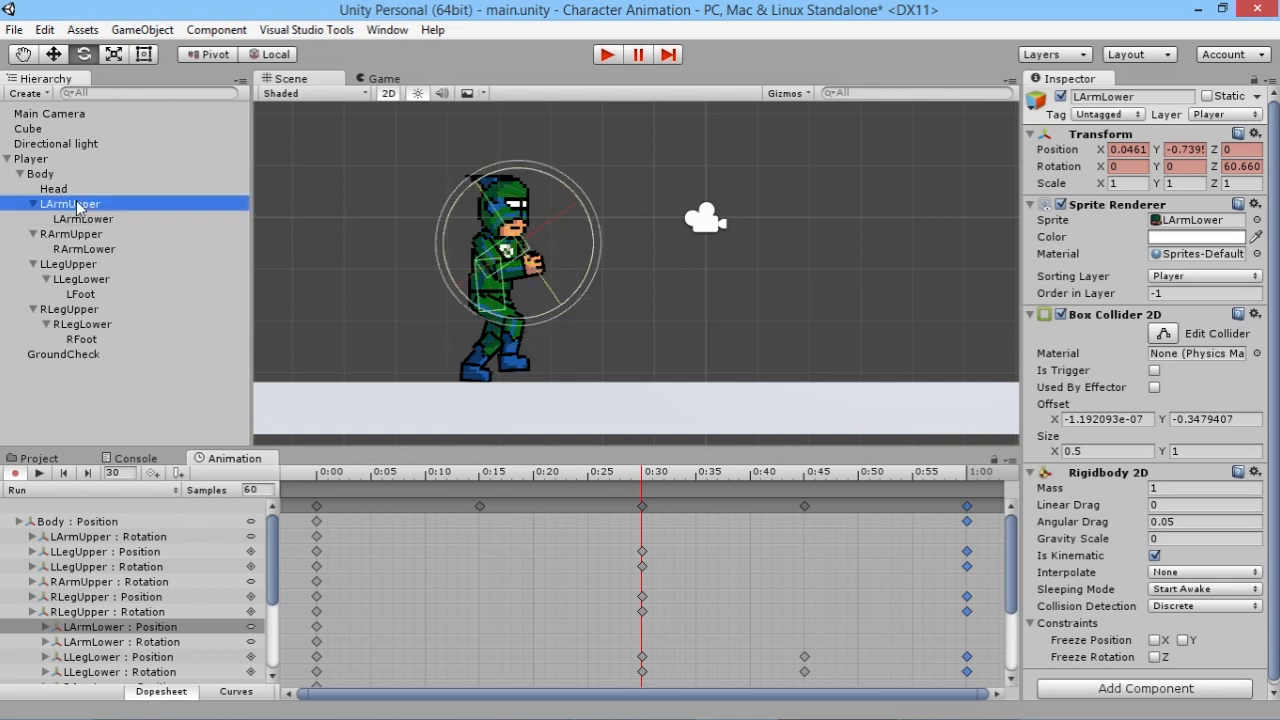
{"action": "left_click", "coordinate": [593, 258]}
{"action": "left_click_drag", "start_coordinate": [590, 235], "coordinate": [544, 103]}
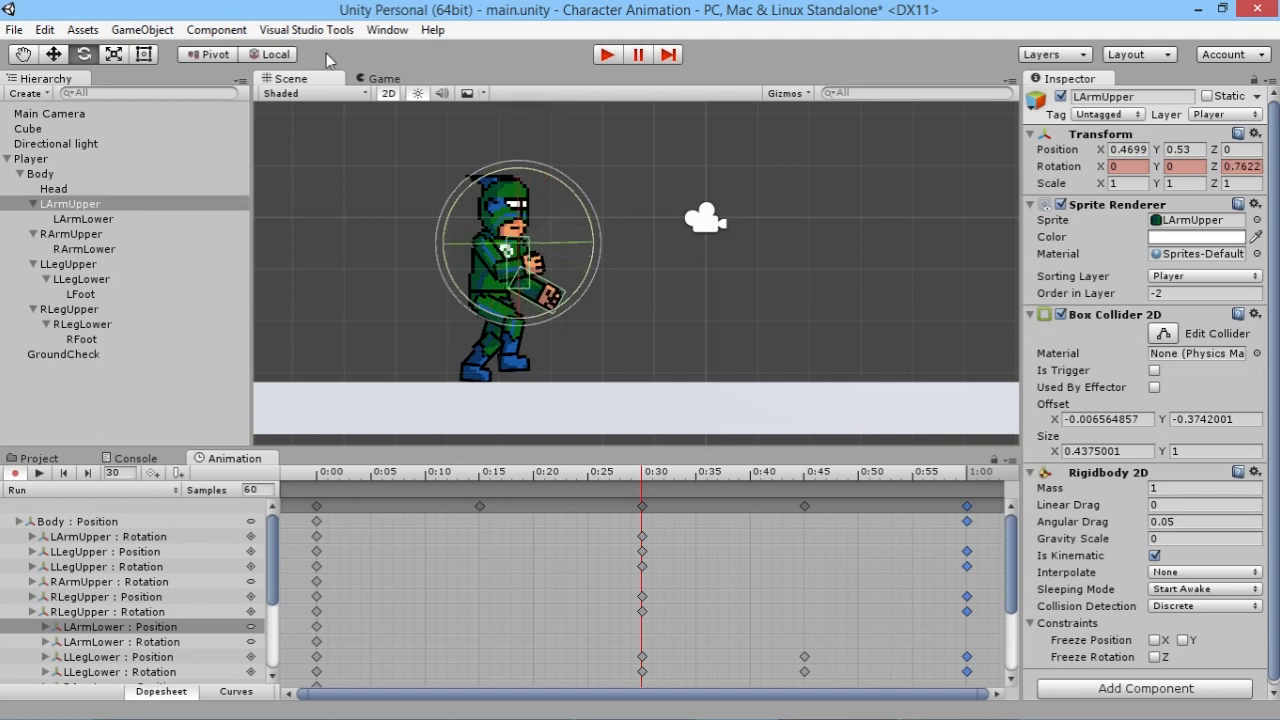
{"action": "left_click_drag", "start_coordinate": [269, 80], "coordinate": [683, 120]}
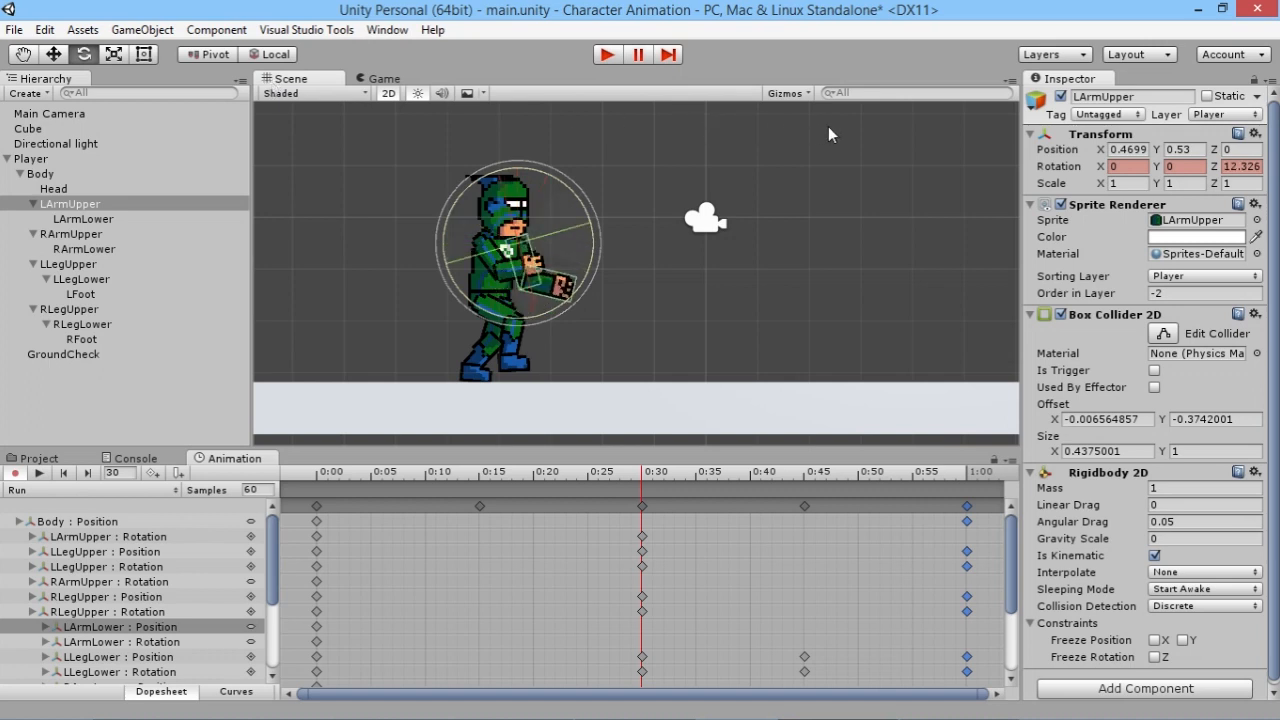
{"action": "left_click_drag", "start_coordinate": [828, 126], "coordinate": [867, 124]}
{"action": "left_click_drag", "start_coordinate": [655, 293], "coordinate": [613, 313]}
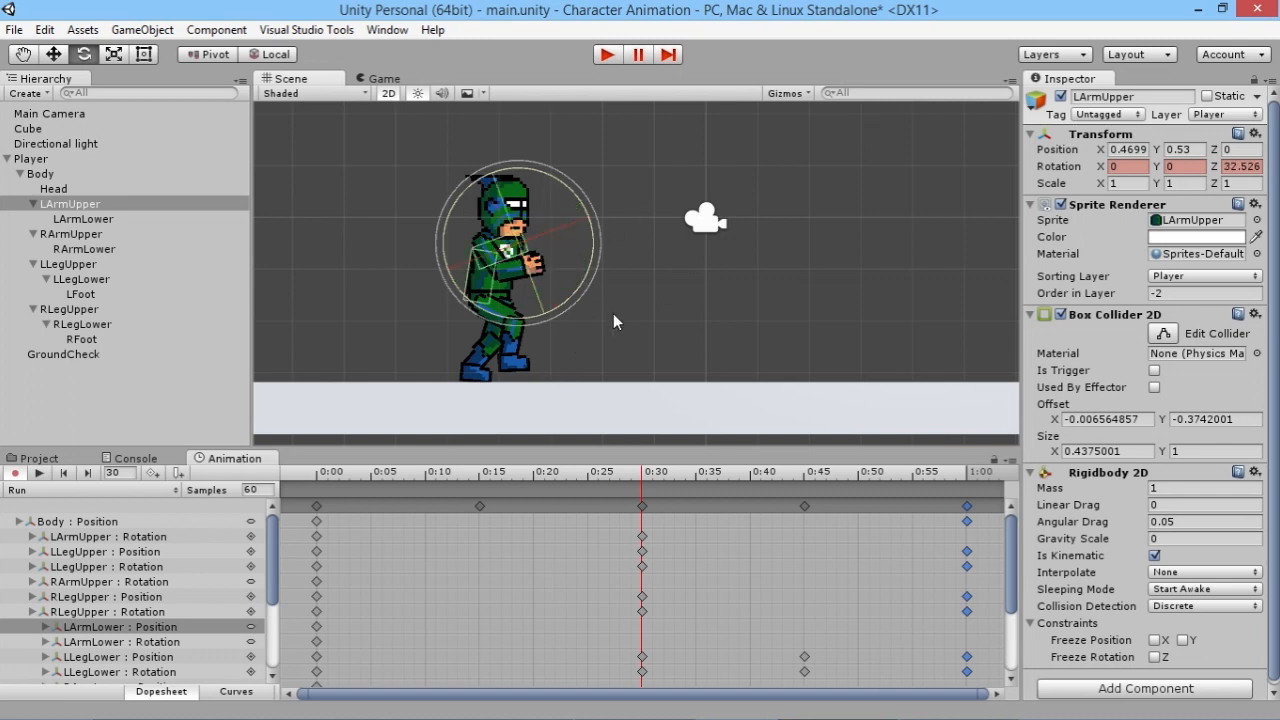
{"action": "left_click_drag", "start_coordinate": [534, 169], "coordinate": [779, 183]}
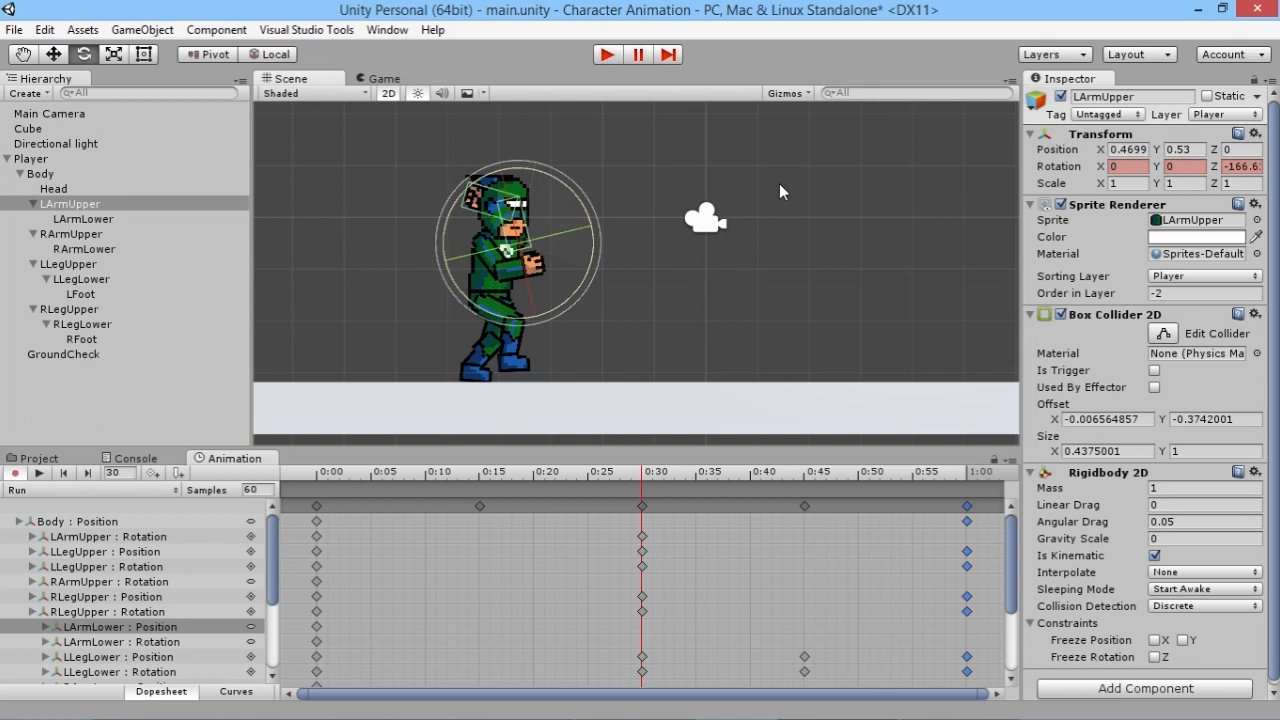
{"action": "left_click_drag", "start_coordinate": [880, 193], "coordinate": [1110, 218]}
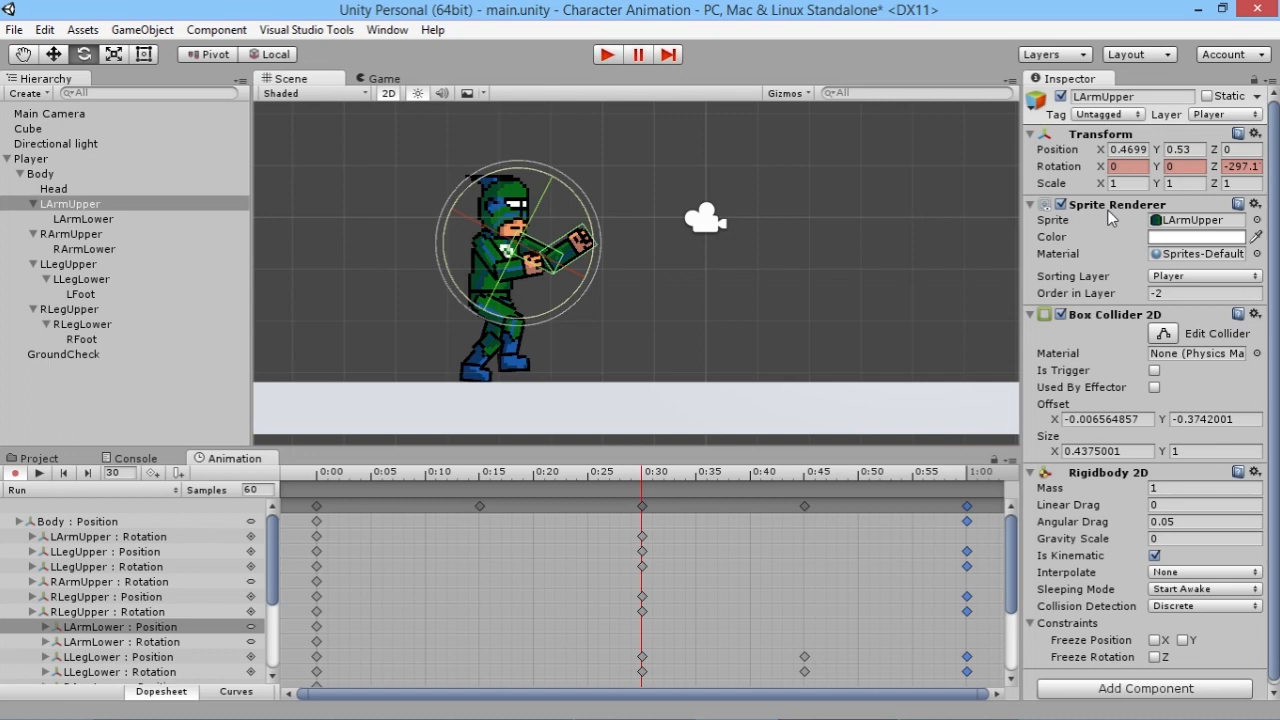
Bend the left forearm upward at 0:30 by rotating LArmLower to about 76°.
{"action": "left_click", "coordinate": [112, 218]}
{"action": "left_click", "coordinate": [583, 200]}
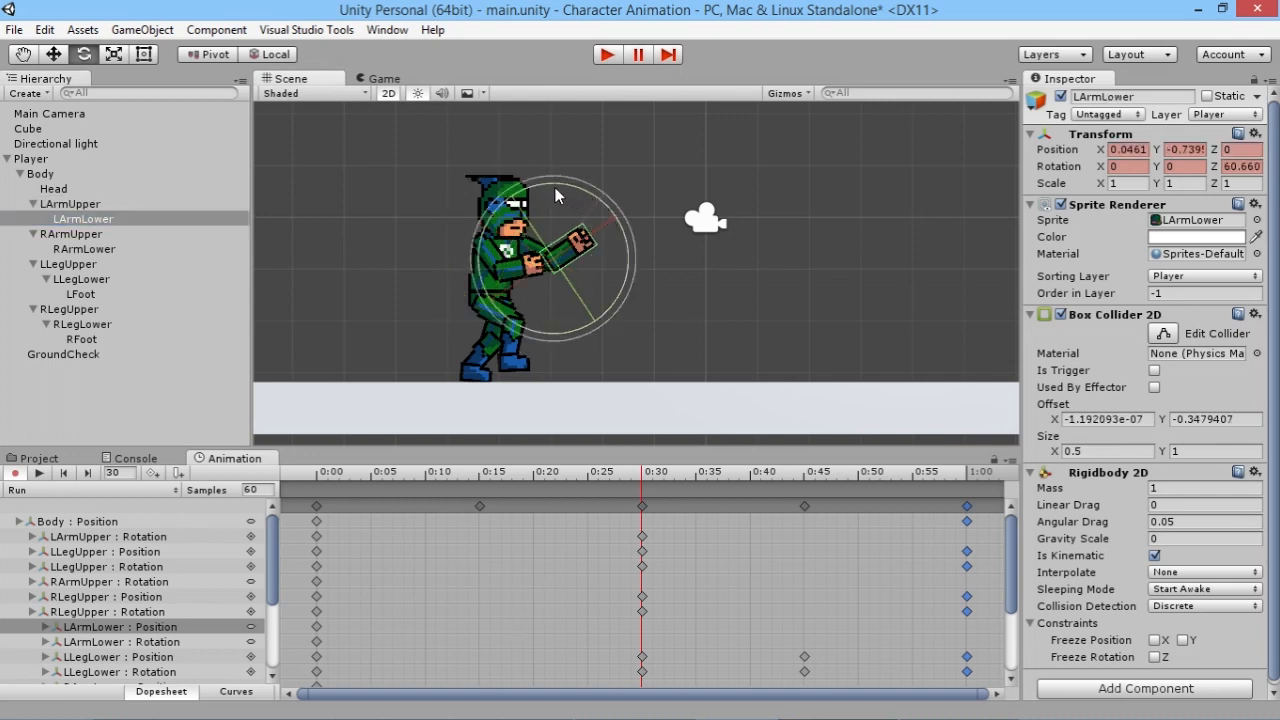
{"action": "left_click_drag", "start_coordinate": [583, 200], "coordinate": [555, 186]}
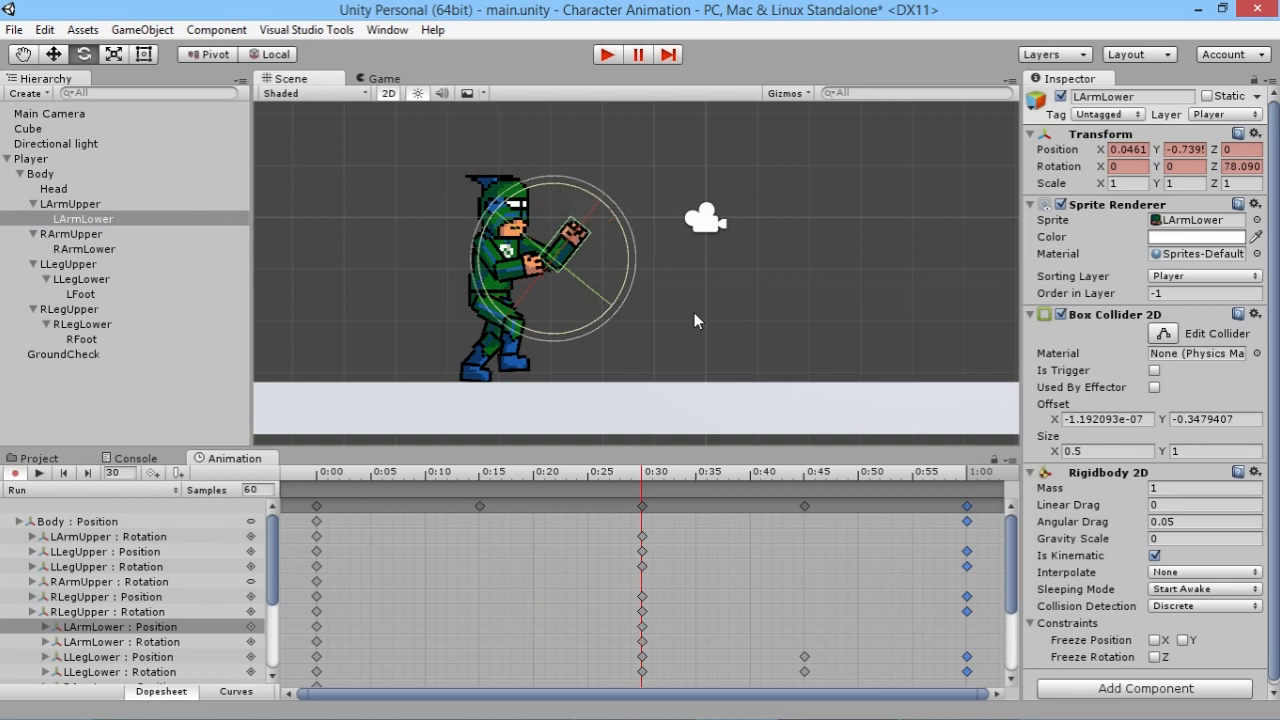
{"action": "key", "text": "ctrl+z"}
{"action": "left_click", "coordinate": [77, 236]}
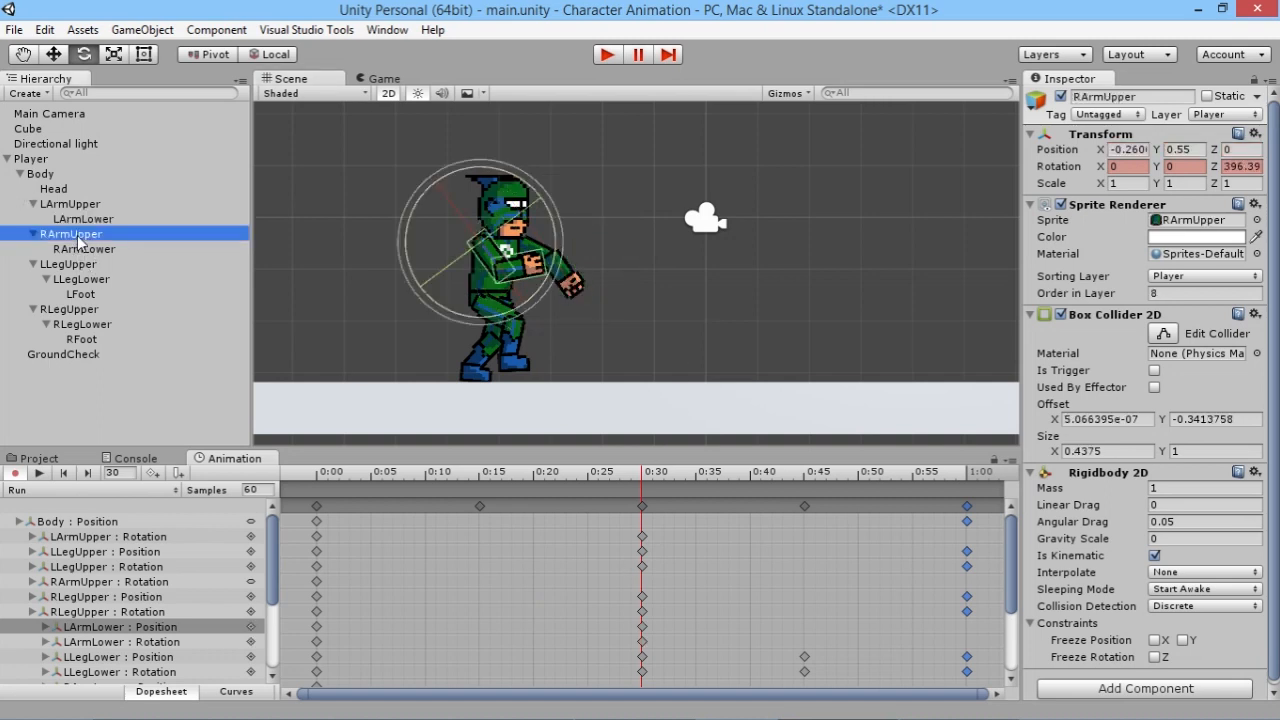
{"action": "left_click", "coordinate": [88, 219]}
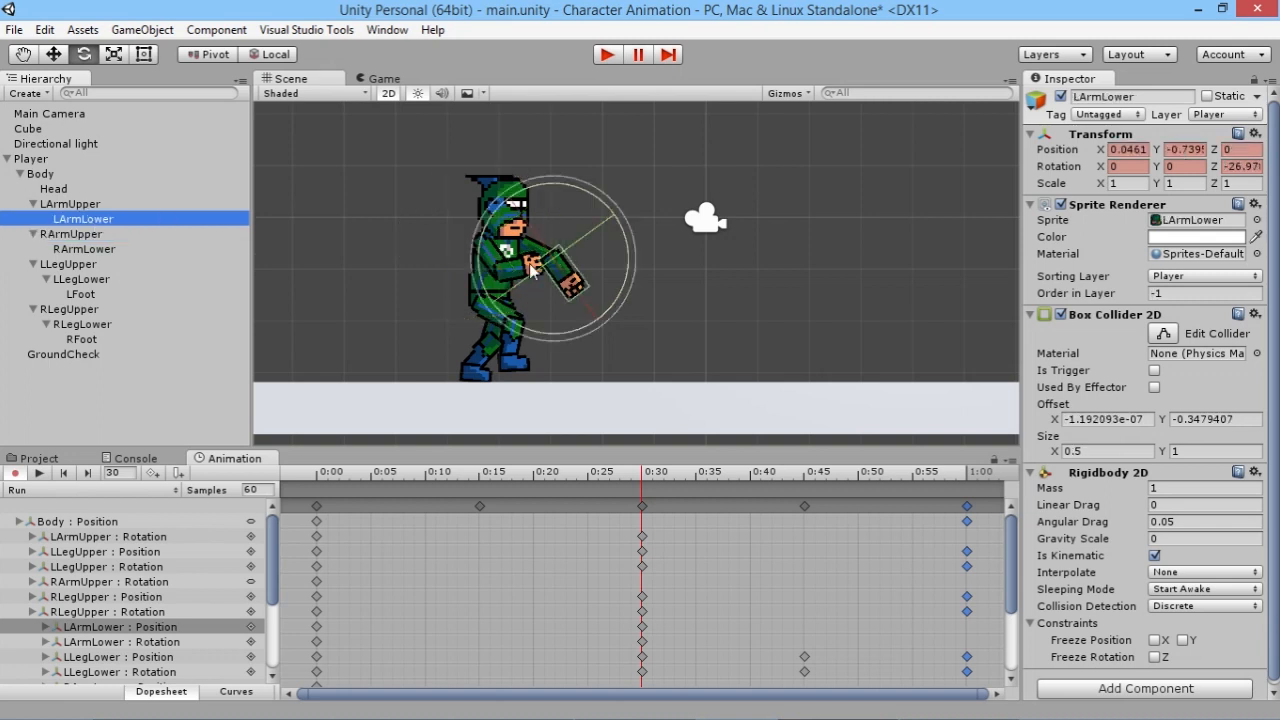
{"action": "left_click", "coordinate": [629, 257]}
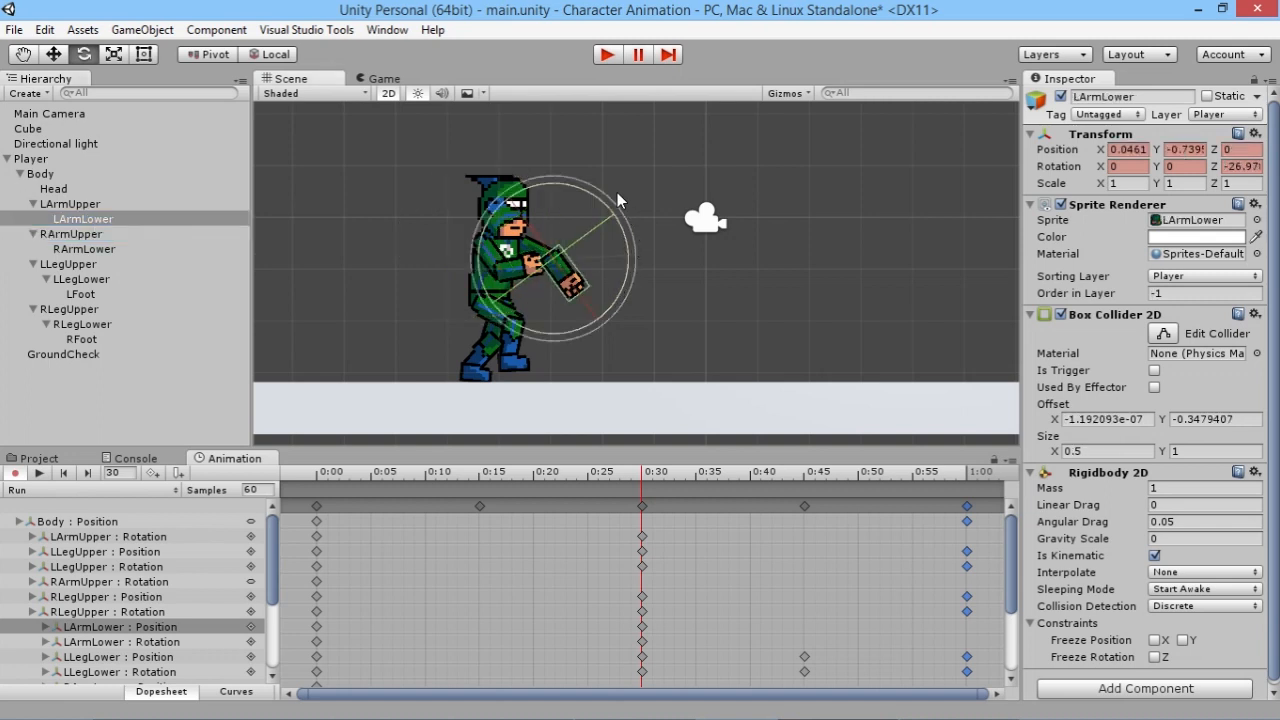
{"action": "left_click_drag", "start_coordinate": [603, 157], "coordinate": [598, 708]}
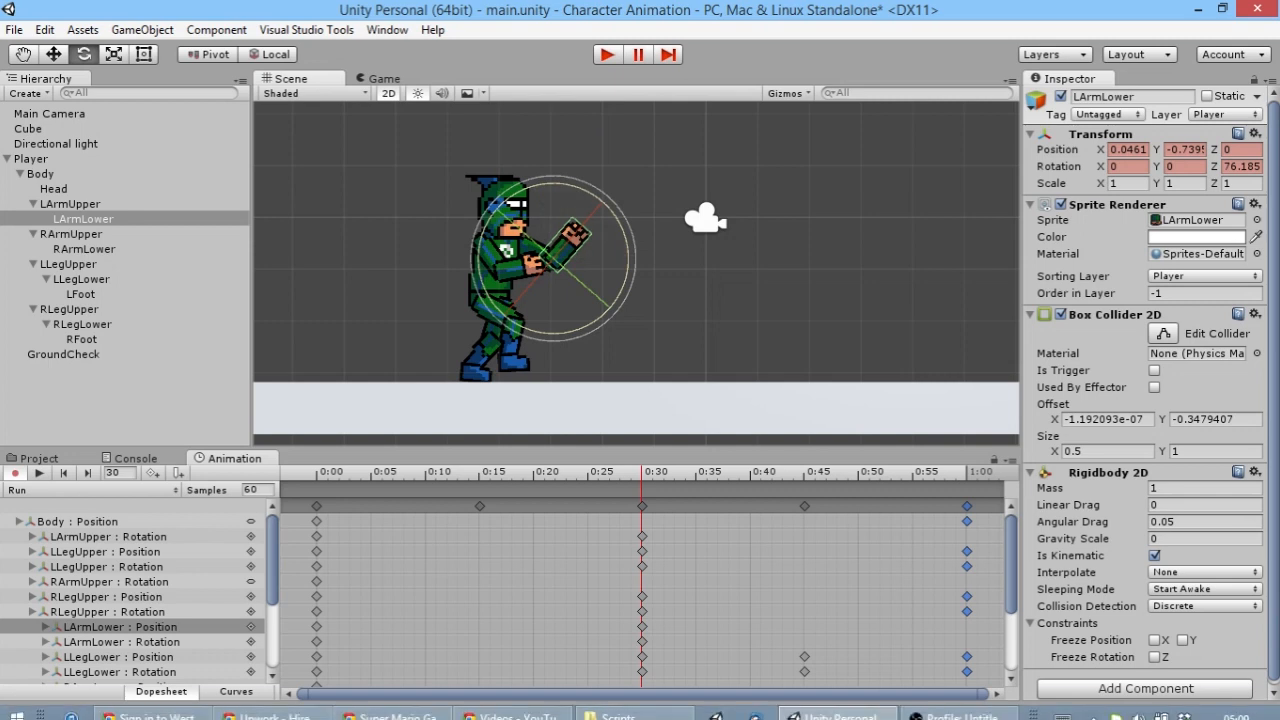
Swing the right arm backward at 0:30 by rotating RArmUpper to about 291° and RArmLower to about -320°.
{"action": "left_click", "coordinate": [70, 234]}
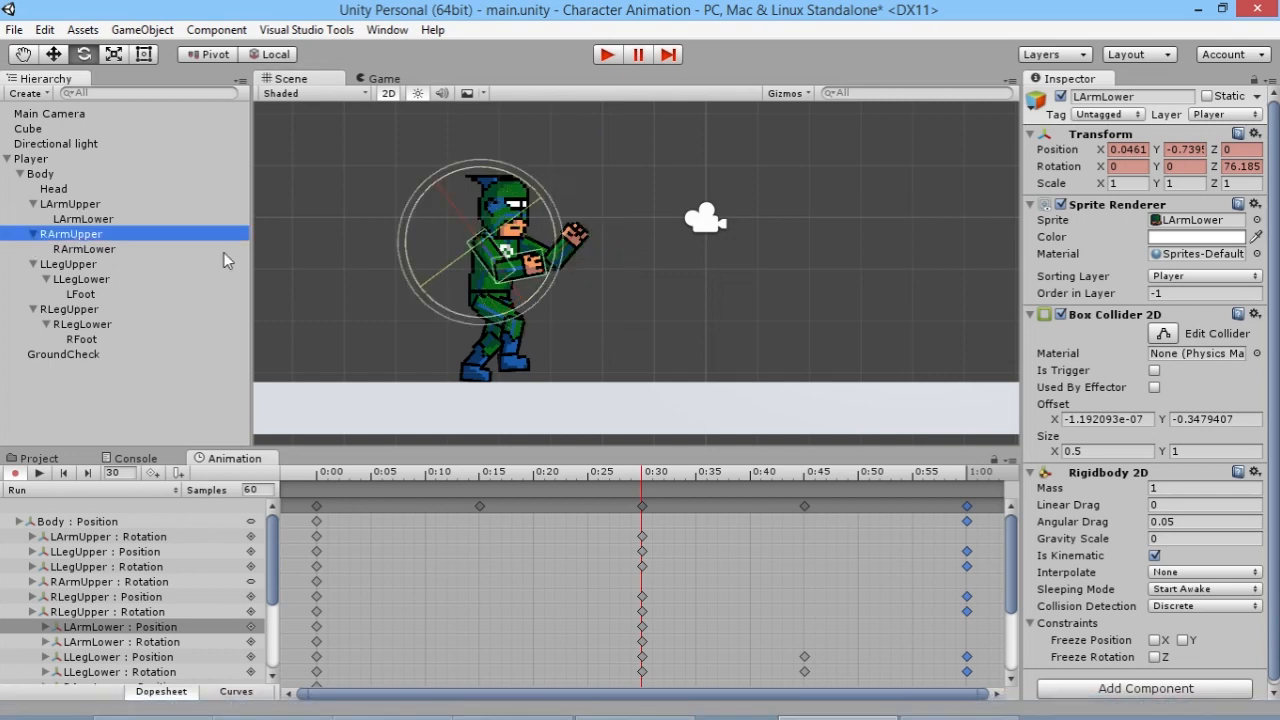
{"action": "left_click", "coordinate": [467, 170]}
{"action": "left_click_drag", "start_coordinate": [573, 186], "coordinate": [776, 236]}
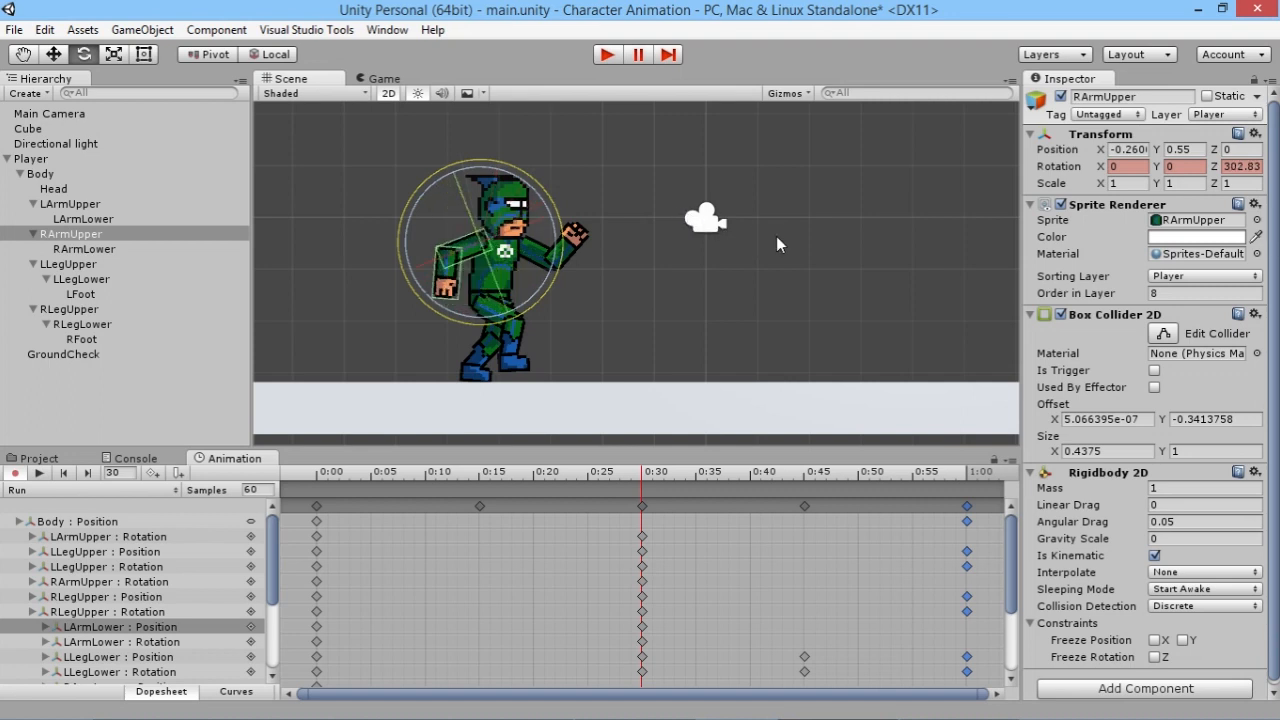
{"action": "left_click", "coordinate": [133, 246]}
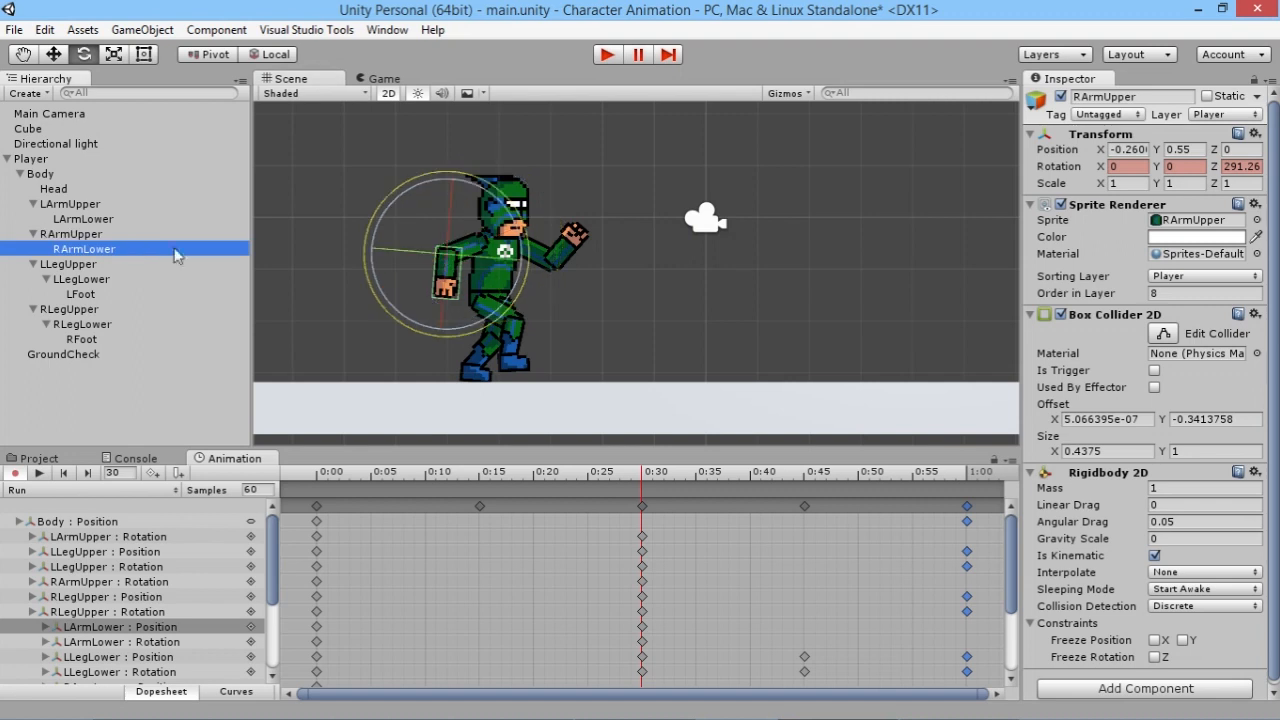
{"action": "left_click", "coordinate": [482, 188]}
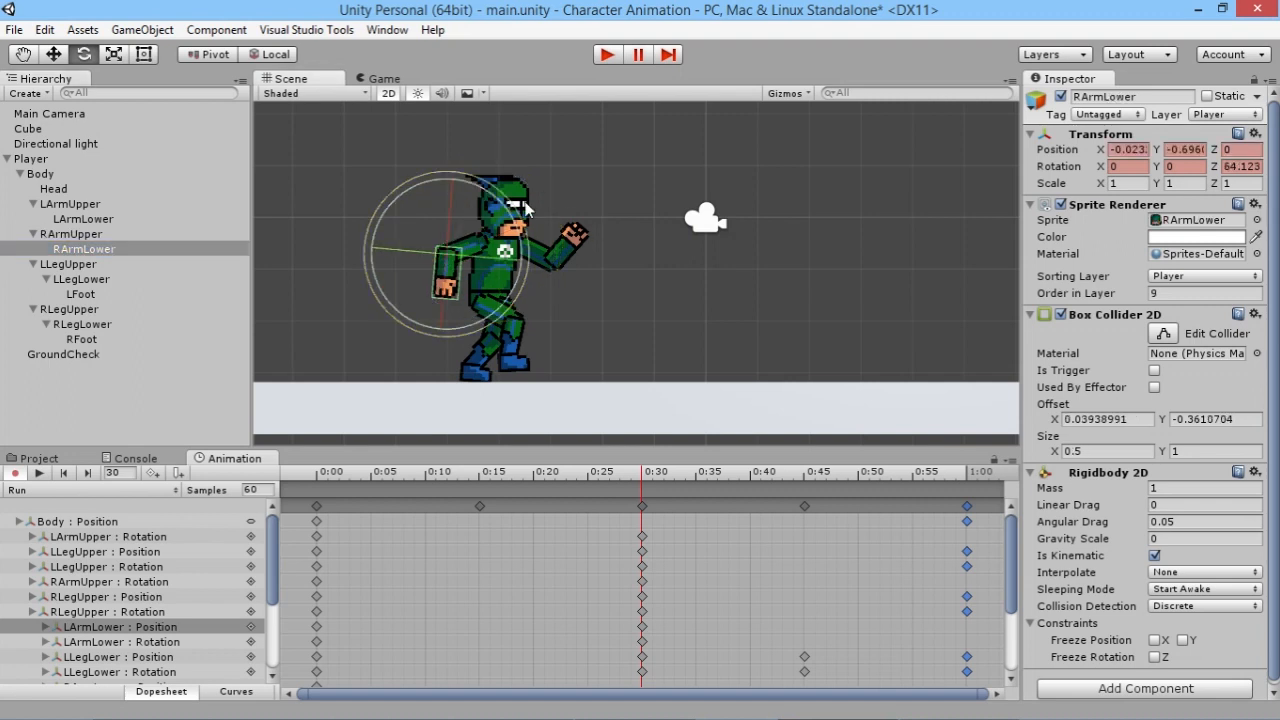
{"action": "left_click_drag", "start_coordinate": [544, 207], "coordinate": [558, 214]}
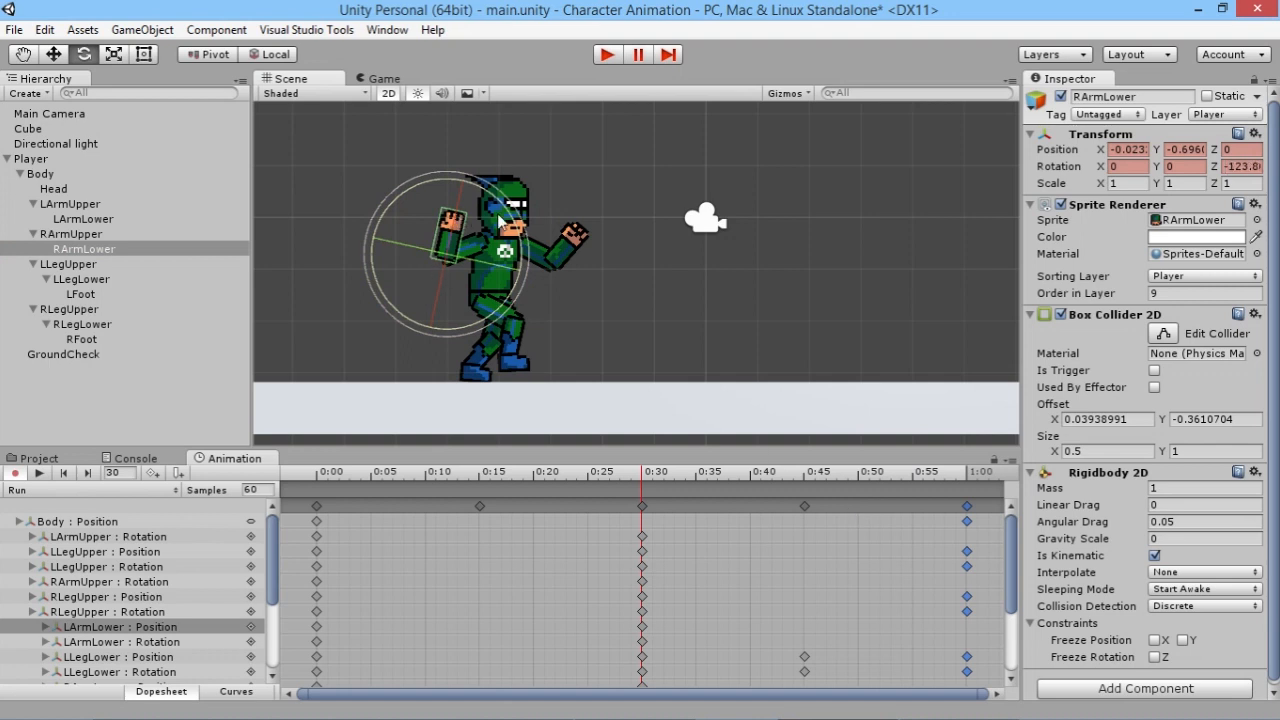
{"action": "left_click_drag", "start_coordinate": [532, 208], "coordinate": [562, 225]}
{"action": "left_click_drag", "start_coordinate": [646, 226], "coordinate": [753, 244]}
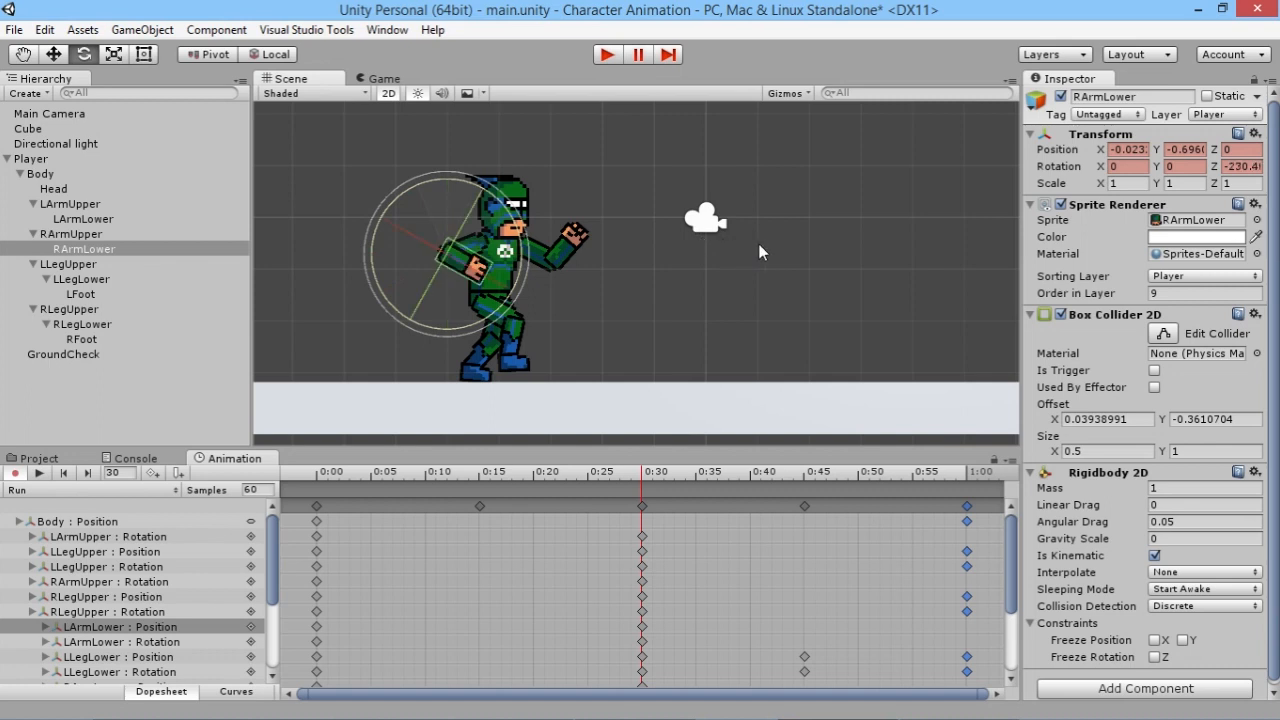
{"action": "key", "text": "ctrl+z"}
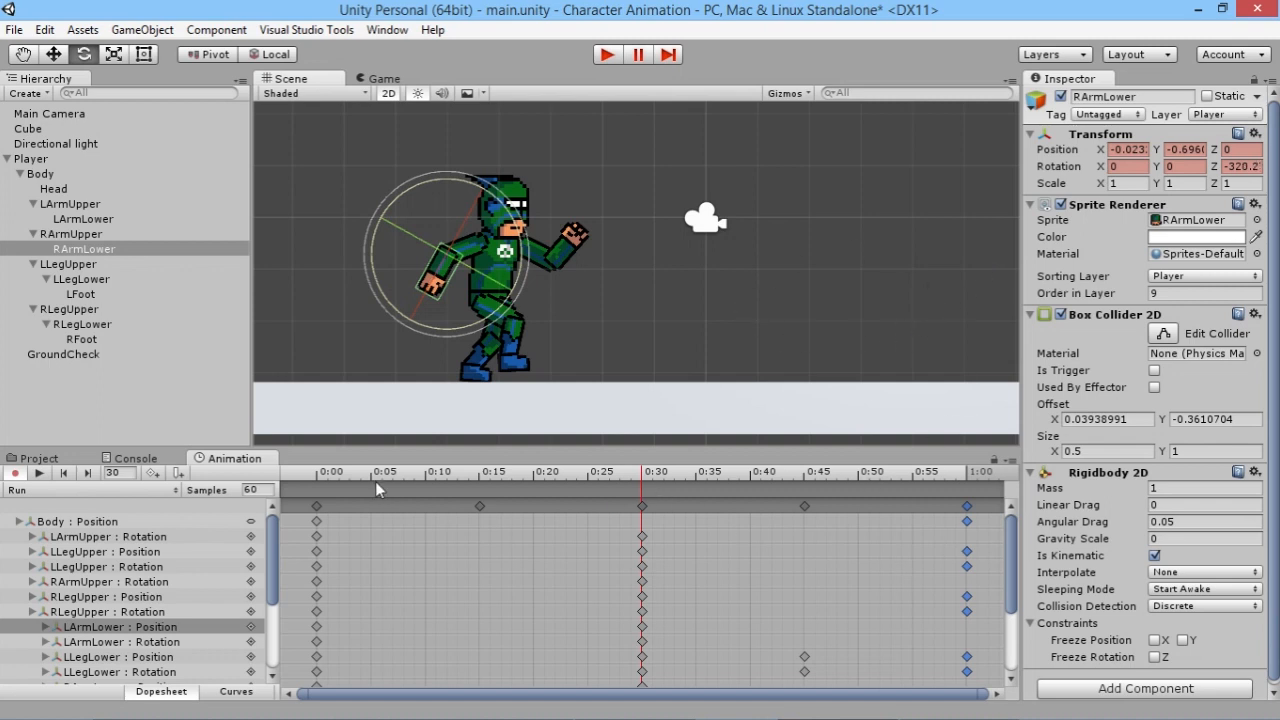
Compare the Run clip's poses at the 0:00 and 1:00 keyframes and check which properties have keys at each time.
{"action": "left_click", "coordinate": [318, 507]}
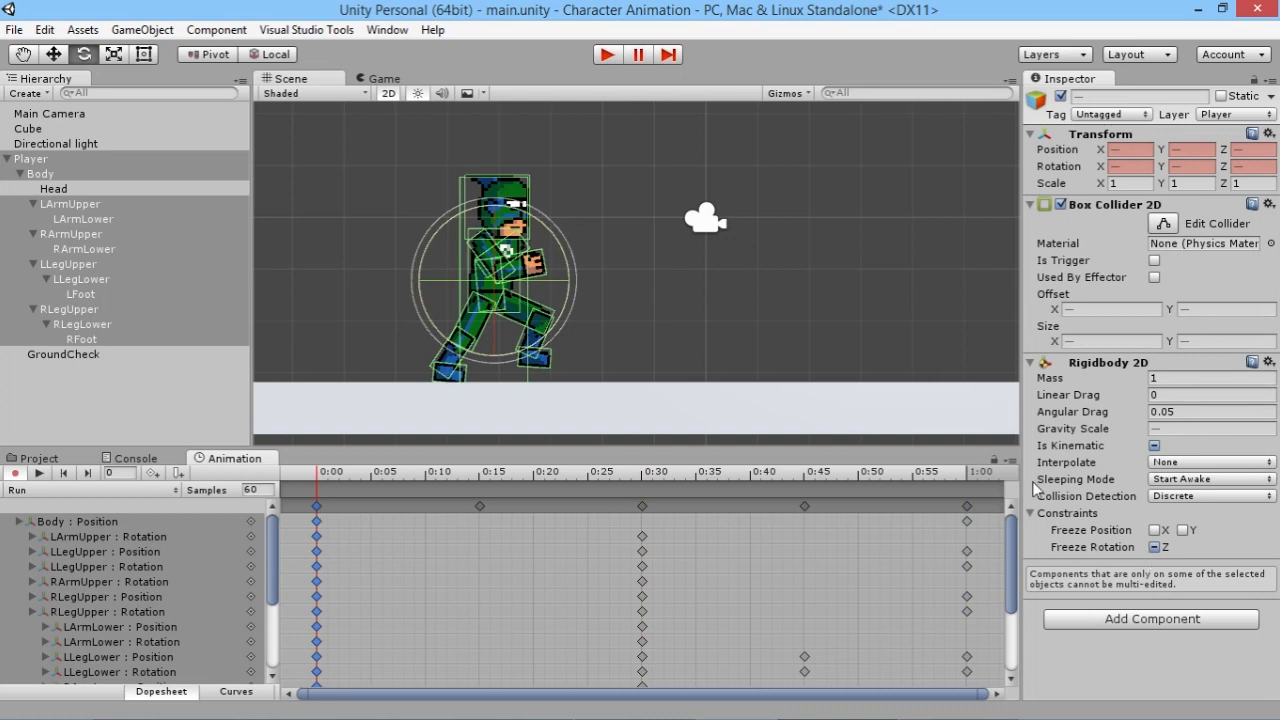
{"action": "left_click", "coordinate": [966, 506]}
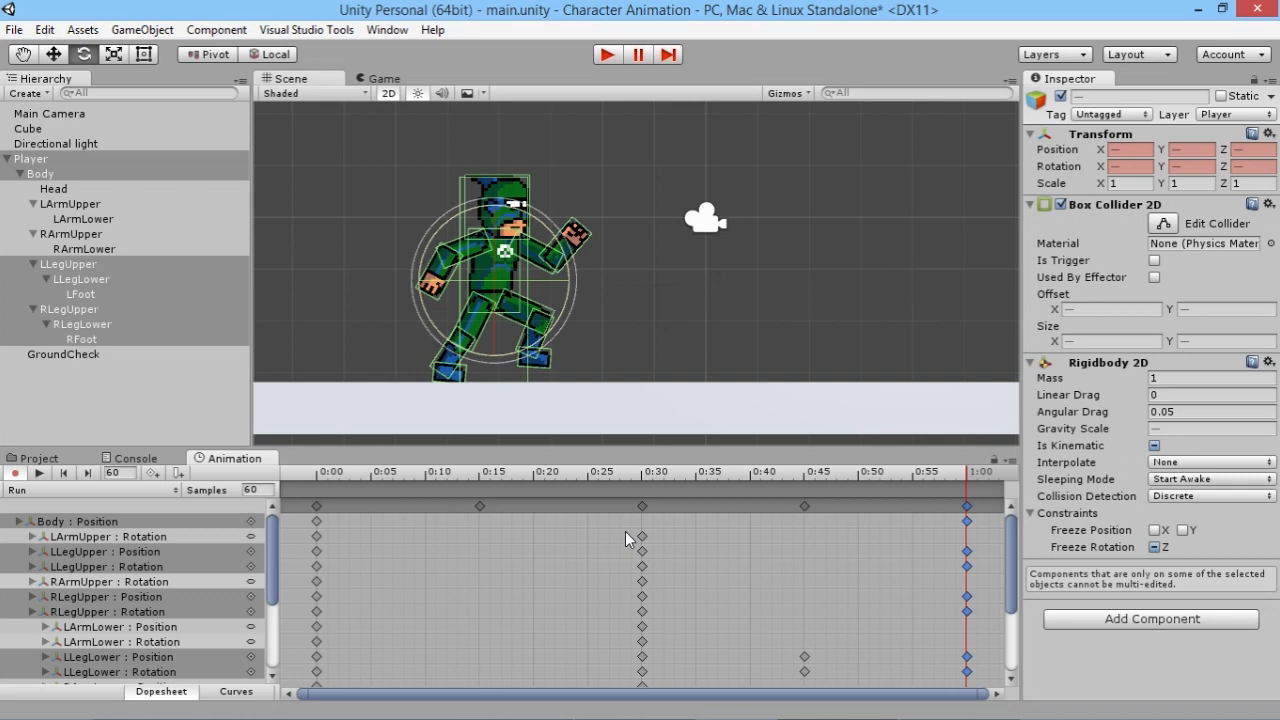
{"action": "key", "text": "ctrl+z"}
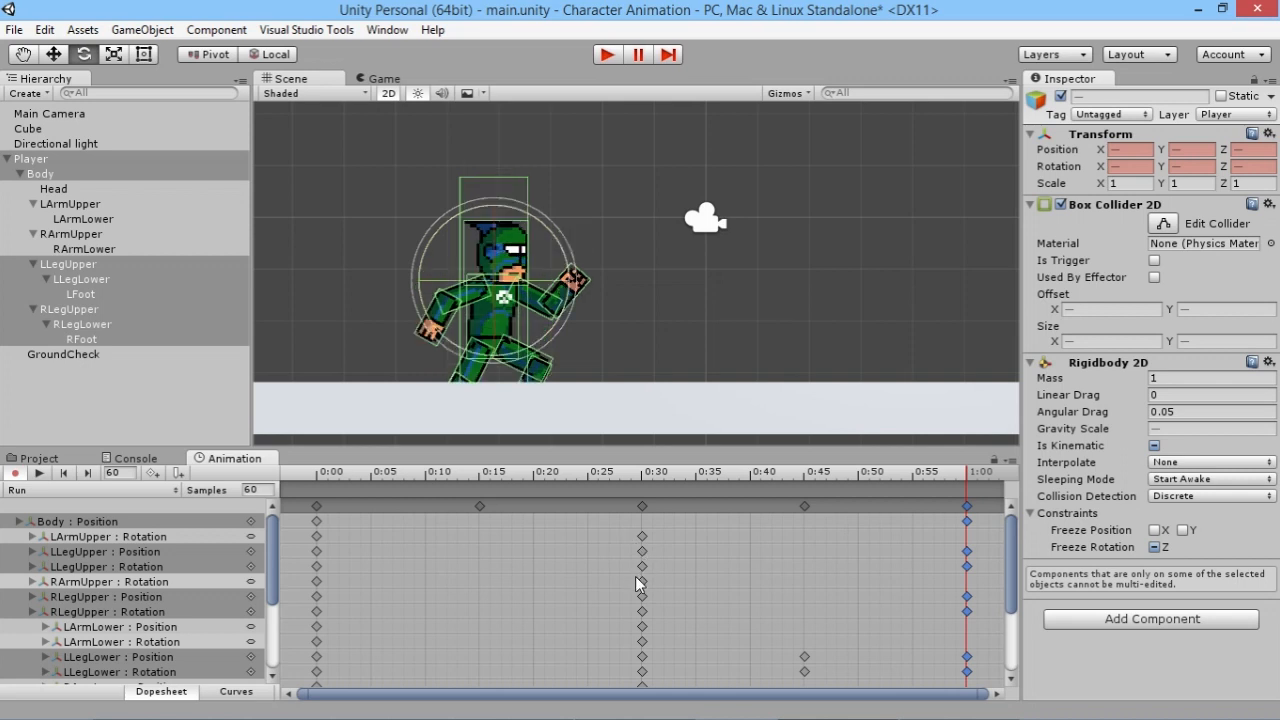
{"action": "scroll", "coordinate": [635, 231], "scroll_direction": "down", "scroll_amount": 6}
{"action": "scroll", "coordinate": [640, 262], "scroll_direction": "up", "scroll_amount": 4}
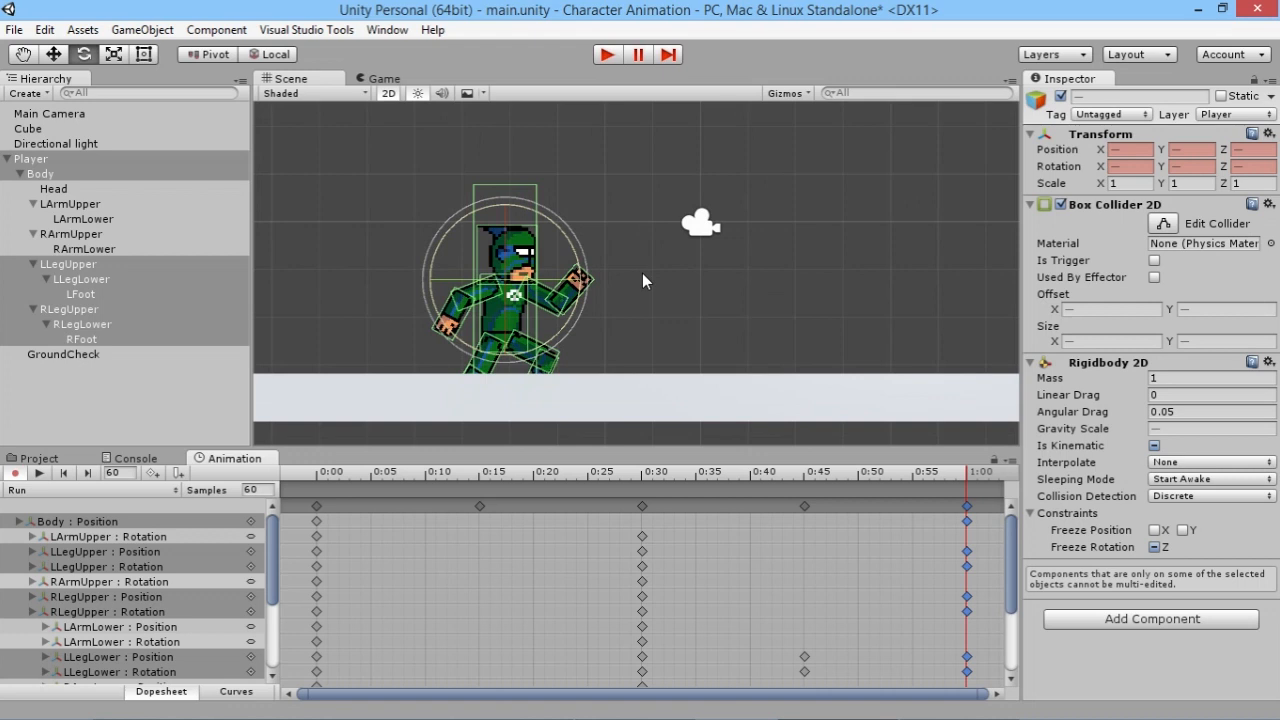
{"action": "left_click", "coordinate": [953, 474]}
{"action": "key", "text": "period"}
{"action": "key", "text": "period"}
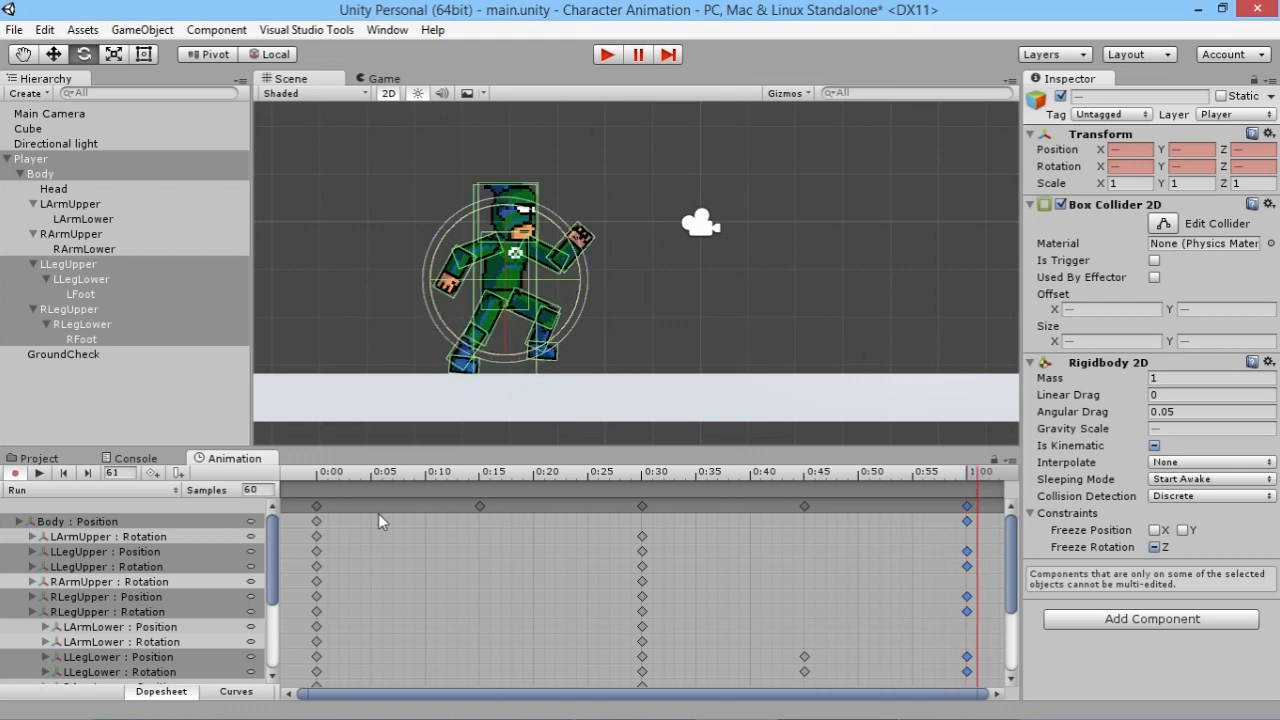
{"action": "left_click", "coordinate": [316, 506]}
{"action": "right_click", "coordinate": [312, 506]}
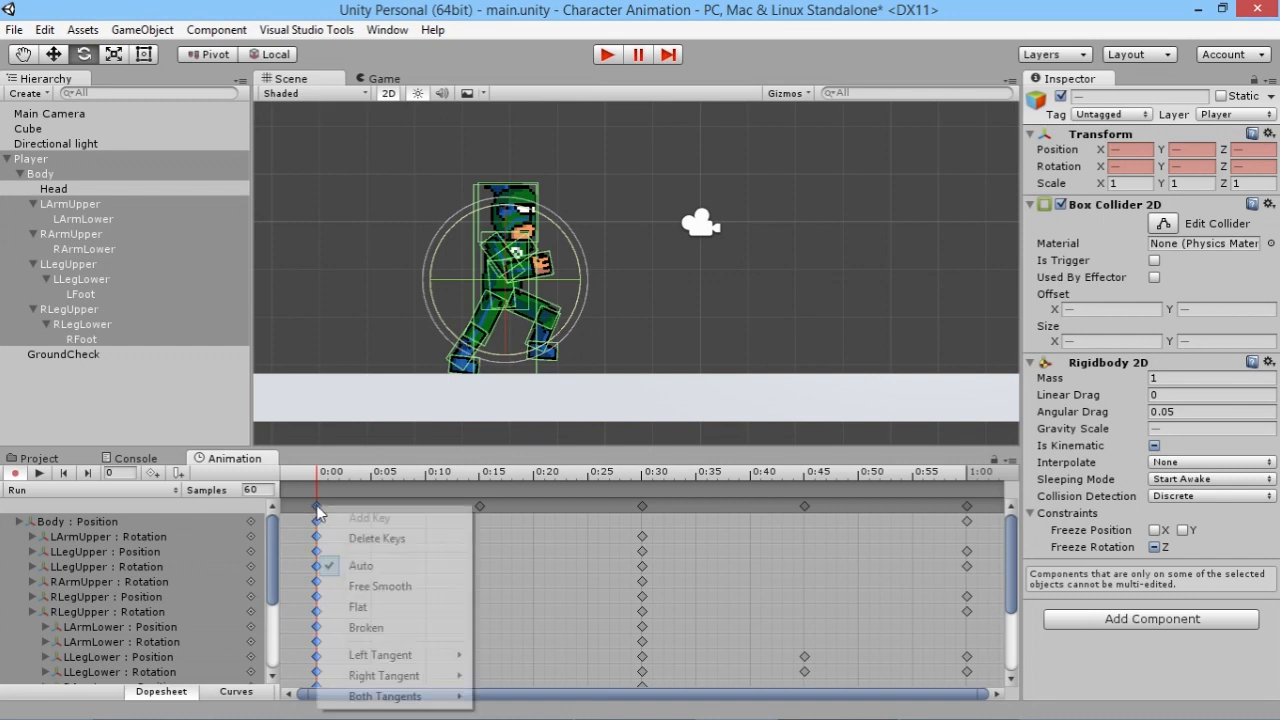
{"action": "left_click", "coordinate": [305, 511]}
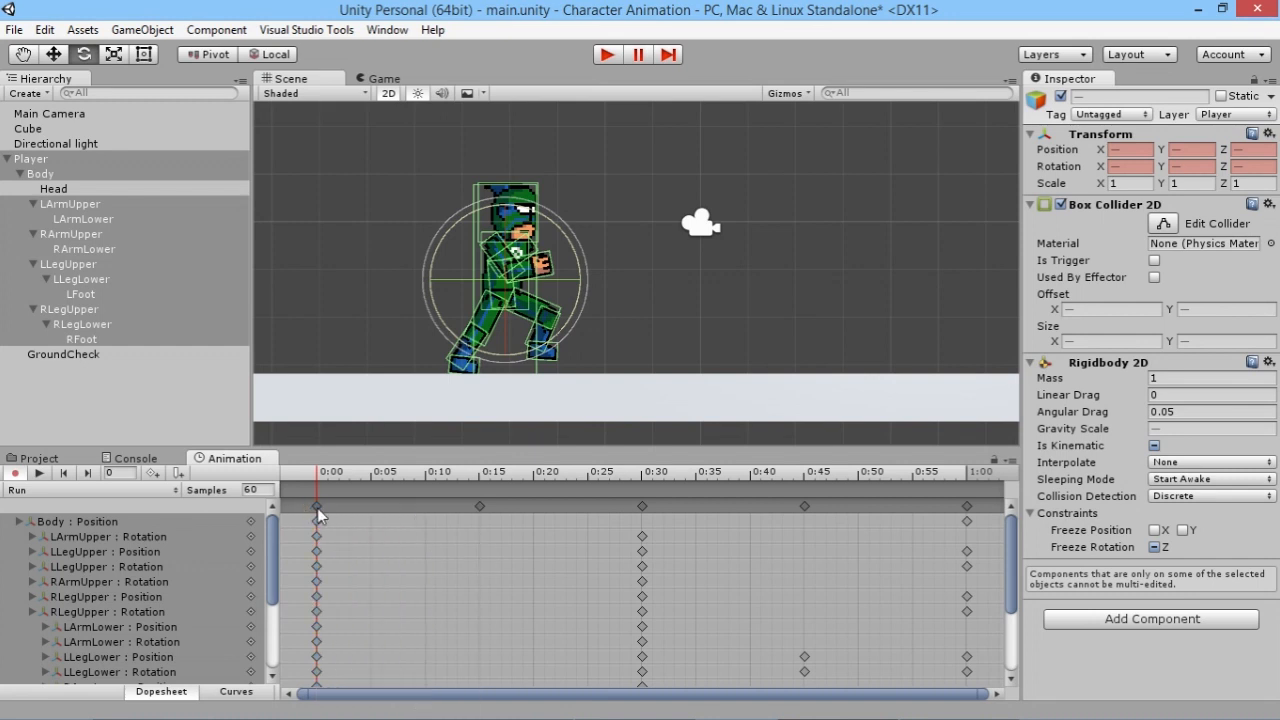
{"action": "left_click", "coordinate": [965, 507]}
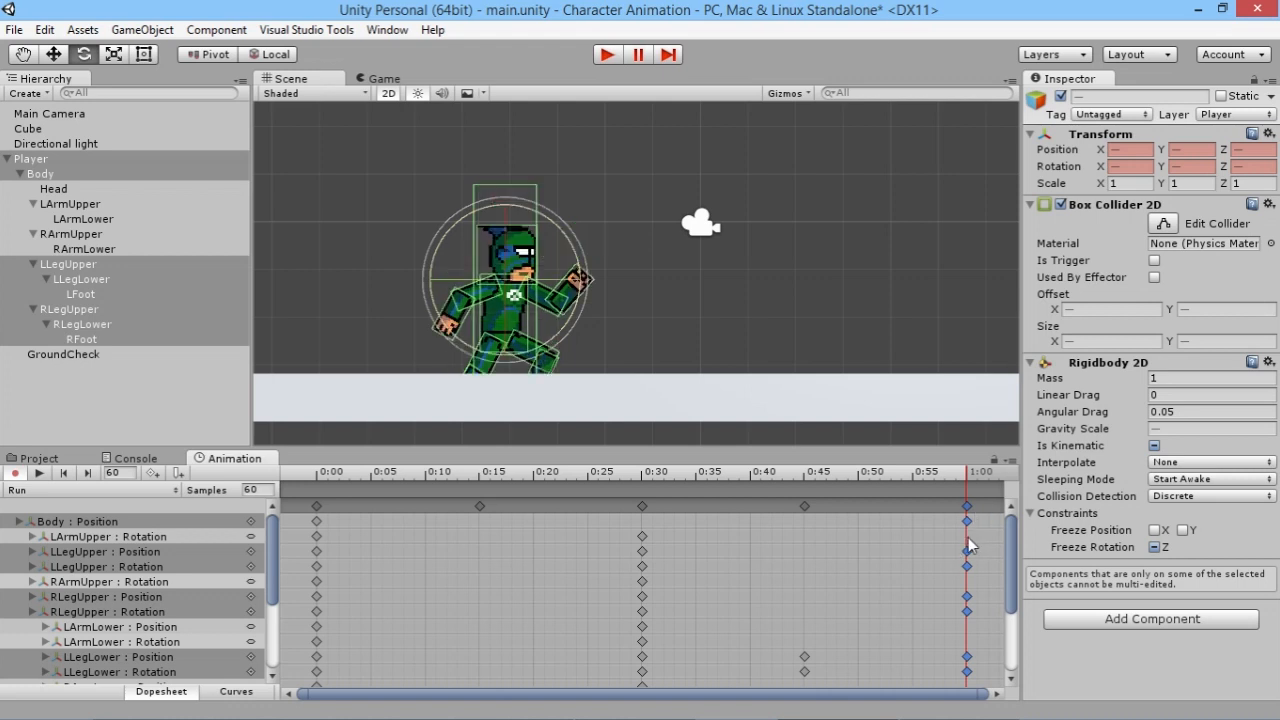
{"action": "scroll", "coordinate": [1015, 595], "scroll_direction": "down", "scroll_amount": 1}
{"action": "scroll", "coordinate": [1015, 595], "scroll_direction": "up", "scroll_amount": 1}
{"action": "left_click_drag", "start_coordinate": [1012, 539], "coordinate": [1008, 508]}
Replace the LArmUpper rotation key at 0:30 with one that swings the arm forward to about 25°.
{"action": "left_click_drag", "start_coordinate": [960, 471], "coordinate": [639, 480]}
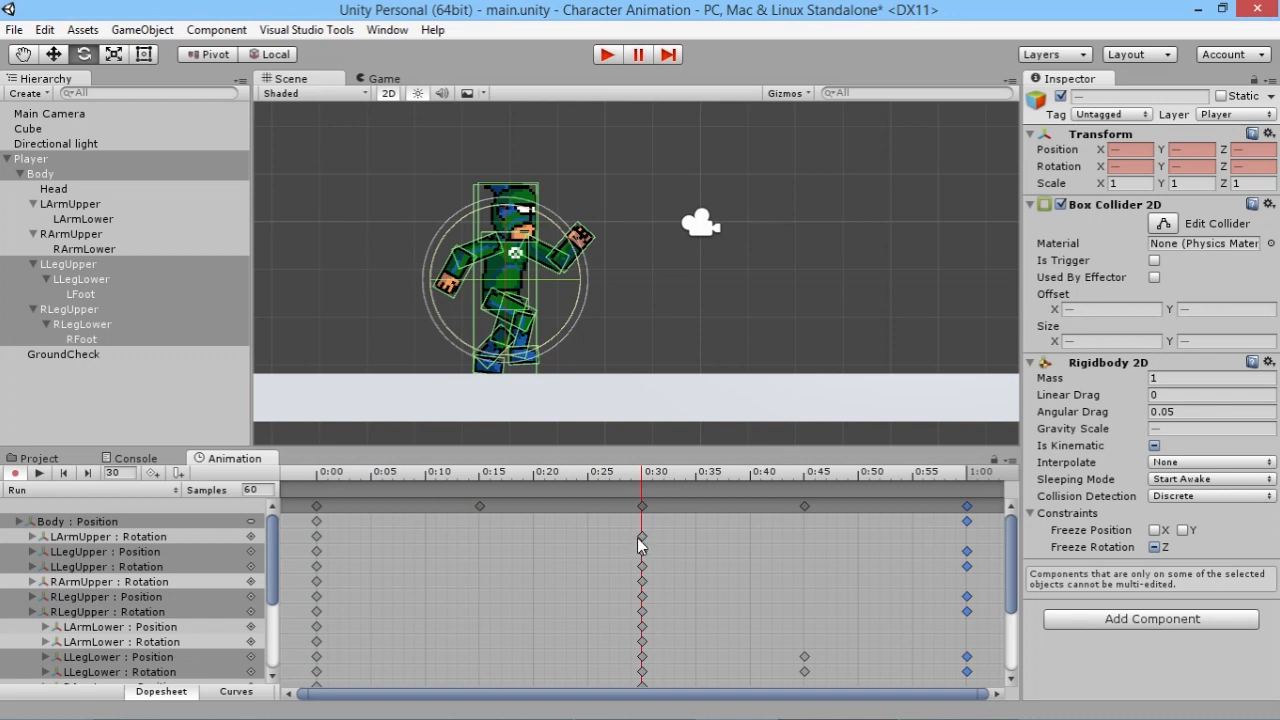
{"action": "left_click", "coordinate": [642, 537]}
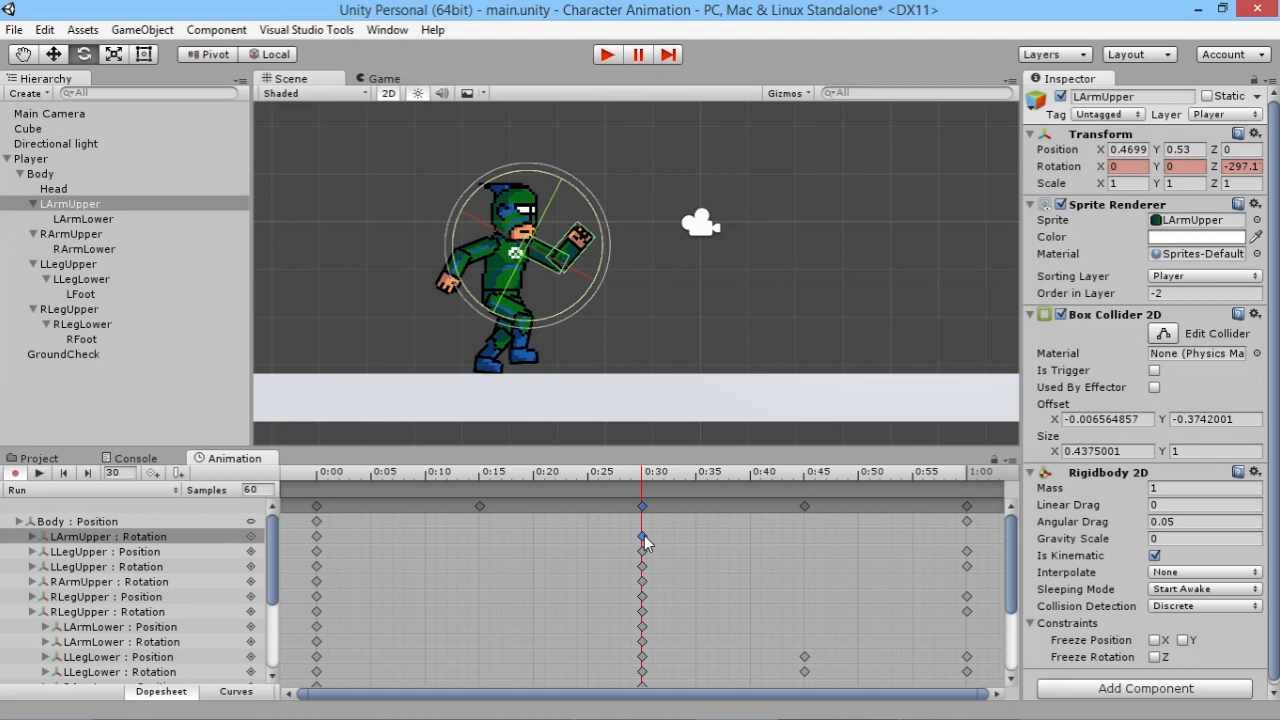
{"action": "key", "text": "Delete"}
{"action": "mouse_move", "coordinate": [641, 471]}
{"action": "left_mouse_down"}
{"action": "mouse_move", "coordinate": [301, 466]}
{"action": "mouse_move", "coordinate": [647, 484]}
{"action": "mouse_move", "coordinate": [339, 480]}
{"action": "mouse_move", "coordinate": [554, 476]}
{"action": "mouse_move", "coordinate": [407, 487]}
{"action": "mouse_move", "coordinate": [650, 480]}
{"action": "mouse_move", "coordinate": [637, 478]}
{"action": "left_mouse_up"}
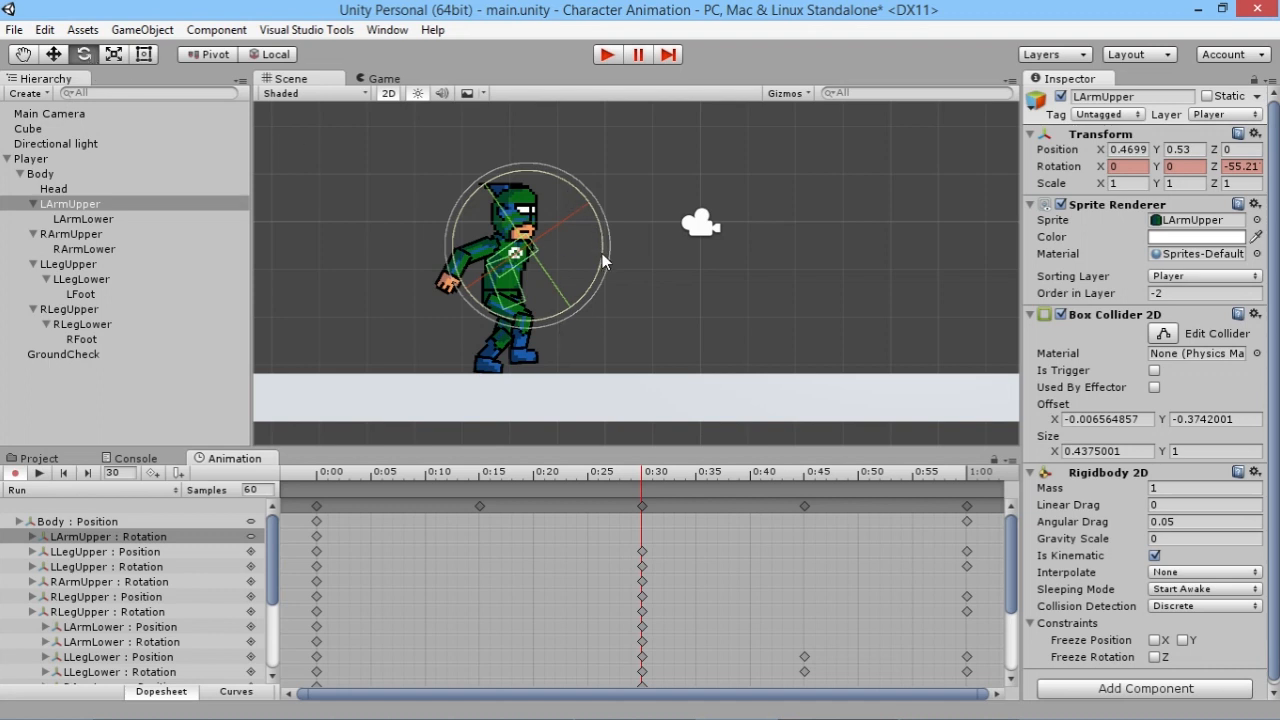
{"action": "left_click_drag", "start_coordinate": [562, 226], "coordinate": [555, 225]}
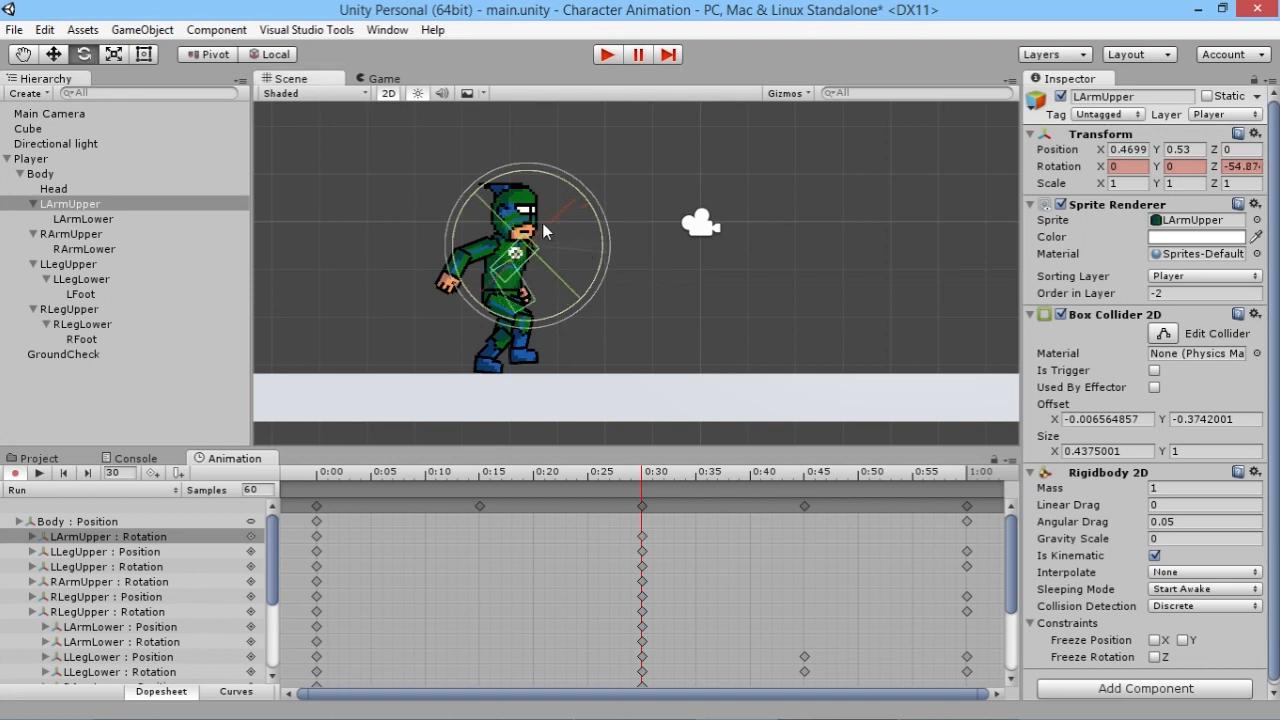
{"action": "left_click_drag", "start_coordinate": [474, 221], "coordinate": [470, 220]}
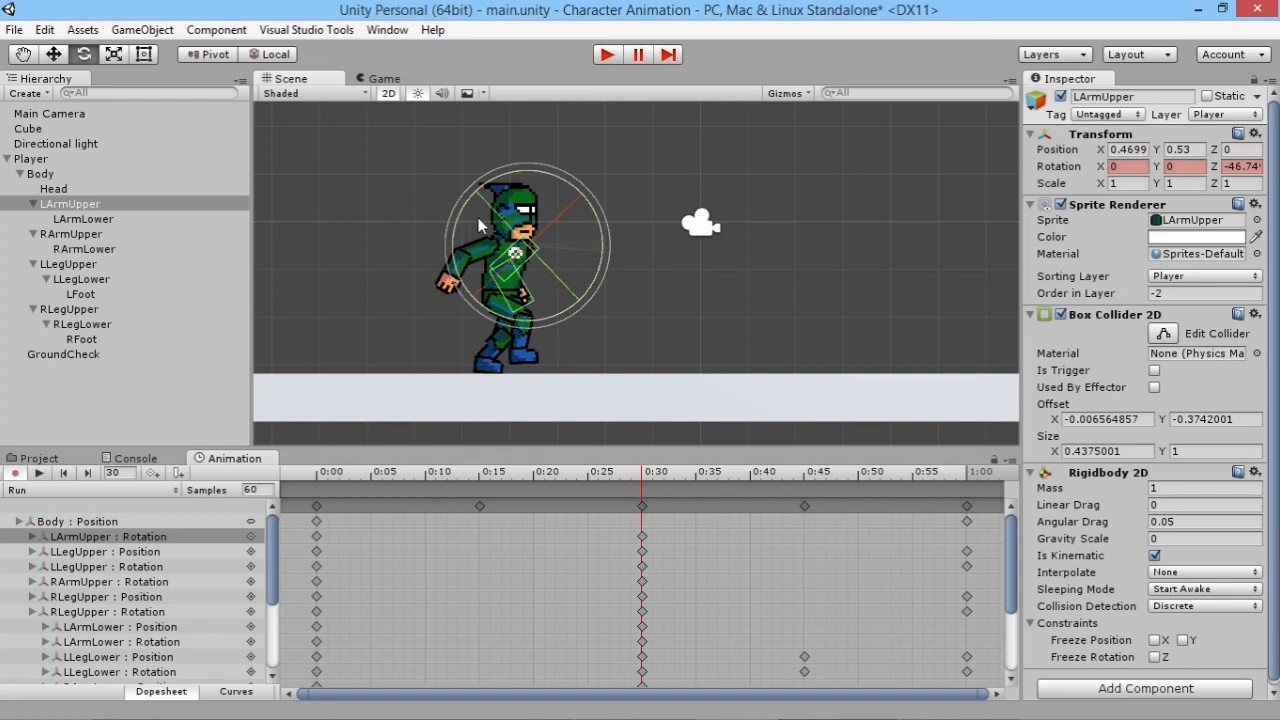
{"action": "left_click_drag", "start_coordinate": [541, 142], "coordinate": [532, 54]}
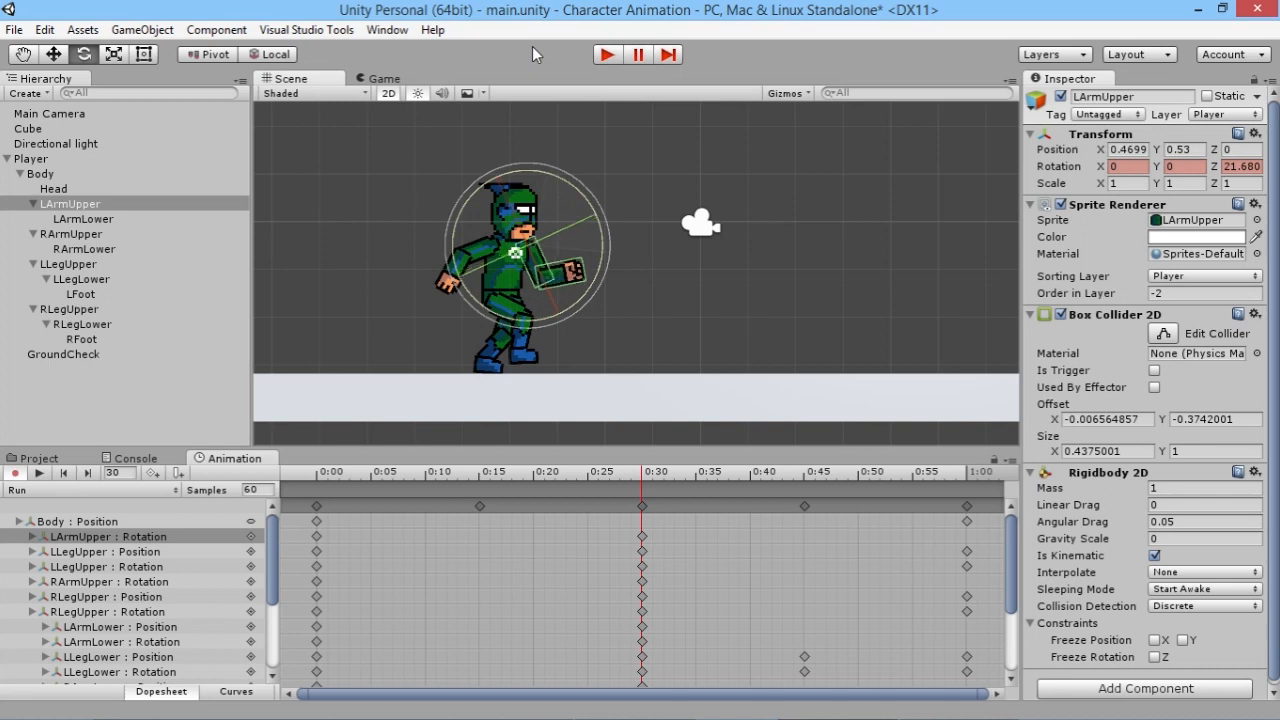
{"action": "mouse_move", "coordinate": [627, 473]}
{"action": "left_mouse_down"}
{"action": "mouse_move", "coordinate": [343, 463]}
{"action": "mouse_move", "coordinate": [529, 453]}
{"action": "mouse_move", "coordinate": [391, 466]}
{"action": "mouse_move", "coordinate": [643, 478]}
{"action": "left_mouse_up"}
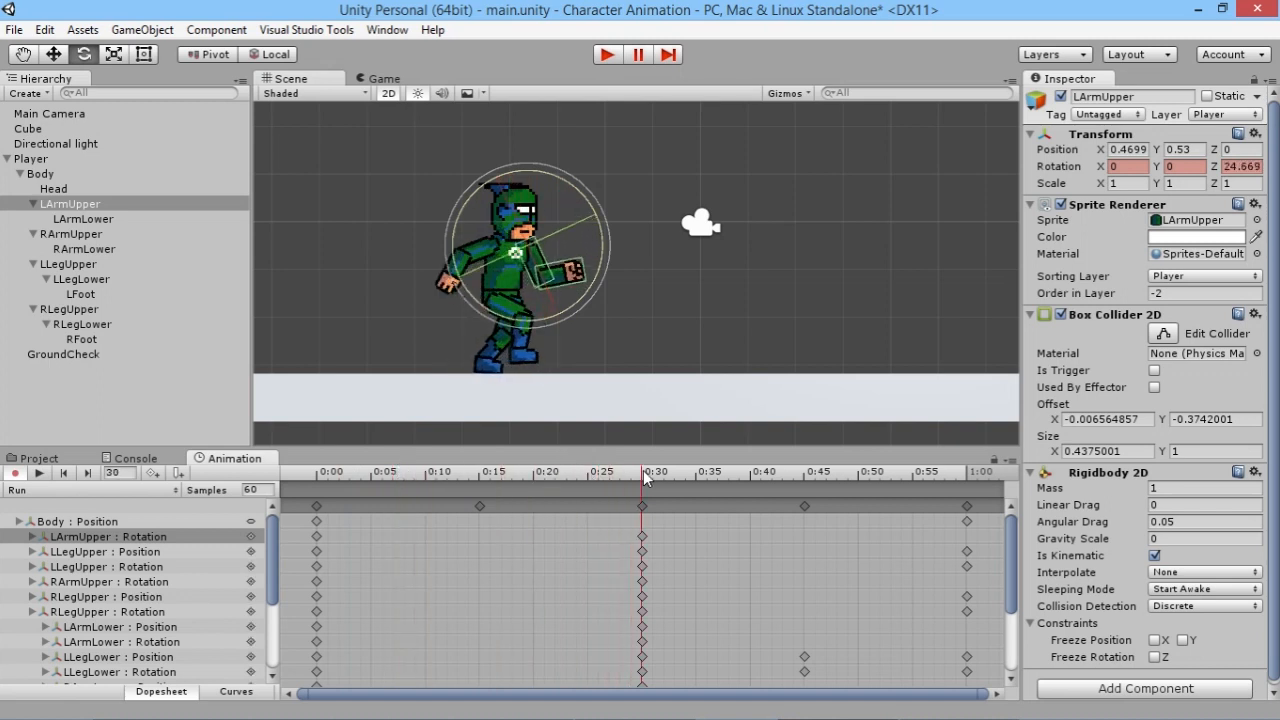
Delete the RArmLower rotation key at 0:30.
{"action": "left_click", "coordinate": [131, 599]}
{"action": "left_click", "coordinate": [71, 584]}
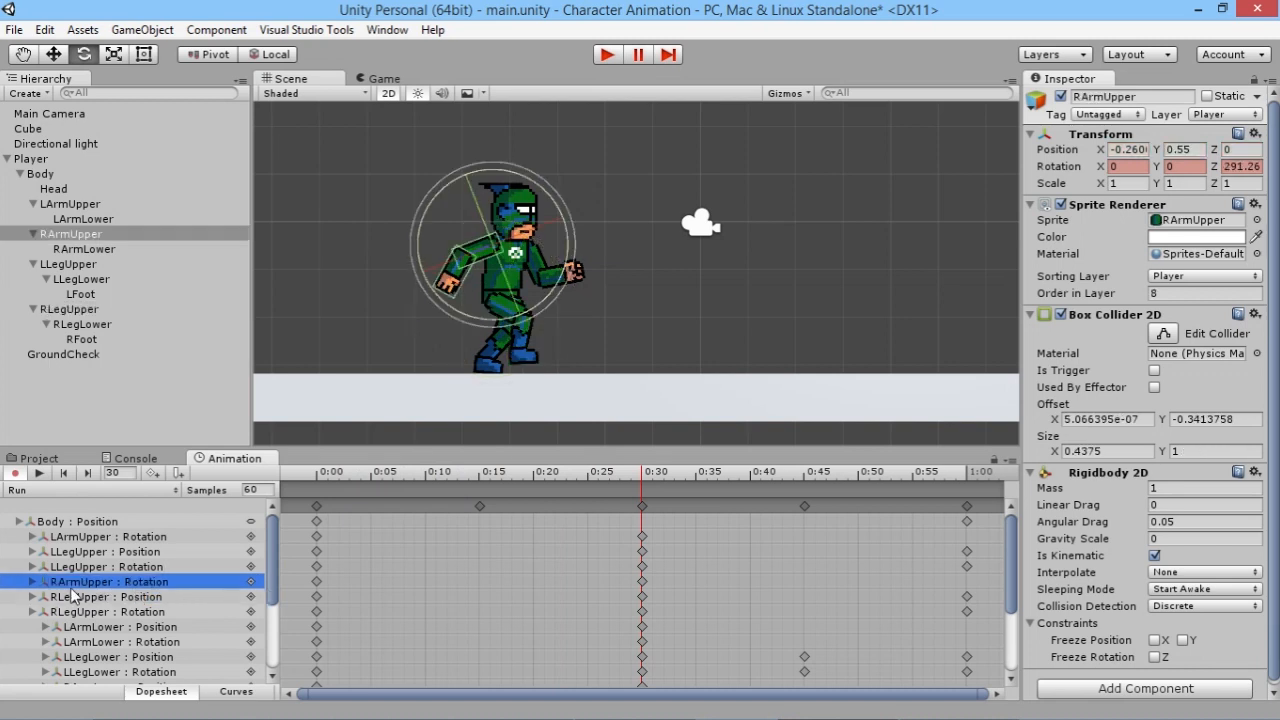
{"action": "scroll", "coordinate": [121, 590], "scroll_direction": "down", "scroll_amount": 3}
{"action": "scroll", "coordinate": [100, 593], "scroll_direction": "up", "scroll_amount": 3}
{"action": "scroll", "coordinate": [125, 588], "scroll_direction": "down", "scroll_amount": 2}
{"action": "left_click", "coordinate": [118, 590]}
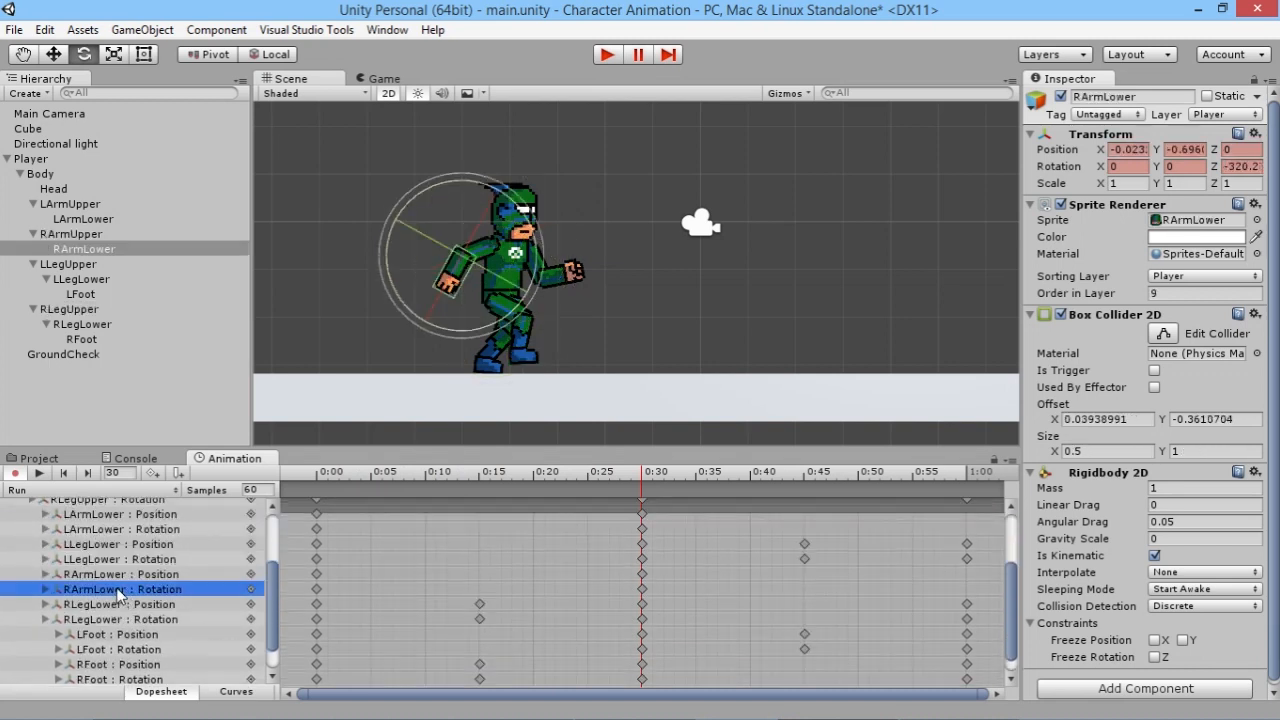
{"action": "left_click_drag", "start_coordinate": [645, 474], "coordinate": [572, 480]}
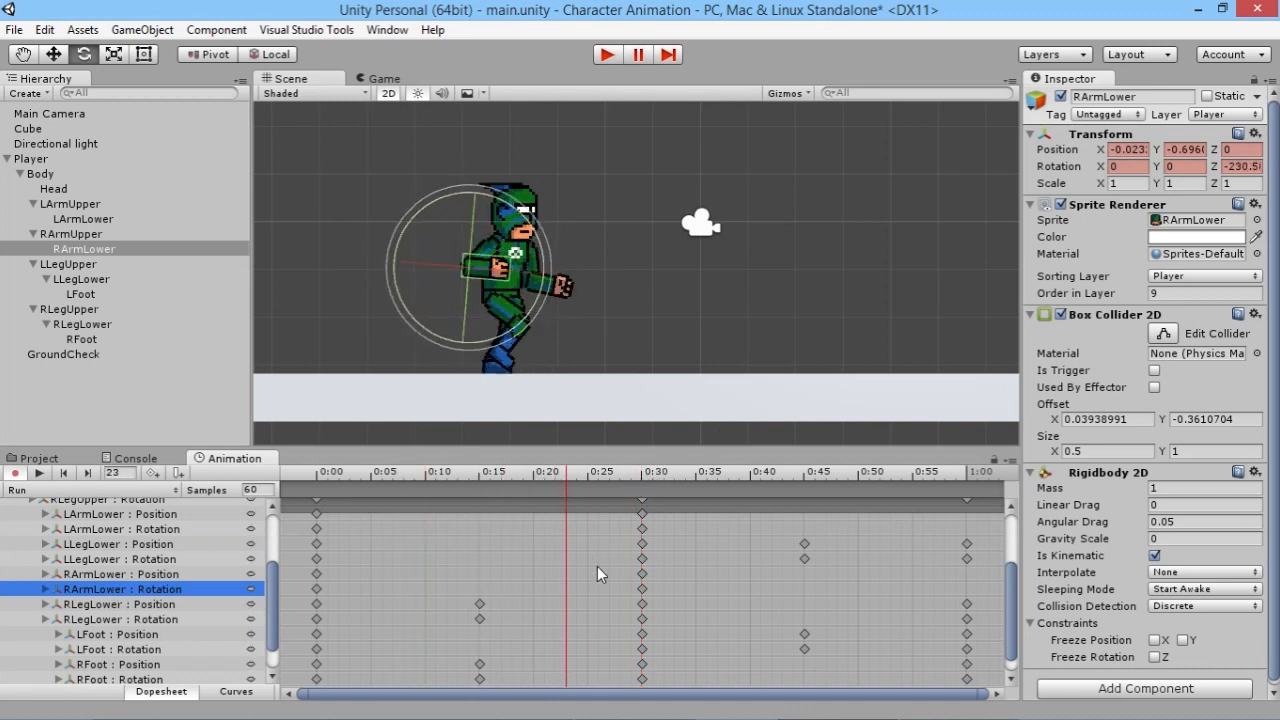
{"action": "left_click", "coordinate": [643, 591]}
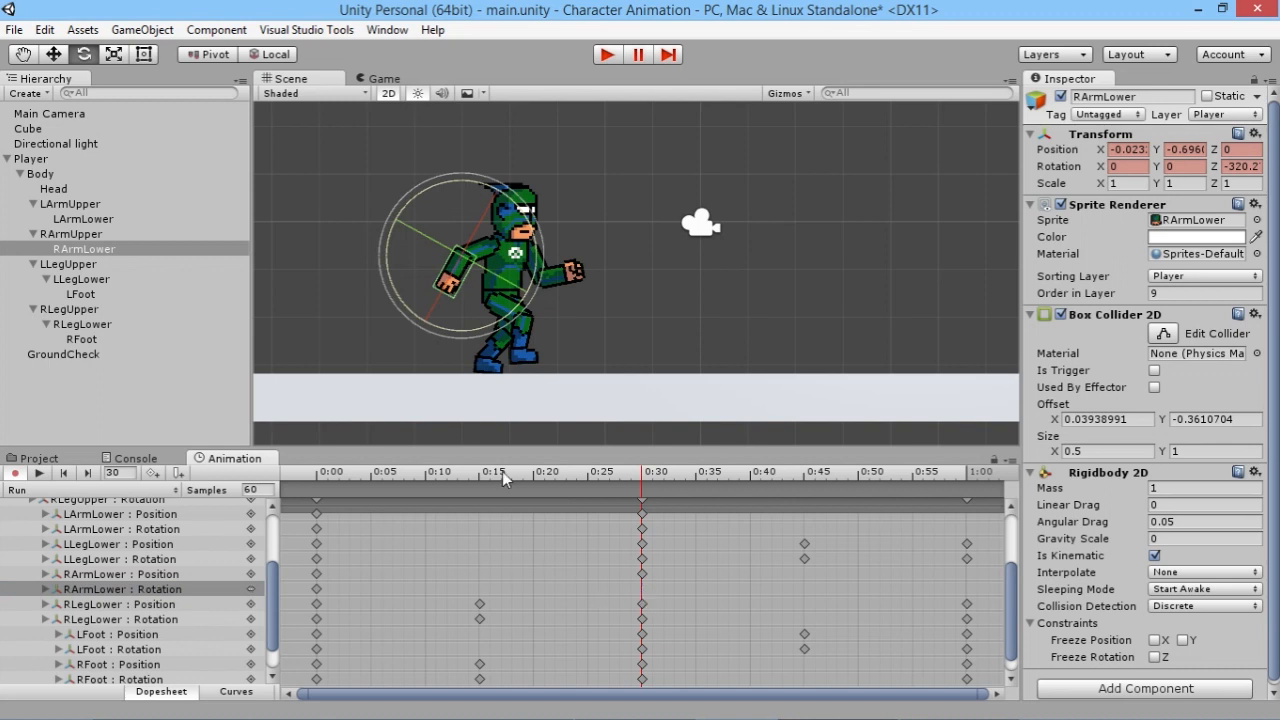
Key a new RArmLower rotation at 0:30, setting the forearm to about 28°.
{"action": "mouse_move", "coordinate": [645, 471]}
{"action": "left_mouse_down"}
{"action": "mouse_move", "coordinate": [625, 469]}
{"action": "mouse_move", "coordinate": [648, 470]}
{"action": "mouse_move", "coordinate": [637, 471]}
{"action": "left_mouse_up"}
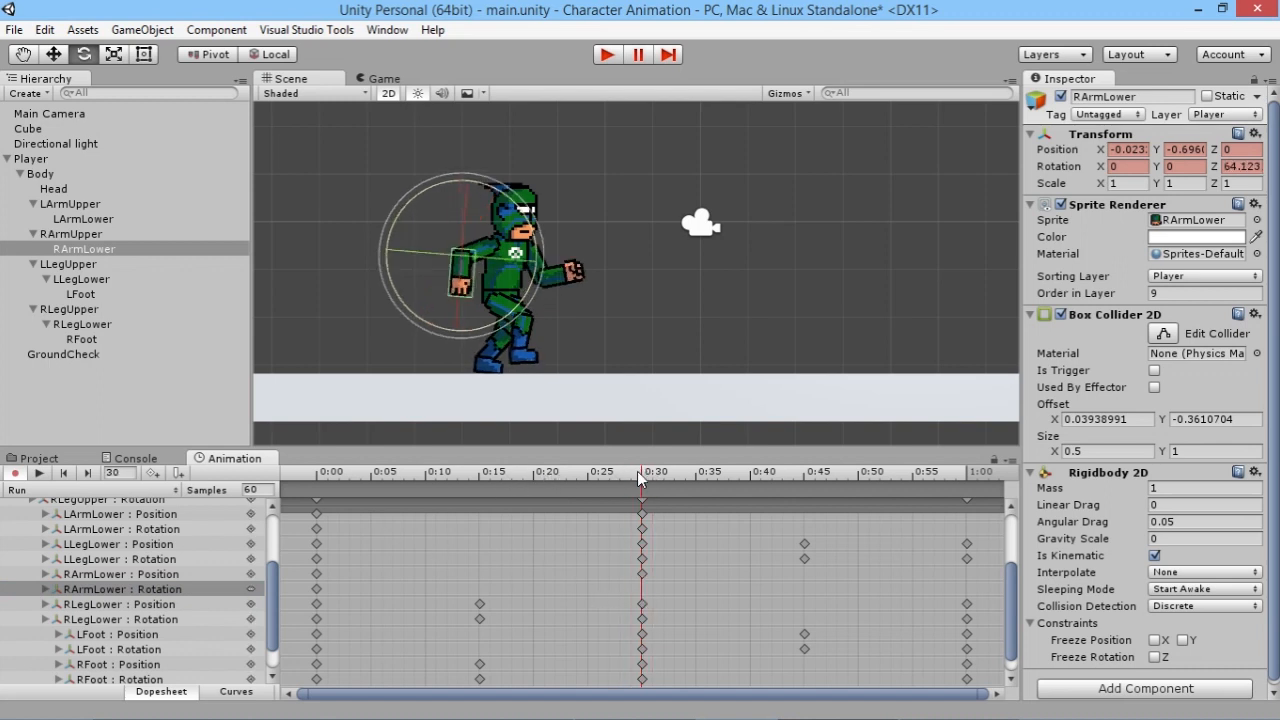
{"action": "left_click_drag", "start_coordinate": [457, 468], "coordinate": [645, 462]}
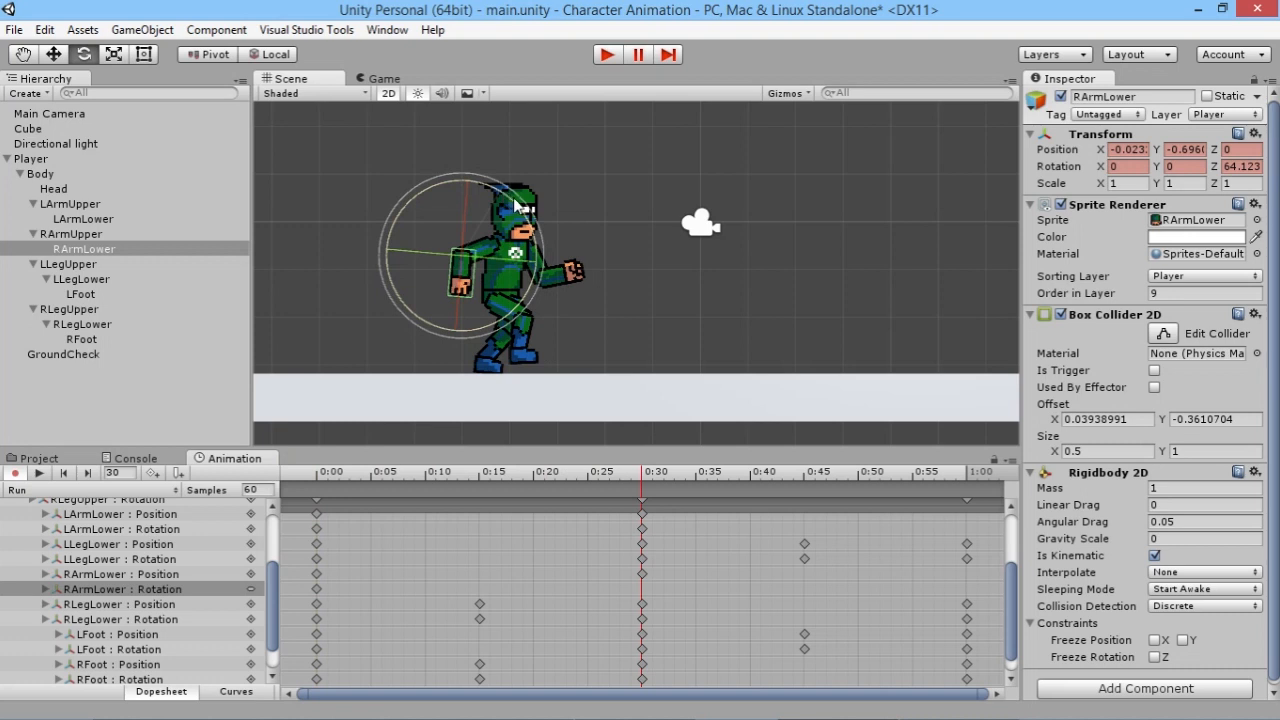
{"action": "left_click_drag", "start_coordinate": [521, 205], "coordinate": [527, 208]}
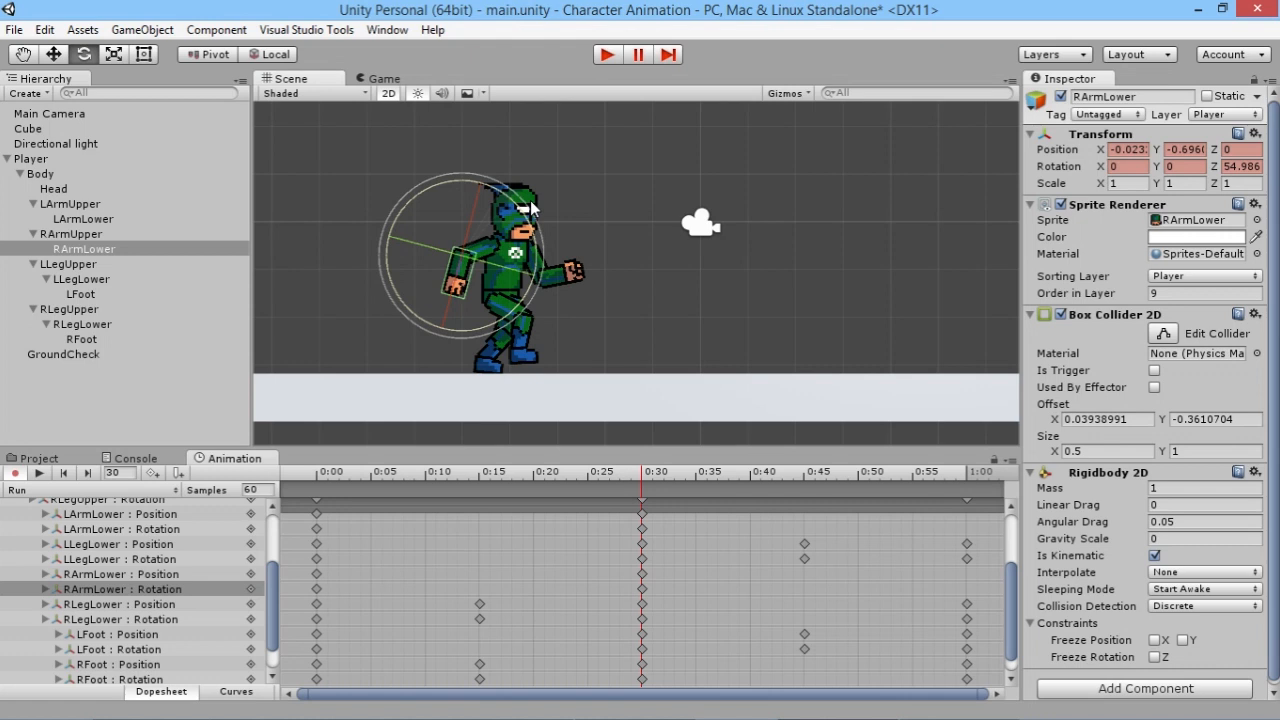
{"action": "key", "text": "ctrl+z"}
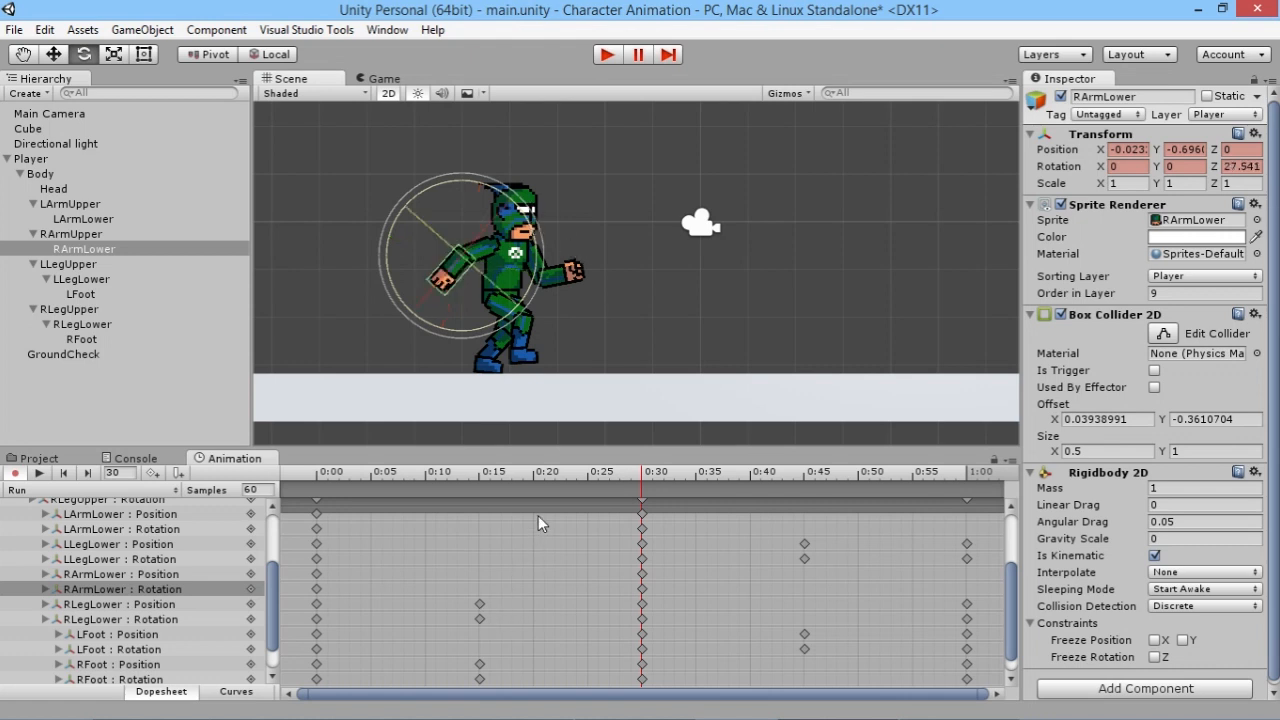
Copy the LArmUpper rotation key from 0:00 to 1:00.
{"action": "left_click_drag", "start_coordinate": [596, 470], "coordinate": [295, 461]}
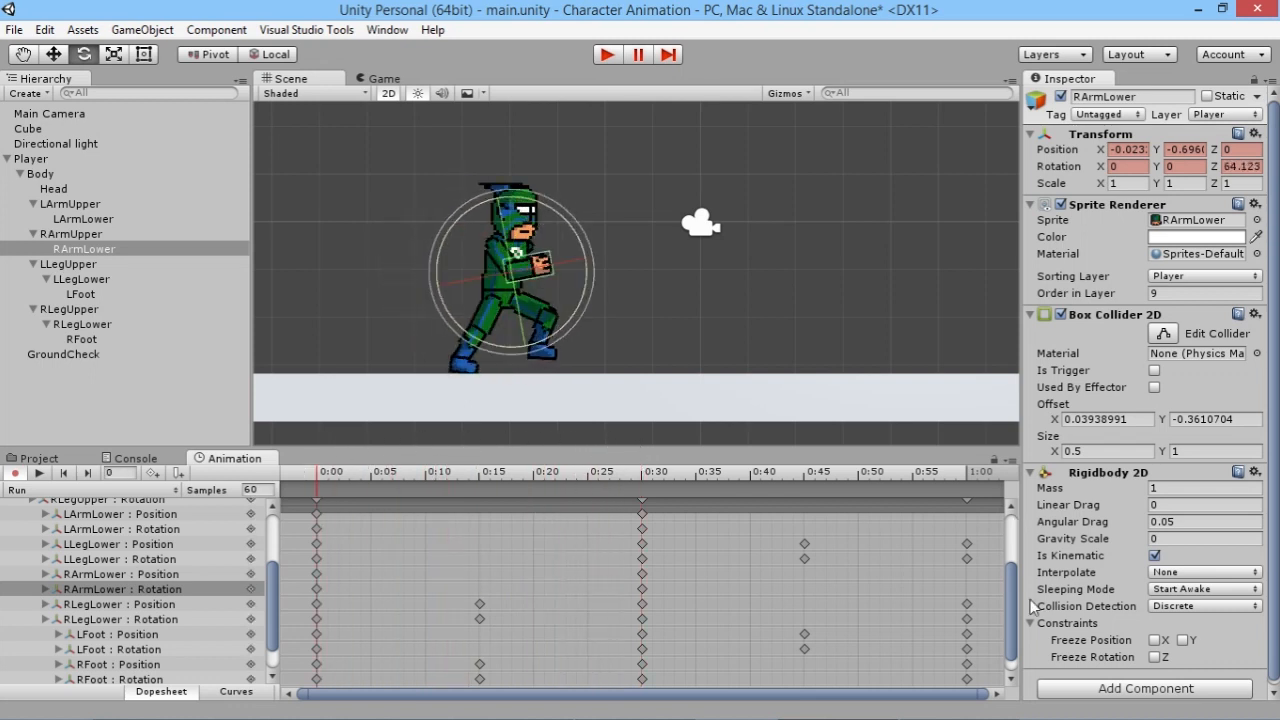
{"action": "left_click_drag", "start_coordinate": [1011, 618], "coordinate": [1011, 565]}
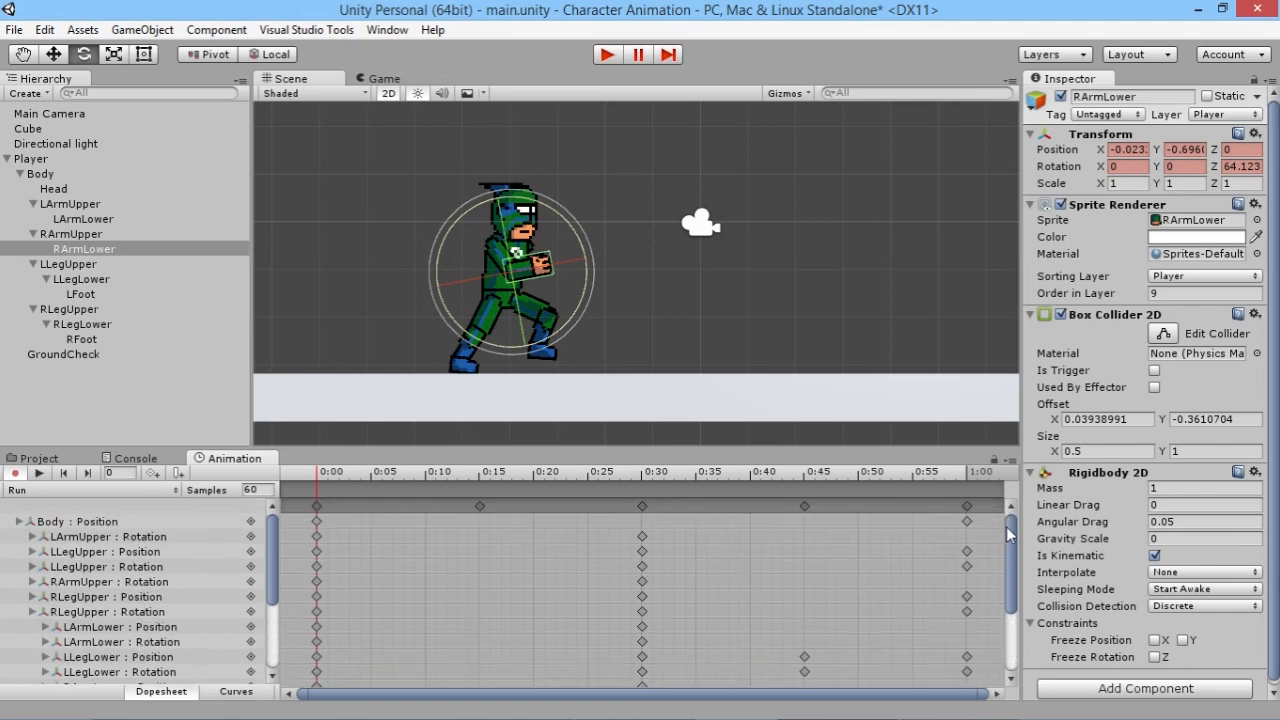
{"action": "left_click", "coordinate": [316, 506]}
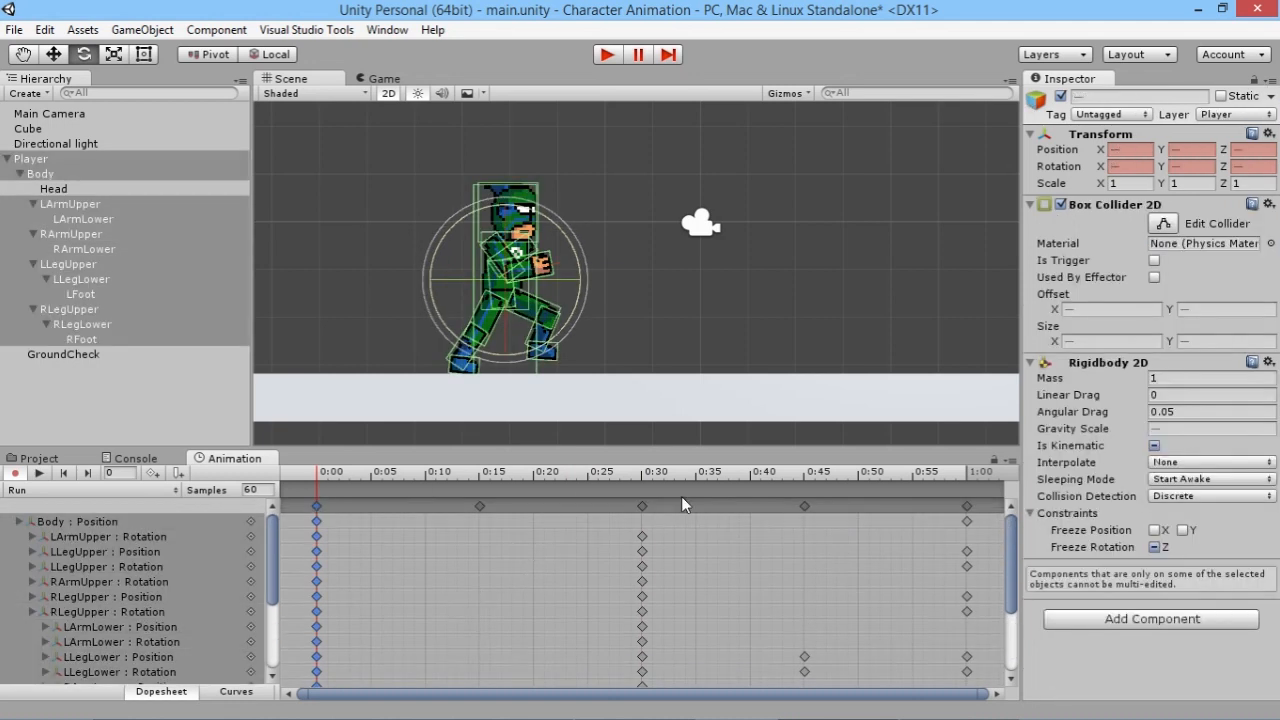
{"action": "scroll", "coordinate": [760, 591], "scroll_direction": "down", "scroll_amount": 2}
{"action": "scroll", "coordinate": [747, 607], "scroll_direction": "up", "scroll_amount": 3}
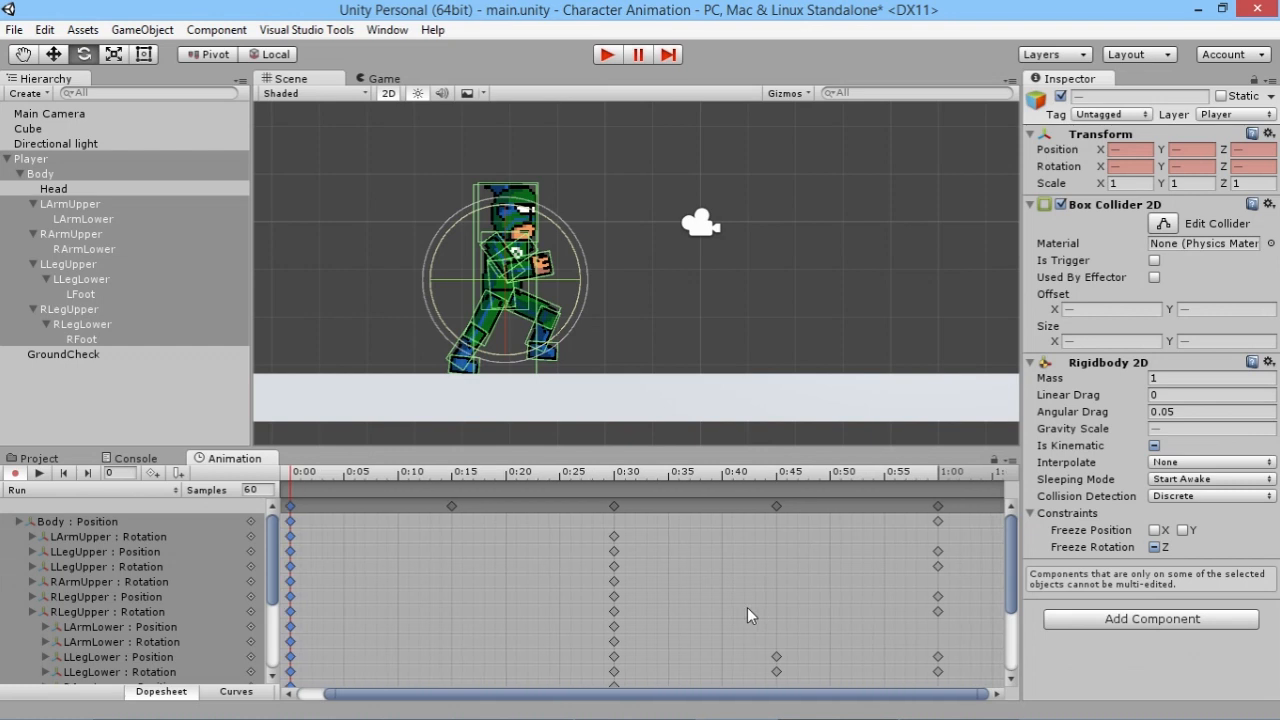
{"action": "left_click_drag", "start_coordinate": [757, 699], "coordinate": [713, 699]}
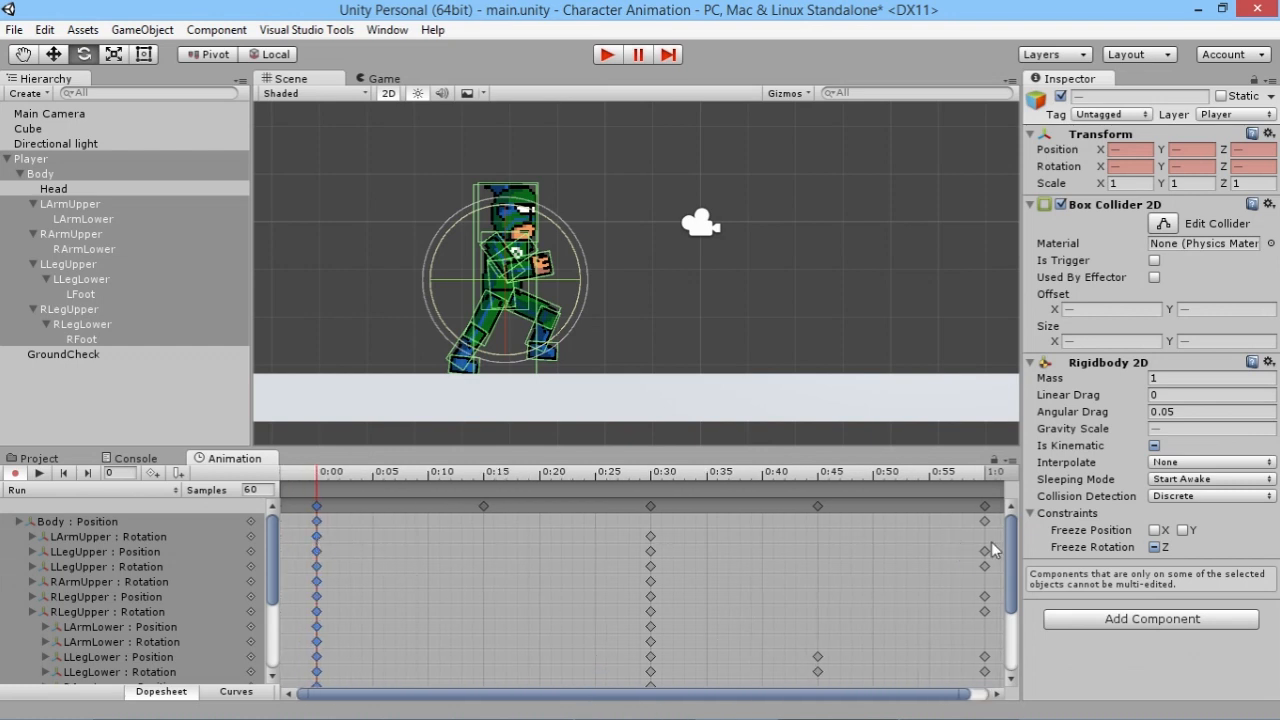
{"action": "scroll", "coordinate": [1012, 590], "scroll_direction": "down", "scroll_amount": 3}
{"action": "scroll", "coordinate": [1013, 595], "scroll_direction": "up", "scroll_amount": 3}
{"action": "left_click", "coordinate": [316, 537]}
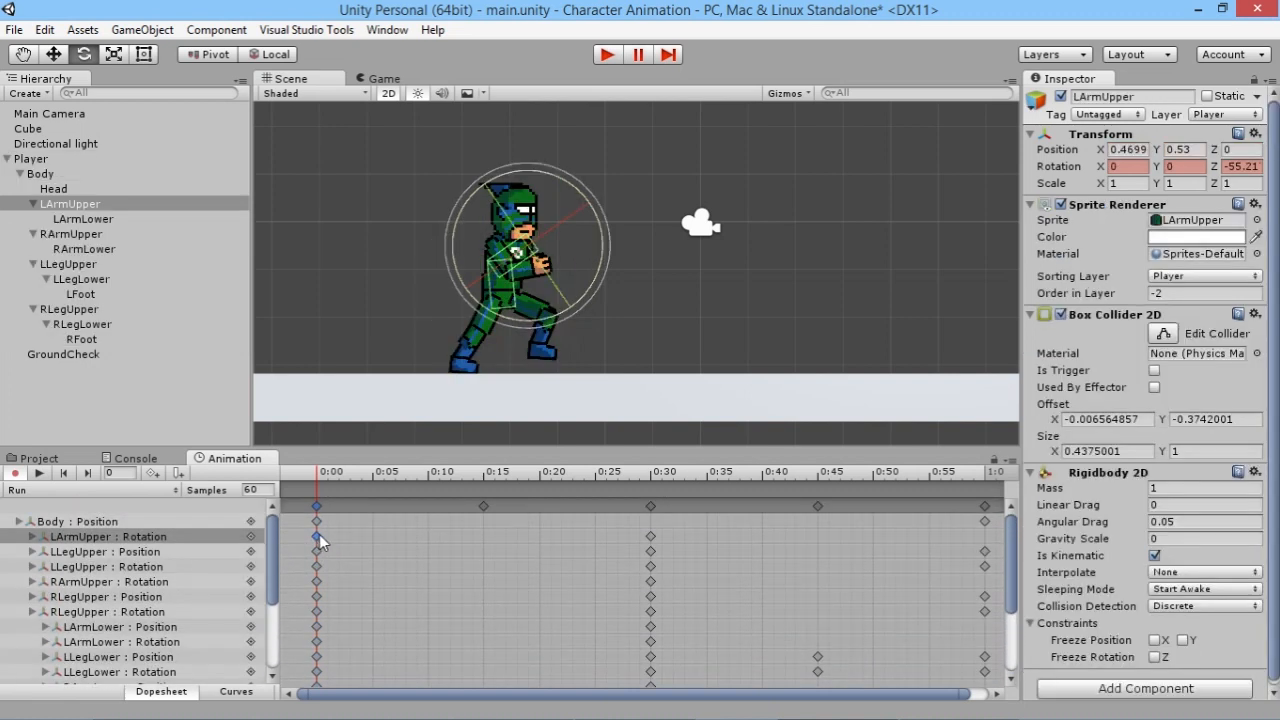
{"action": "left_click", "coordinate": [985, 471]}
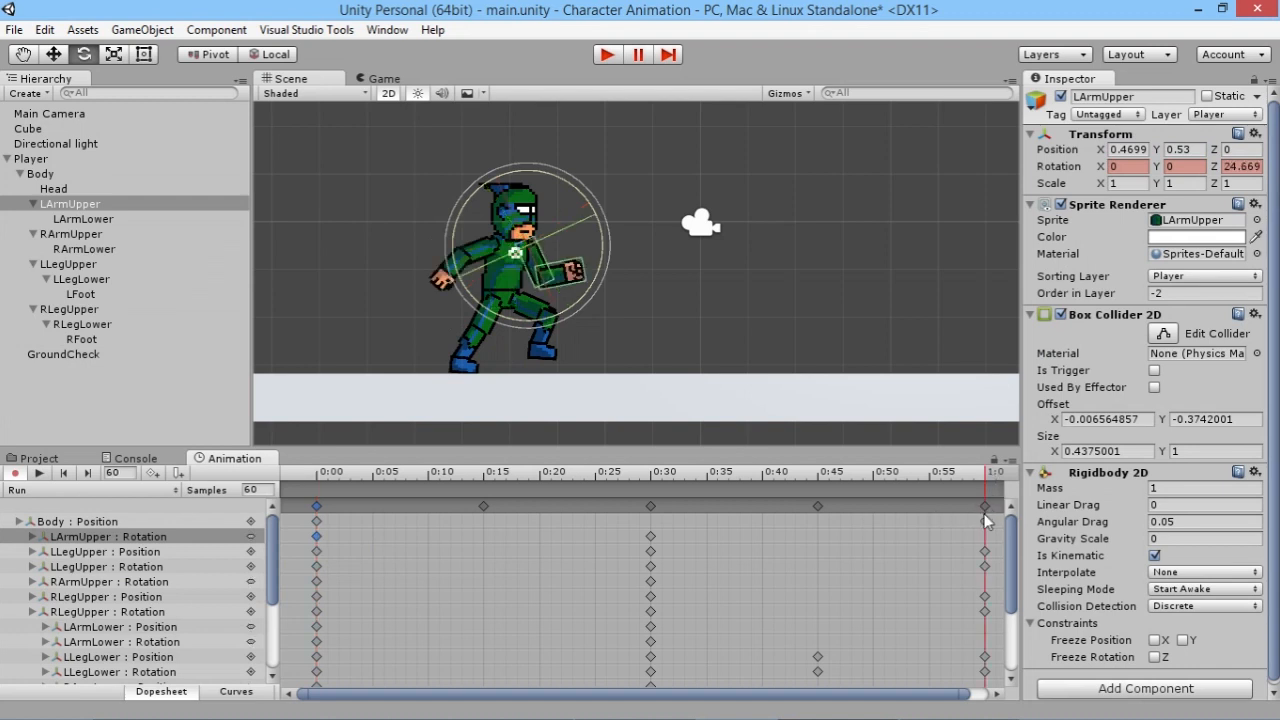
{"action": "key", "text": "ctrl+v"}
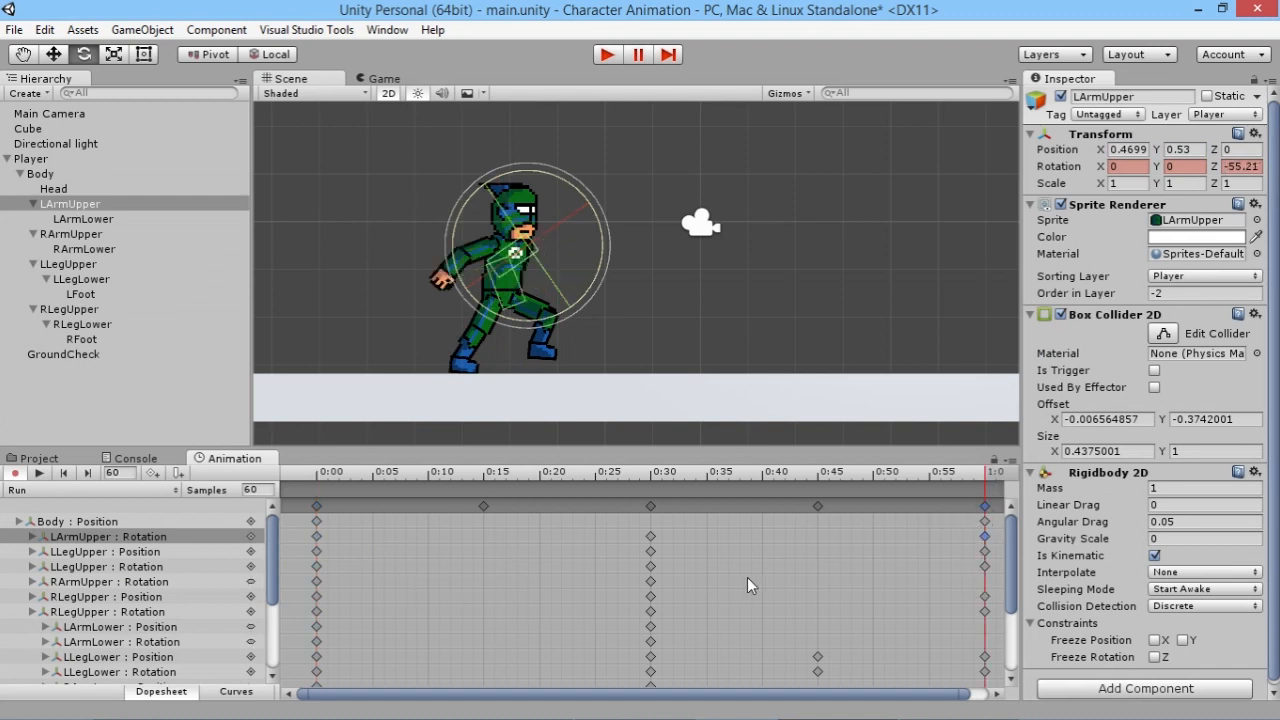
Copy the RArmUpper rotation key from 0:00 to 1:00.
{"action": "left_click", "coordinate": [316, 581]}
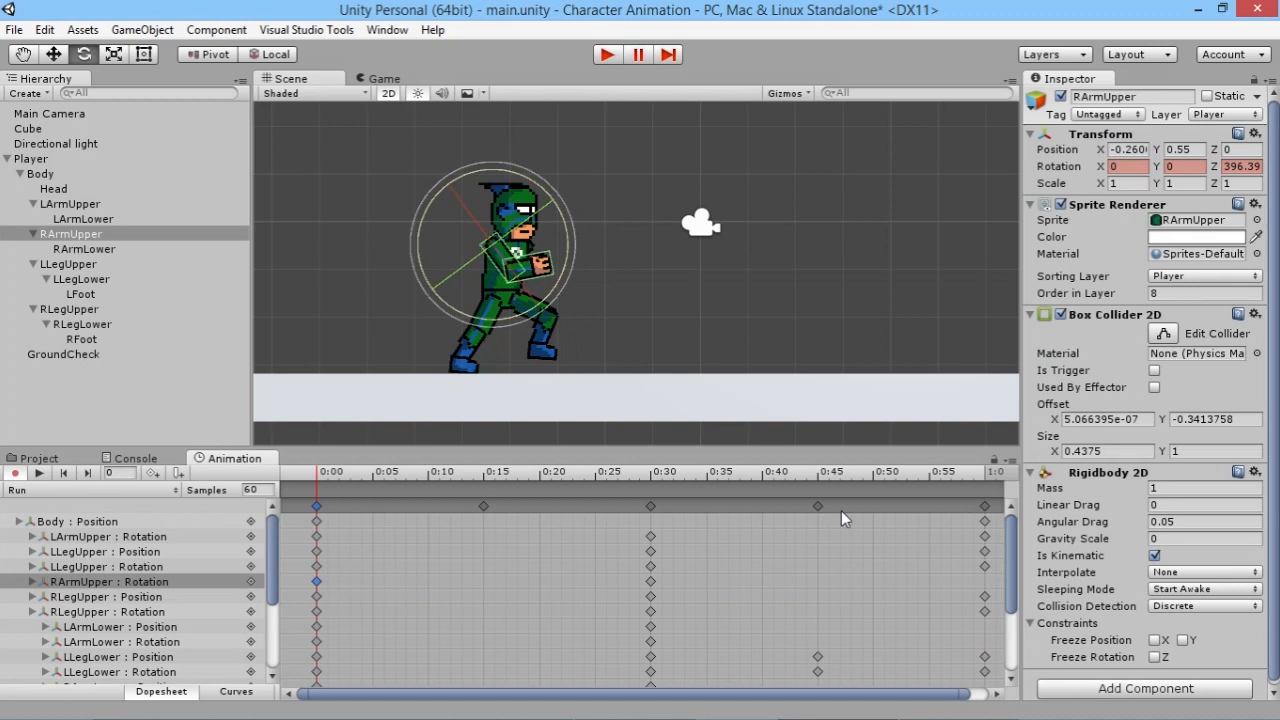
{"action": "left_click", "coordinate": [988, 472]}
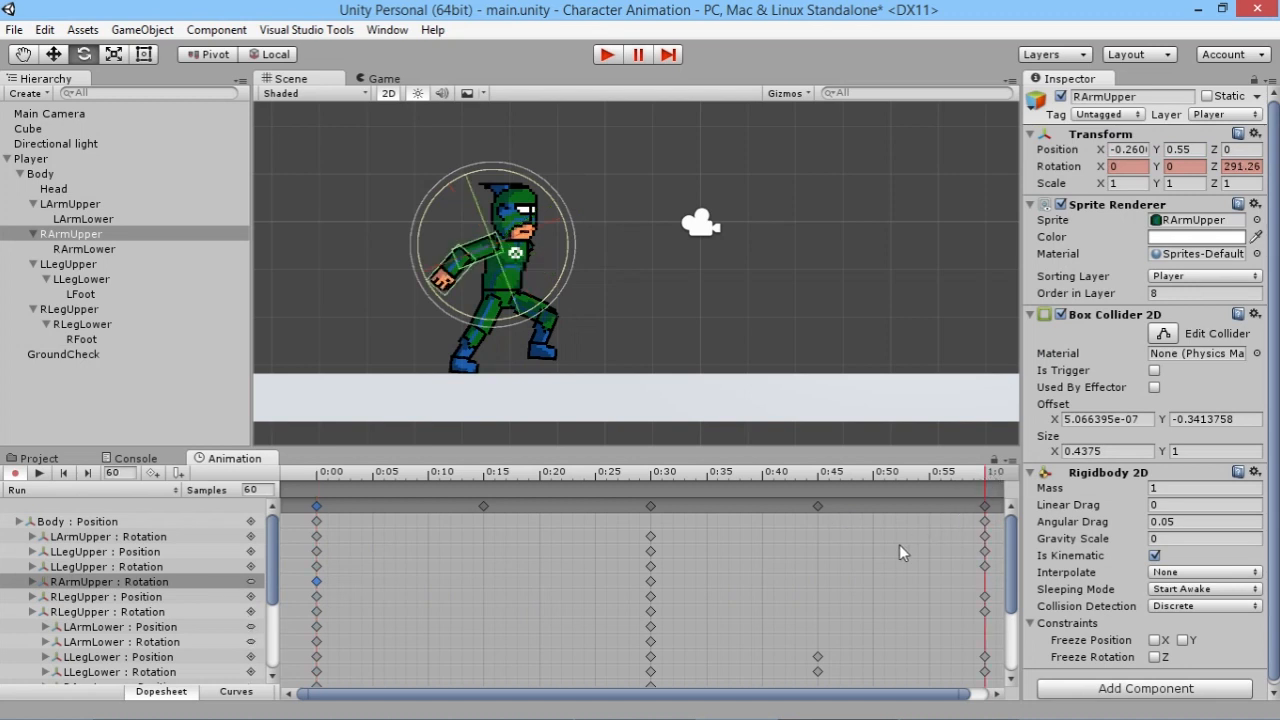
{"action": "key", "text": "ctrl+v"}
Copy the LArmLower position and rotation keys from 0:00 to 1:00 in the Run clip.
{"action": "scroll", "coordinate": [1012, 575], "scroll_direction": "down", "scroll_amount": 3}
{"action": "scroll", "coordinate": [1012, 565], "scroll_direction": "up", "scroll_amount": 1}
{"action": "left_click", "coordinate": [316, 574]}
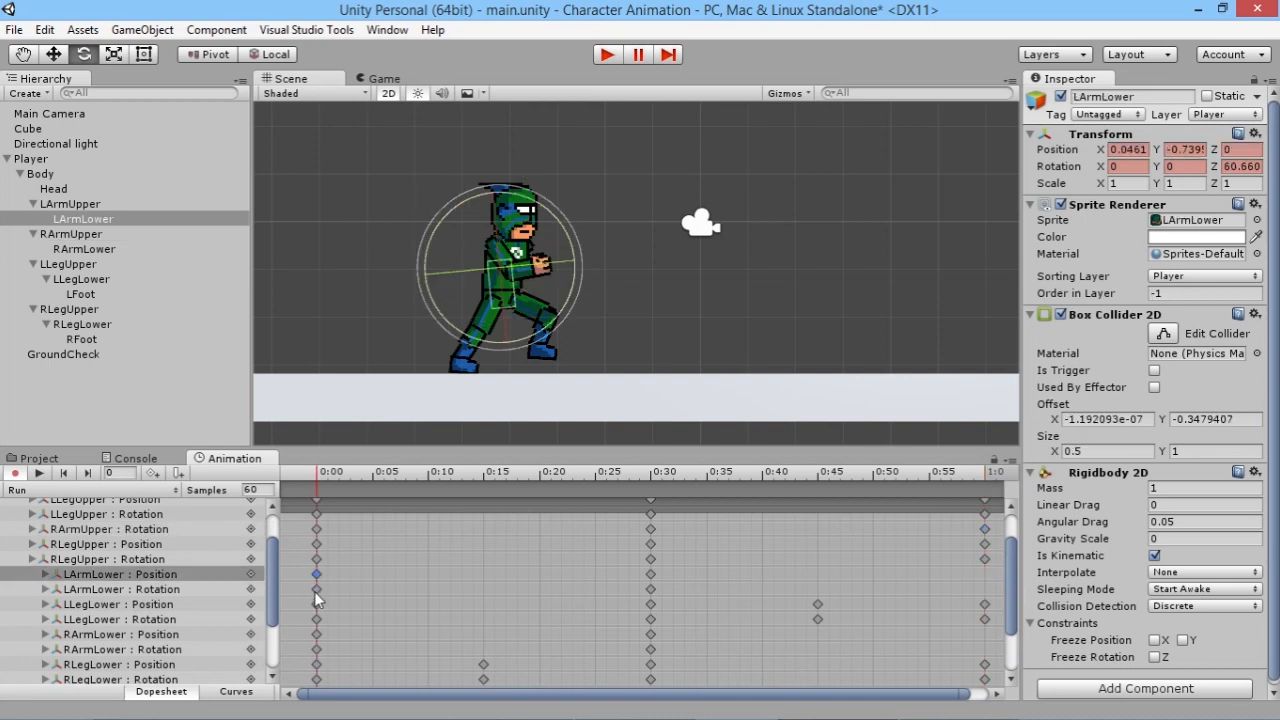
{"action": "left_click", "coordinate": [316, 589], "text": "shift"}
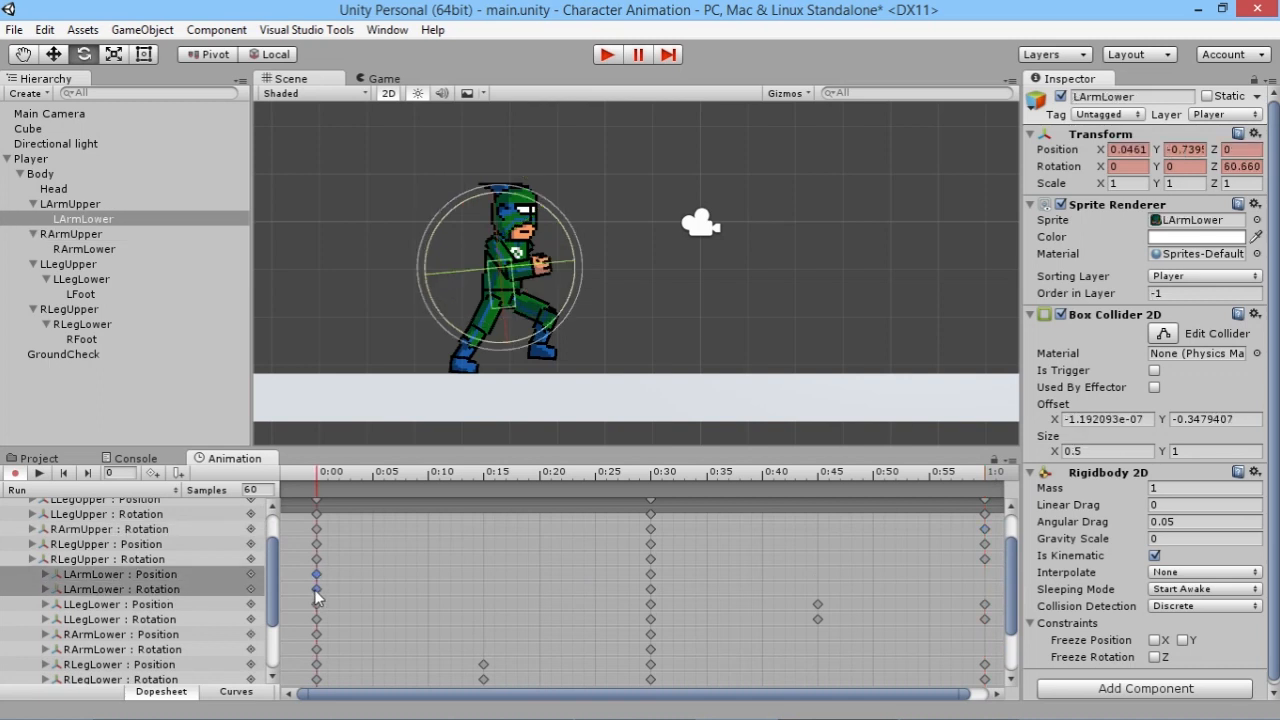
{"action": "left_click", "coordinate": [986, 471]}
{"action": "key", "text": "ctrl+v"}
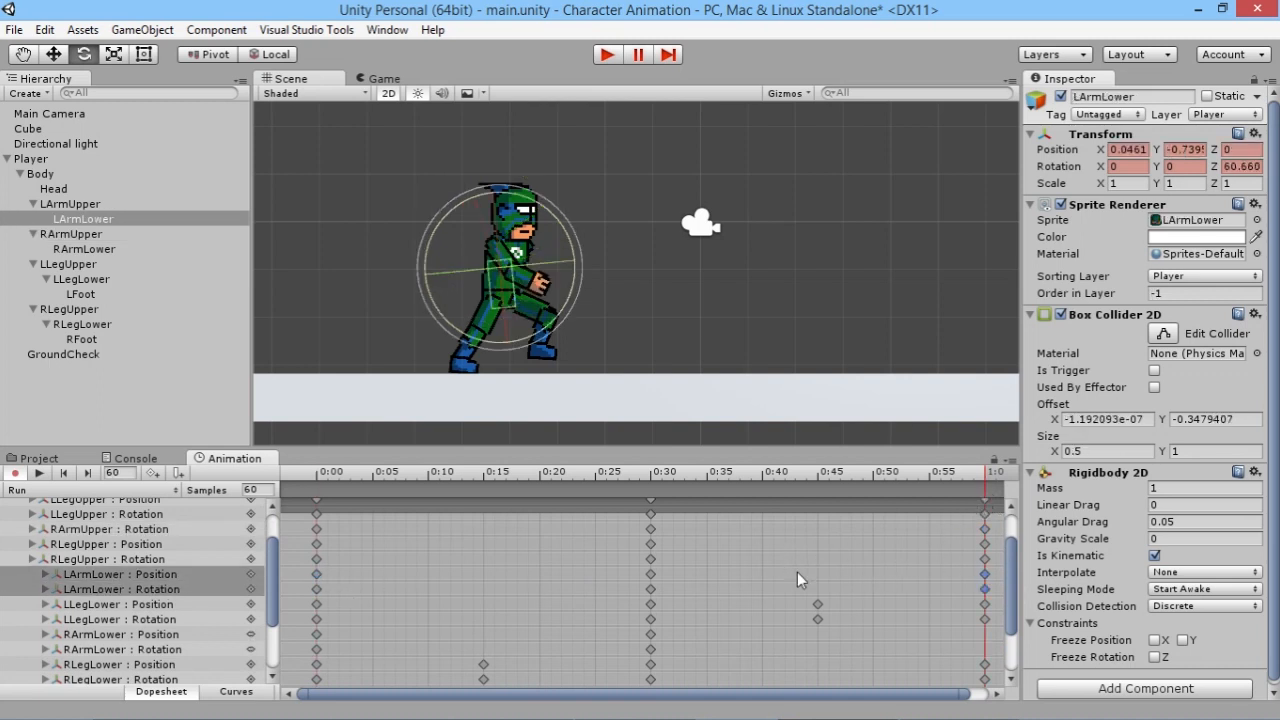
Copy the RArmLower position and rotation keys from 0:00 to 1:00.
{"action": "left_click", "coordinate": [316, 634]}
{"action": "left_click", "coordinate": [316, 649], "text": "shift"}
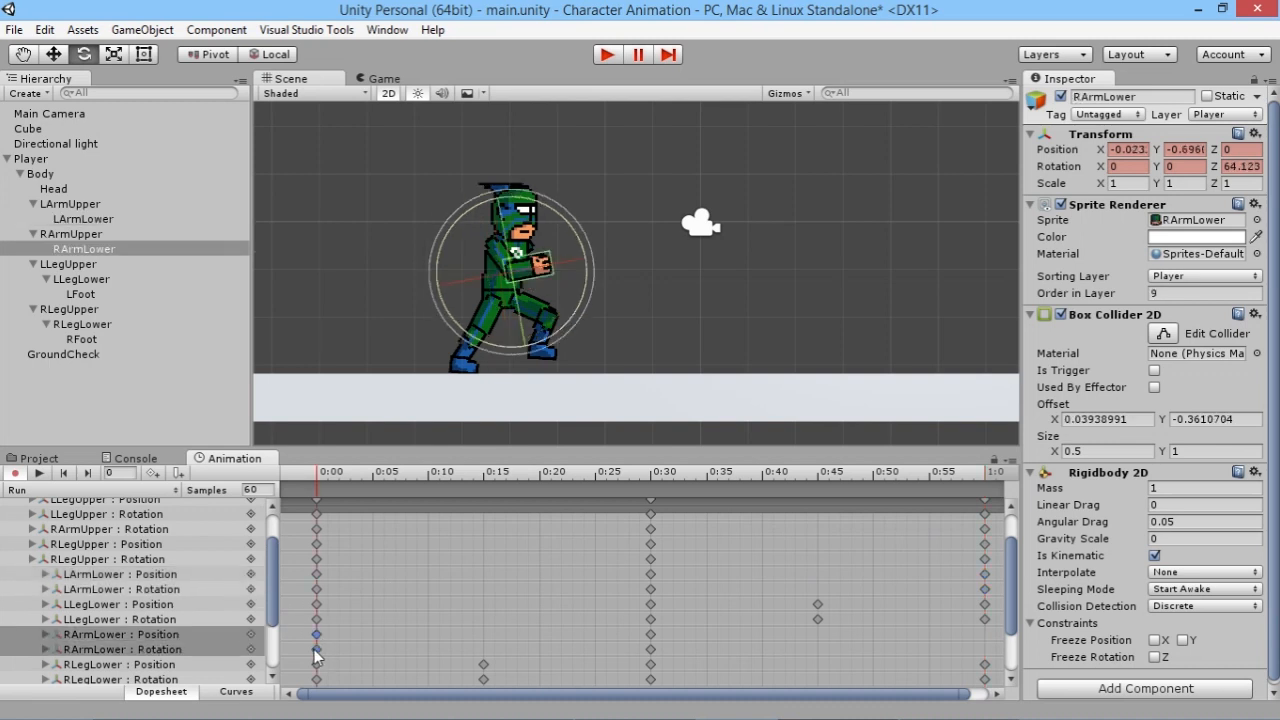
{"action": "left_click", "coordinate": [989, 471]}
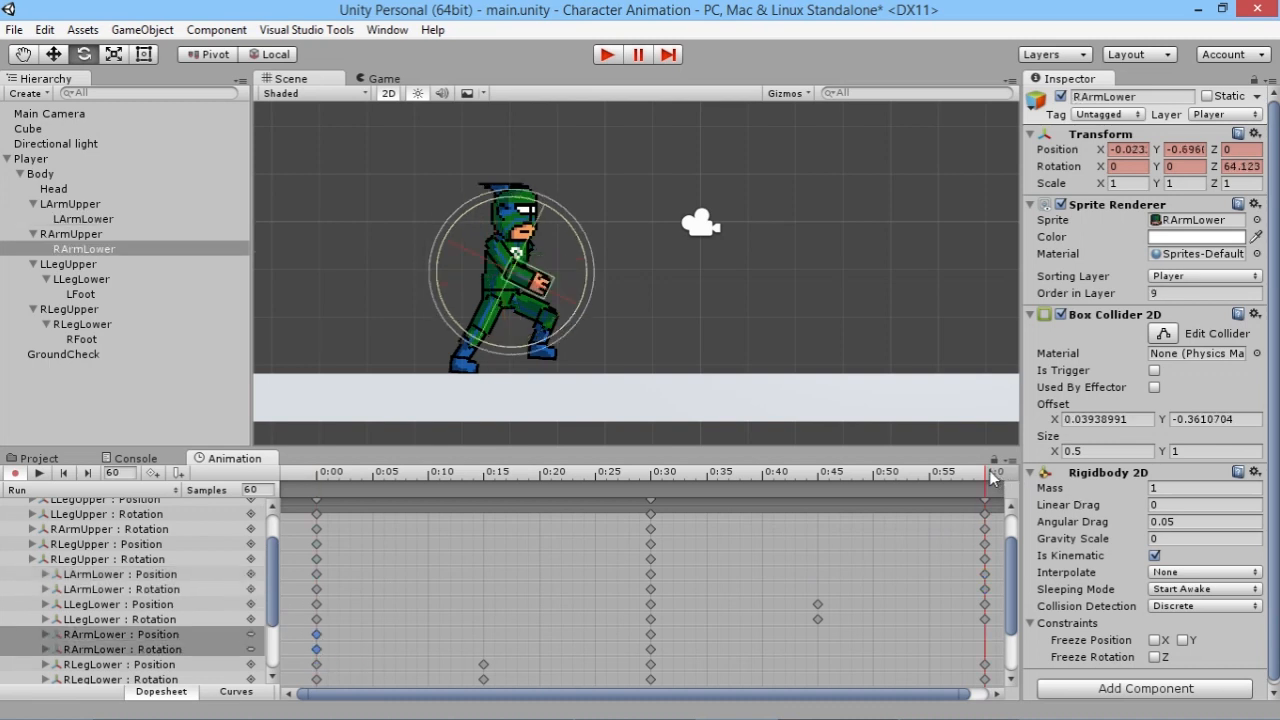
{"action": "key", "text": "ctrl+v"}
{"action": "scroll", "coordinate": [1012, 580], "scroll_direction": "up", "scroll_amount": 3}
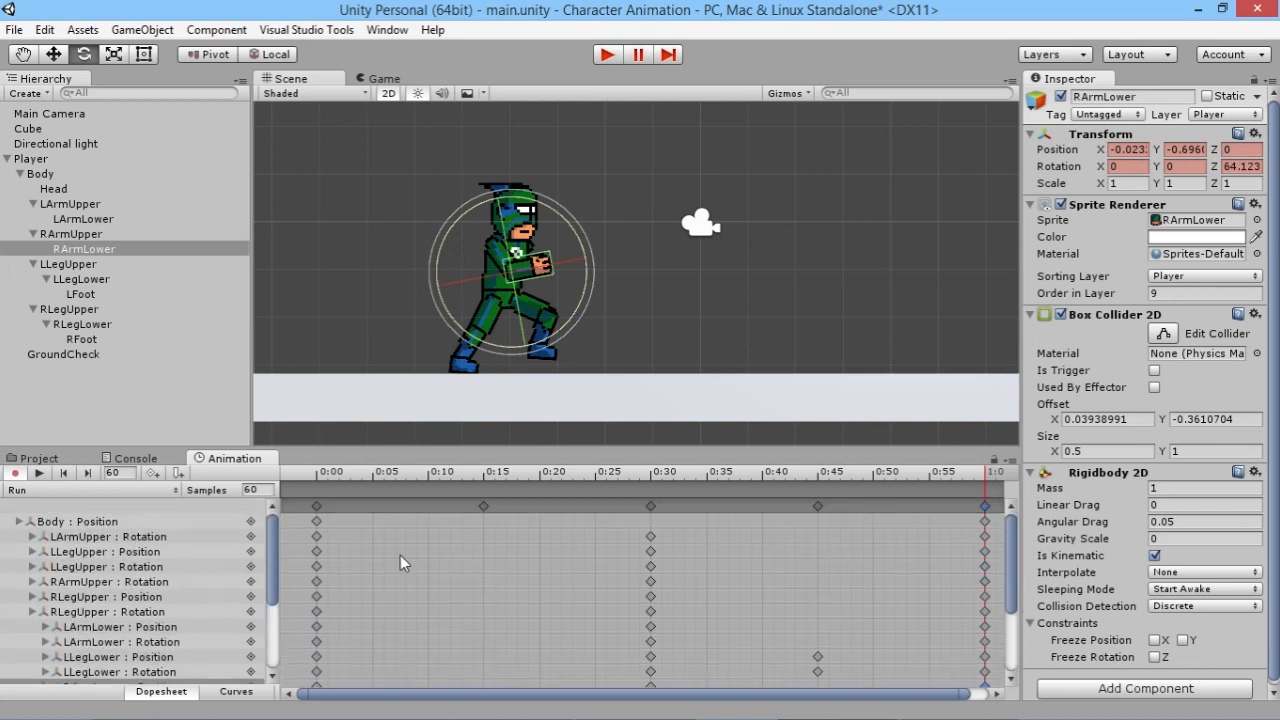
Play back the Run clip with nothing selected, and check the pose at 0:30.
{"action": "left_click", "coordinate": [127, 408]}
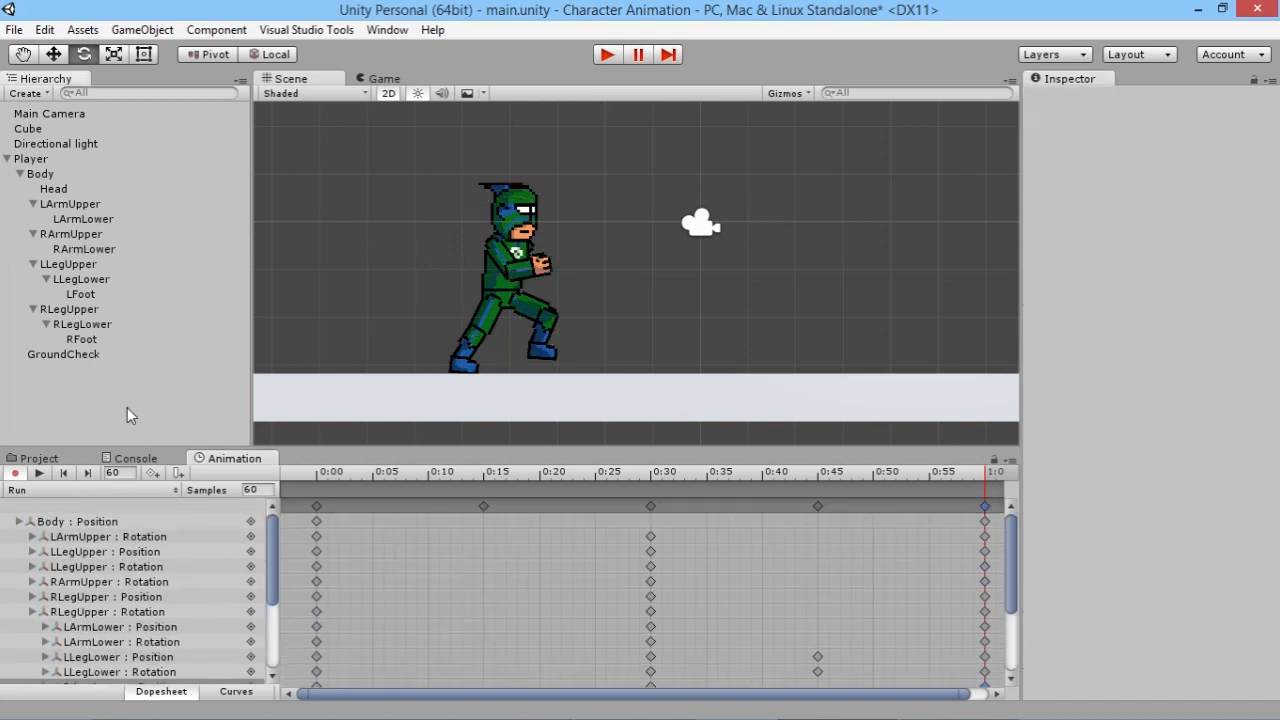
{"action": "left_click", "coordinate": [38, 473]}
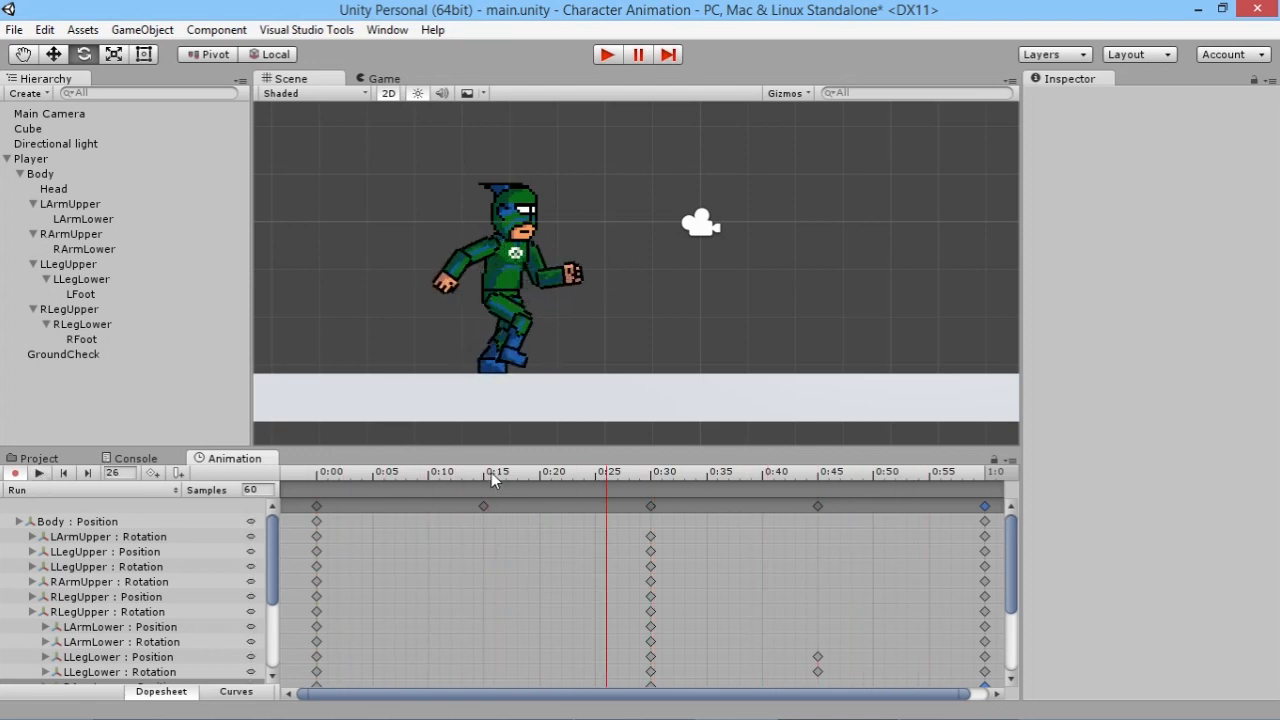
{"action": "left_click", "coordinate": [651, 471]}
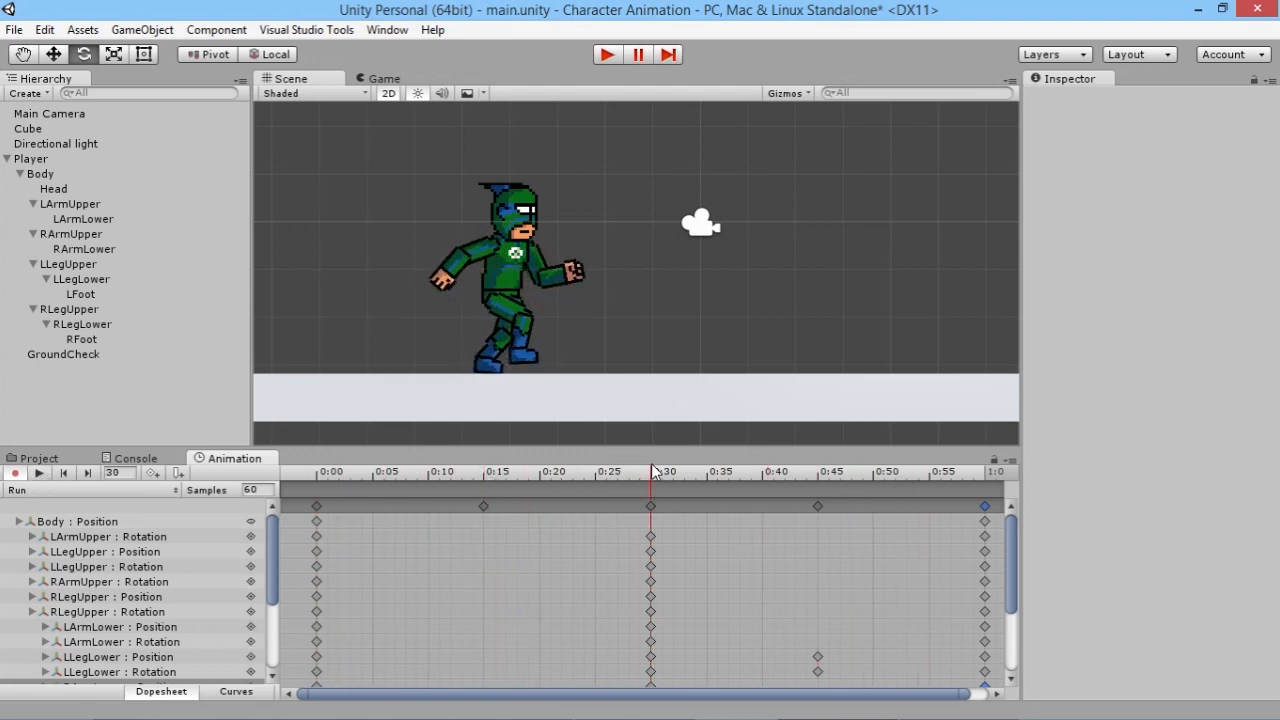
{"action": "mouse_move", "coordinate": [651, 474]}
{"action": "left_mouse_down"}
{"action": "mouse_move", "coordinate": [339, 471]}
{"action": "mouse_move", "coordinate": [880, 471]}
{"action": "mouse_move", "coordinate": [961, 450]}
{"action": "mouse_move", "coordinate": [648, 492]}
{"action": "mouse_move", "coordinate": [345, 474]}
{"action": "mouse_move", "coordinate": [630, 455]}
{"action": "mouse_move", "coordinate": [648, 466]}
{"action": "left_mouse_up"}
Try raising the Body at 0:30 to about Y 0.31.
{"action": "left_click", "coordinate": [42, 174]}
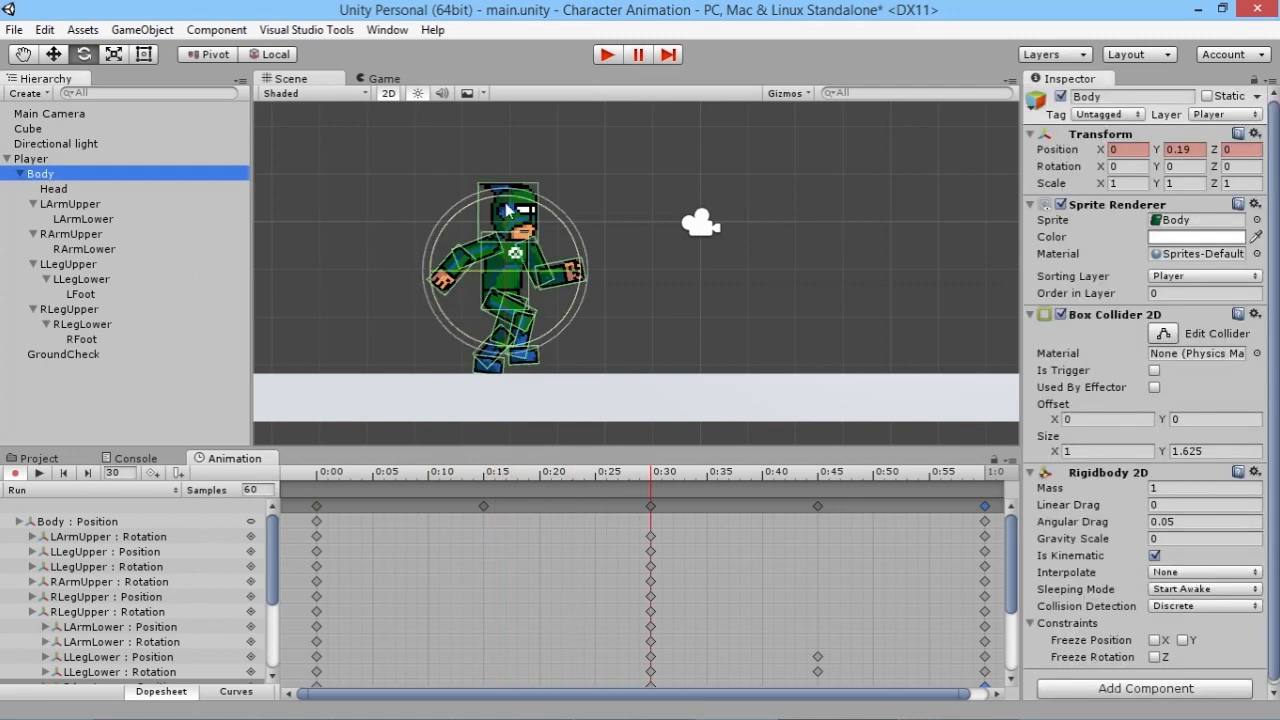
{"action": "left_click", "coordinate": [59, 54]}
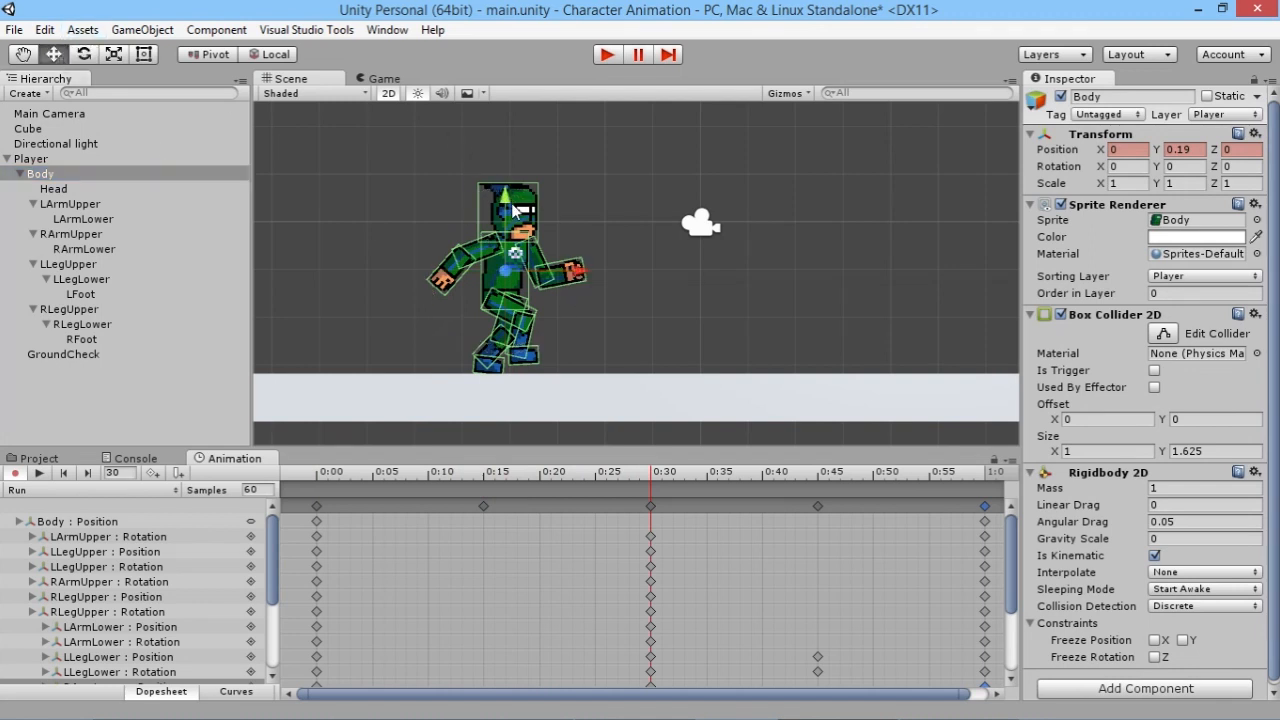
{"action": "left_click_drag", "start_coordinate": [513, 209], "coordinate": [509, 205]}
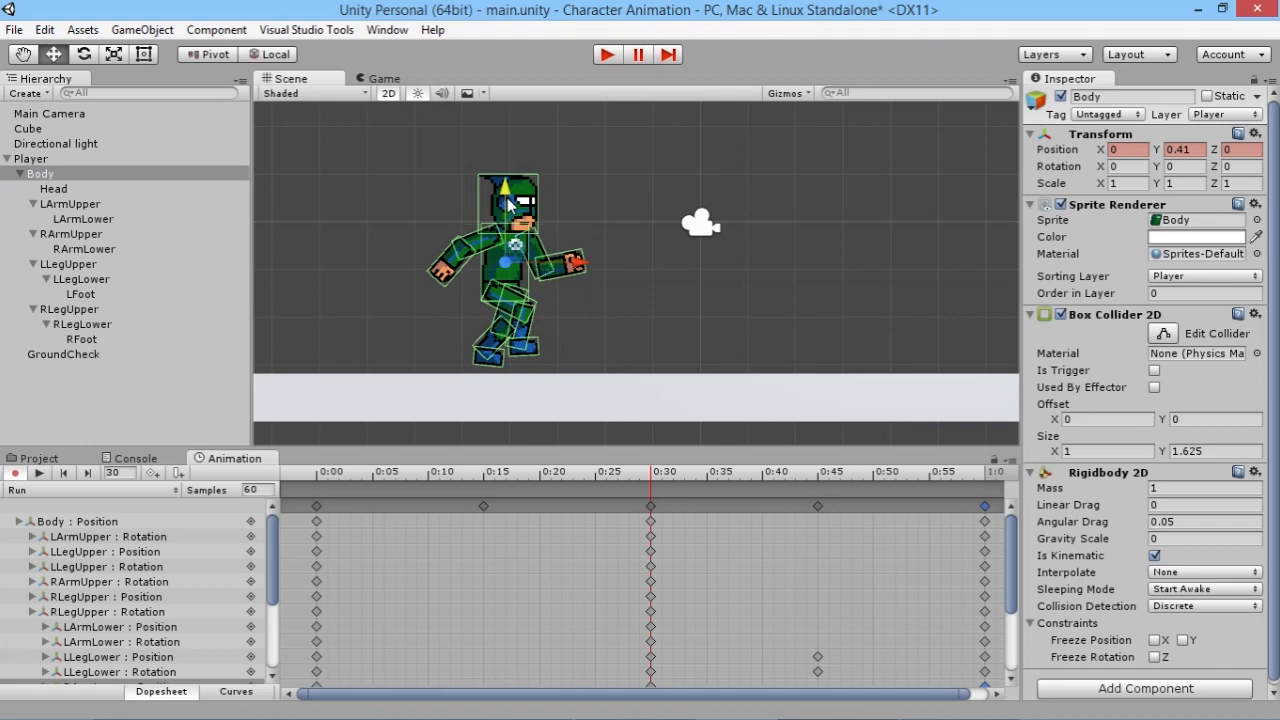
Replay the Run clip from 0:00 to judge the raised Body position at 0:30.
{"action": "left_click", "coordinate": [373, 473]}
{"action": "left_click_drag", "start_coordinate": [336, 473], "coordinate": [90, 442]}
{"action": "left_click", "coordinate": [90, 442]}
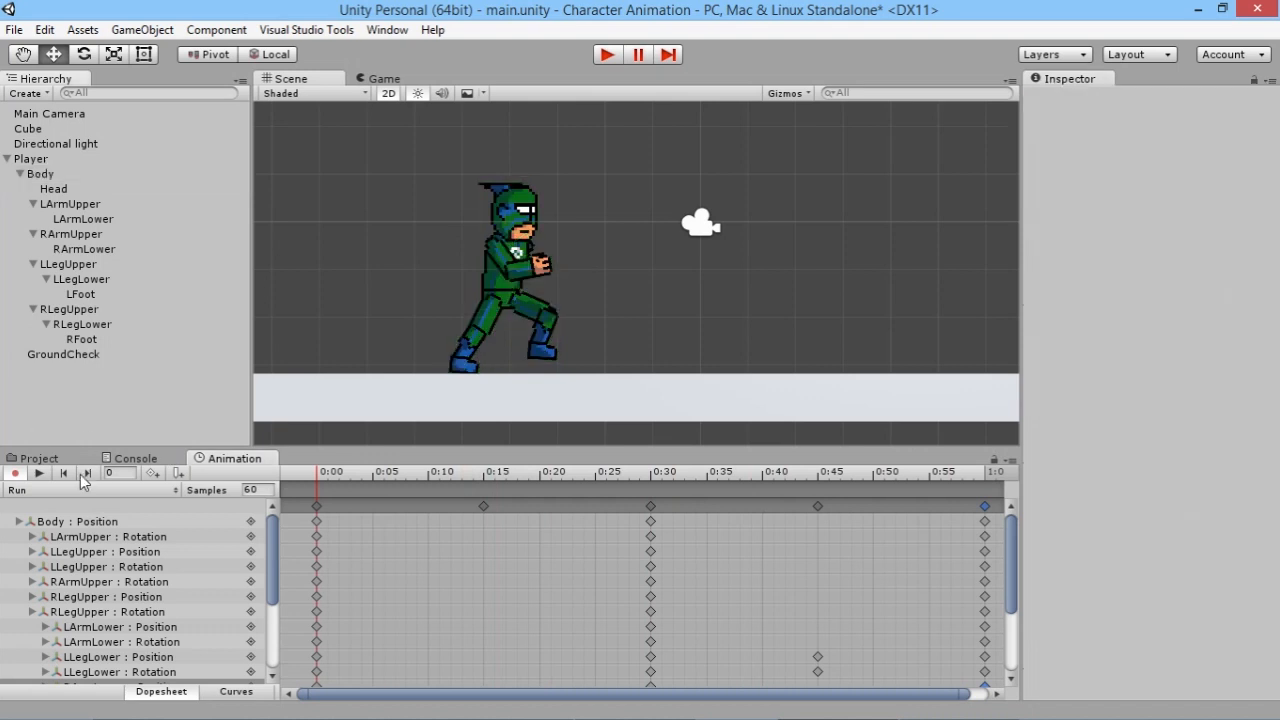
{"action": "left_click", "coordinate": [37, 474]}
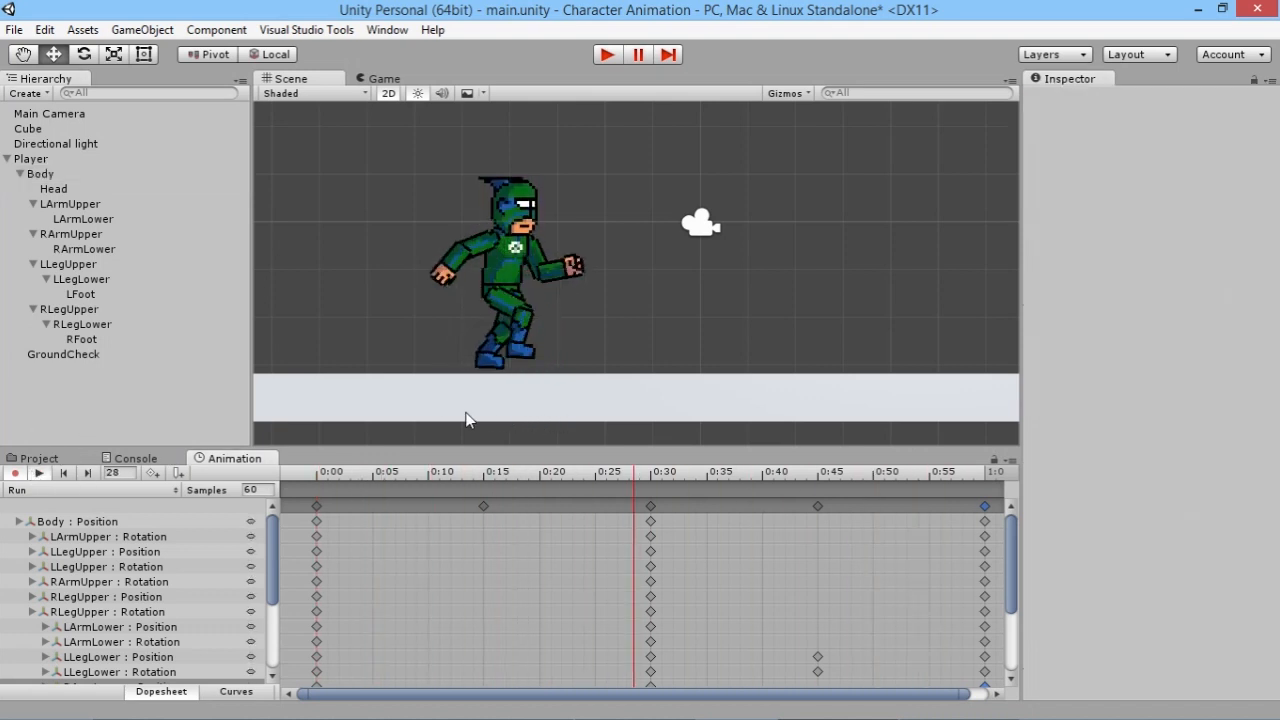
{"action": "left_click", "coordinate": [41, 475]}
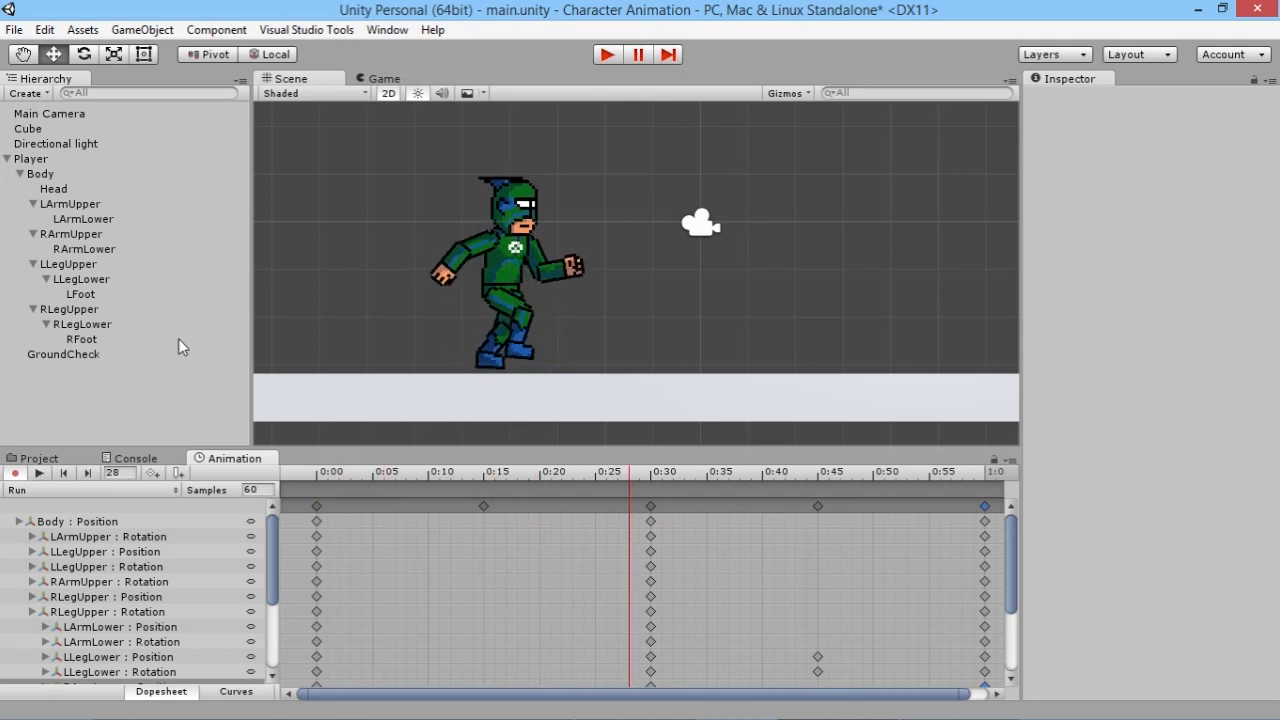
Undo the raised Body position key at 0:30.
{"action": "key", "text": "ctrl+z"}
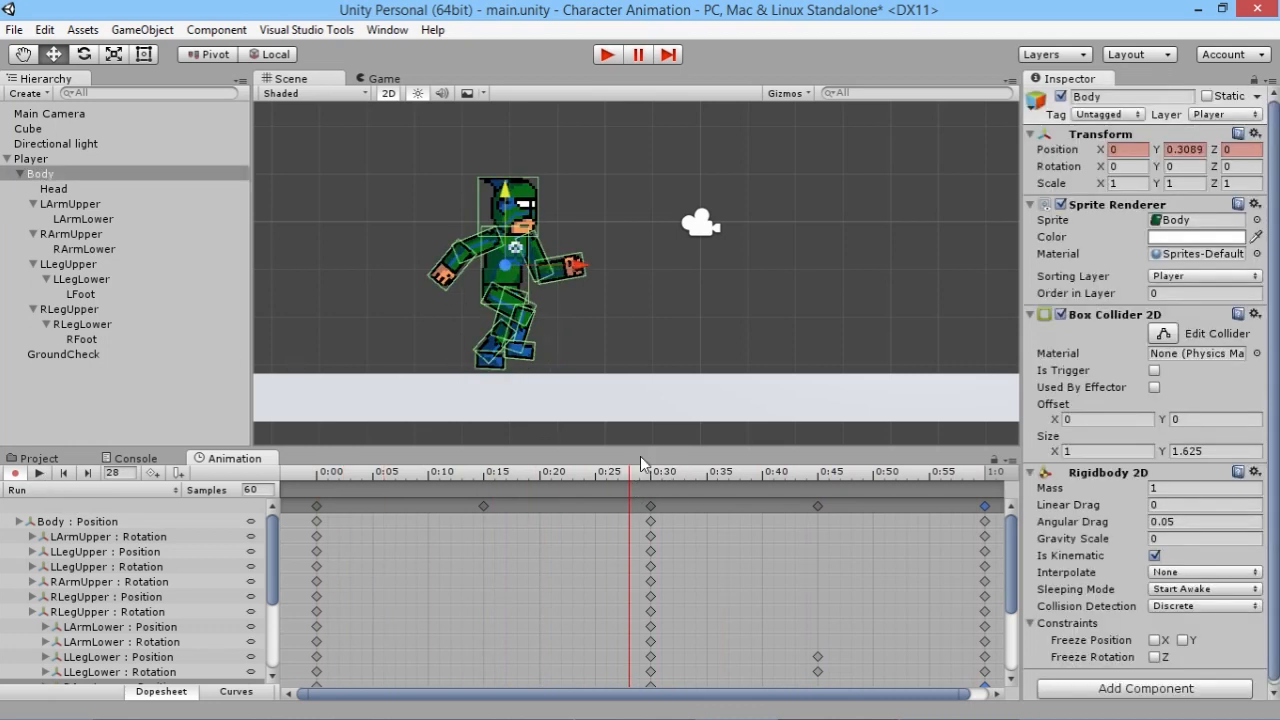
{"action": "mouse_move", "coordinate": [651, 474]}
{"action": "left_mouse_down"}
{"action": "mouse_move", "coordinate": [279, 441]}
{"action": "mouse_move", "coordinate": [651, 460]}
{"action": "left_mouse_up"}
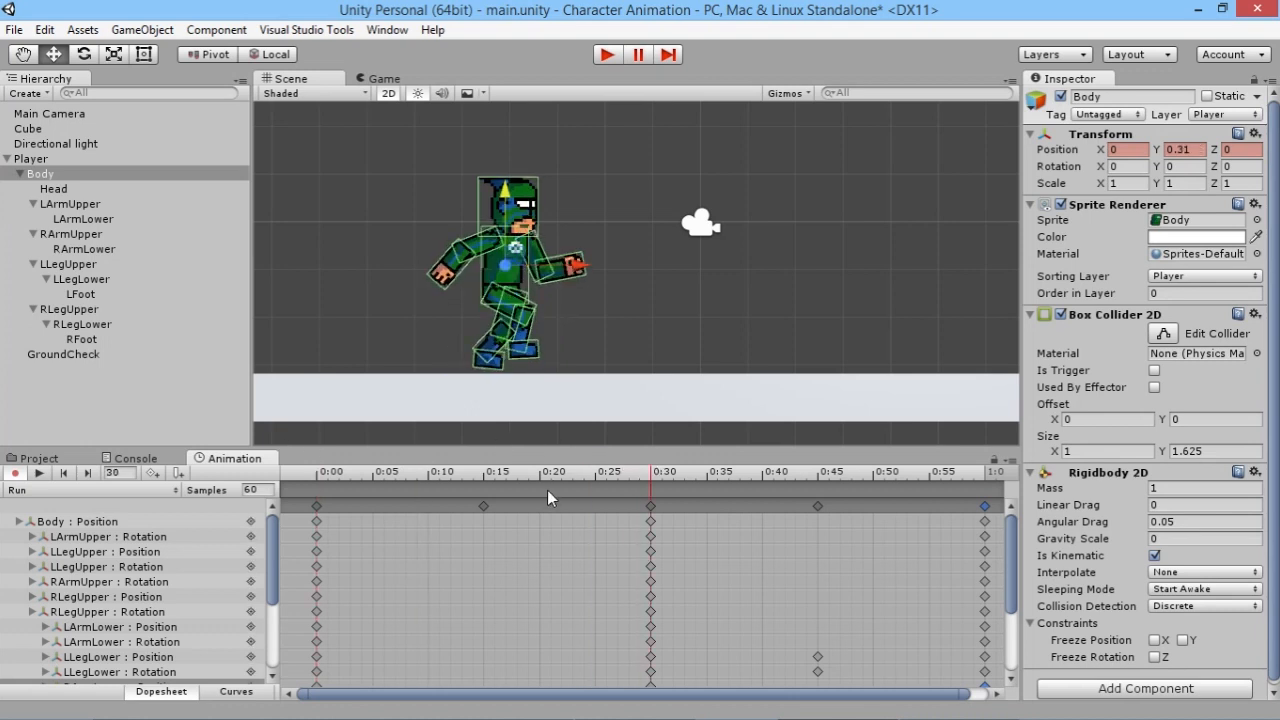
{"action": "mouse_move", "coordinate": [644, 470]}
{"action": "left_mouse_down"}
{"action": "mouse_move", "coordinate": [619, 470]}
{"action": "mouse_move", "coordinate": [646, 467]}
{"action": "left_mouse_up"}
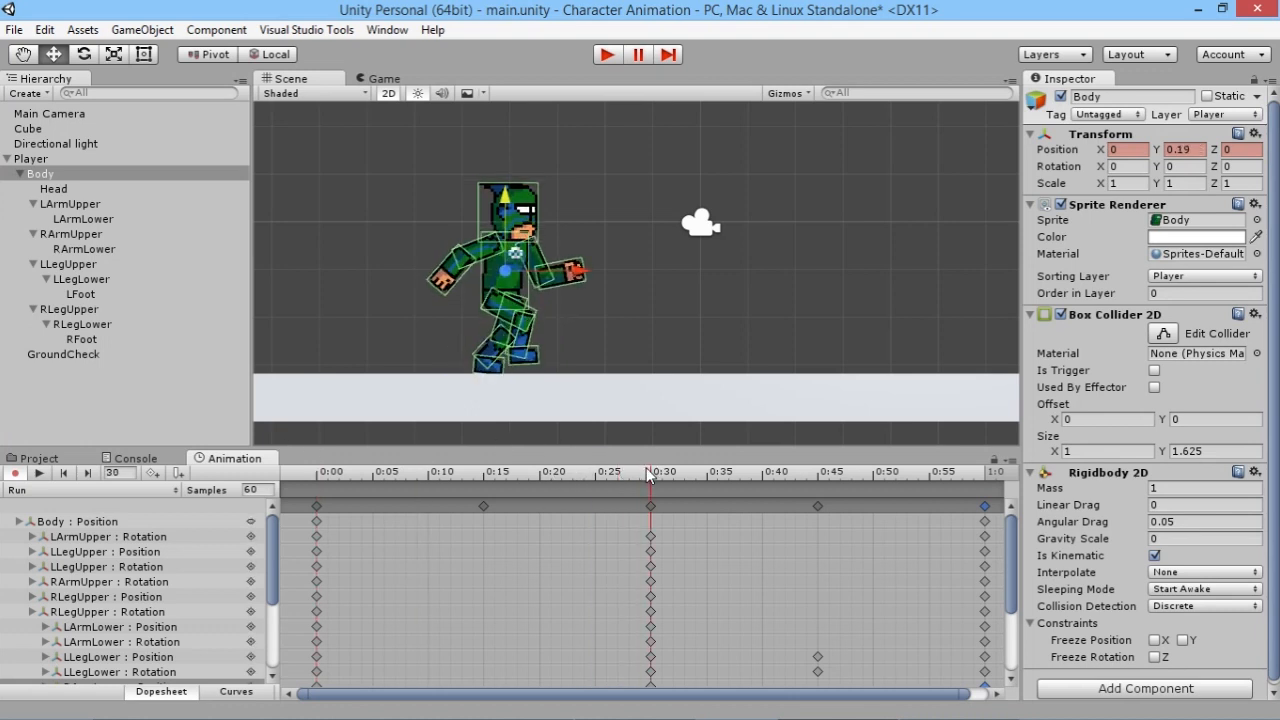
Key the Body raised to Y 0.31 at 0:15 and at a similar height at 0:45.
{"action": "left_click", "coordinate": [484, 474]}
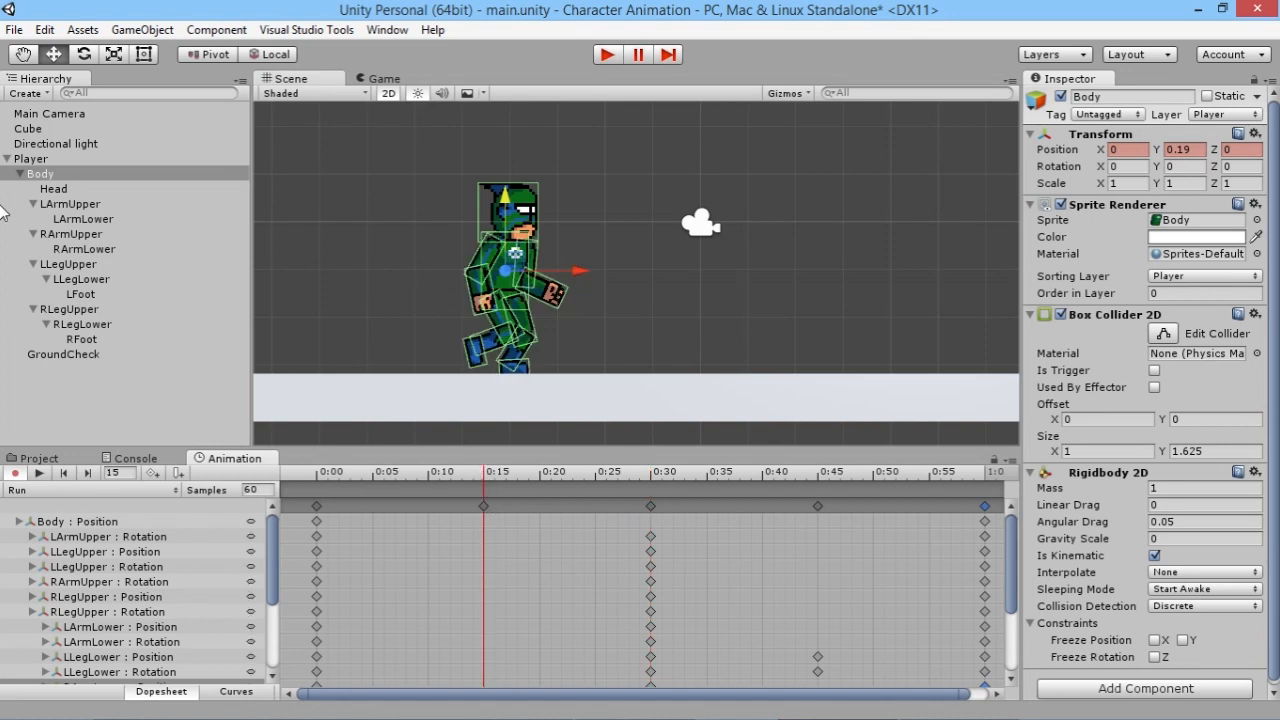
{"action": "left_click_drag", "start_coordinate": [508, 202], "coordinate": [508, 198]}
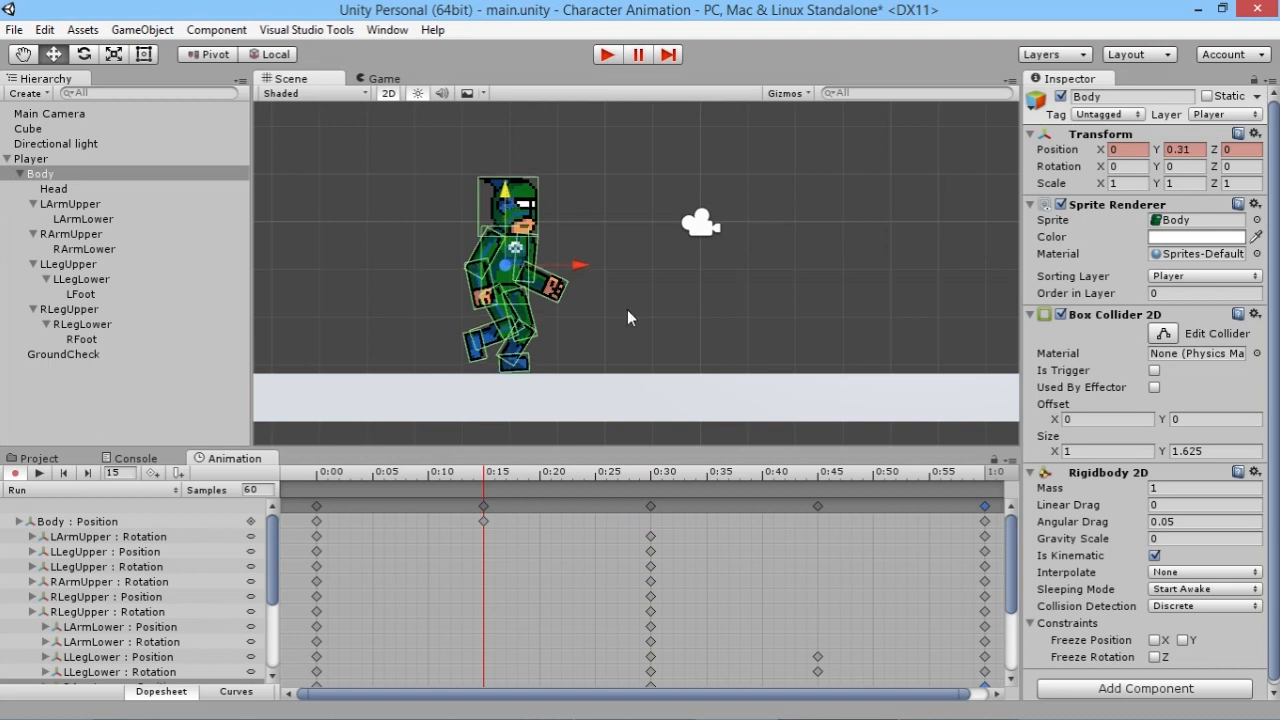
{"action": "left_click", "coordinate": [818, 474]}
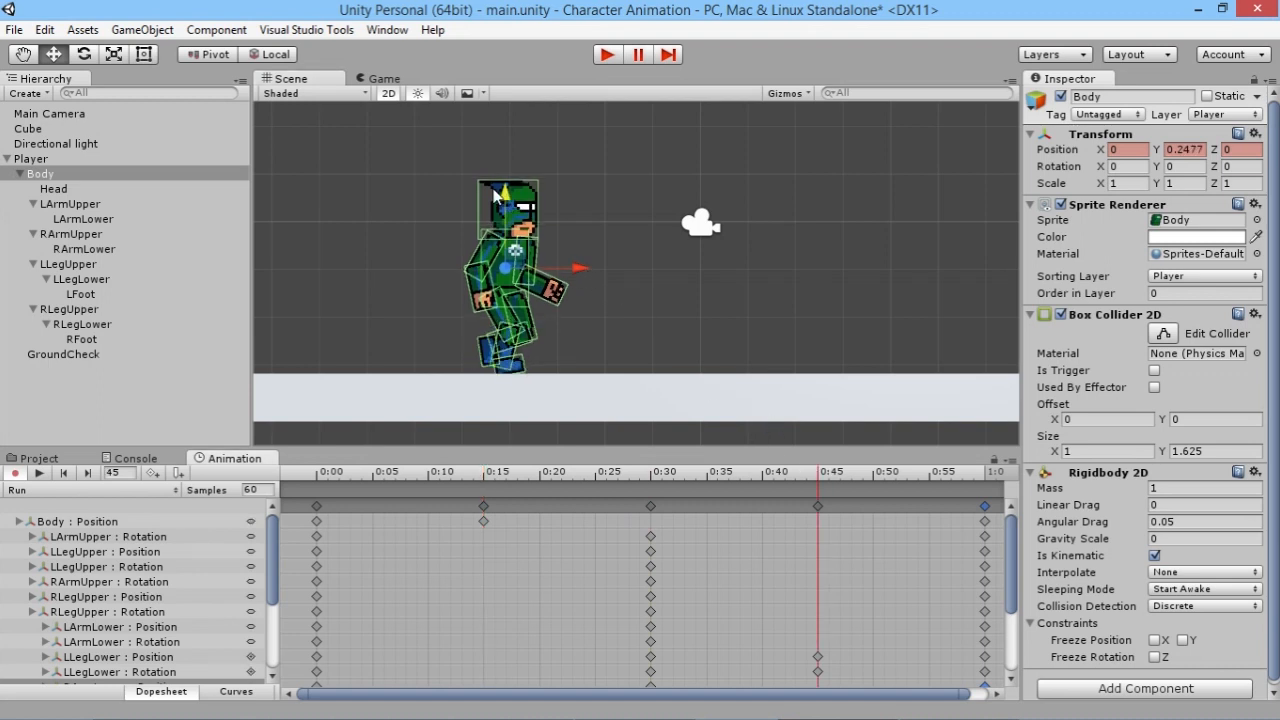
{"action": "left_click_drag", "start_coordinate": [506, 201], "coordinate": [506, 192]}
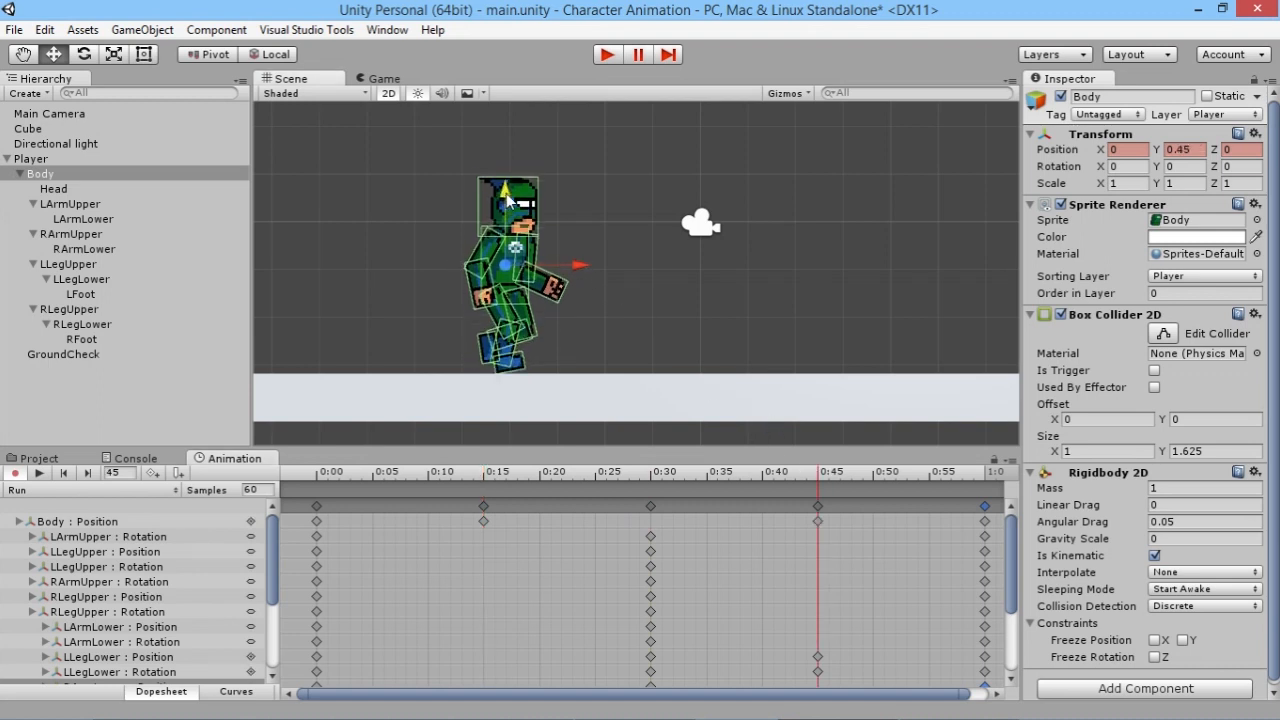
Key a lowered Body position at 0:30, between the two raised keys.
{"action": "left_click", "coordinate": [440, 474]}
{"action": "left_click_drag", "start_coordinate": [382, 477], "coordinate": [655, 490]}
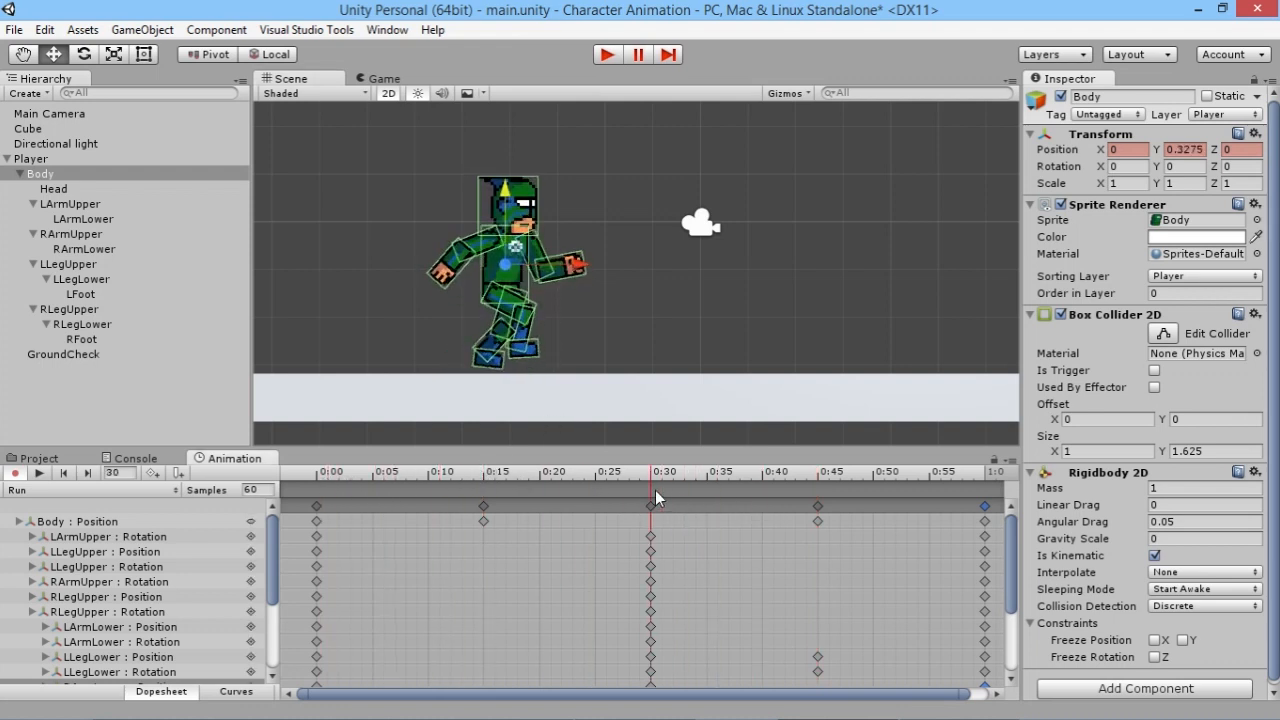
{"action": "left_click_drag", "start_coordinate": [516, 195], "coordinate": [504, 203]}
Play back the Run clip from 0:00 to review the Body's up-and-down motion, and return to the start.
{"action": "left_click_drag", "start_coordinate": [316, 476], "coordinate": [290, 482]}
{"action": "left_click", "coordinate": [13, 475]}
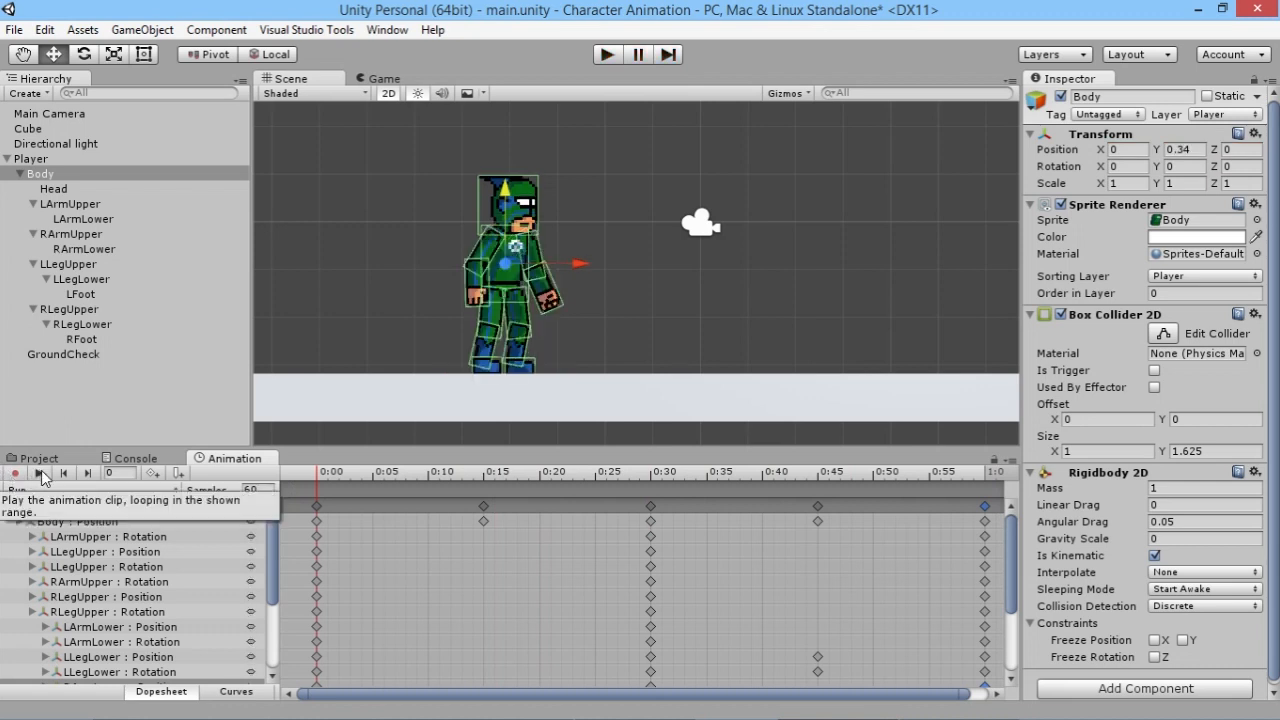
{"action": "left_click", "coordinate": [38, 473]}
{"action": "left_click", "coordinate": [70, 400]}
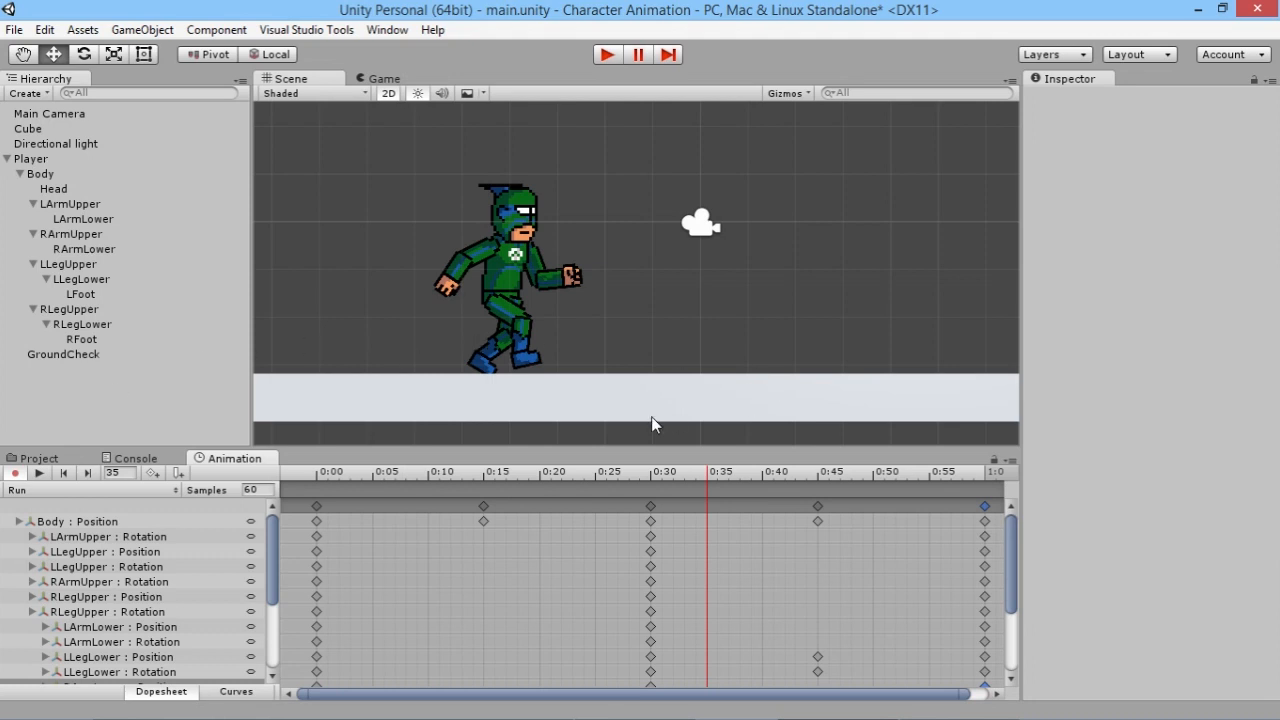
{"action": "left_click_drag", "start_coordinate": [717, 475], "coordinate": [291, 482]}
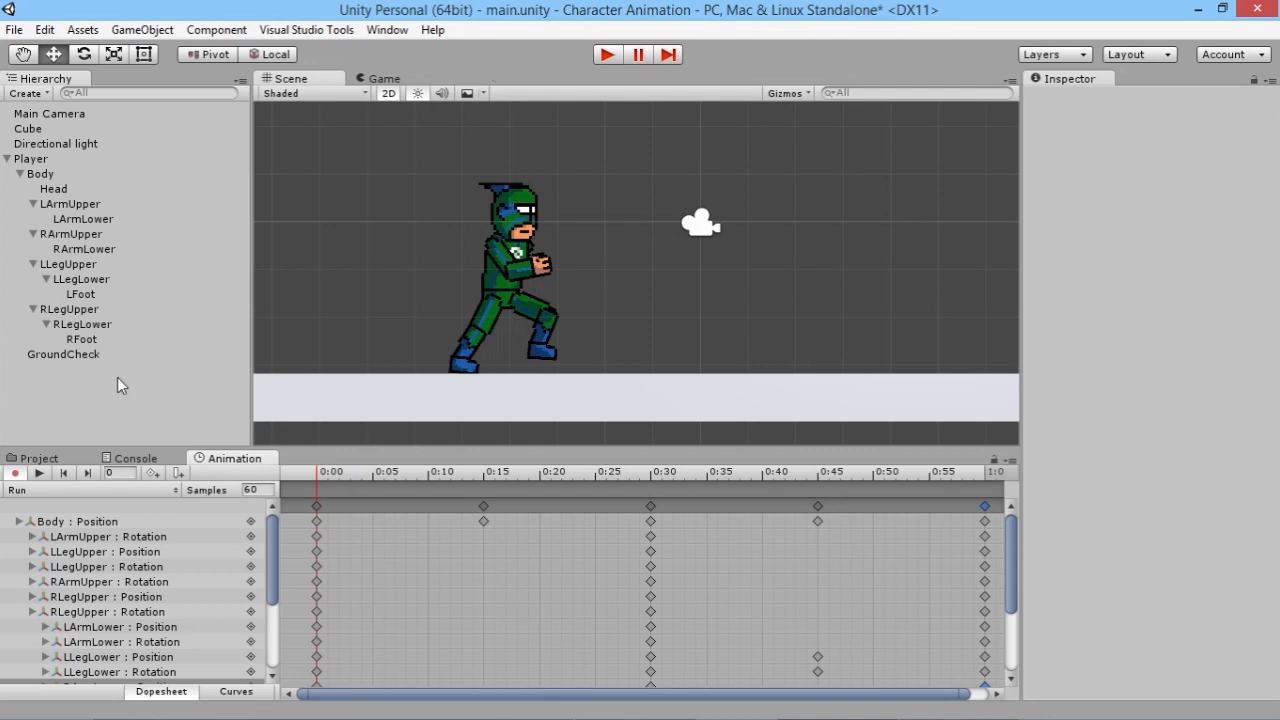
Switch to the Idle clip and play it back.
{"action": "left_click", "coordinate": [118, 490]}
{"action": "left_click", "coordinate": [118, 506]}
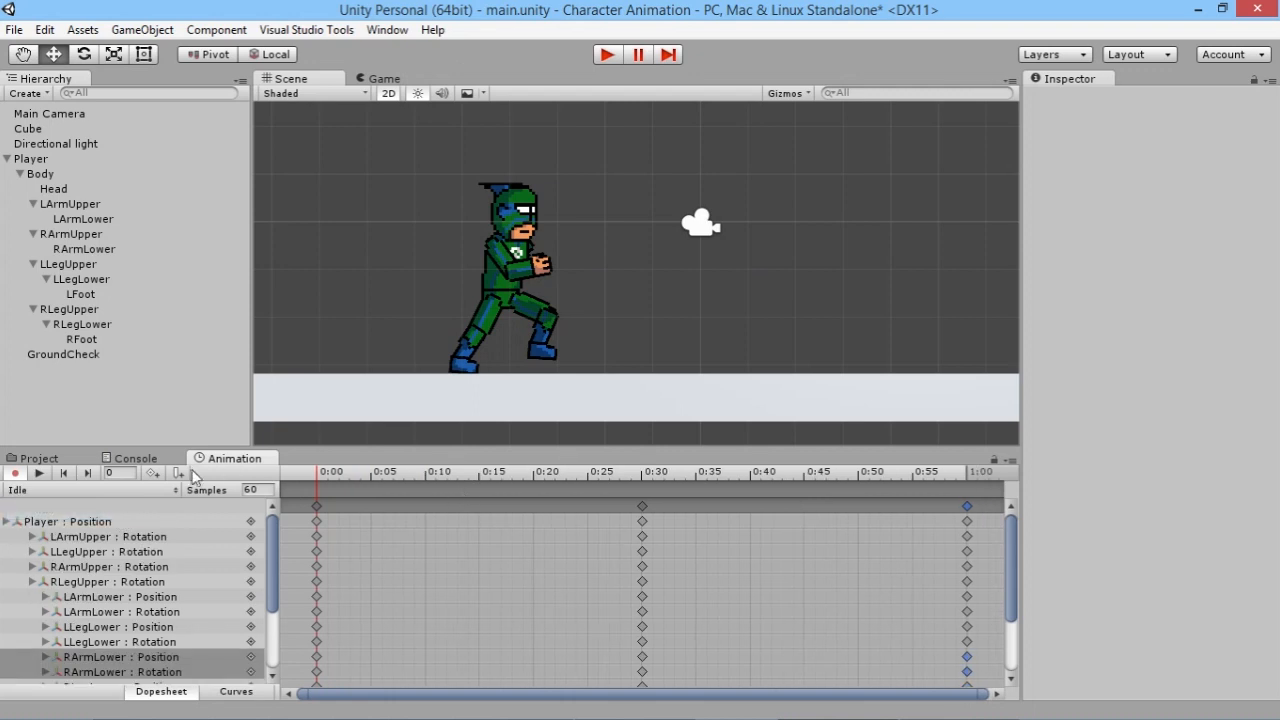
{"action": "left_click", "coordinate": [39, 473]}
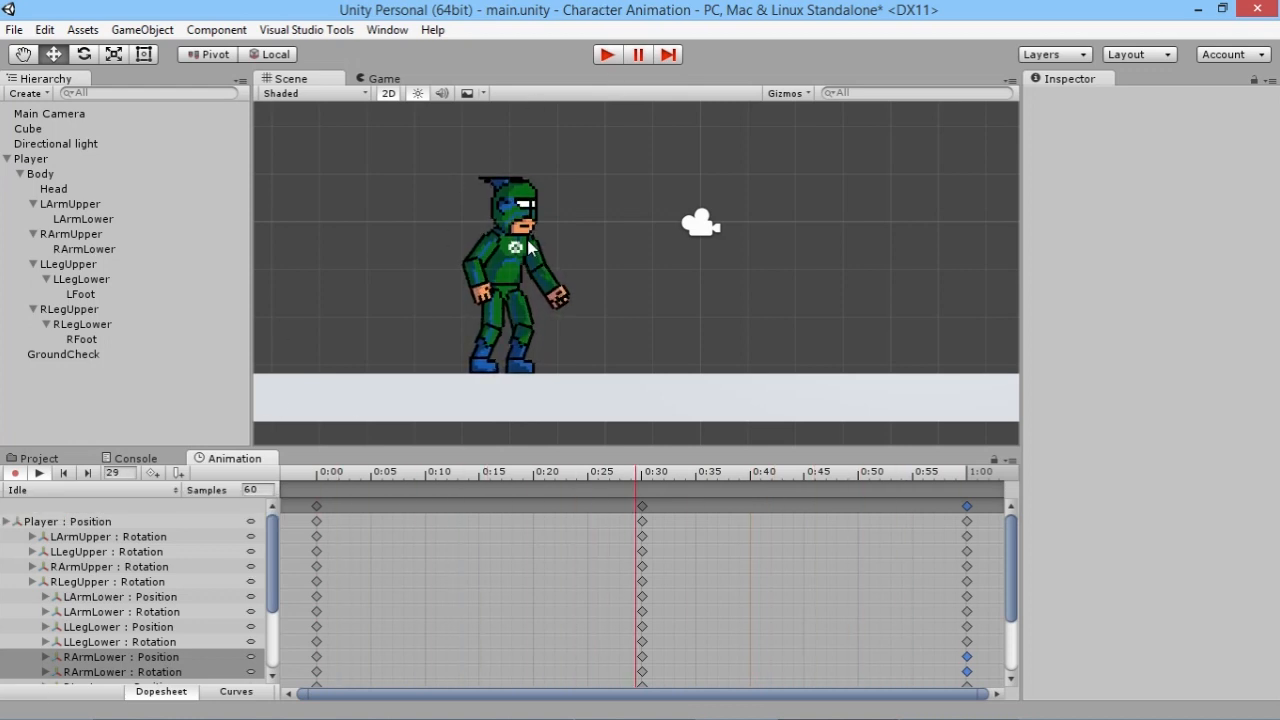
Switch to the Run clip, play it back and return to the pose at 0:00.
{"action": "left_click", "coordinate": [73, 492]}
{"action": "left_click", "coordinate": [103, 532]}
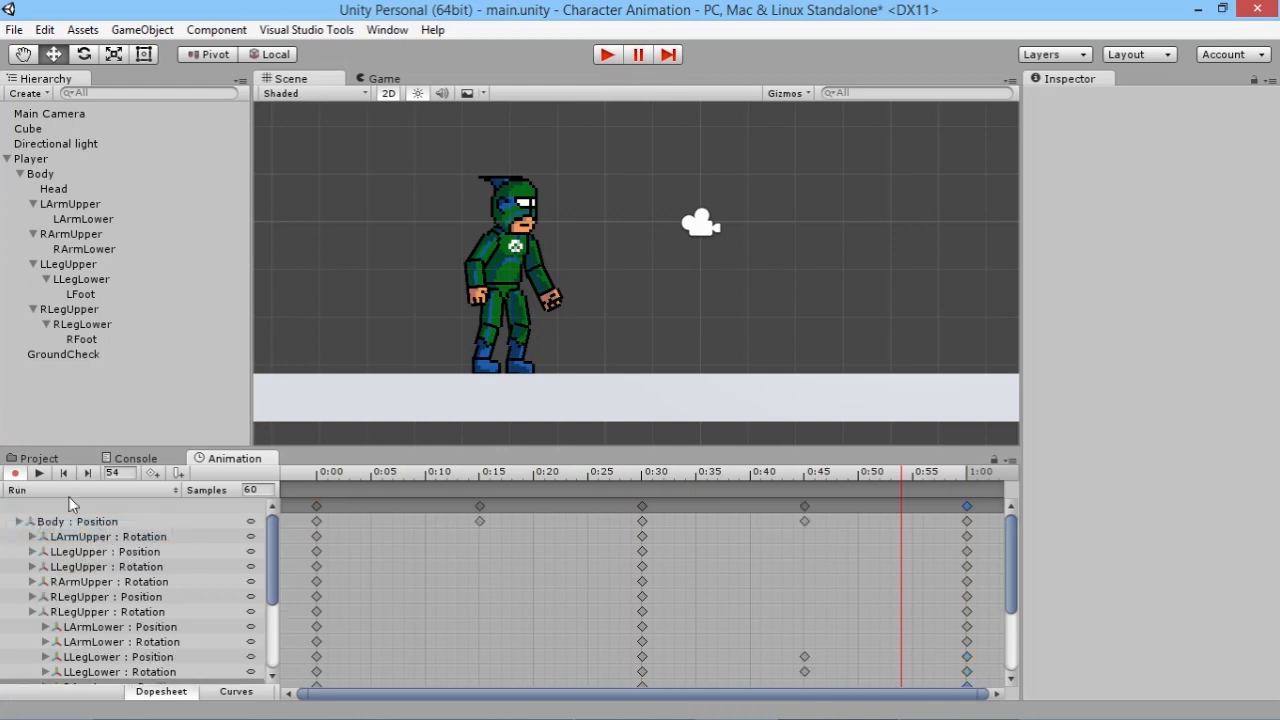
{"action": "left_click", "coordinate": [39, 473]}
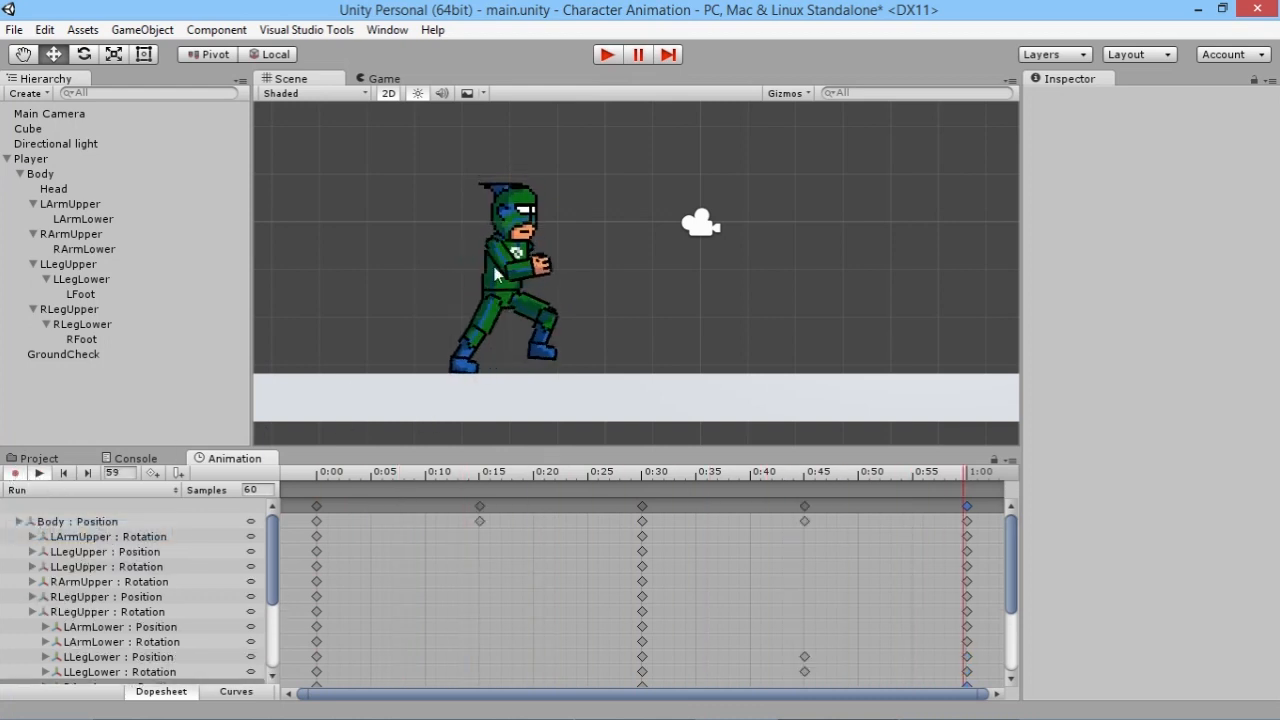
{"action": "left_click", "coordinate": [39, 473]}
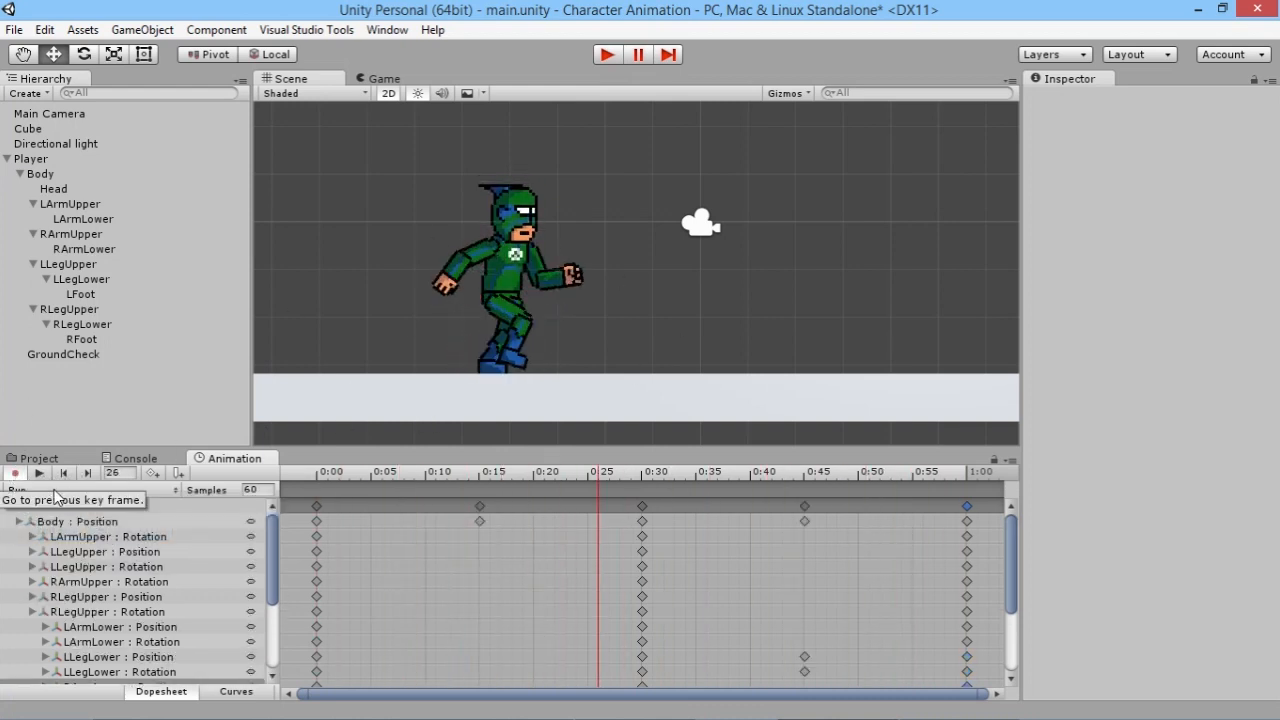
{"action": "left_click", "coordinate": [318, 481]}
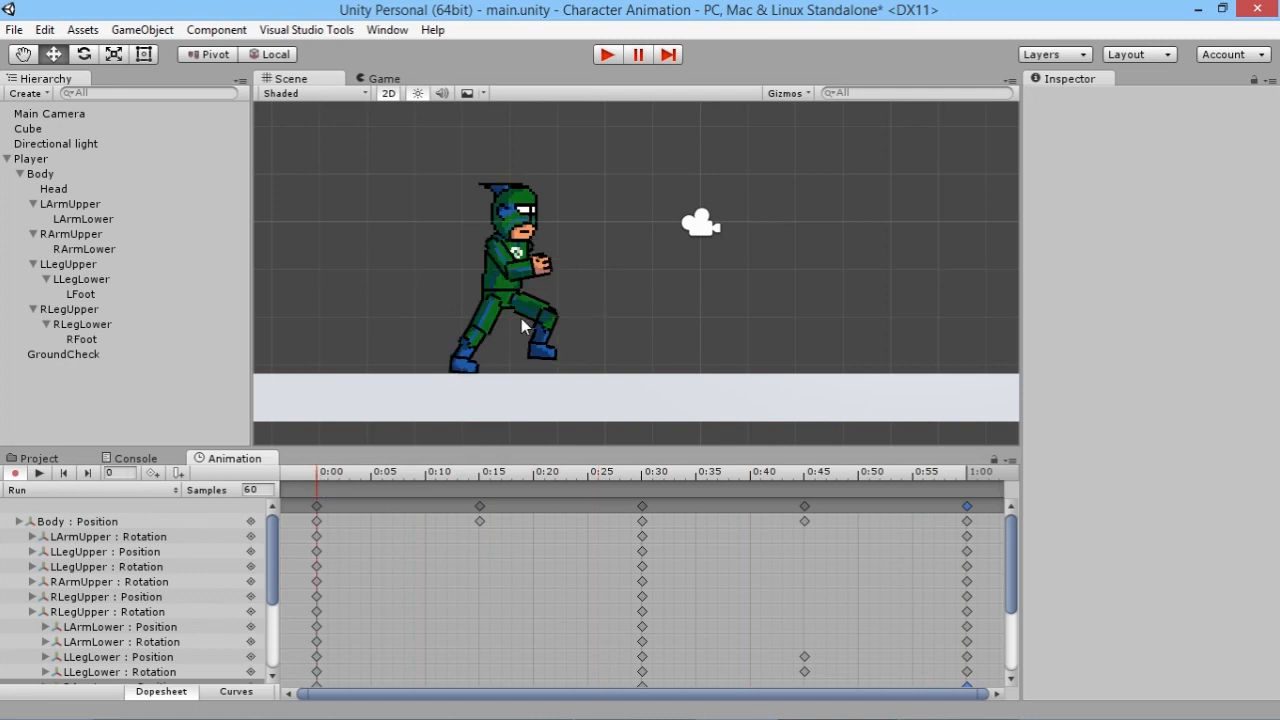
Switch to the Idle clip and turn off animation recording to view the Player's default pose.
{"action": "left_click", "coordinate": [150, 490]}
{"action": "left_click", "coordinate": [150, 506]}
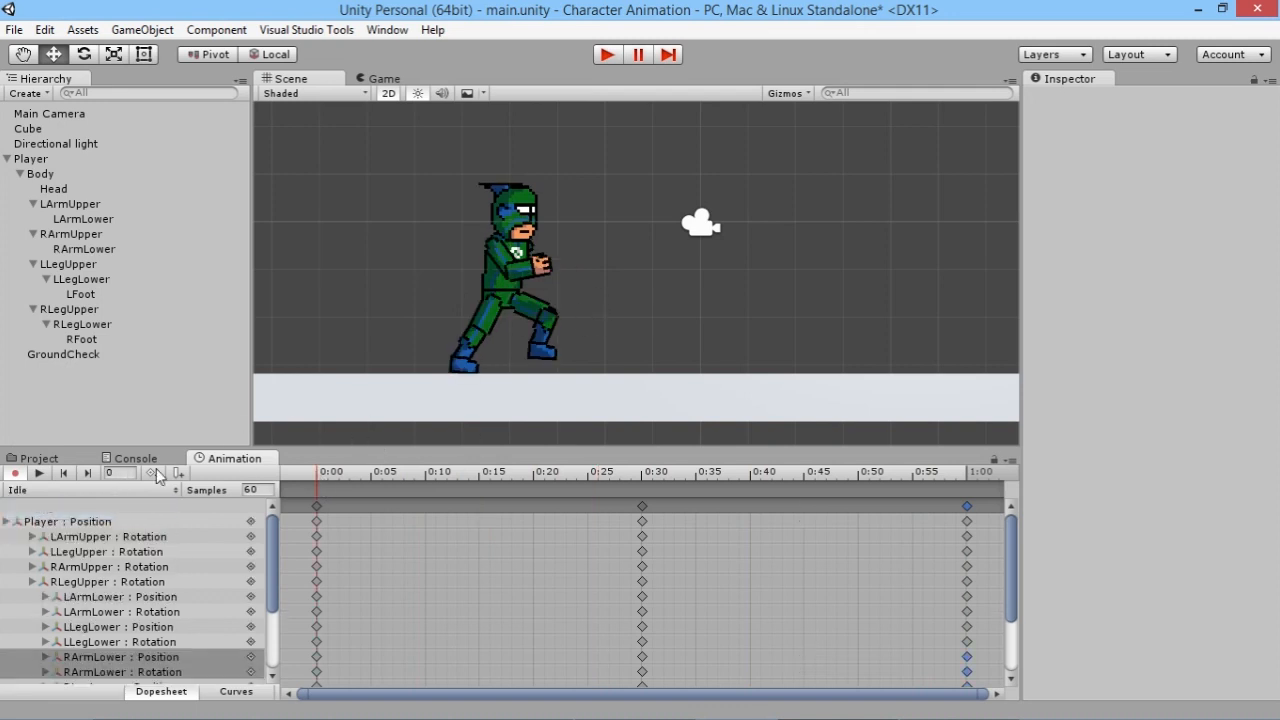
{"action": "left_click", "coordinate": [15, 474]}
Select the Run clip and compare its 0:00 pose with the default pose by toggling animation recording.
{"action": "left_click", "coordinate": [35, 489]}
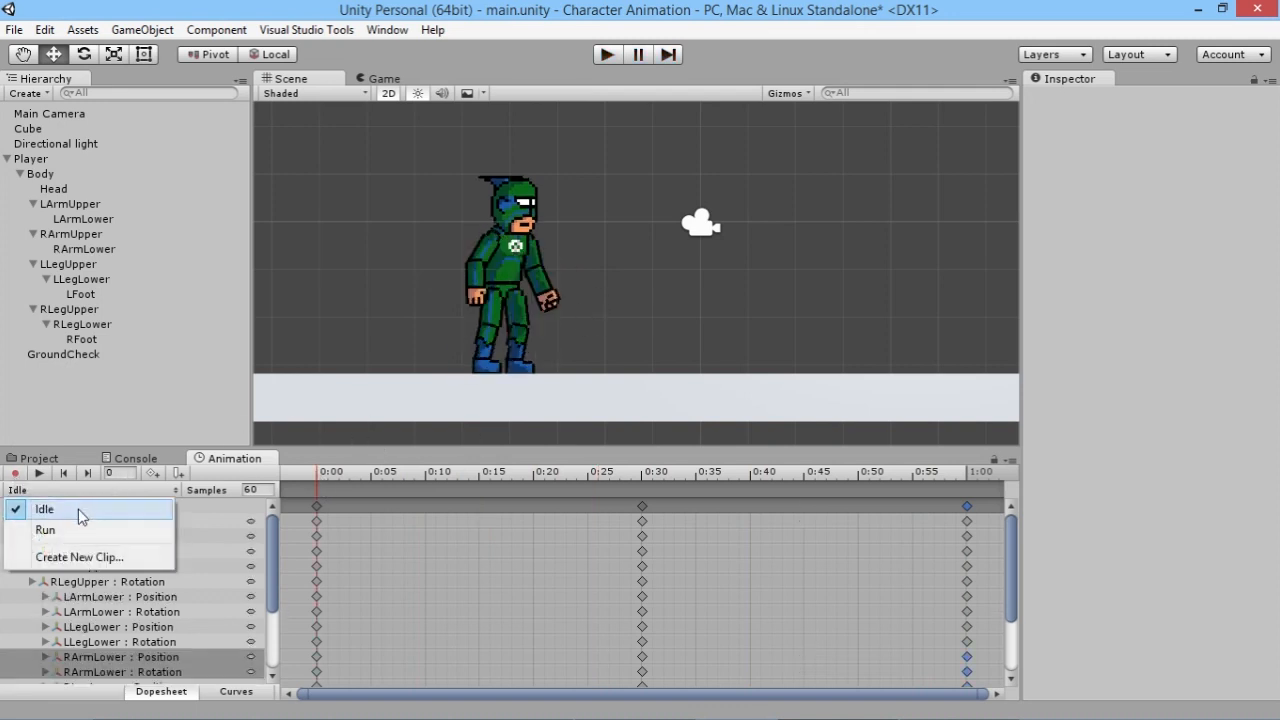
{"action": "left_click", "coordinate": [83, 522]}
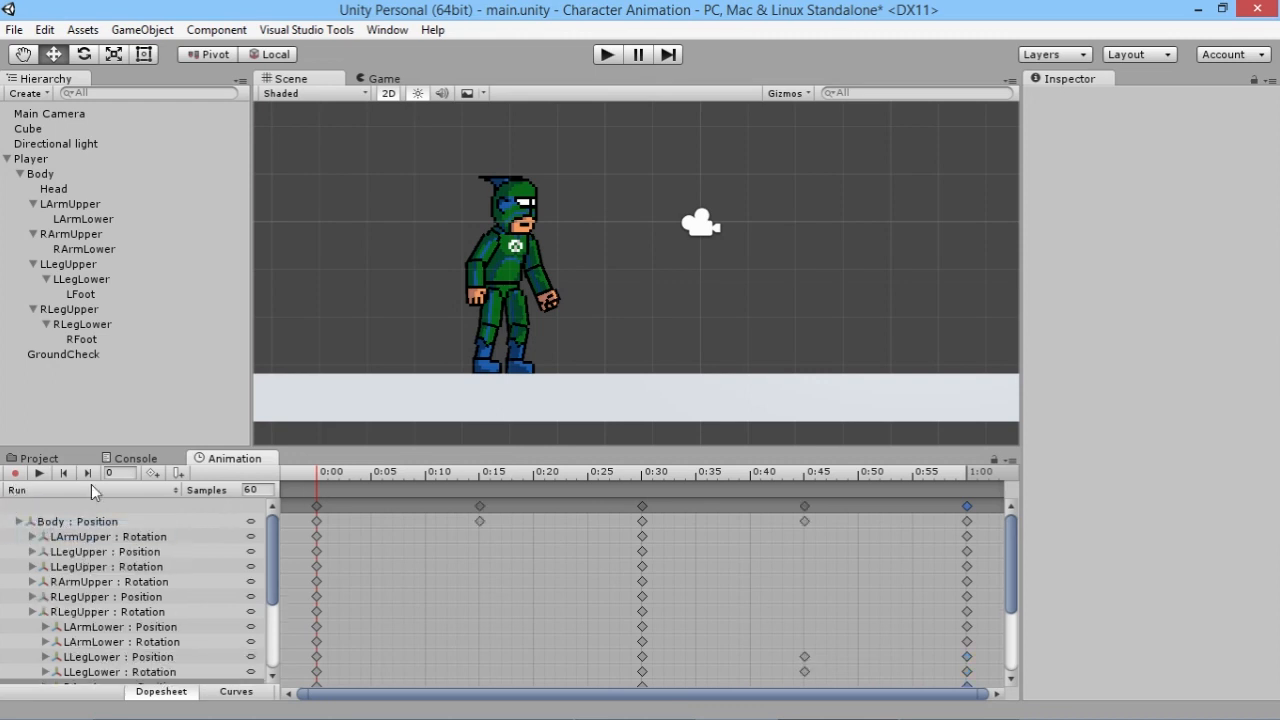
{"action": "left_click", "coordinate": [15, 474]}
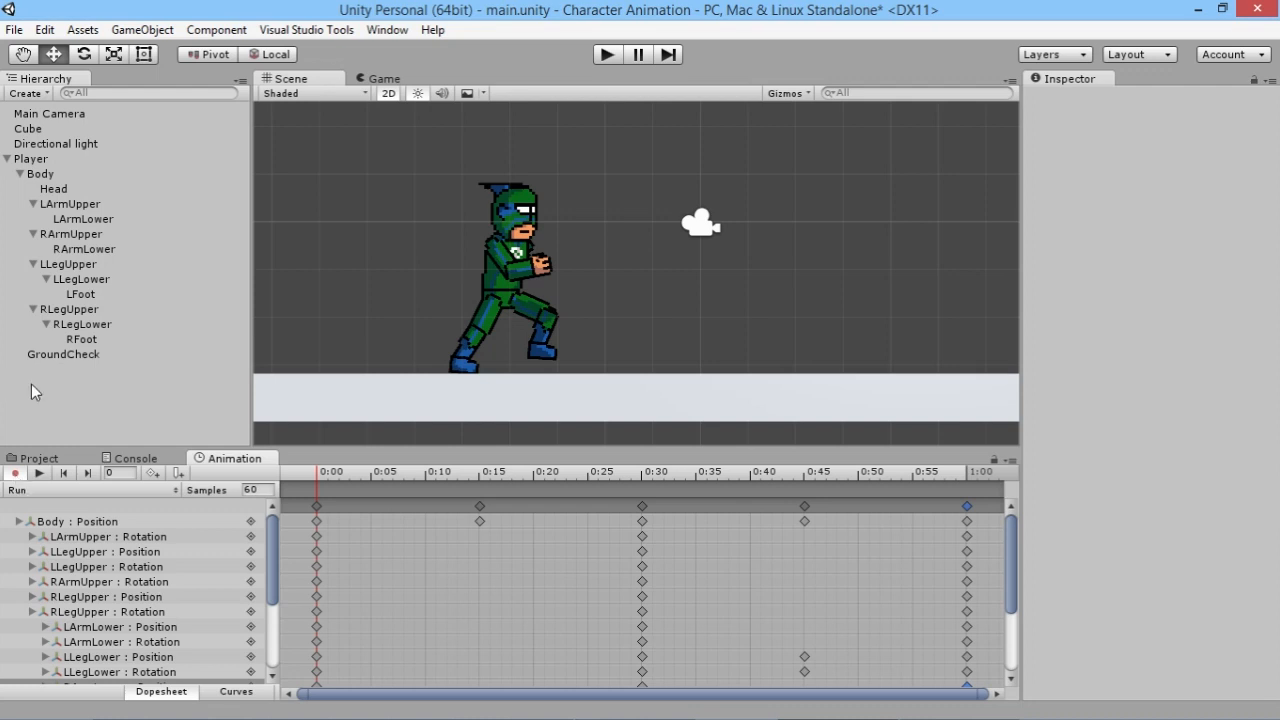
{"action": "left_click", "coordinate": [15, 473]}
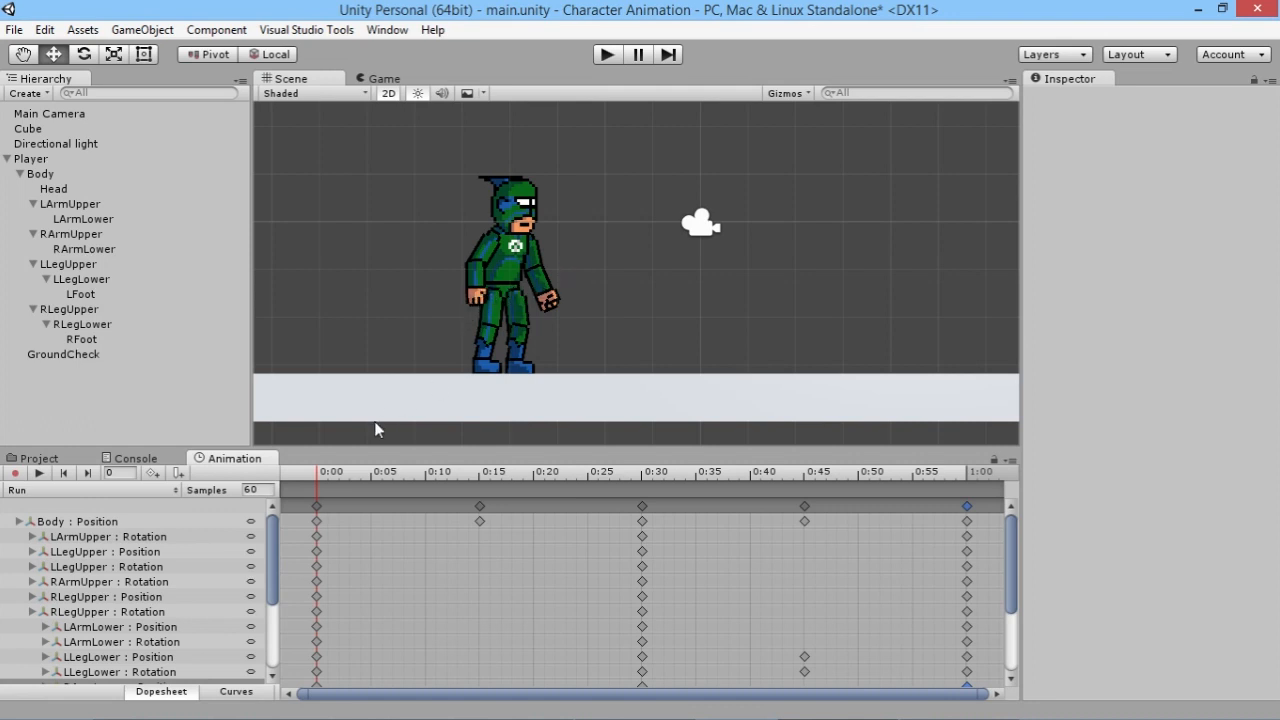
{"action": "left_click", "coordinate": [332, 482]}
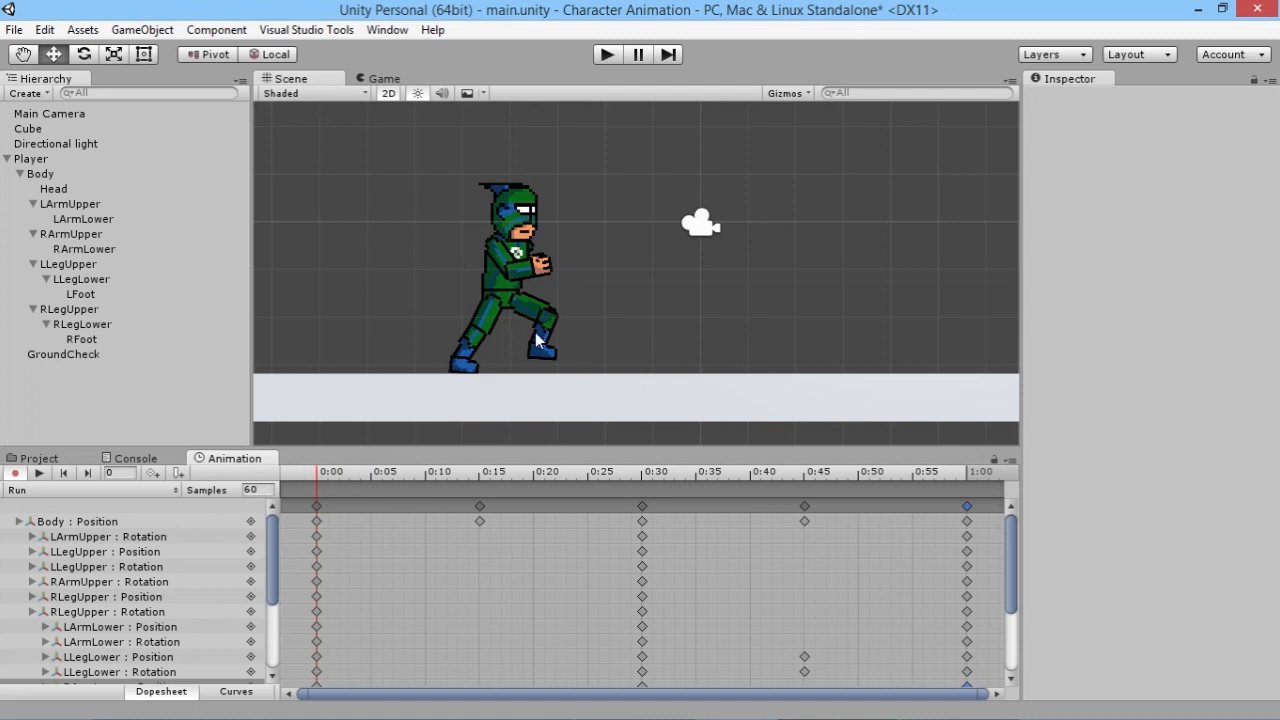